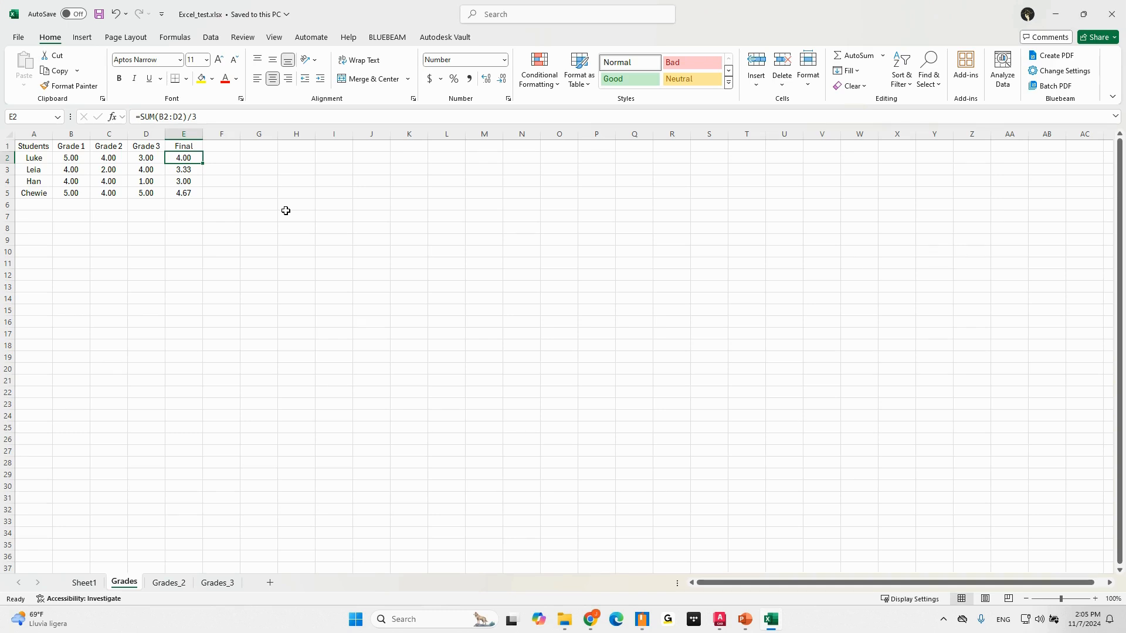
- Make the header row A1:E1 on the Grades sheet bold
{"action": "left_click", "coordinate": [217, 582]}
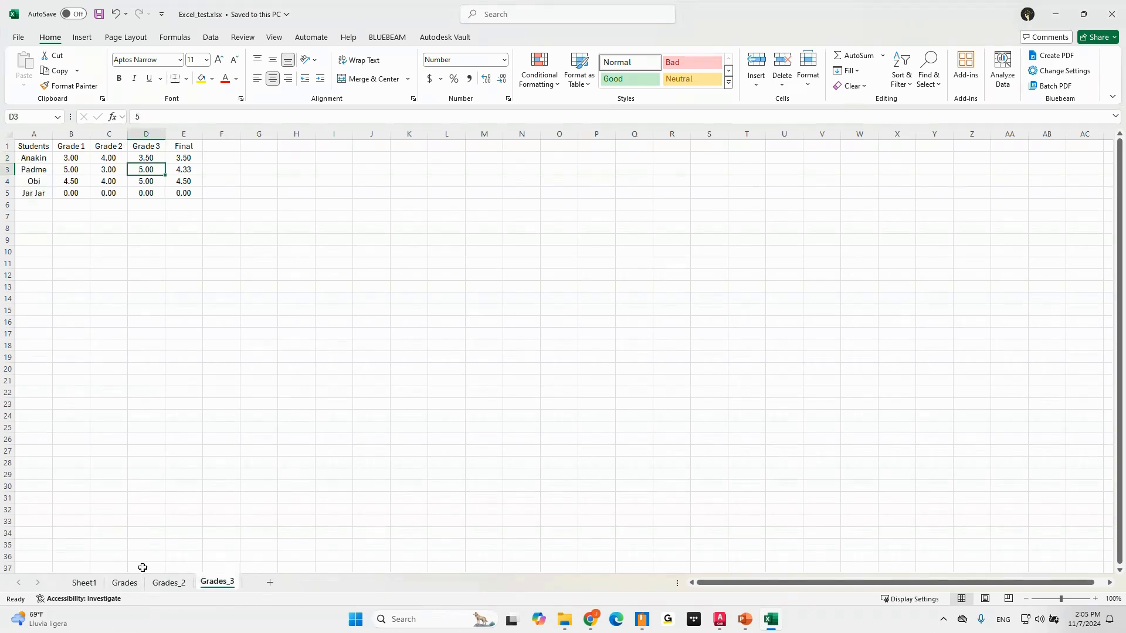
{"action": "left_click", "coordinate": [125, 583]}
{"action": "left_click", "coordinate": [41, 145]}
{"action": "left_click_drag", "start_coordinate": [42, 144], "coordinate": [186, 146]}
{"action": "left_click", "coordinate": [120, 80]}
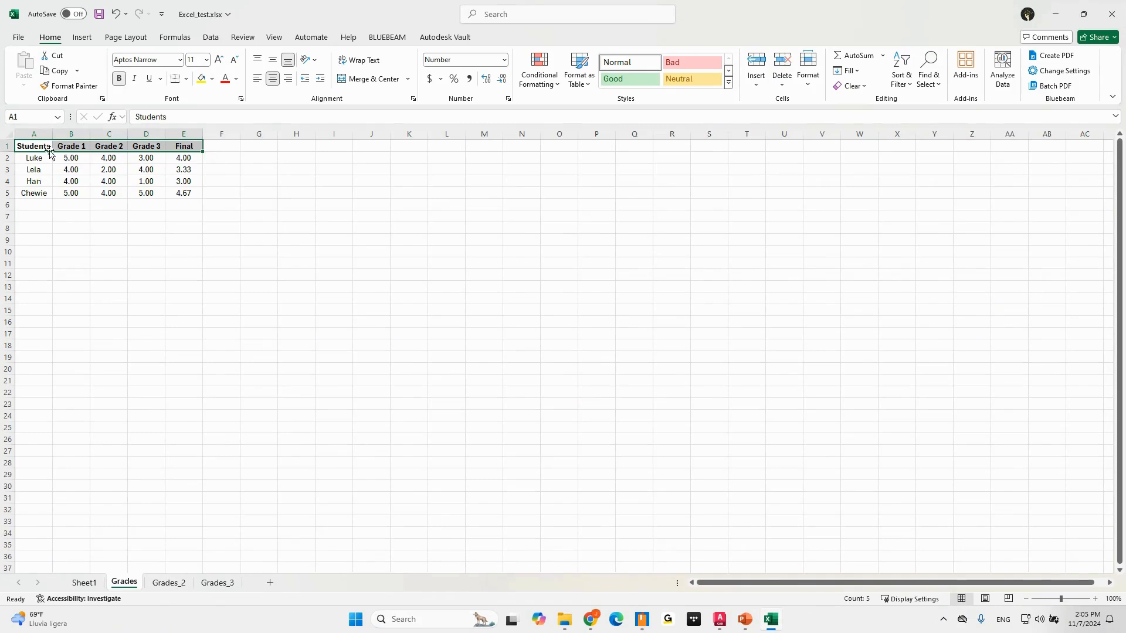
- Fill the student rows A2:E5 on the Grades sheet with a light blue background
{"action": "left_click_drag", "start_coordinate": [40, 157], "coordinate": [182, 188]}
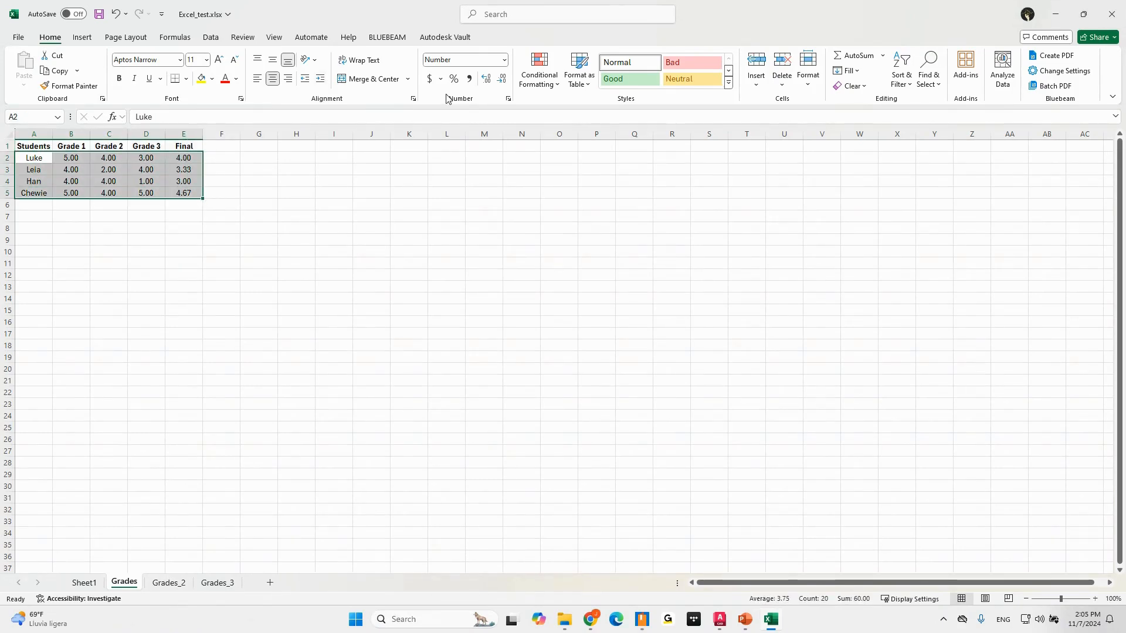
{"action": "left_click", "coordinate": [211, 79]}
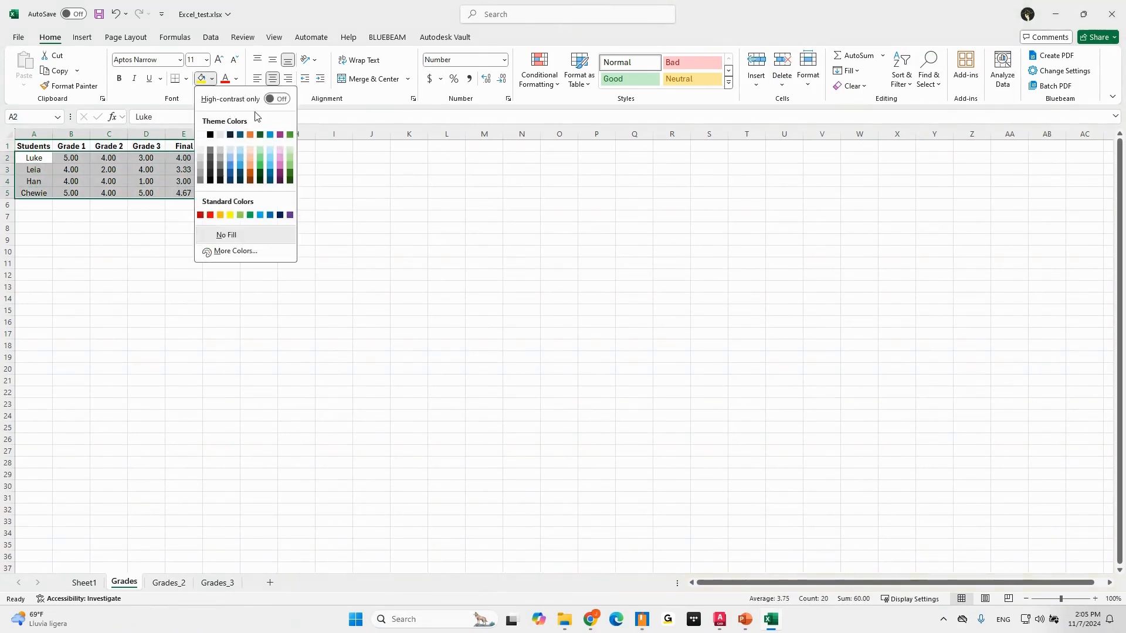
{"action": "left_click", "coordinate": [240, 150]}
{"action": "left_click", "coordinate": [252, 193]}
- Make the header row A1:E1 on the Grades_2 sheet bold
{"action": "left_click", "coordinate": [167, 583]}
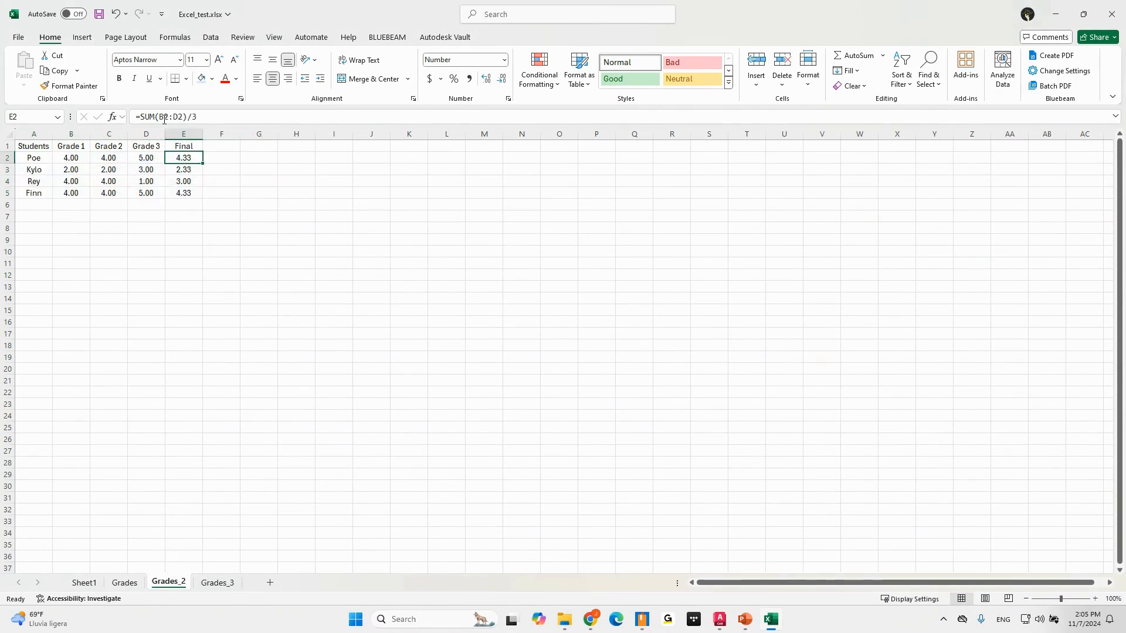
{"action": "left_click_drag", "start_coordinate": [48, 147], "coordinate": [187, 143]}
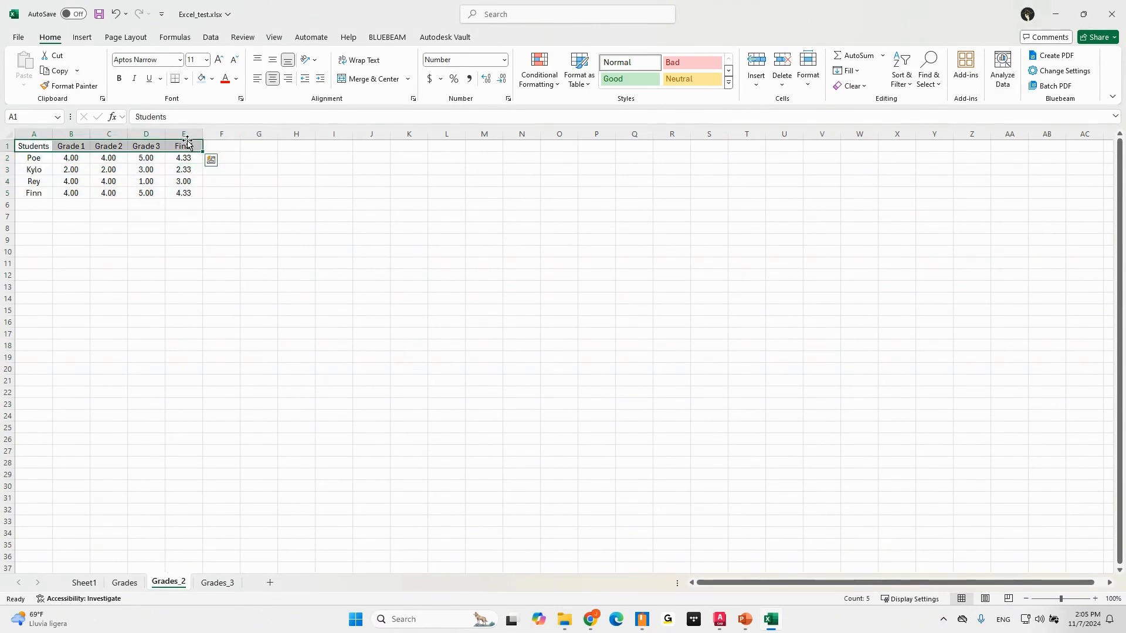
{"action": "left_click", "coordinate": [119, 79]}
- Fill the student rows A2:E5 on the Grades_2 sheet with light green and save the workbook
{"action": "left_click_drag", "start_coordinate": [47, 158], "coordinate": [186, 191]}
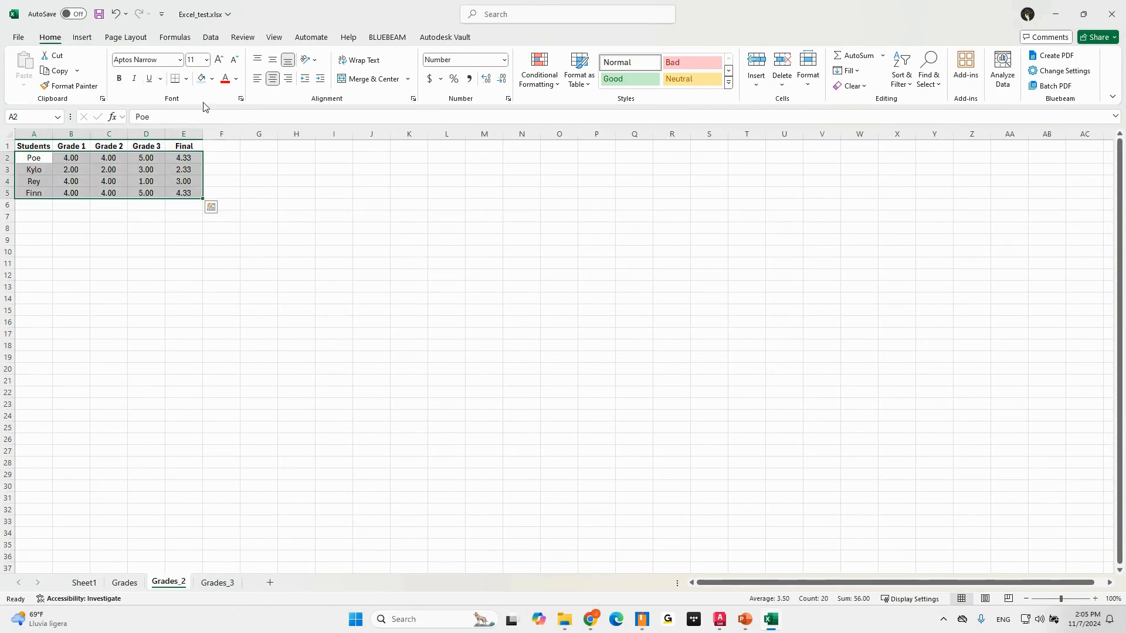
{"action": "left_click", "coordinate": [212, 78]}
{"action": "left_click", "coordinate": [264, 150]}
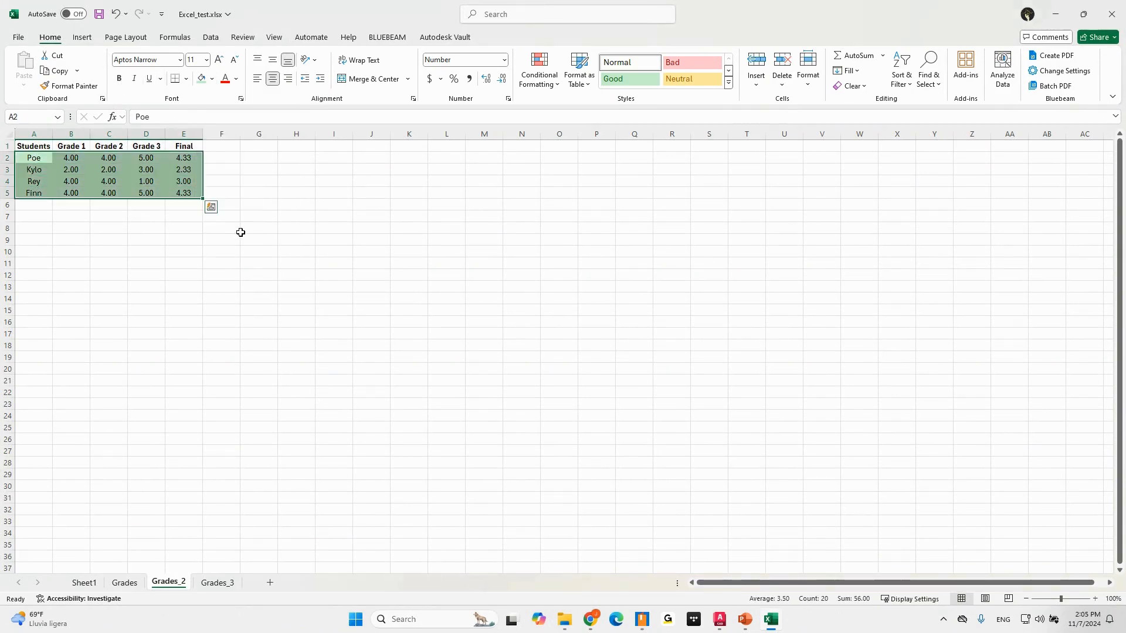
{"action": "left_click", "coordinate": [246, 226]}
{"action": "key", "text": "ctrl+s"}
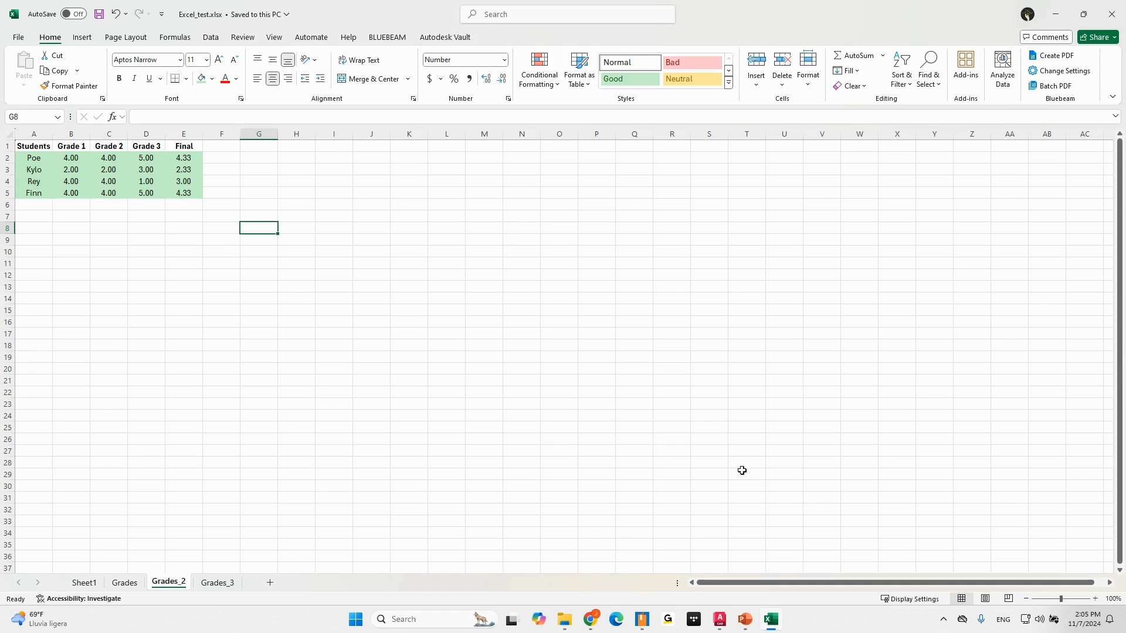
- Switch to AutoCAD and create a new drawing from the acad.dwt template
{"action": "left_click", "coordinate": [720, 620]}
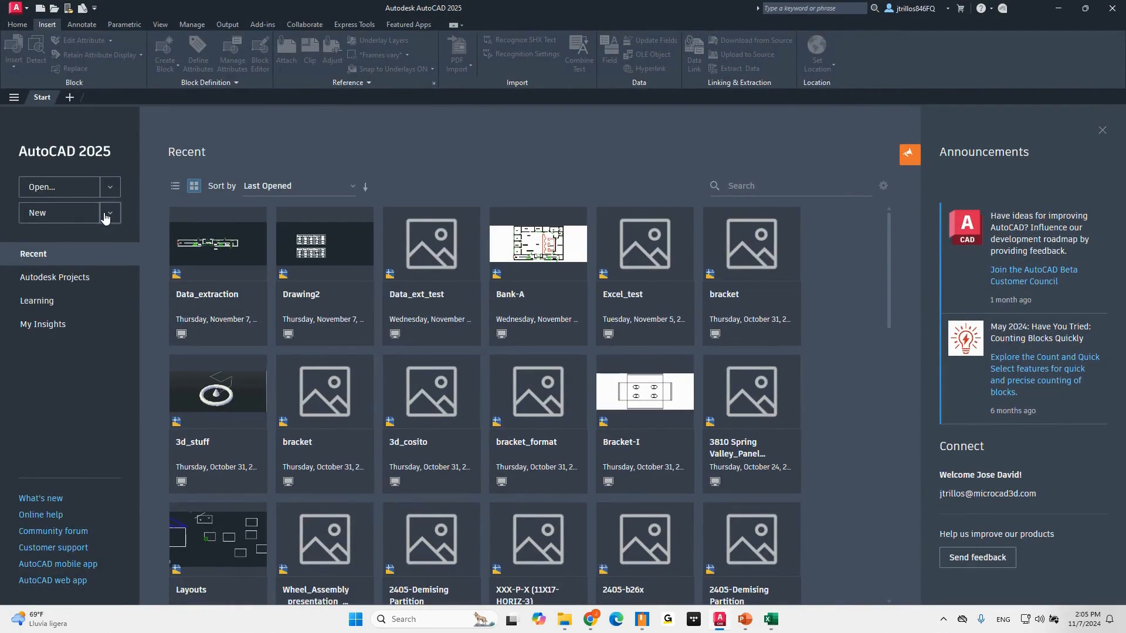
{"action": "left_click", "coordinate": [110, 213]}
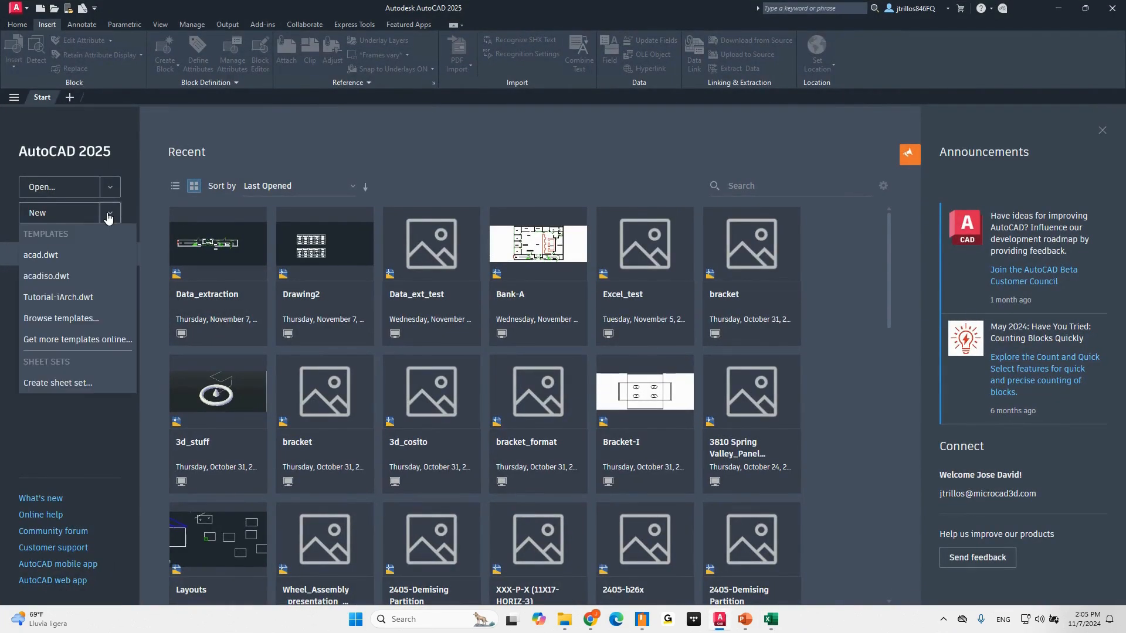
{"action": "left_click", "coordinate": [77, 262]}
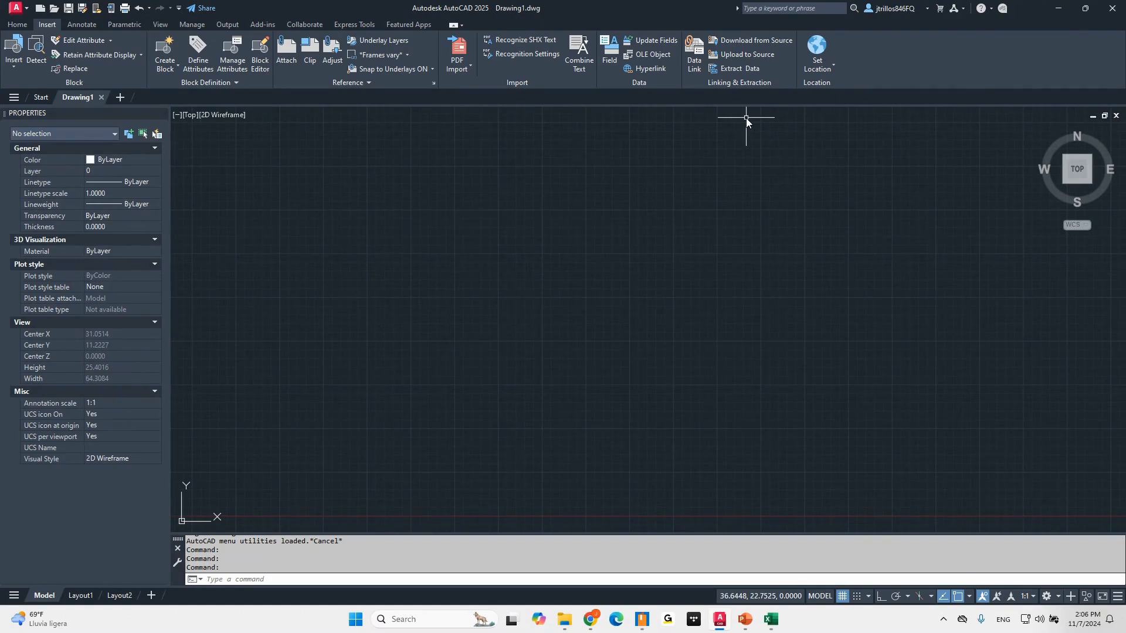
- Start a new Excel data link named "1st Grades" in the Data Link Manager
{"action": "key", "text": "alt+shift"}
{"action": "left_click", "coordinate": [690, 64]}
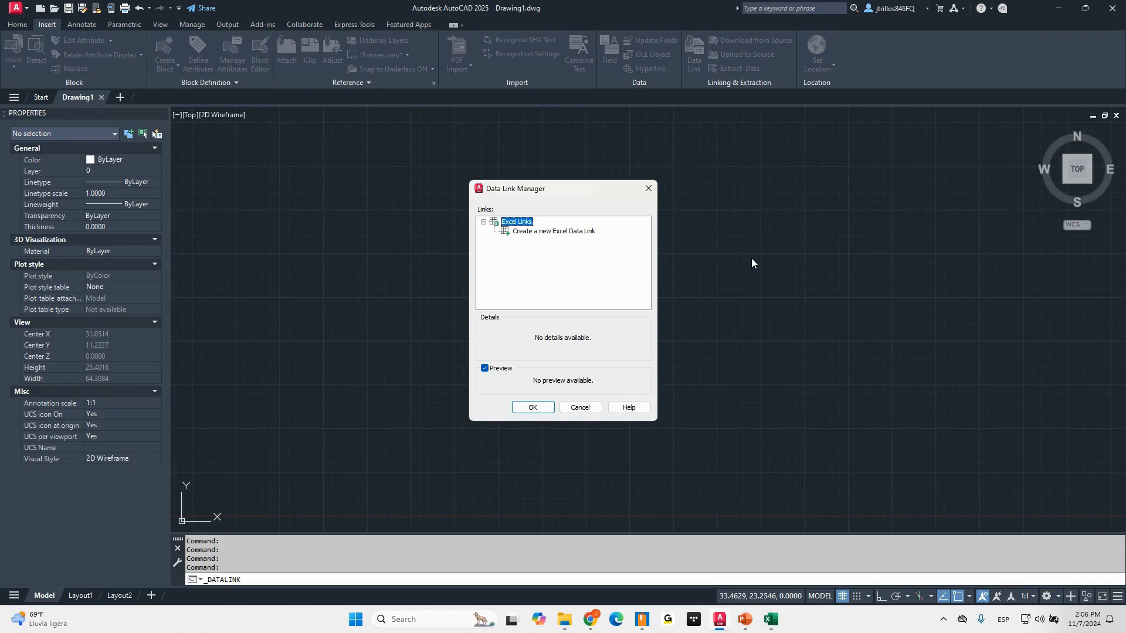
{"action": "left_click", "coordinate": [566, 232]}
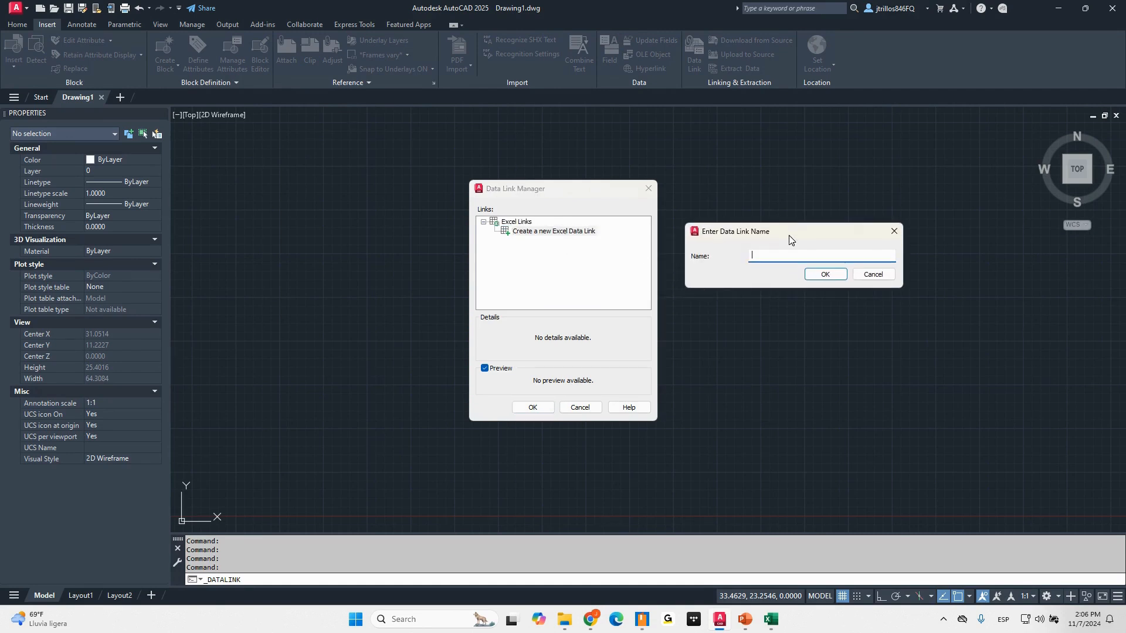
{"action": "type", "text": "Gra"}
{"action": "type", "text": "d"}
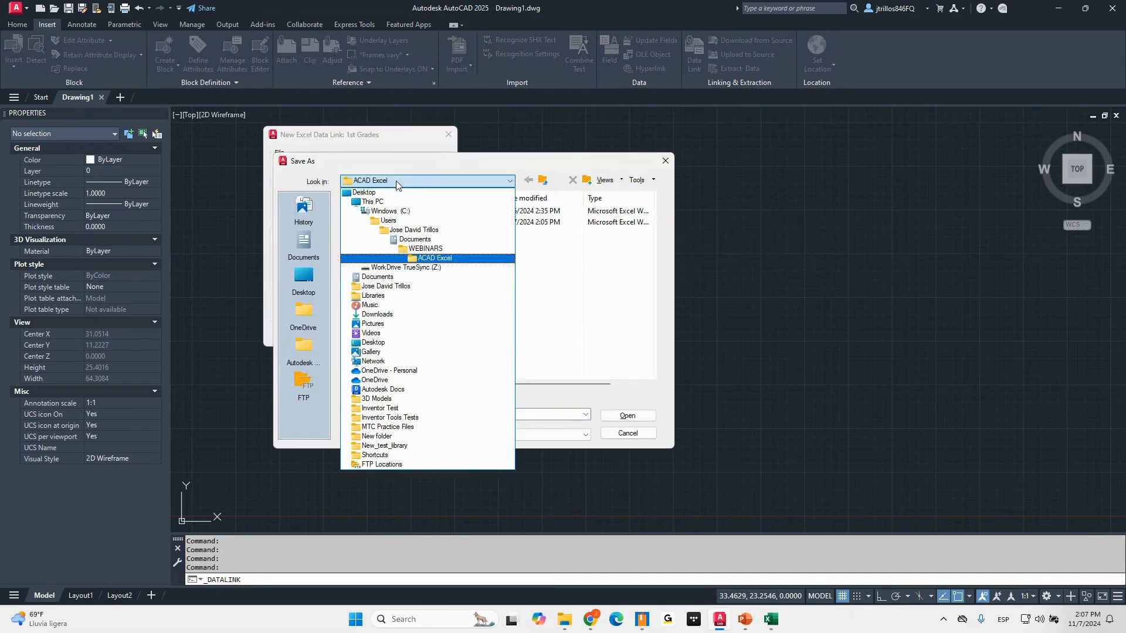
- Choose Excel_test.xlsx from the ACAD Excel folder as the data link's source file
{"action": "left_click", "coordinate": [442, 260]}
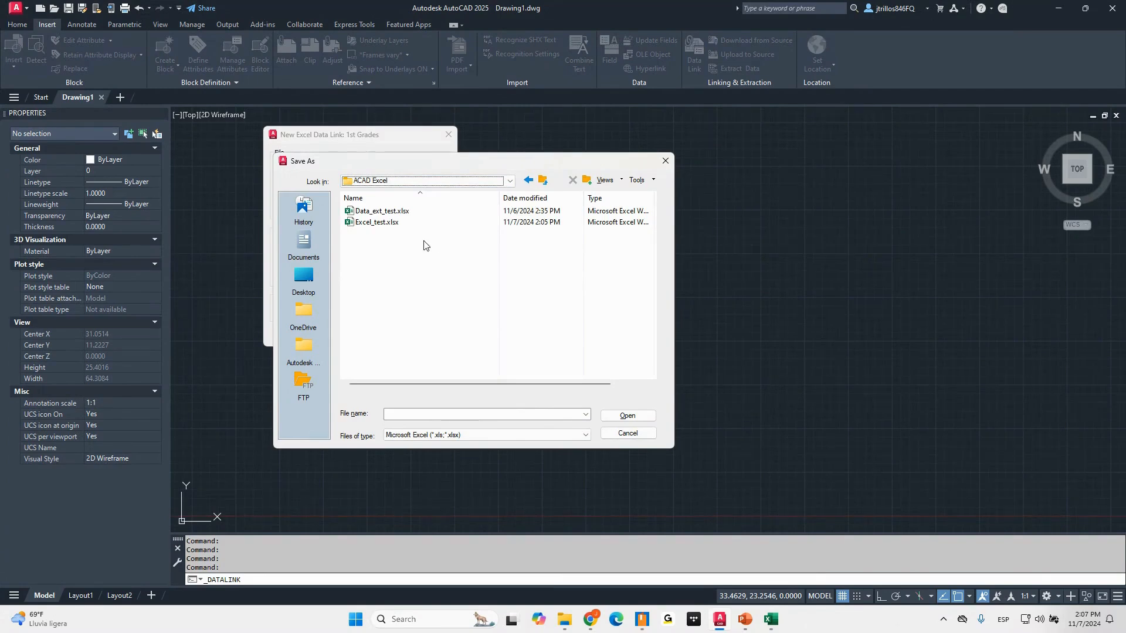
{"action": "left_click", "coordinate": [464, 223]}
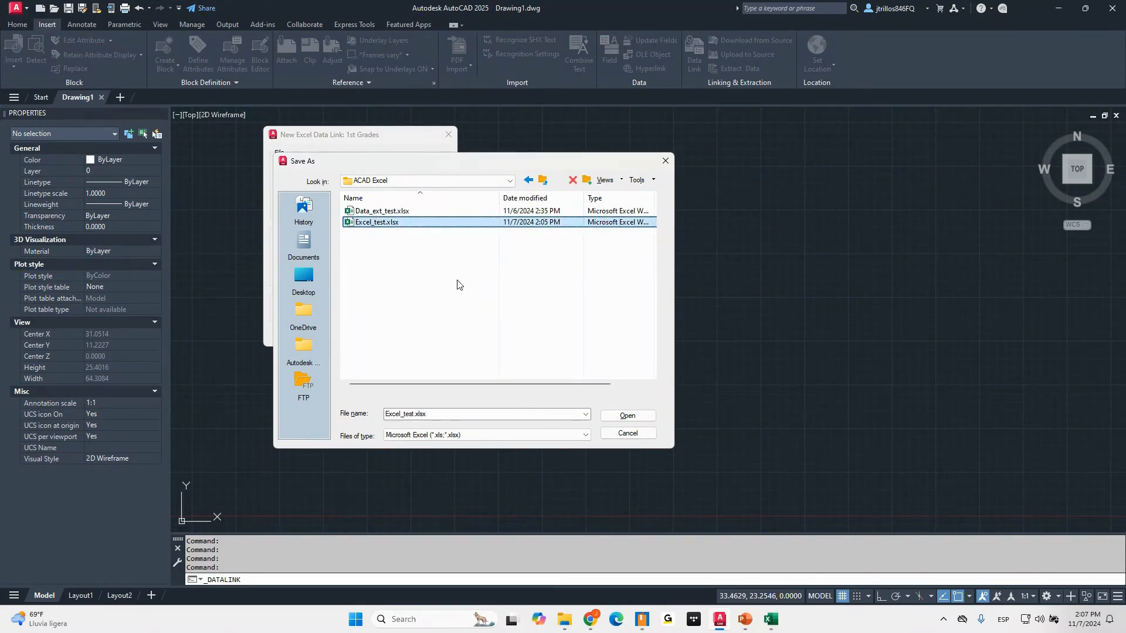
{"action": "left_click", "coordinate": [612, 414]}
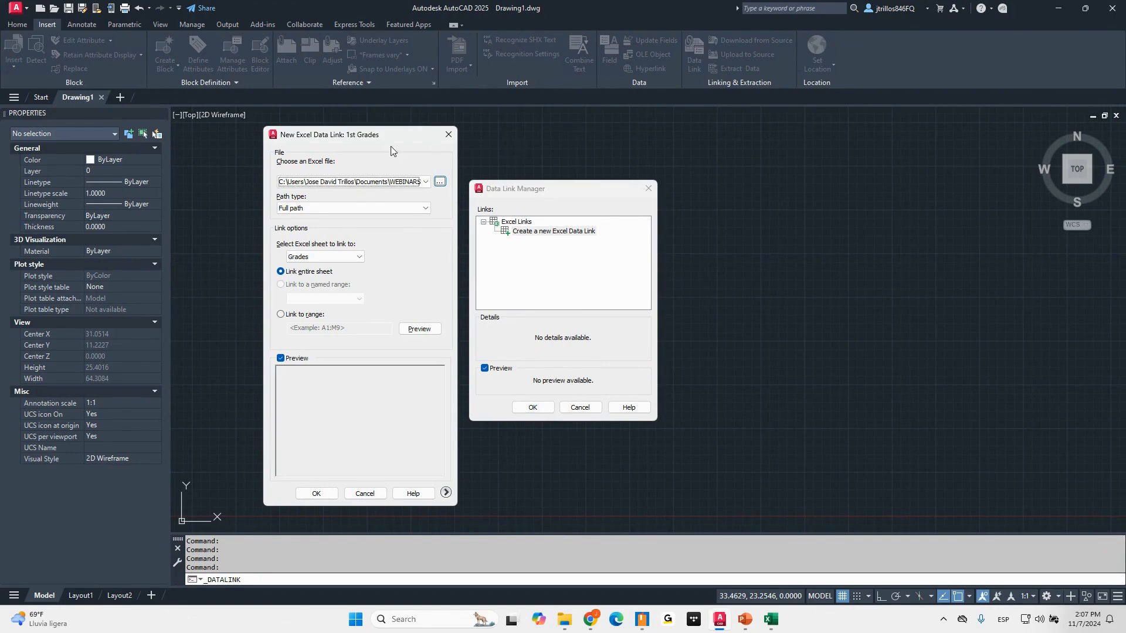
- Choose Full path as the link's path type and Grades as the Excel sheet to link to
{"action": "left_click", "coordinate": [423, 208]}
{"action": "left_click", "coordinate": [422, 209]}
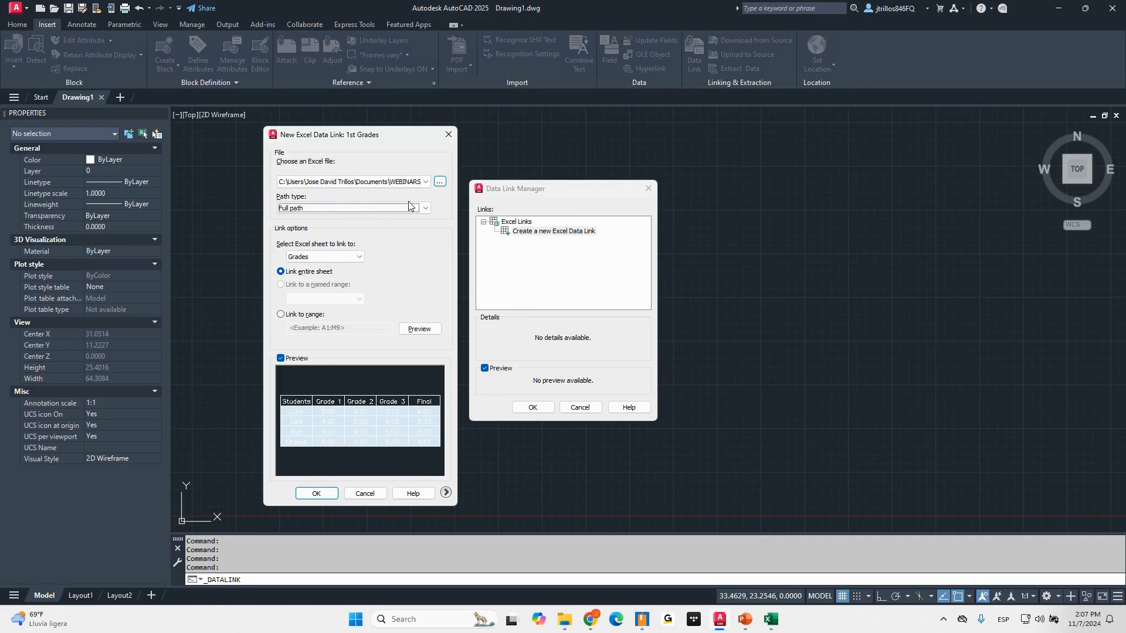
{"action": "left_click", "coordinate": [402, 185]}
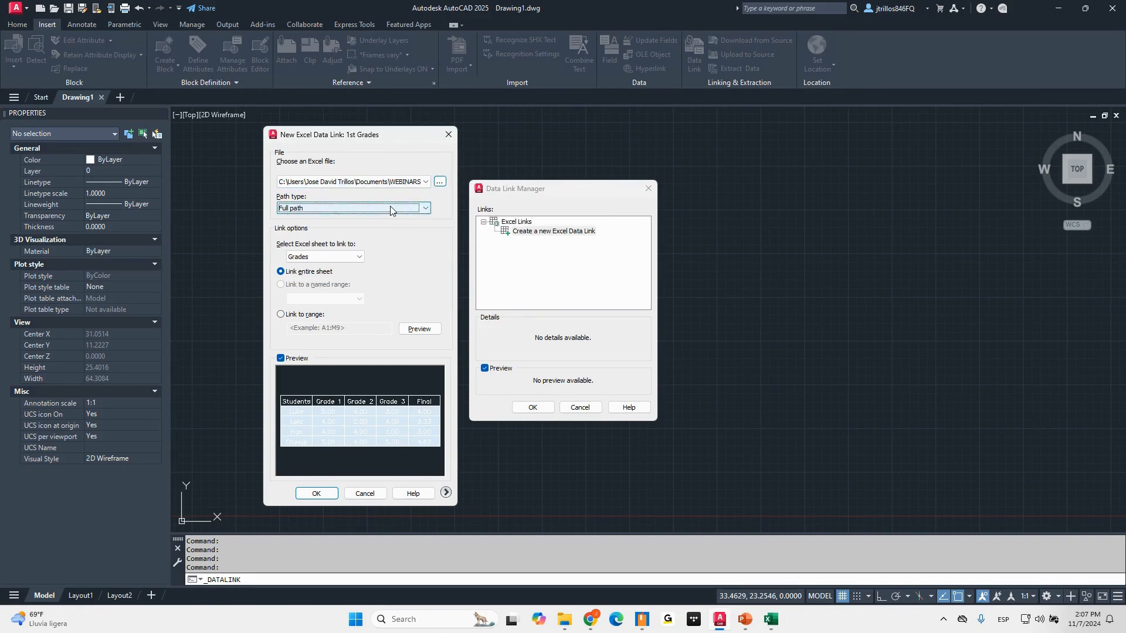
{"action": "left_click", "coordinate": [368, 209]}
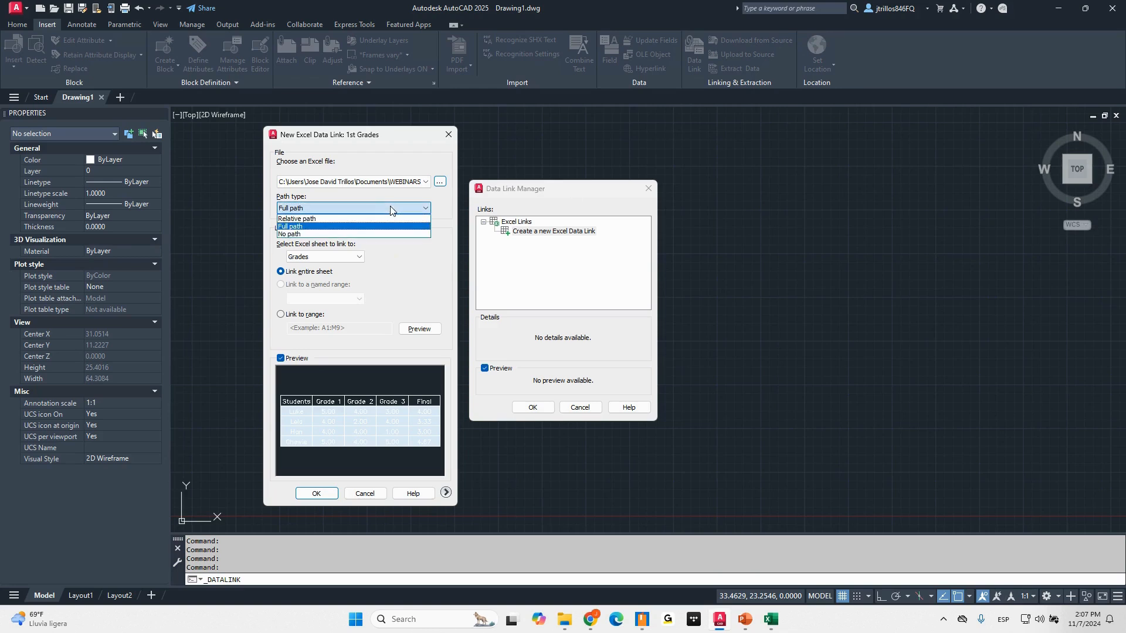
{"action": "left_click", "coordinate": [320, 226]}
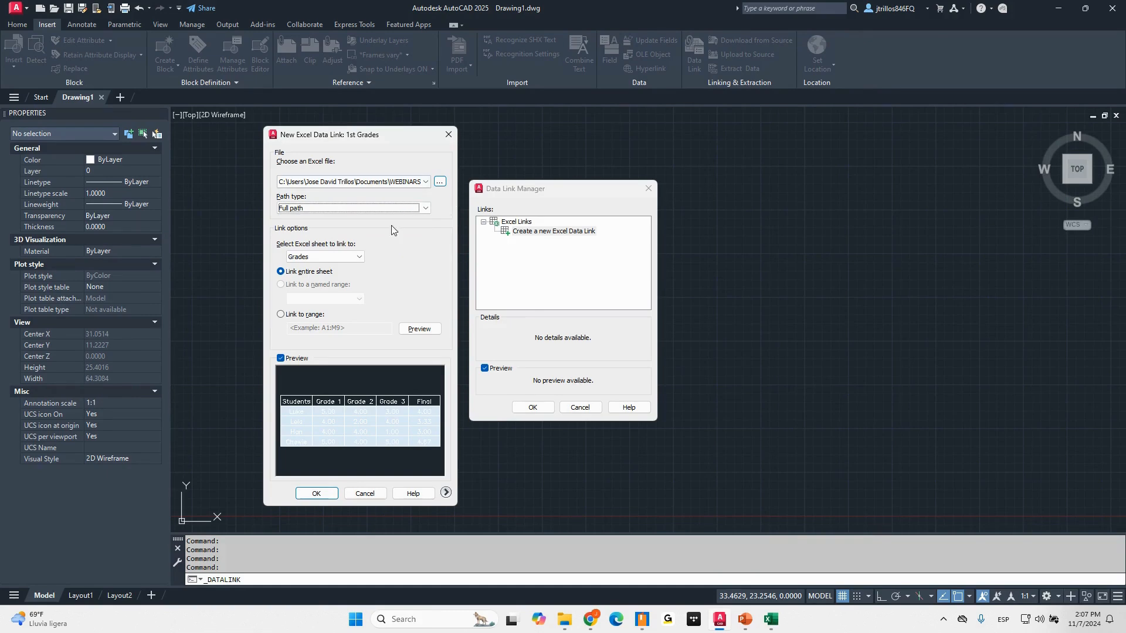
{"action": "left_click", "coordinate": [332, 258]}
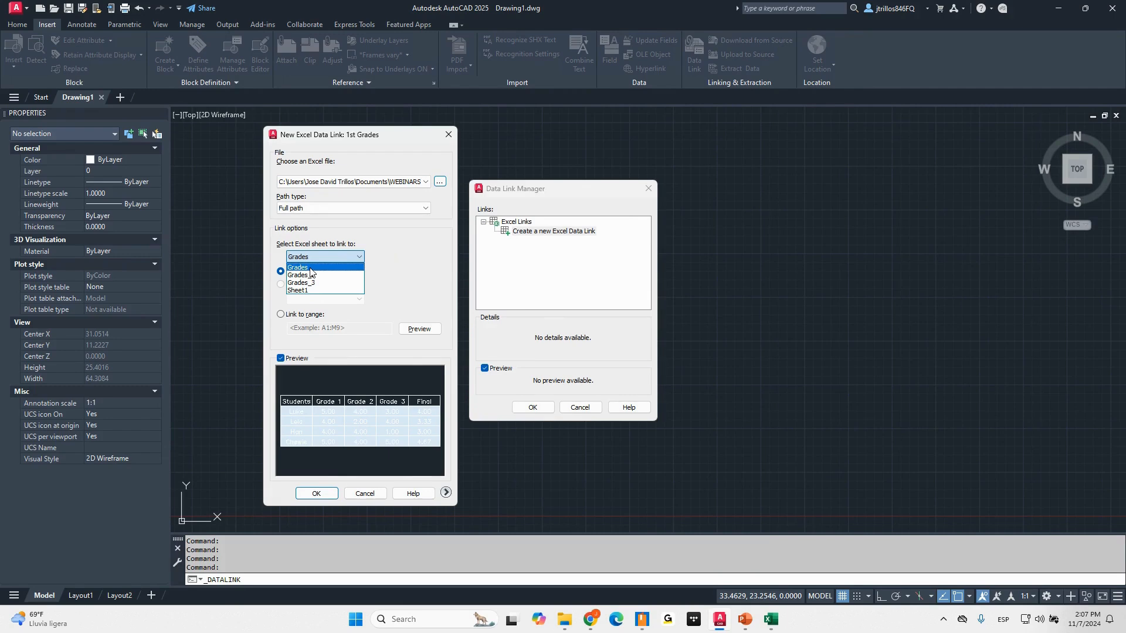
{"action": "left_click", "coordinate": [310, 268]}
{"action": "left_click", "coordinate": [309, 260]}
{"action": "left_click", "coordinate": [306, 268]}
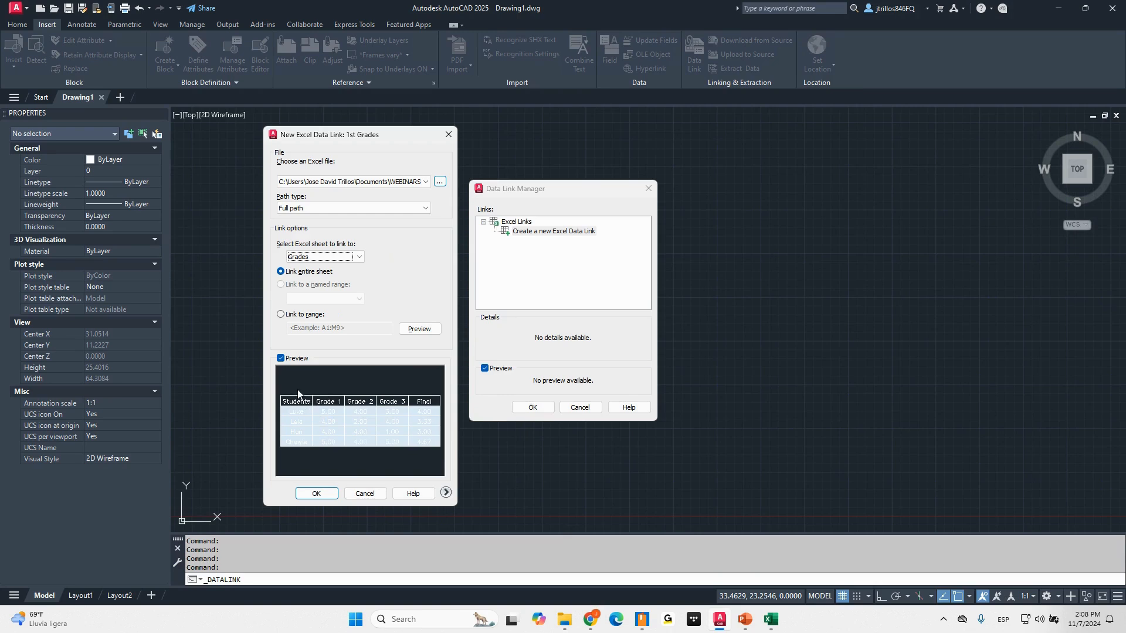
- Try linking only the range A1:D5 with a preview, and return to linking the entire sheet
{"action": "left_click", "coordinate": [424, 404]}
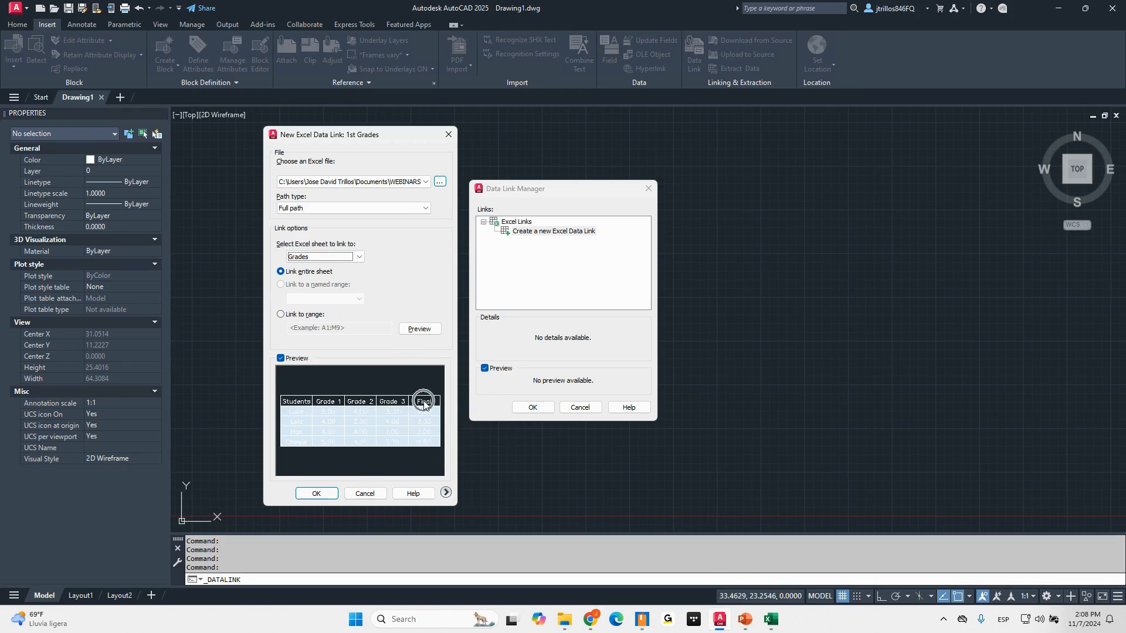
{"action": "left_click", "coordinate": [288, 405]}
{"action": "left_click", "coordinate": [288, 404]}
{"action": "left_click", "coordinate": [304, 315]}
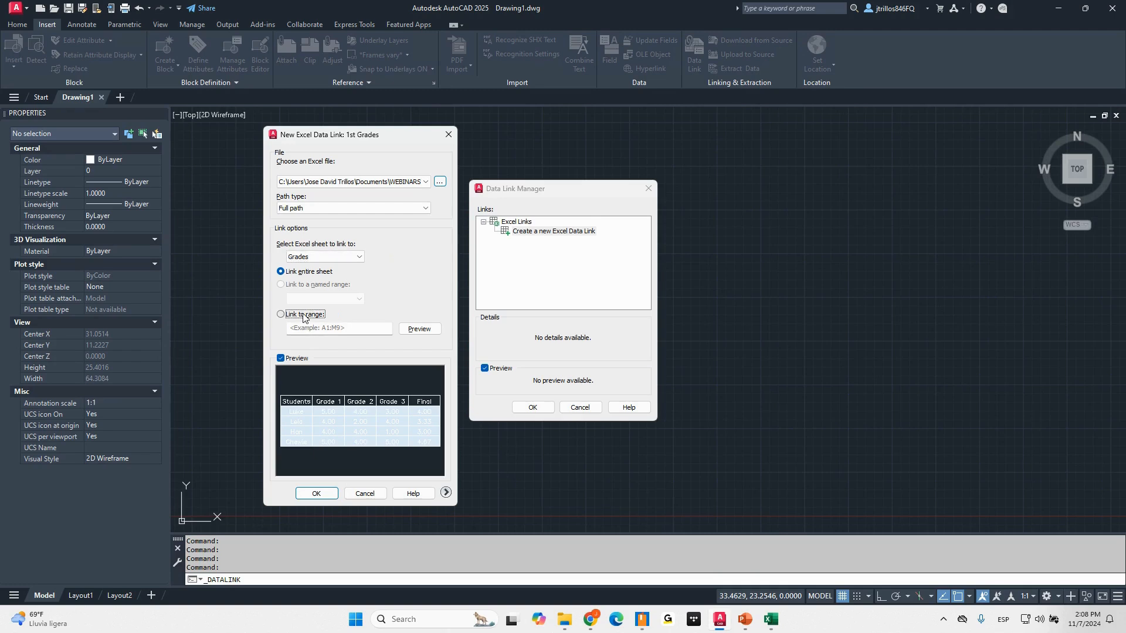
{"action": "type", "text": "A1"}
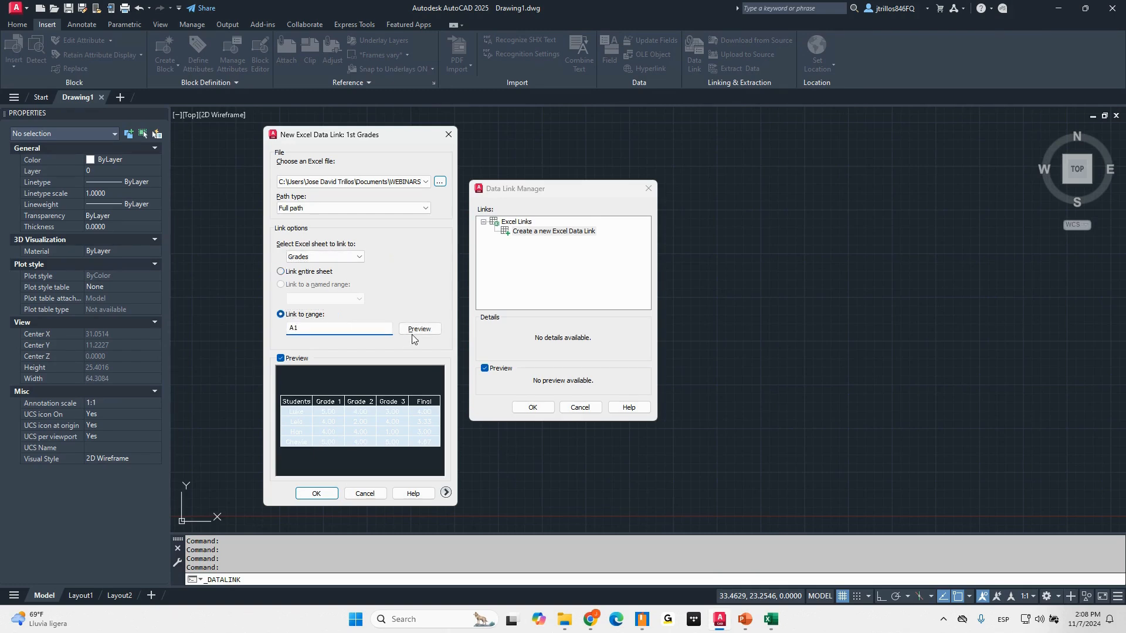
{"action": "type", "text": ":D5"}
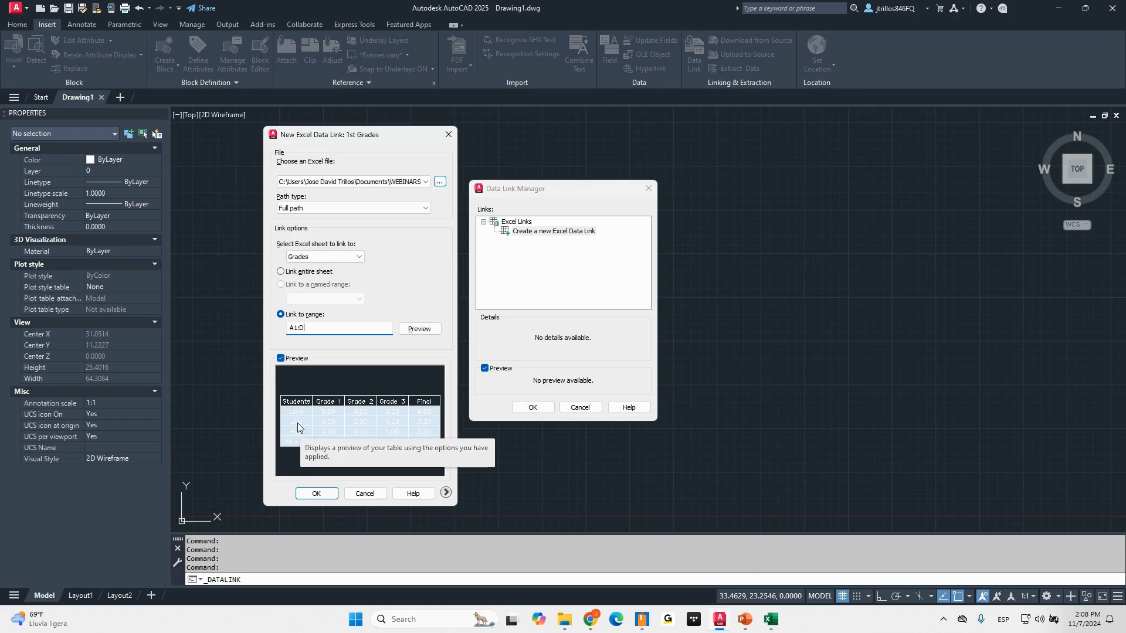
{"action": "left_click", "coordinate": [418, 329]}
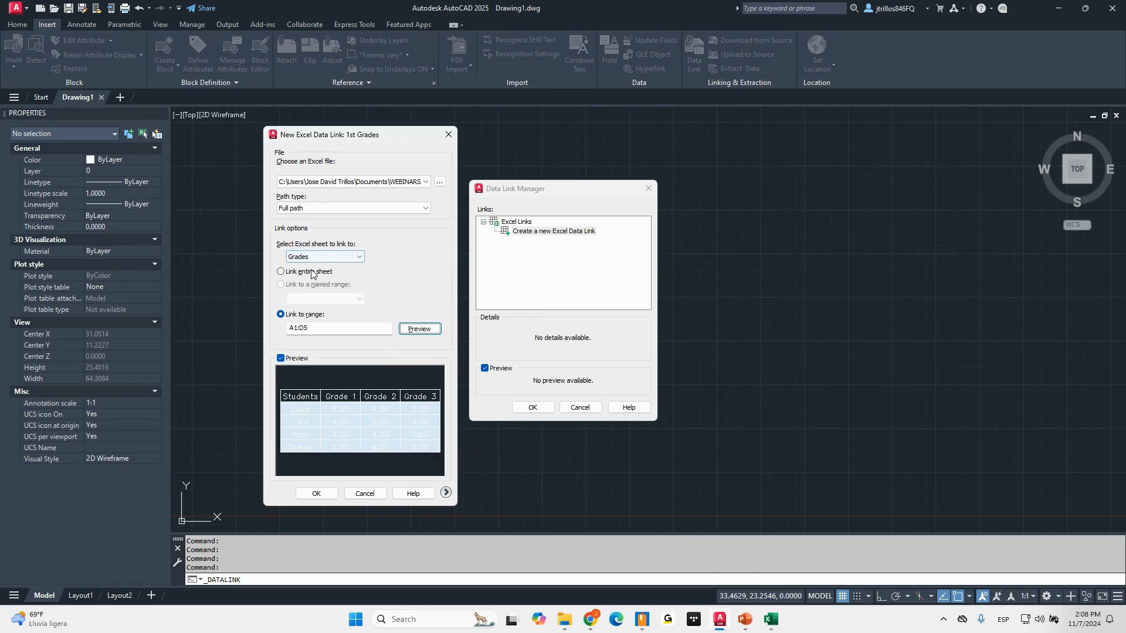
{"action": "left_click", "coordinate": [297, 272]}
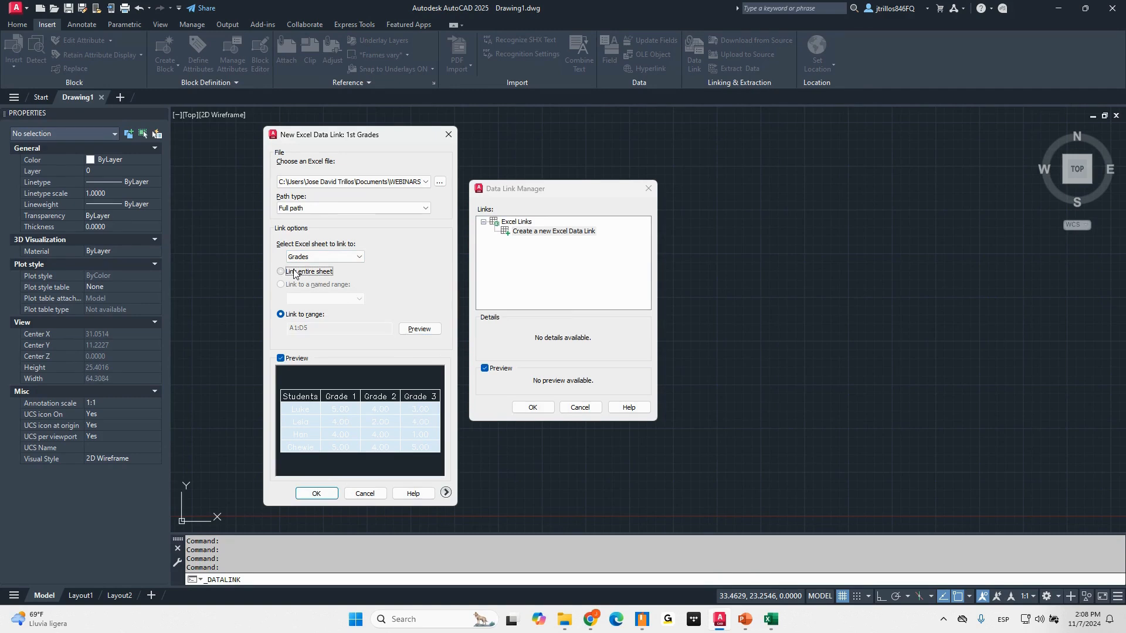
{"action": "left_click", "coordinate": [332, 272]}
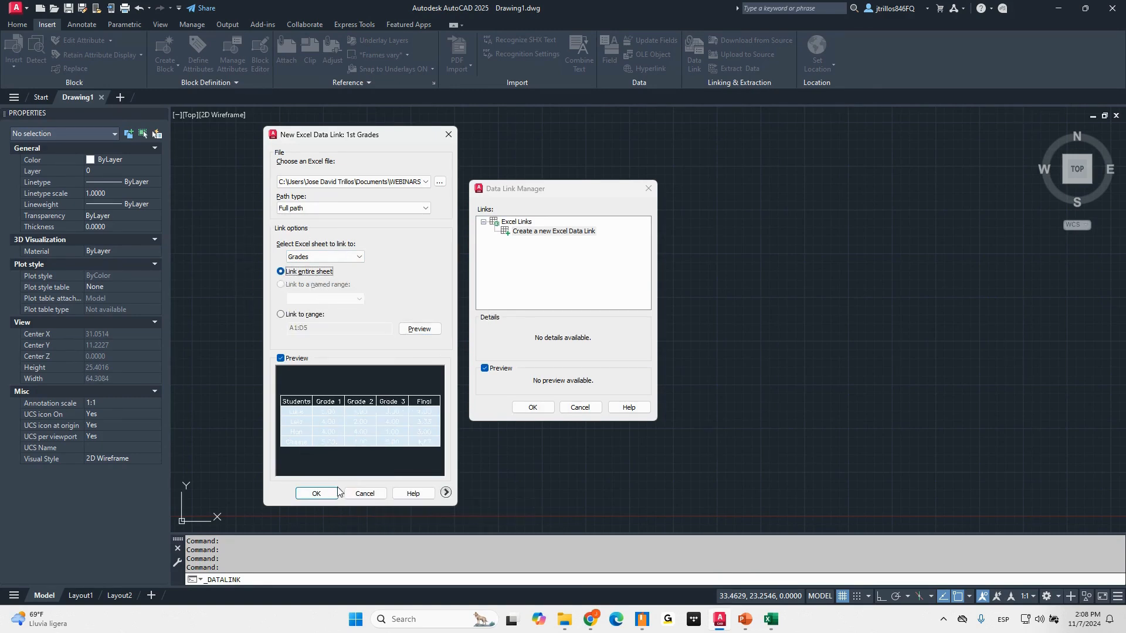
- Set the link's cell contents to keep data formats and formulas, and confirm the new data link
{"action": "left_click", "coordinate": [446, 493]}
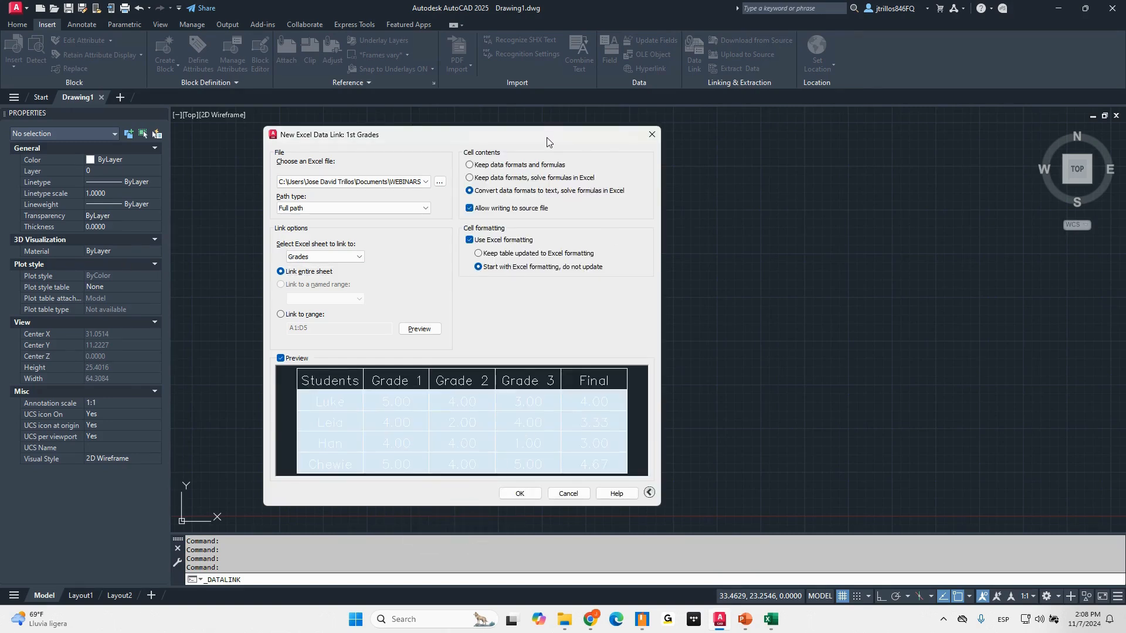
{"action": "left_click_drag", "start_coordinate": [546, 142], "coordinate": [869, 148]}
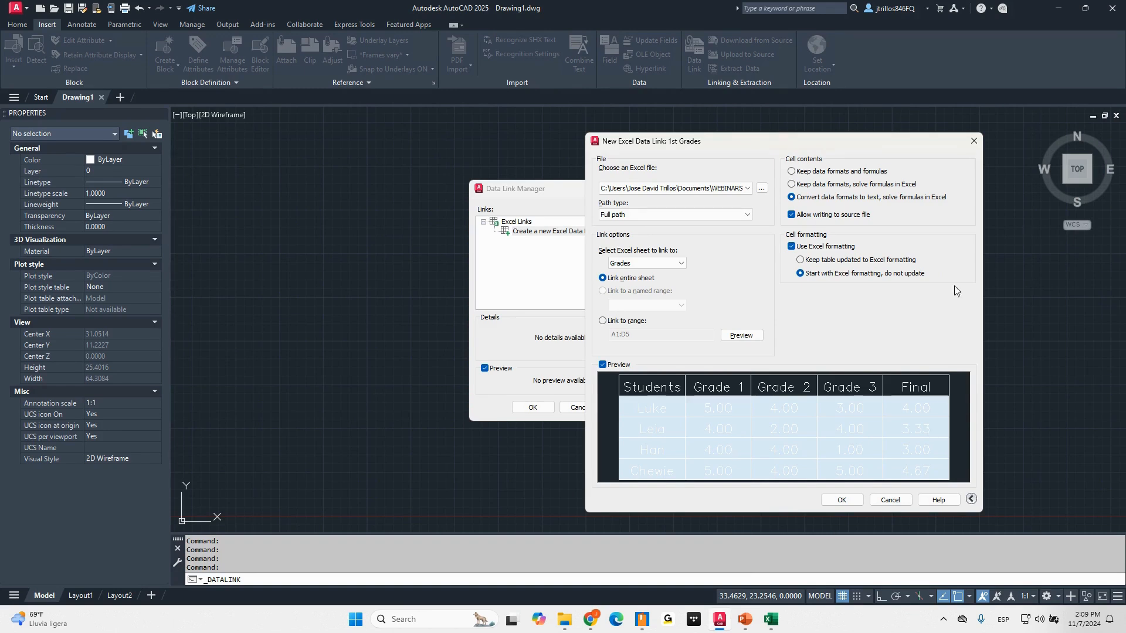
{"action": "left_click", "coordinate": [833, 173]}
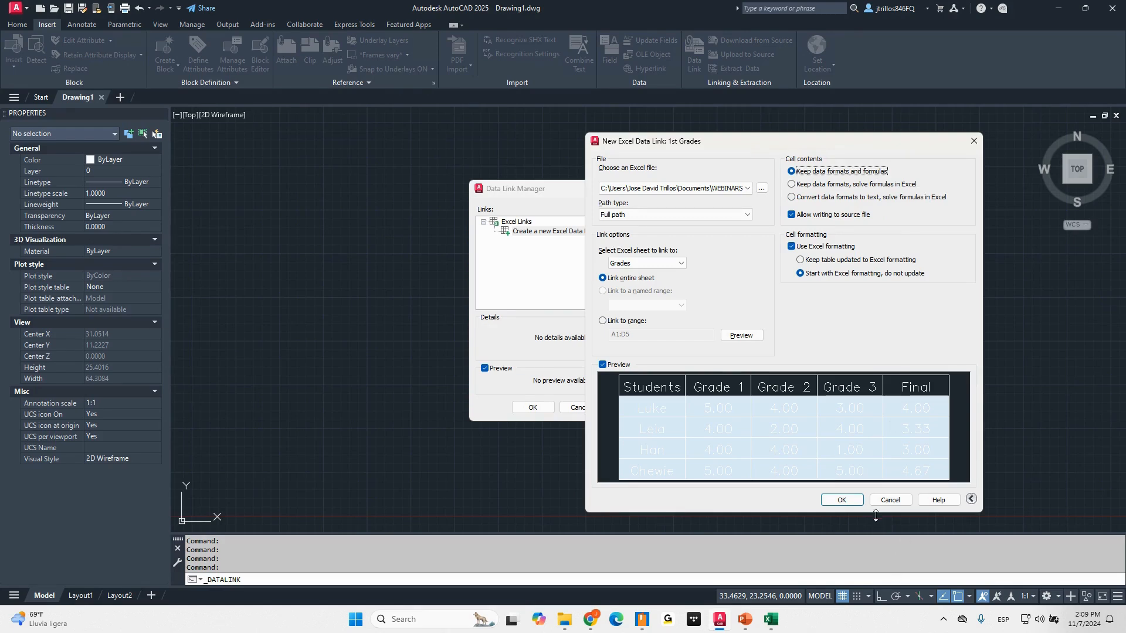
{"action": "left_click", "coordinate": [842, 500]}
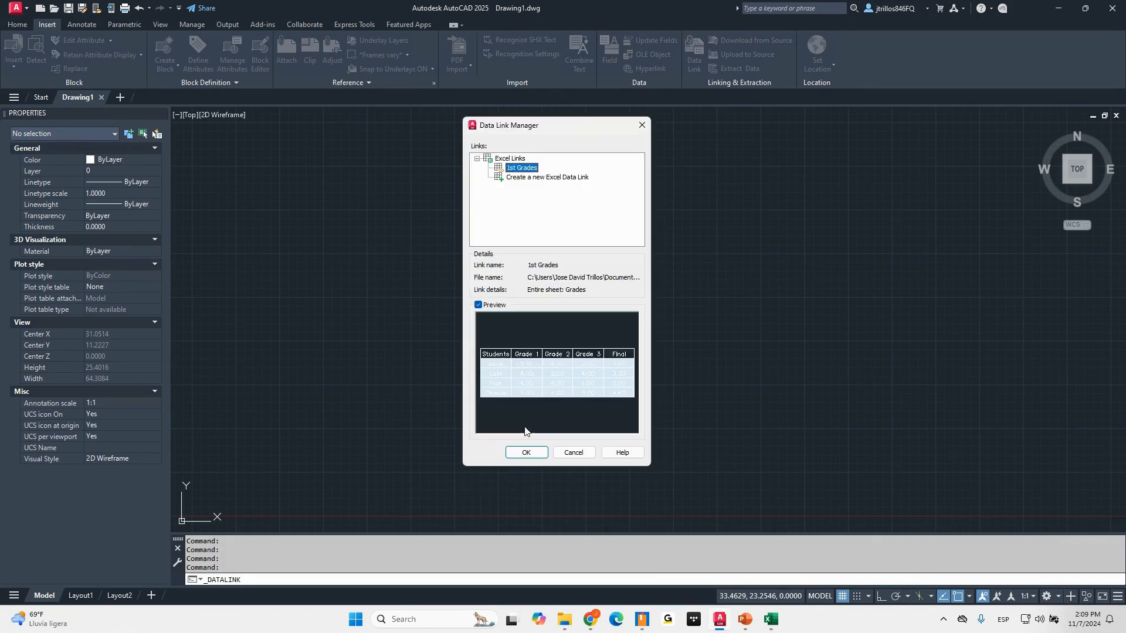
- Confirm the data link and set up a new table that takes its content from the 1st Grades data link
{"action": "left_click", "coordinate": [526, 453]}
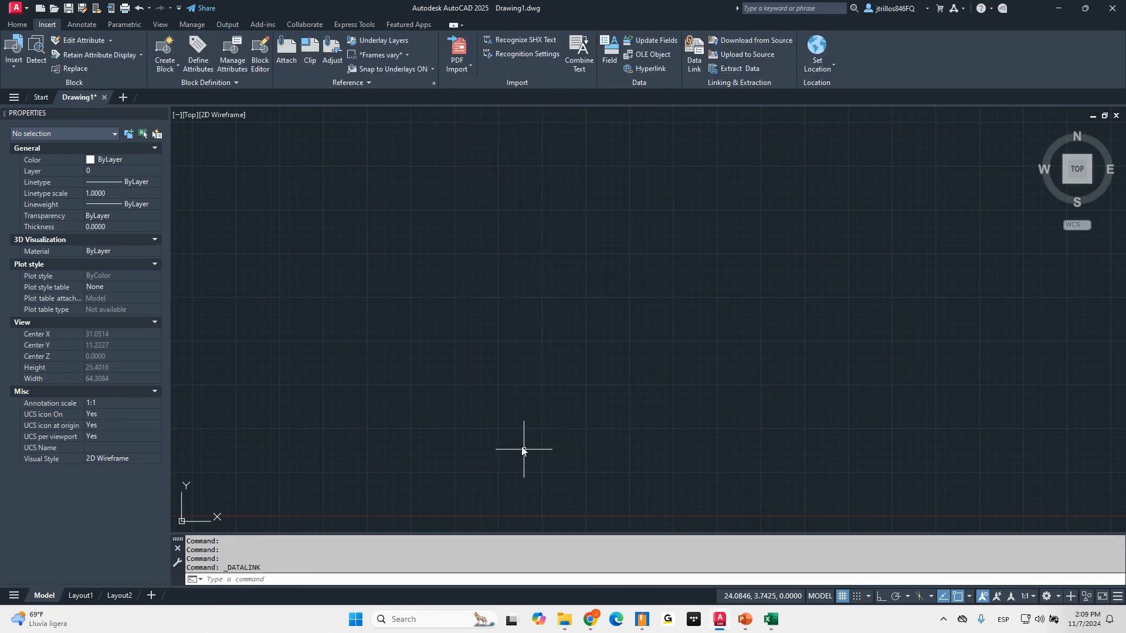
{"action": "left_click", "coordinate": [18, 25]}
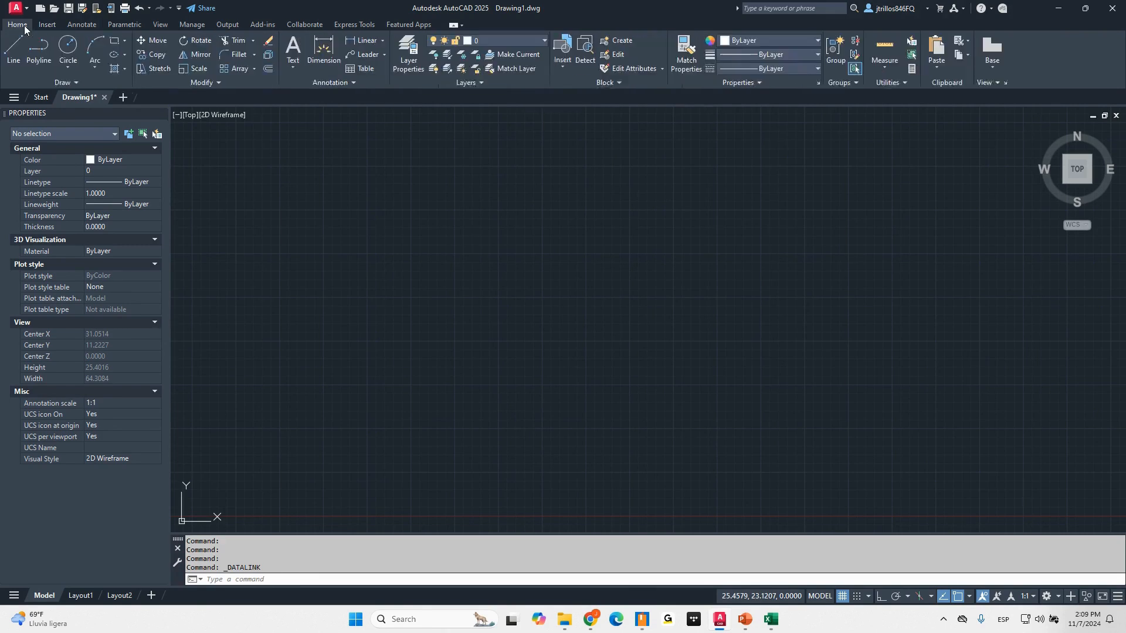
{"action": "left_click", "coordinate": [353, 68]}
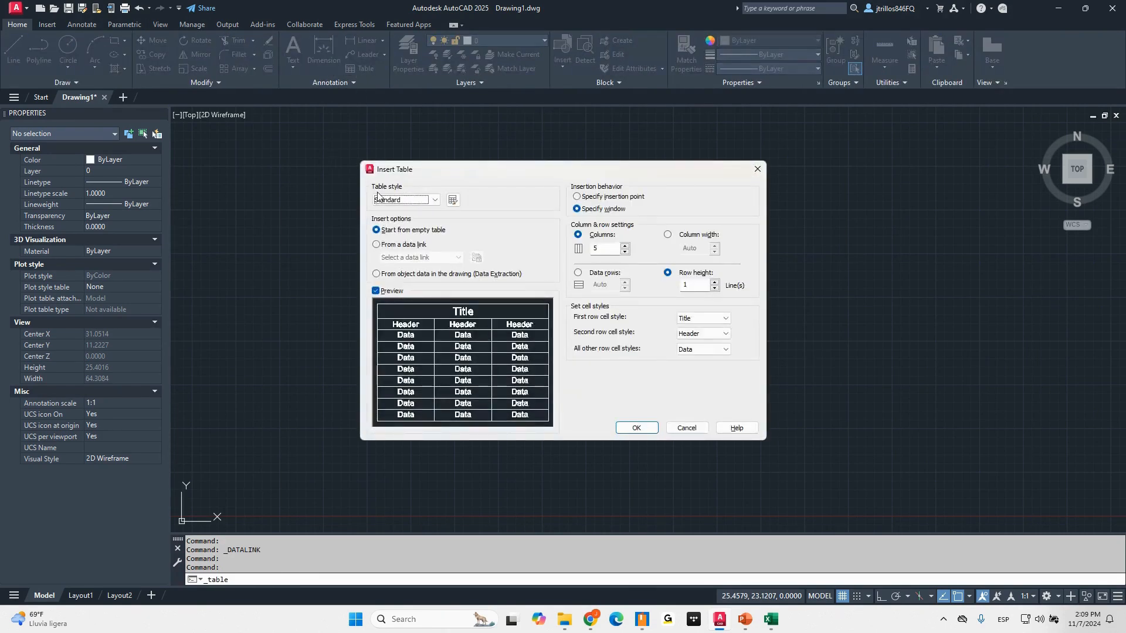
{"action": "left_click", "coordinate": [391, 247]}
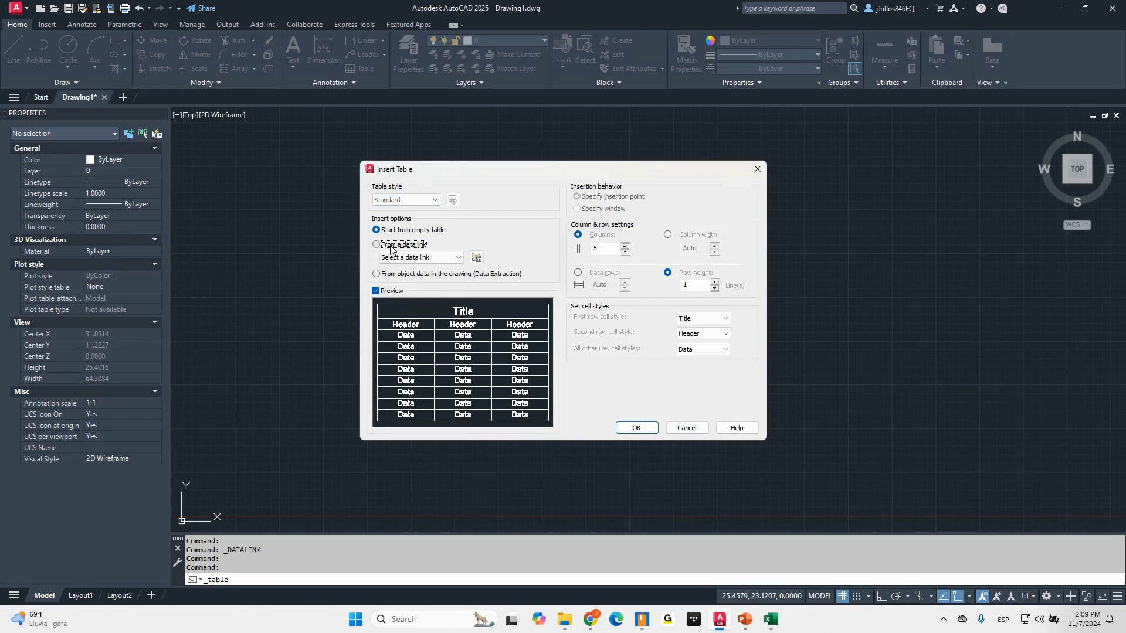
{"action": "left_click", "coordinate": [427, 259]}
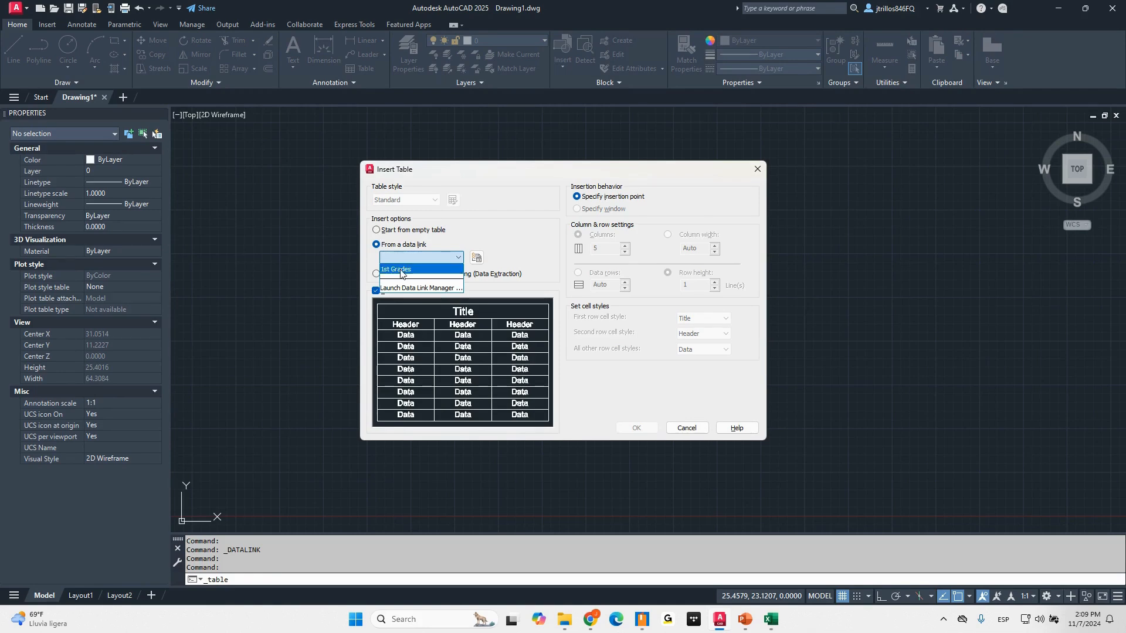
{"action": "left_click", "coordinate": [400, 271]}
{"action": "left_click", "coordinate": [400, 271]}
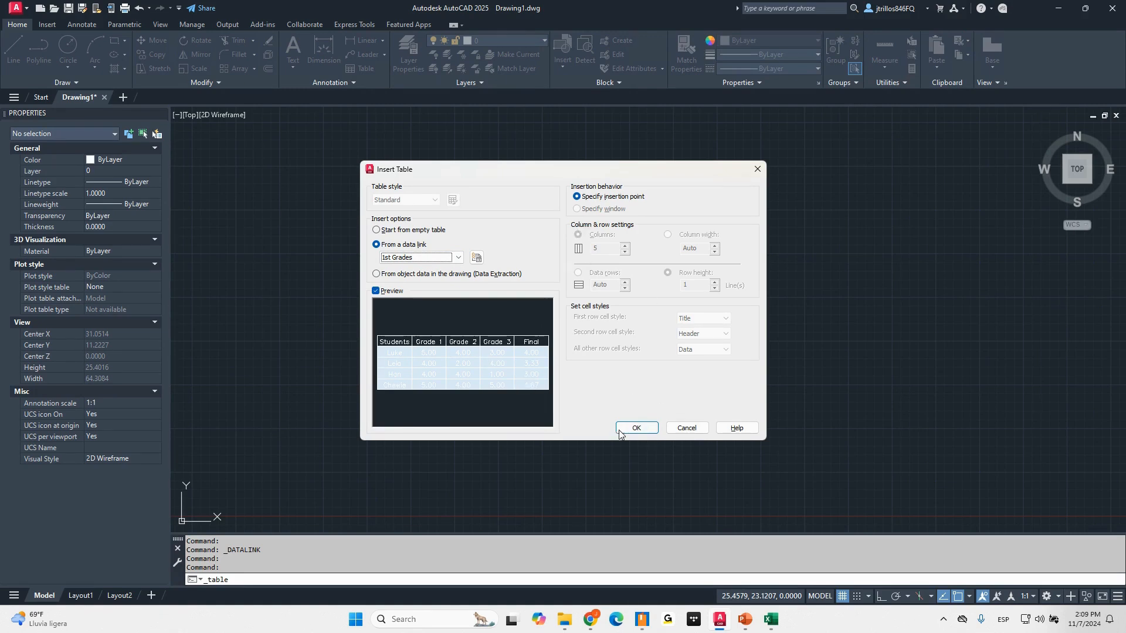
- Place the linked grades table in model space near the drawing origin
{"action": "left_click", "coordinate": [638, 428]}
{"action": "scroll", "coordinate": [645, 338], "scroll_direction": "down", "scroll_amount": 3}
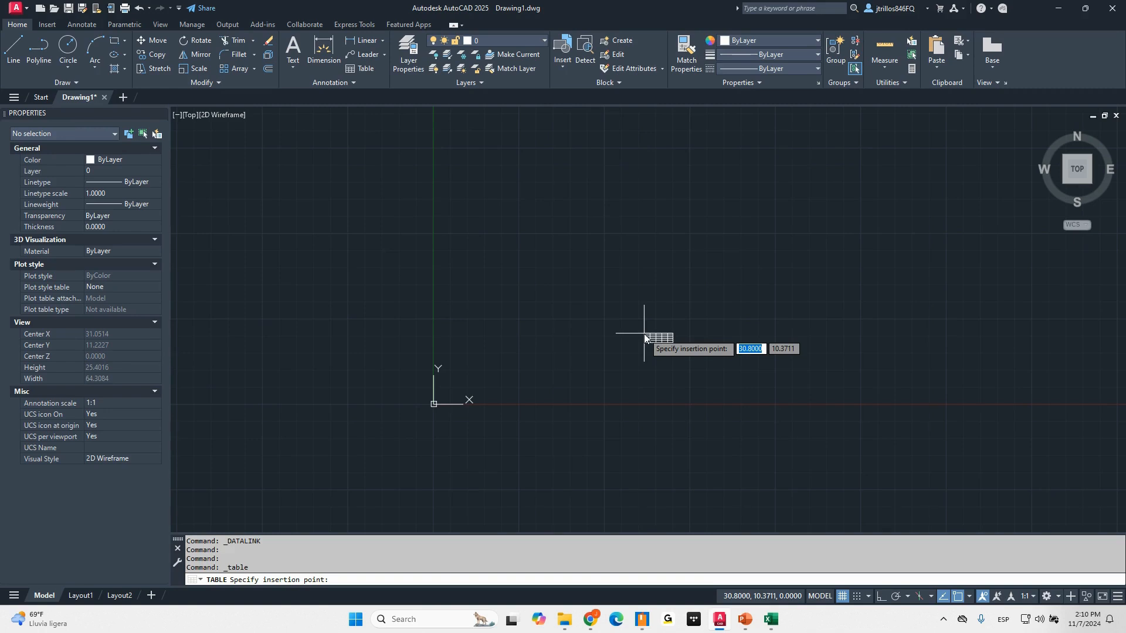
{"action": "left_click", "coordinate": [643, 339]}
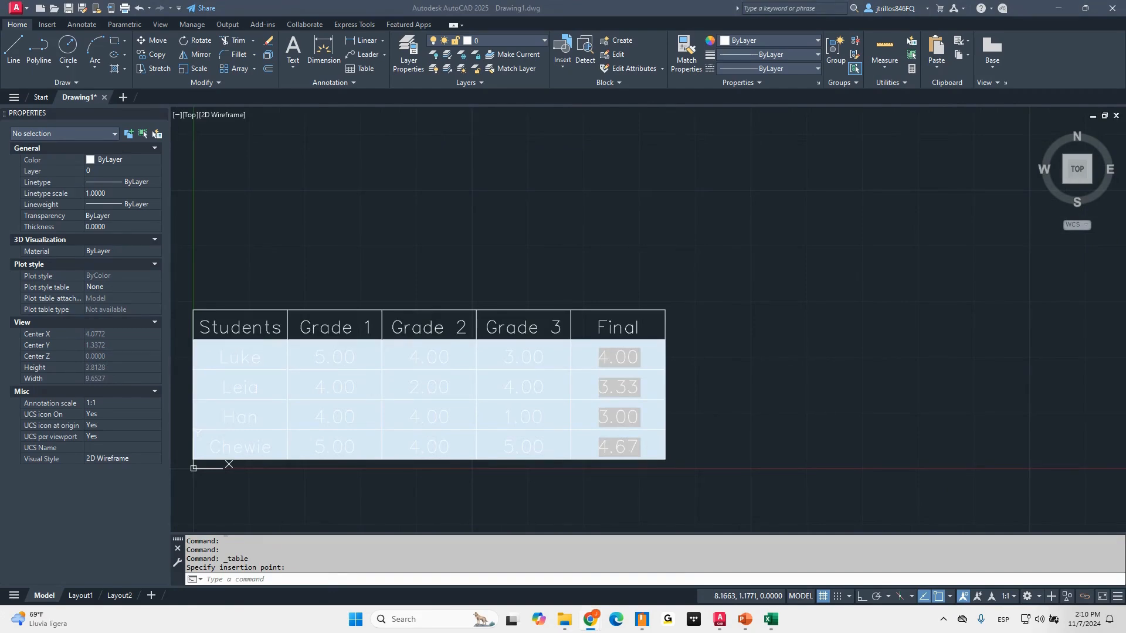
{"action": "scroll", "coordinate": [793, 291], "scroll_direction": "down", "scroll_amount": 2}
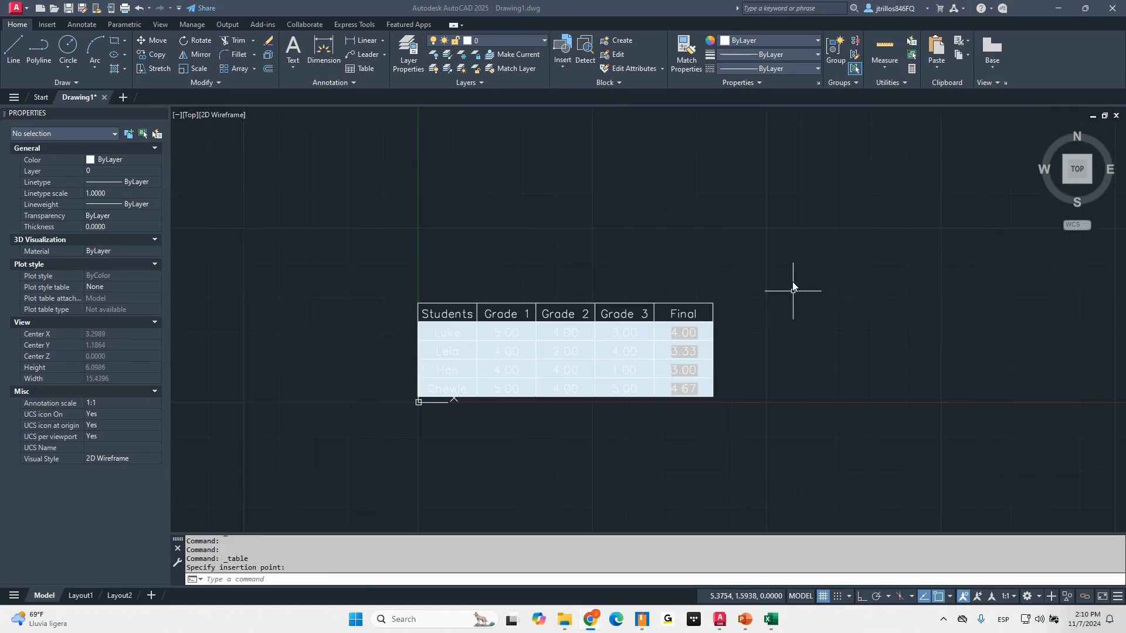
{"action": "middle_click_drag", "start_coordinate": [679, 241], "coordinate": [630, 252]}
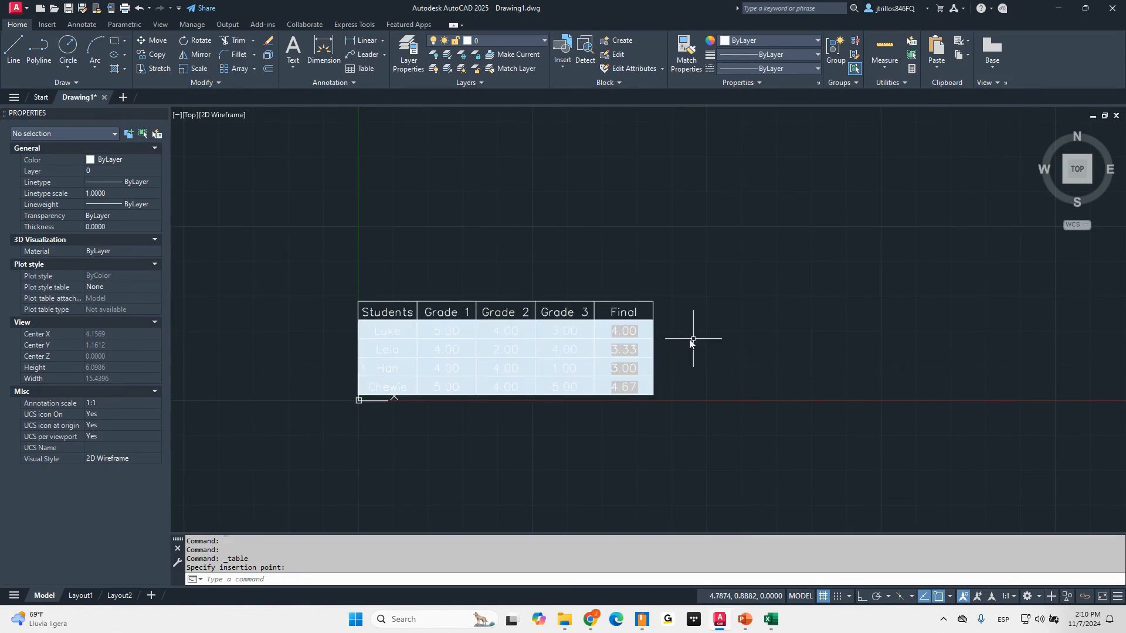
- Check the locking options of table cell D3, and close the Excel_test.xlsx workbook in Excel
{"action": "left_click", "coordinate": [585, 347]}
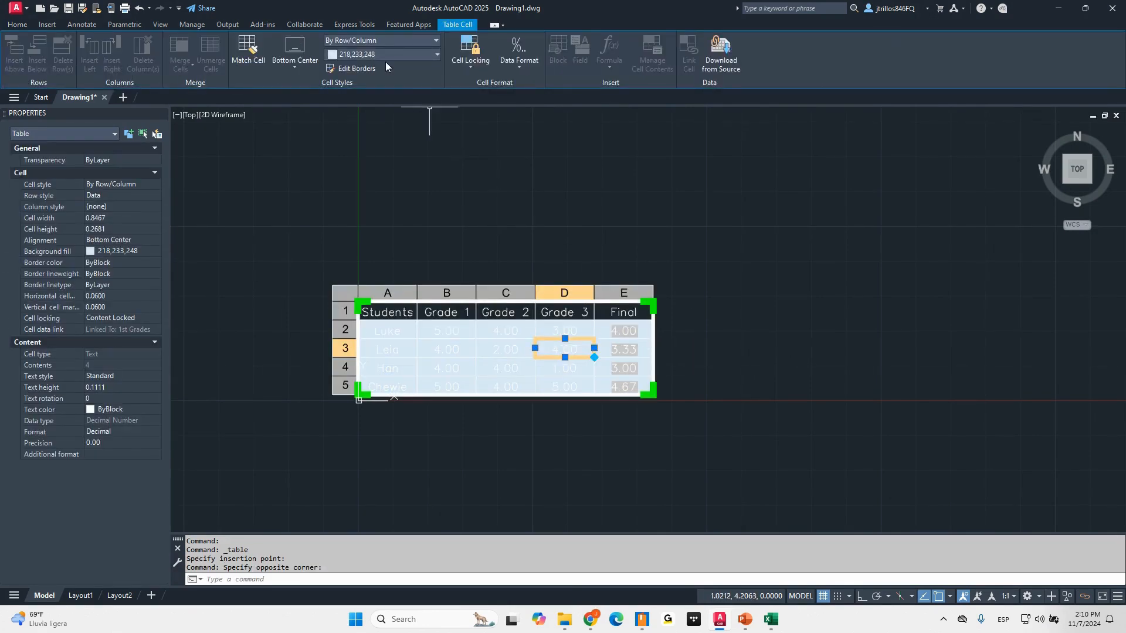
{"action": "left_click", "coordinate": [459, 52]}
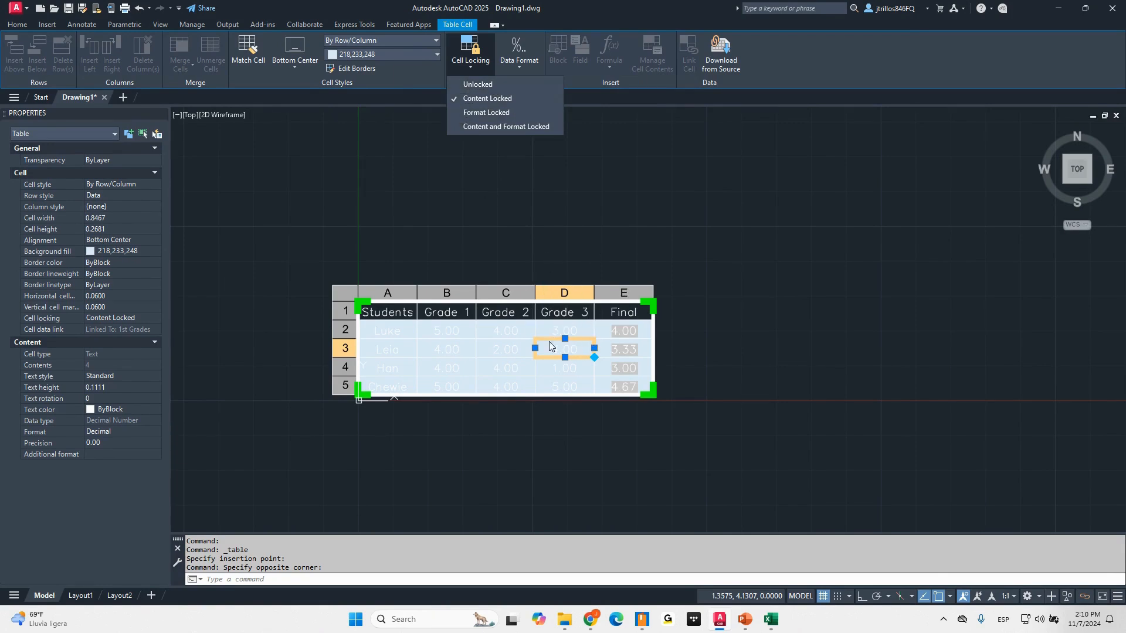
{"action": "left_click", "coordinate": [769, 625]}
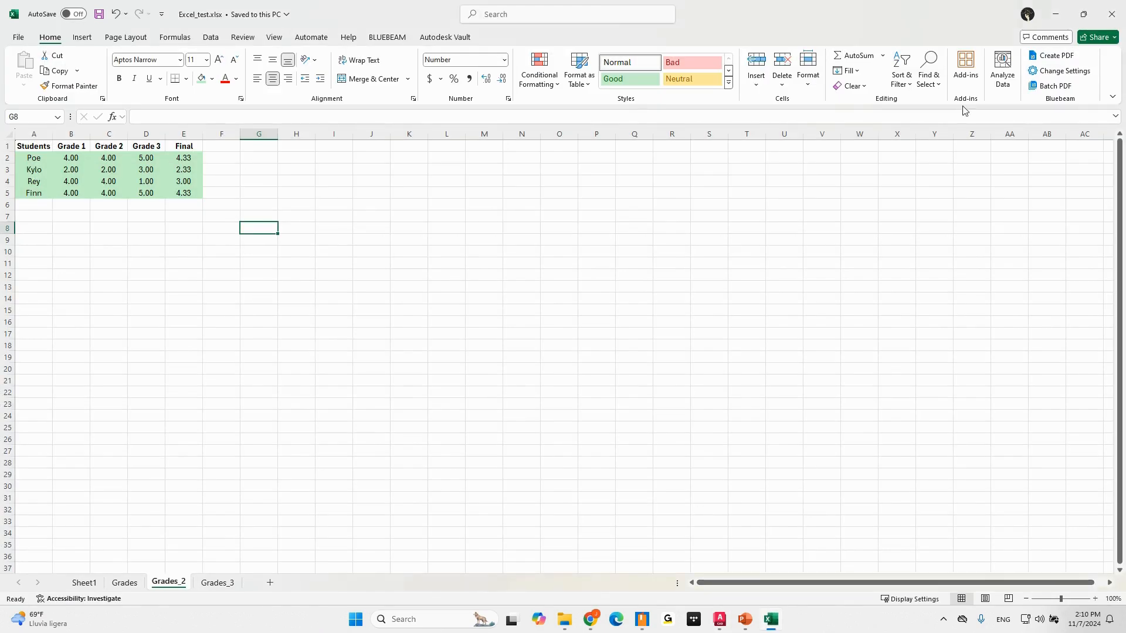
{"action": "left_click", "coordinate": [1106, 11]}
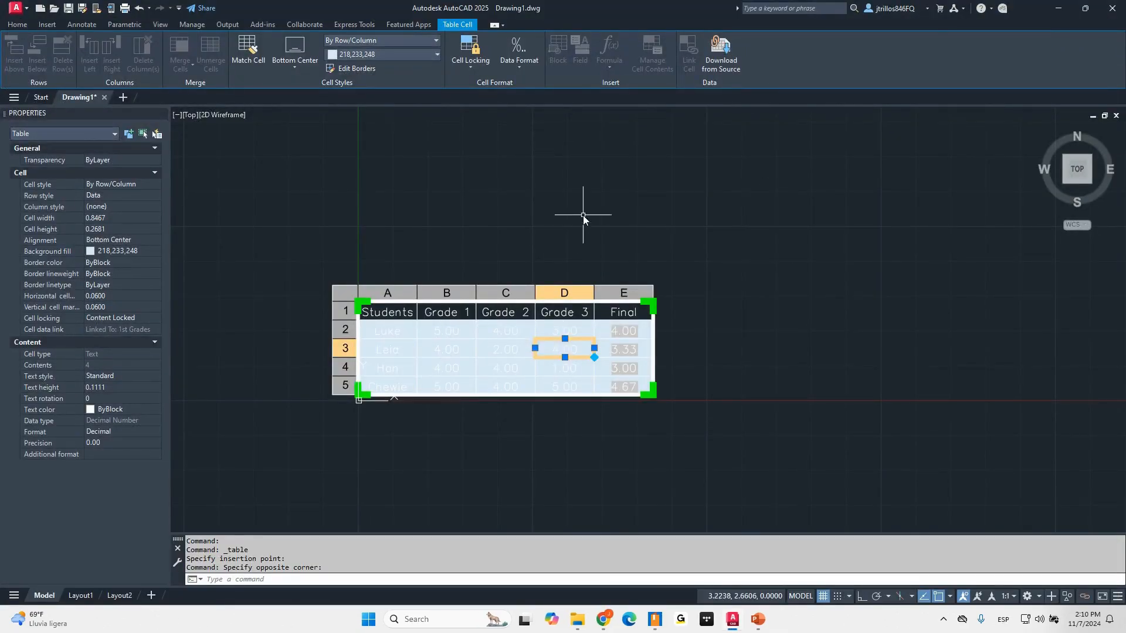
- Set the cell locking of table cell C3 to Unlocked
{"action": "key", "text": "Escape"}
{"action": "left_click", "coordinate": [556, 350]}
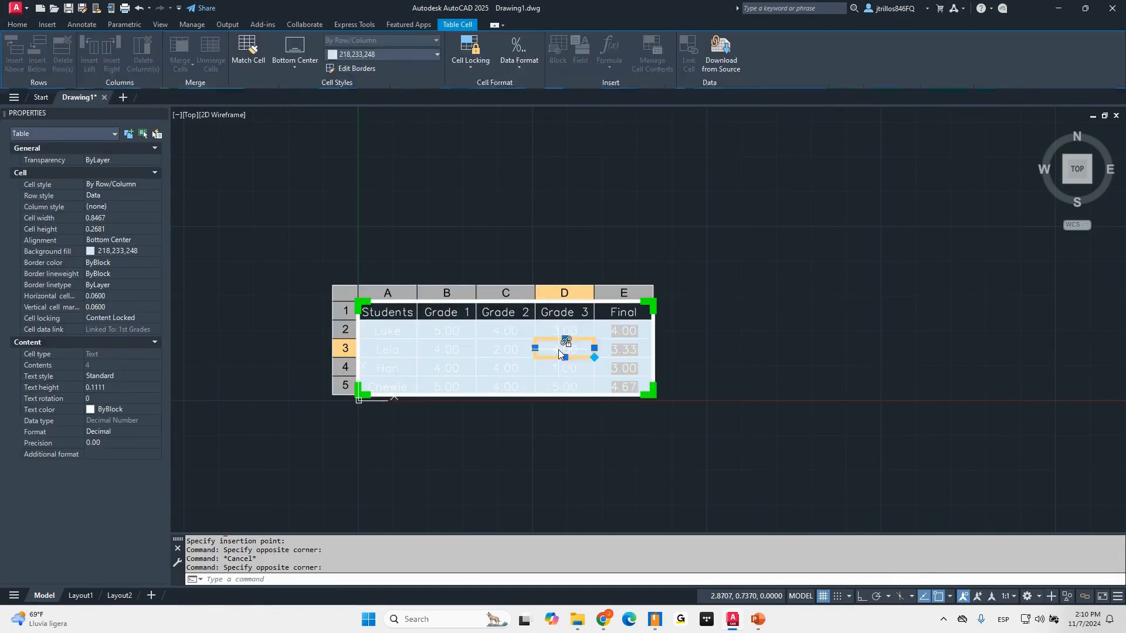
{"action": "left_click", "coordinate": [515, 350]}
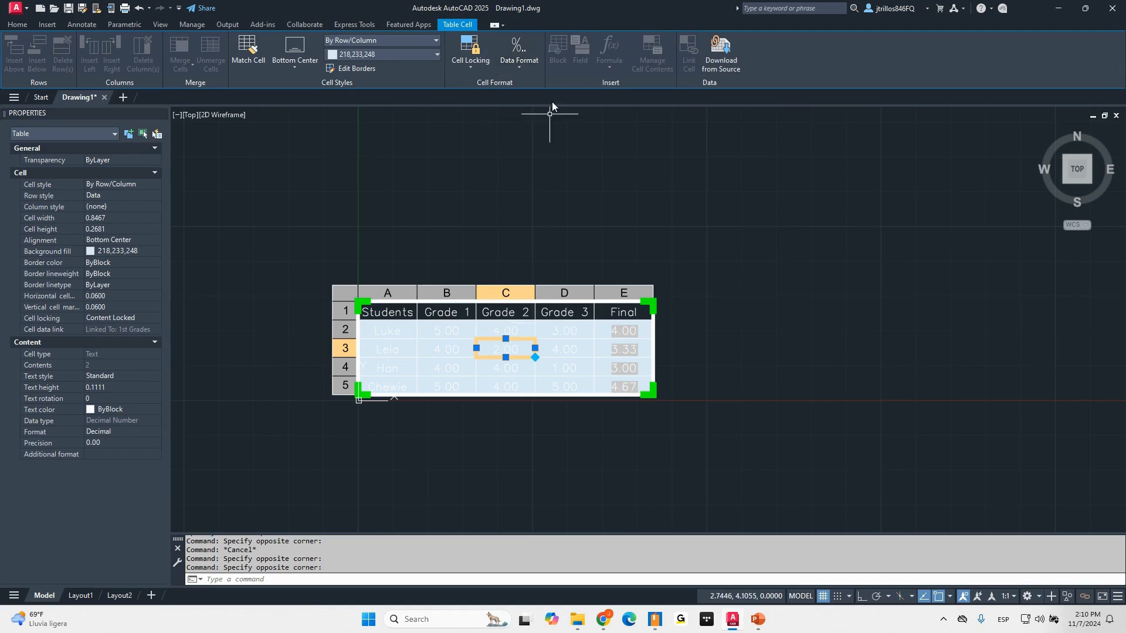
{"action": "left_click", "coordinate": [477, 66]}
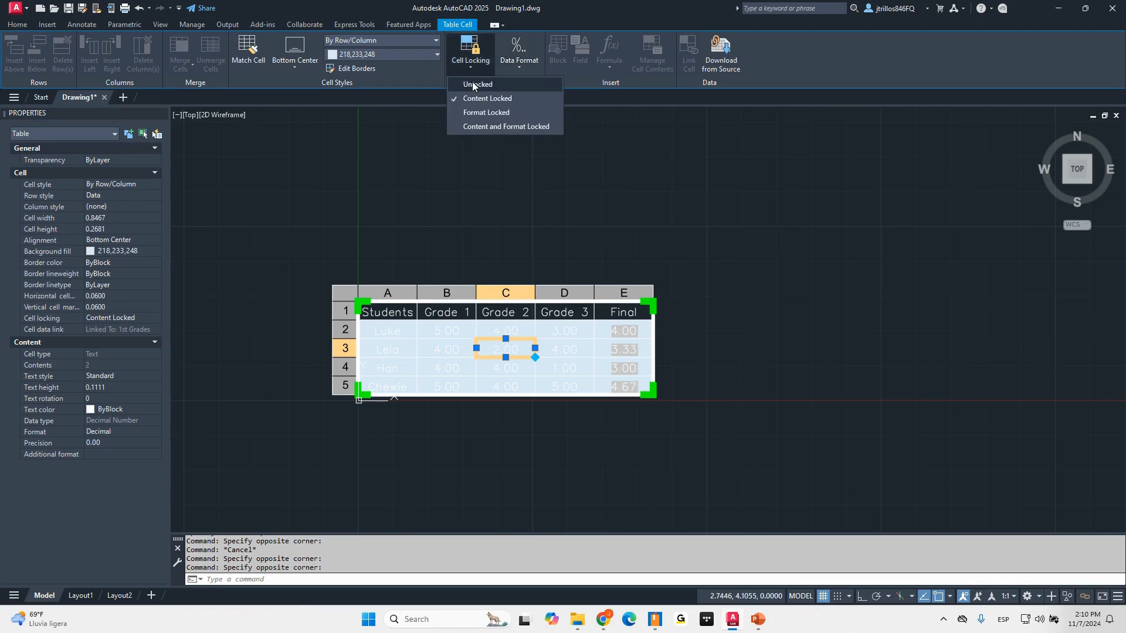
{"action": "left_click", "coordinate": [473, 84]}
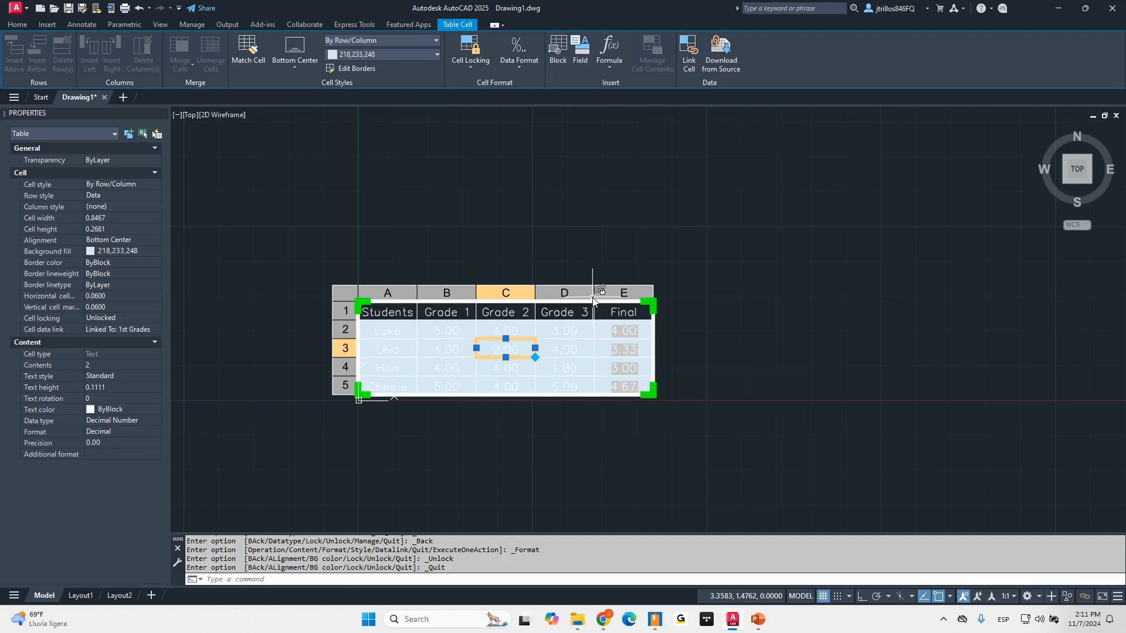
- Change the grade in table cell C3 to 3
{"action": "double_click", "coordinate": [504, 349]}
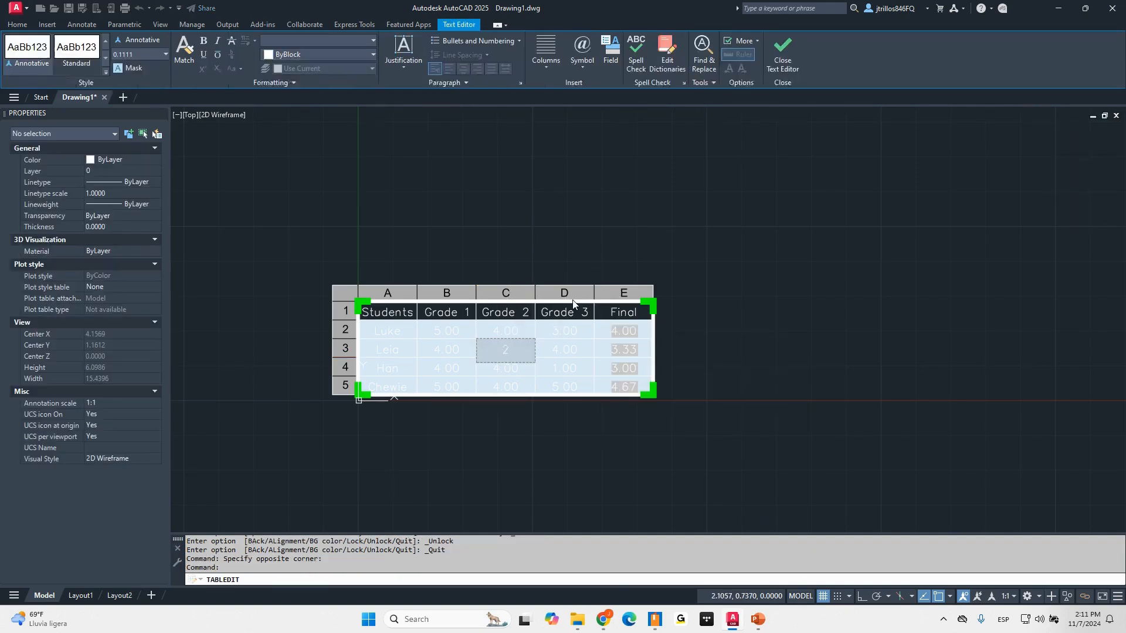
{"action": "type", "text": "3"}
{"action": "key", "text": "Escape"}
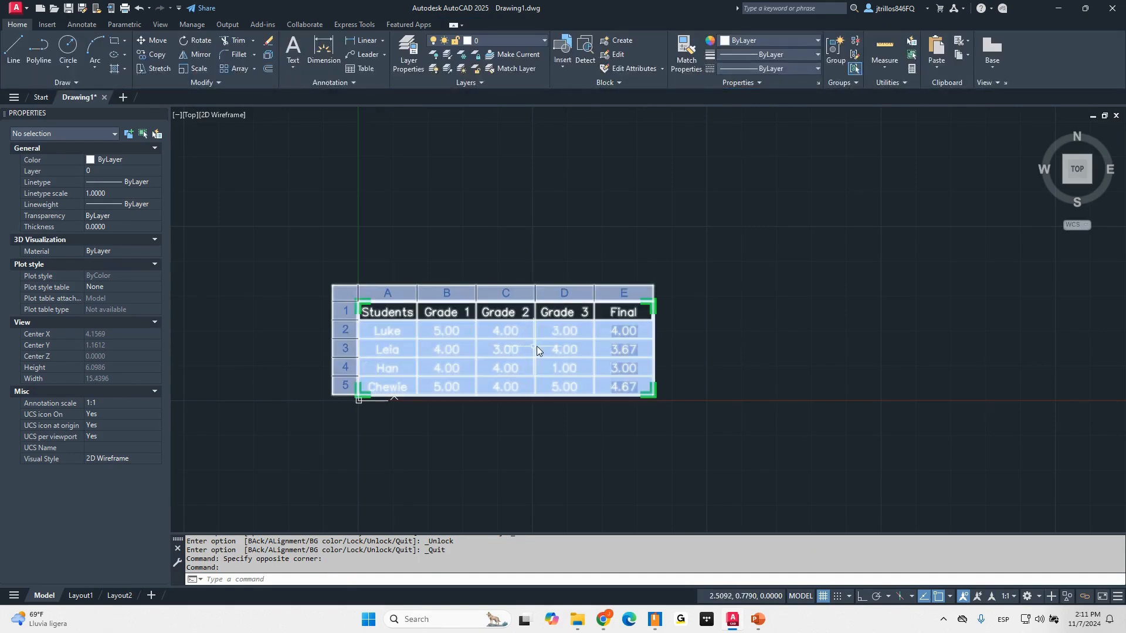
- Unlock cell E3 in the table's Final column and inspect its formula
{"action": "double_click", "coordinate": [632, 349]}
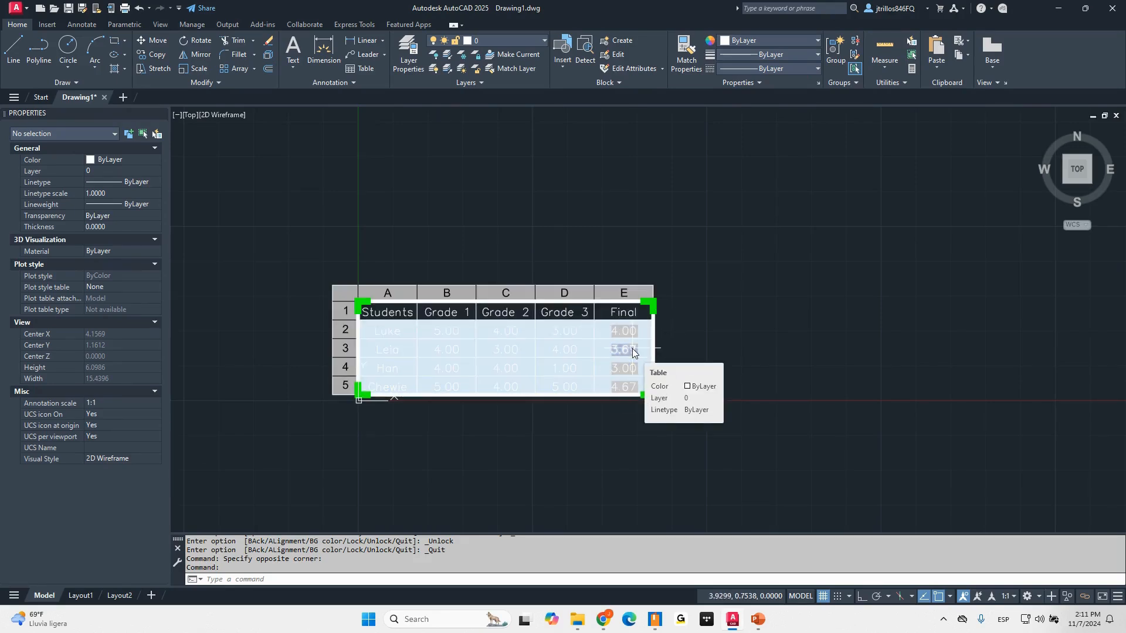
{"action": "left_click", "coordinate": [489, 60]}
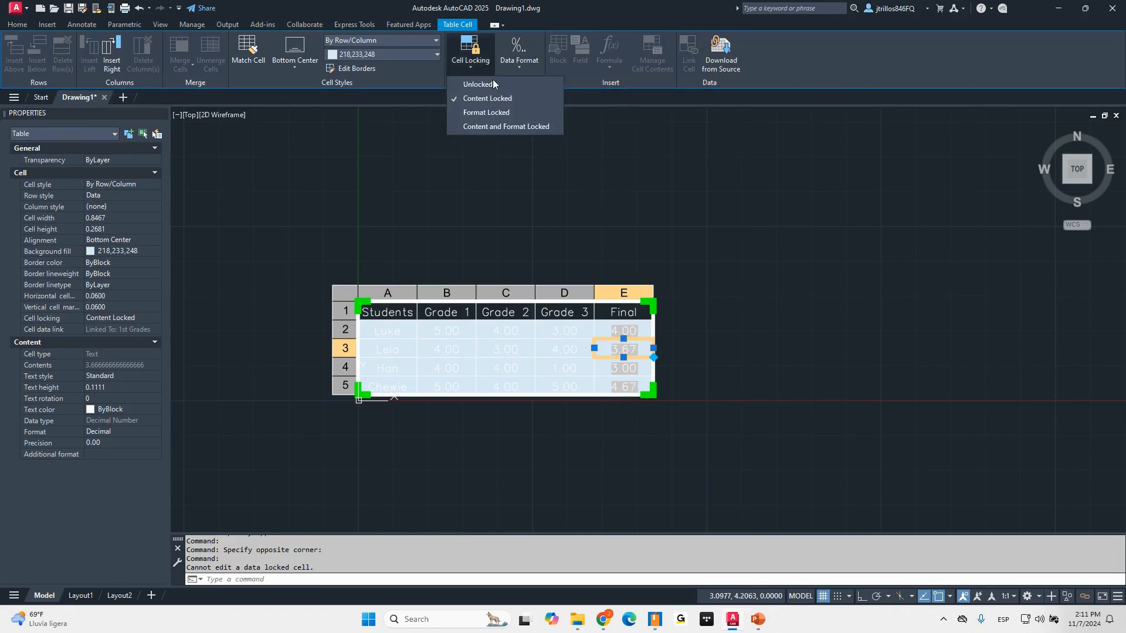
{"action": "left_click", "coordinate": [493, 82]}
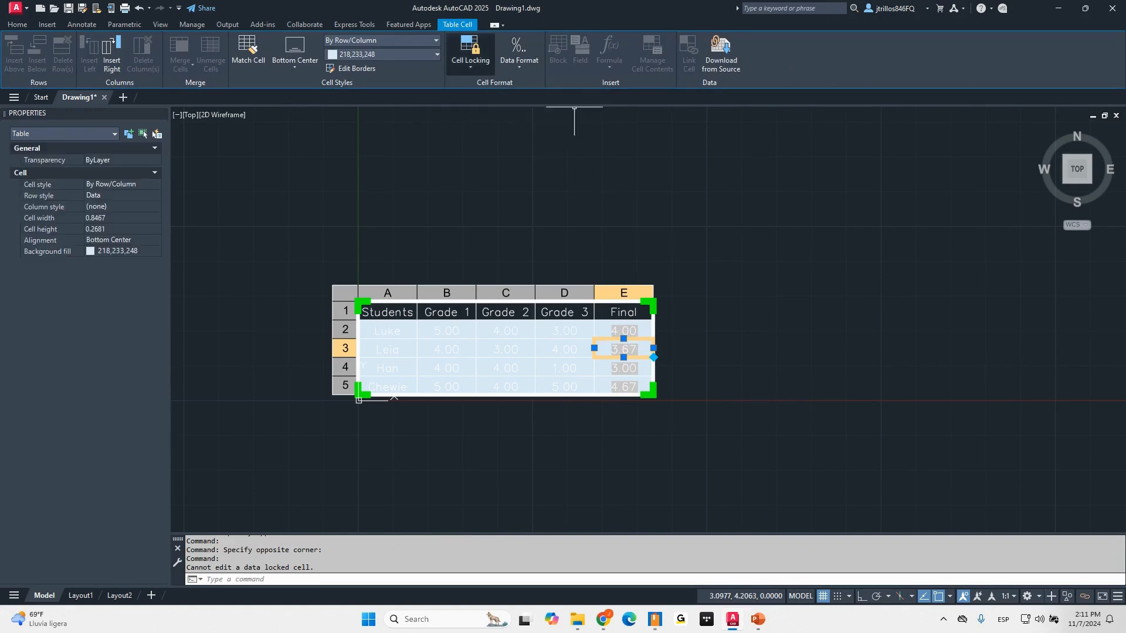
{"action": "double_click", "coordinate": [627, 355]}
{"action": "left_click_drag", "start_coordinate": [614, 348], "coordinate": [655, 367]}
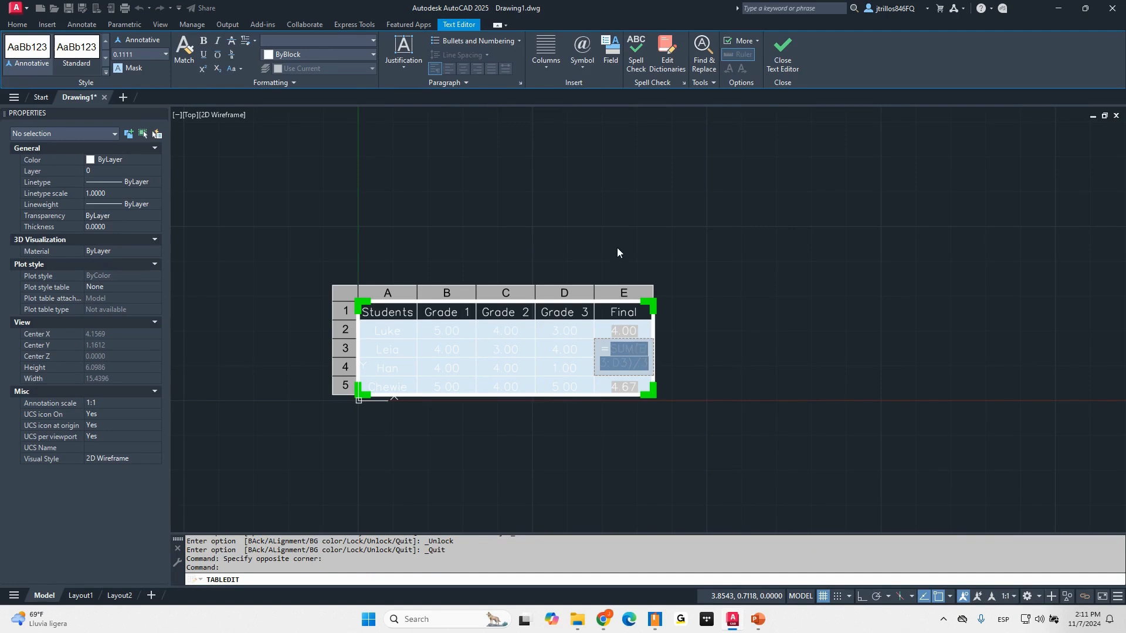
{"action": "key", "text": "Escape"}
{"action": "key", "text": "Escape"}
- Save the drawing as SW_grades in the ACAD Excel folder
{"action": "key", "text": "ctrl+s"}
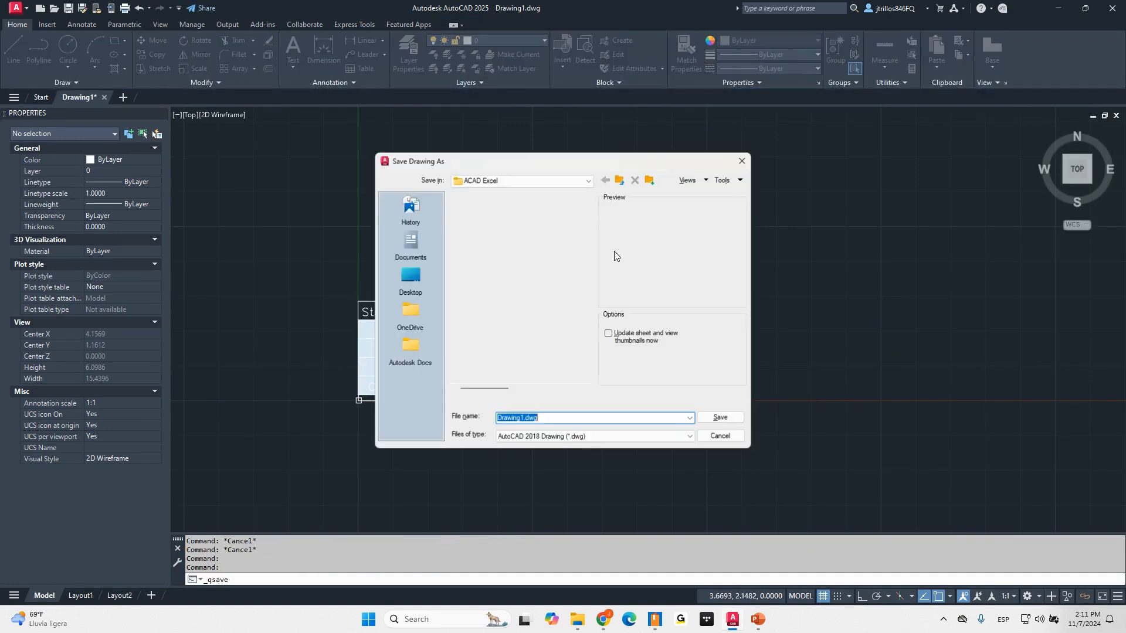
{"action": "left_click_drag", "start_coordinate": [697, 172], "coordinate": [851, 155]}
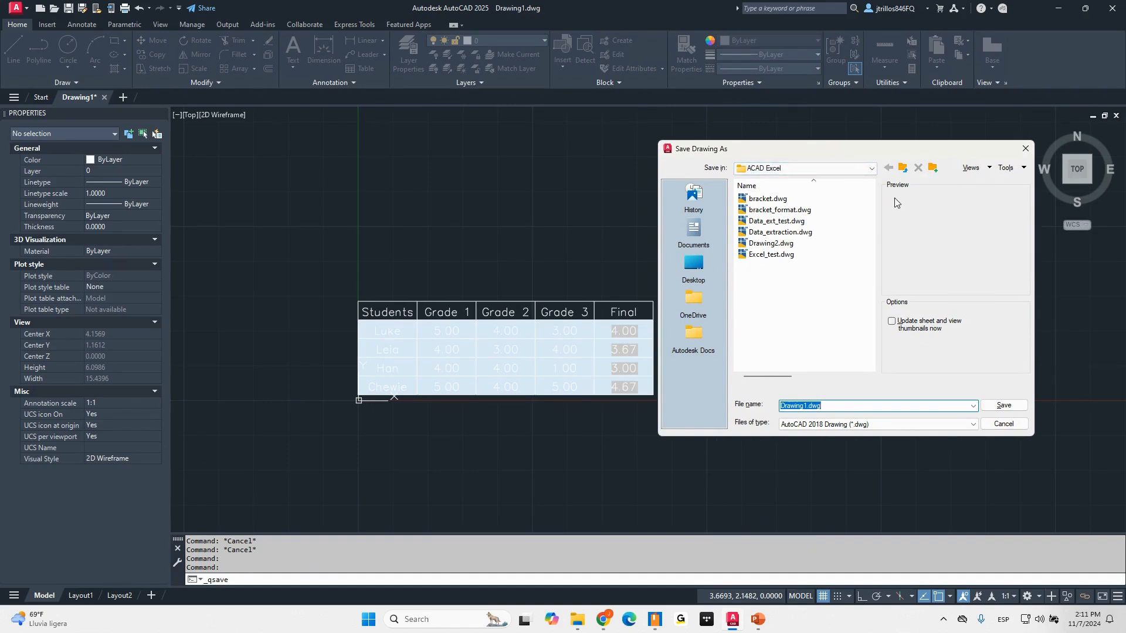
{"action": "type", "text": "SW_grades"}
{"action": "key", "text": "Return"}
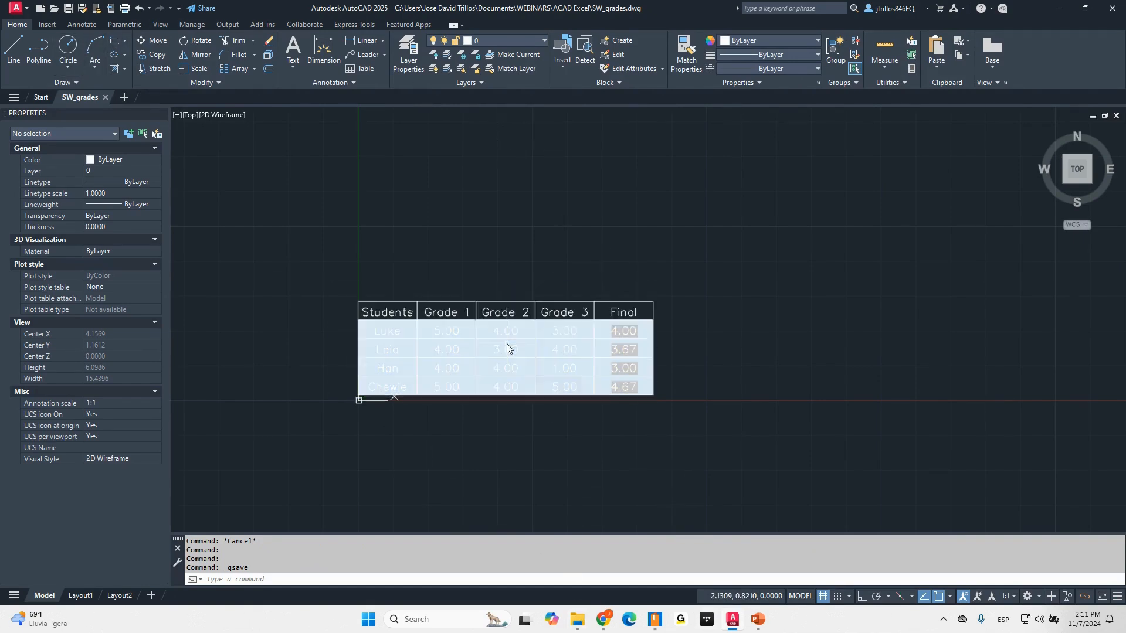
- Upload the grades table's changes to its linked Excel source file
{"action": "left_click", "coordinate": [46, 25]}
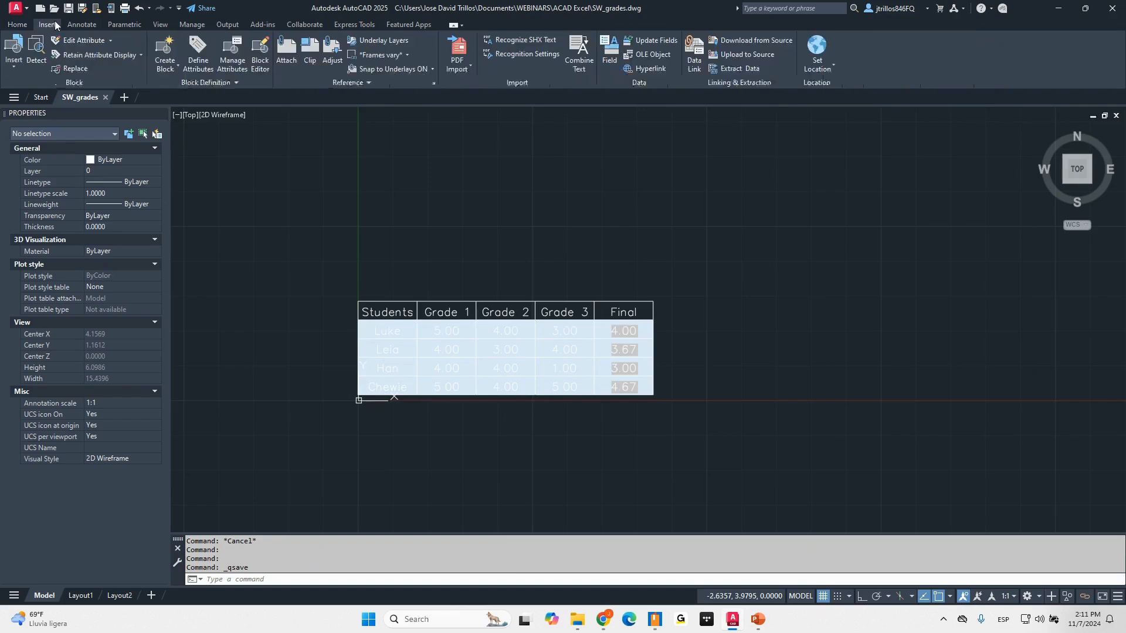
{"action": "left_click", "coordinate": [743, 54]}
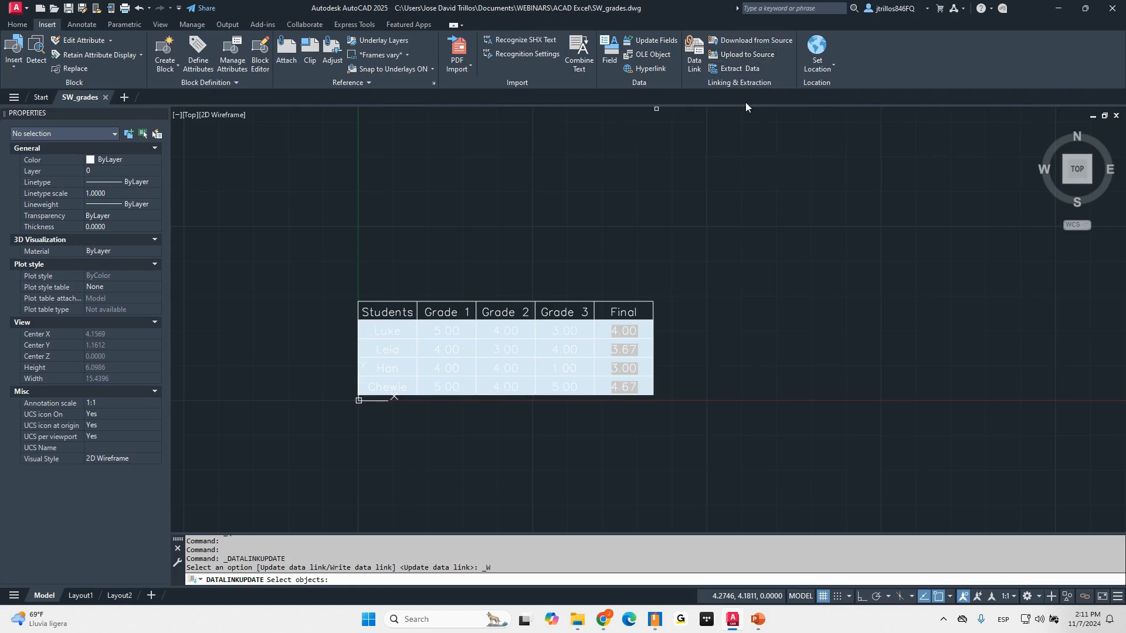
{"action": "left_click", "coordinate": [639, 301]}
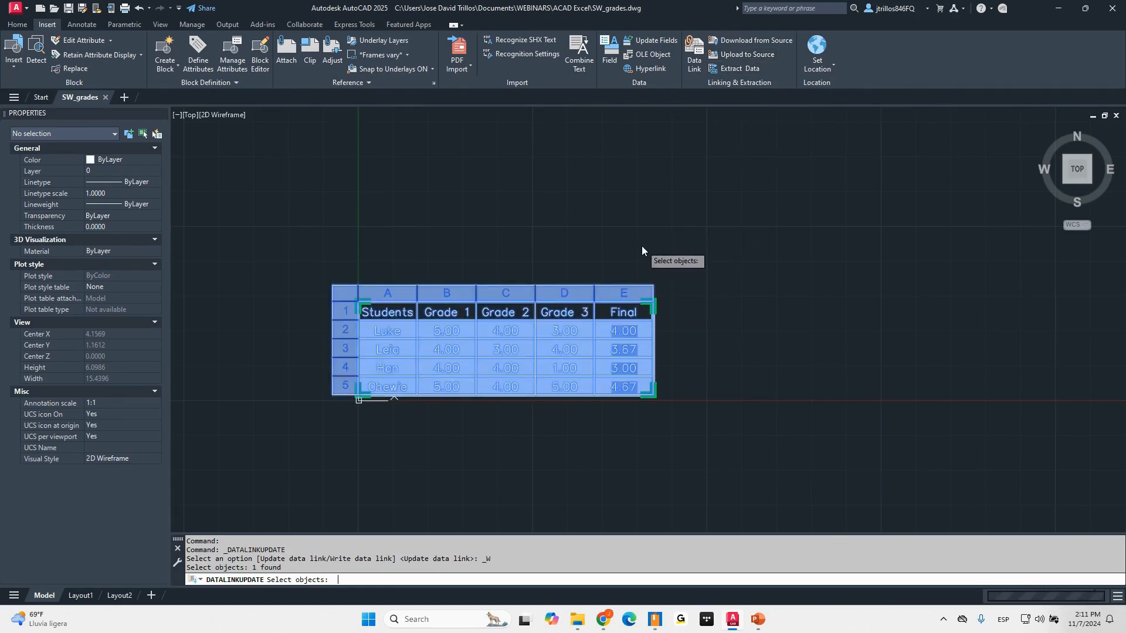
{"action": "key", "text": "Return"}
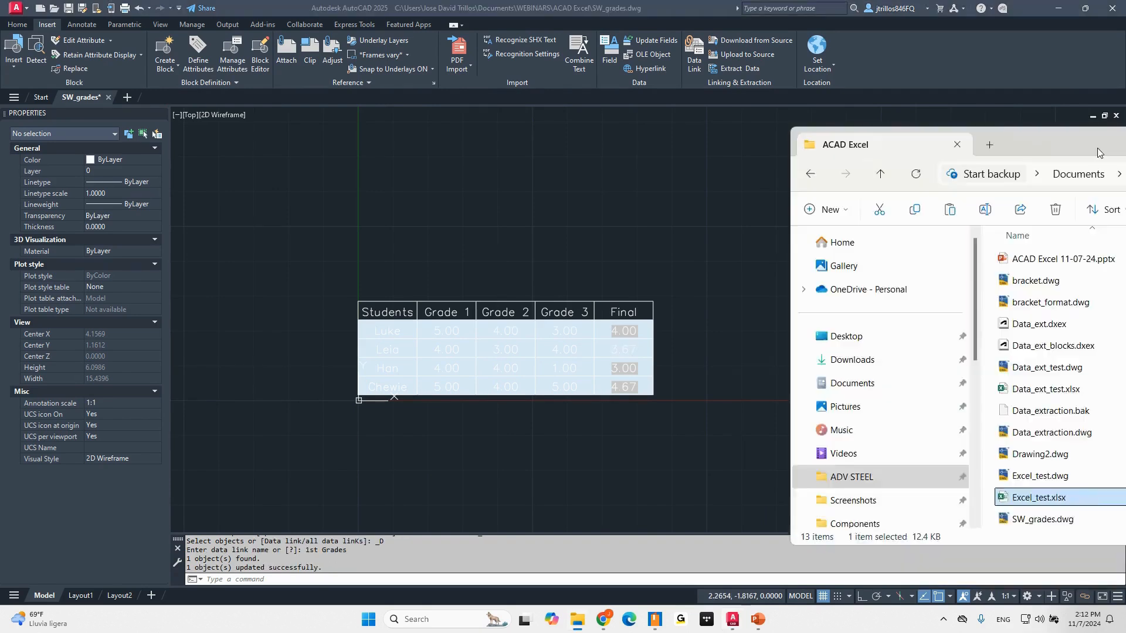
- Open Excel_test.xlsx from the ACAD Excel folder and check cell C3 on the Grades sheet
{"action": "left_click_drag", "start_coordinate": [1096, 148], "coordinate": [941, 115]}
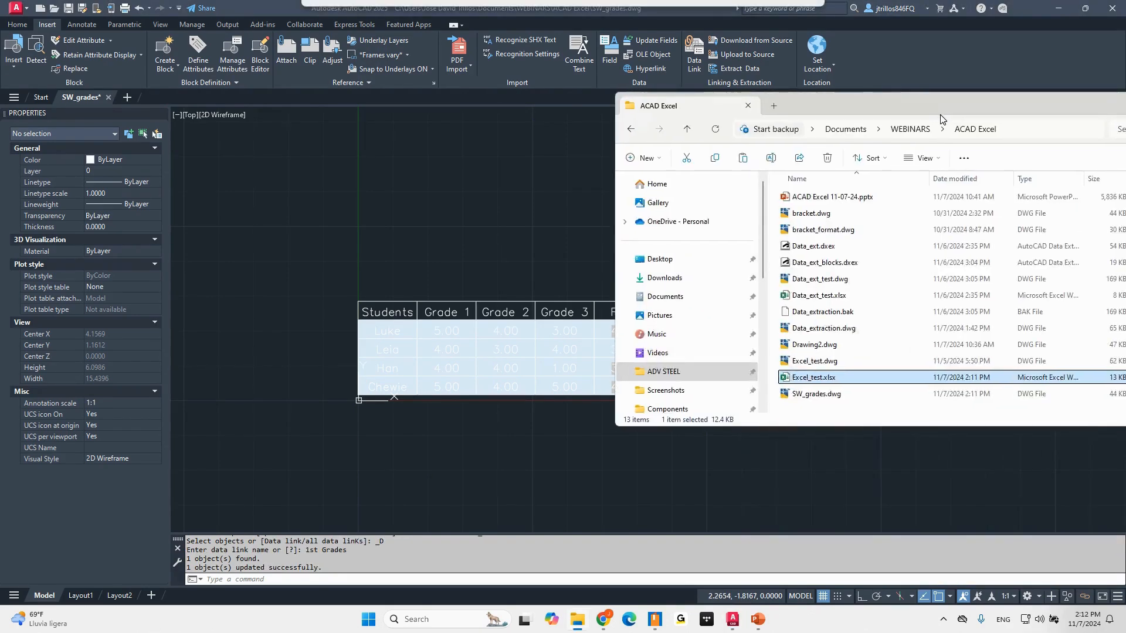
{"action": "double_click", "coordinate": [814, 377]}
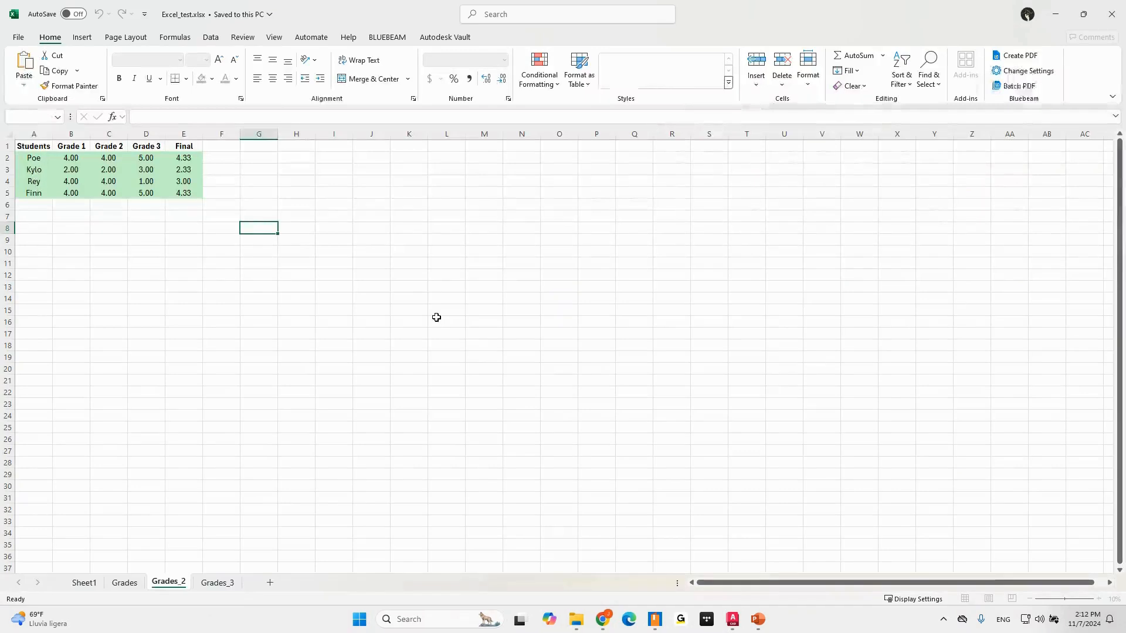
{"action": "left_click", "coordinate": [124, 581]}
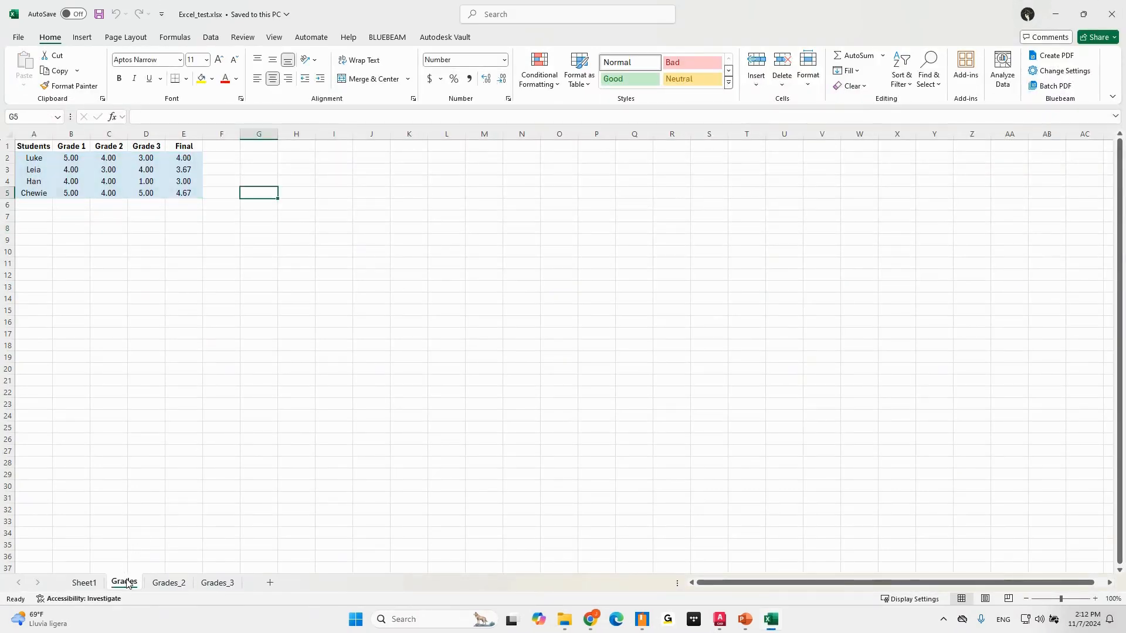
{"action": "left_click", "coordinate": [104, 170]}
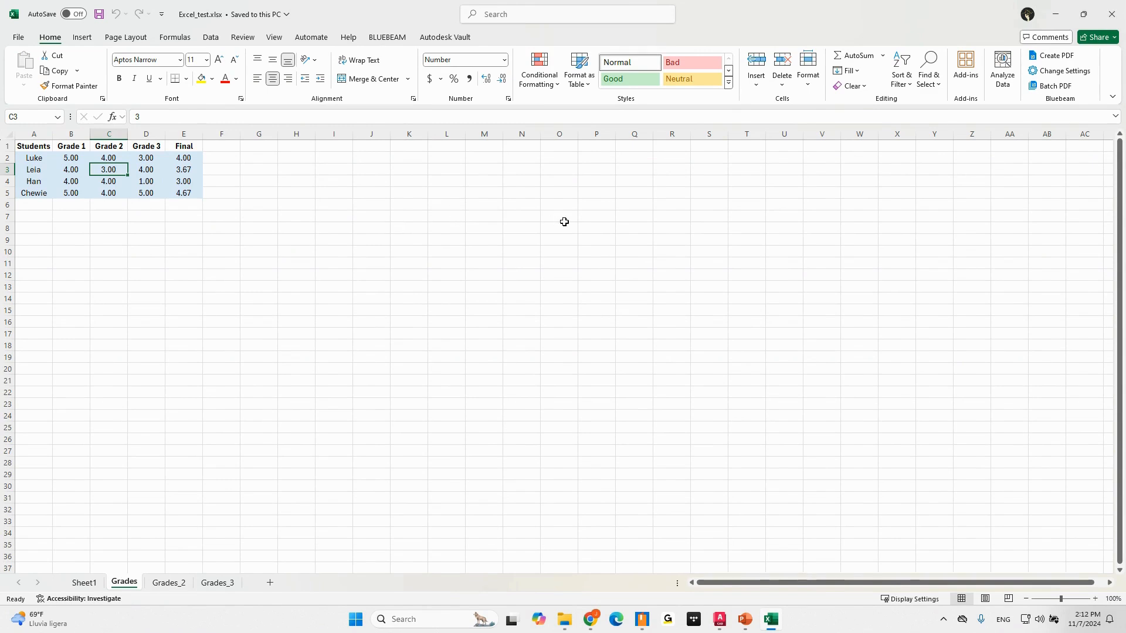
- Move the file explorer window off the drawing area and return to the Excel_test.xlsx workbook
{"action": "left_click", "coordinate": [1056, 17]}
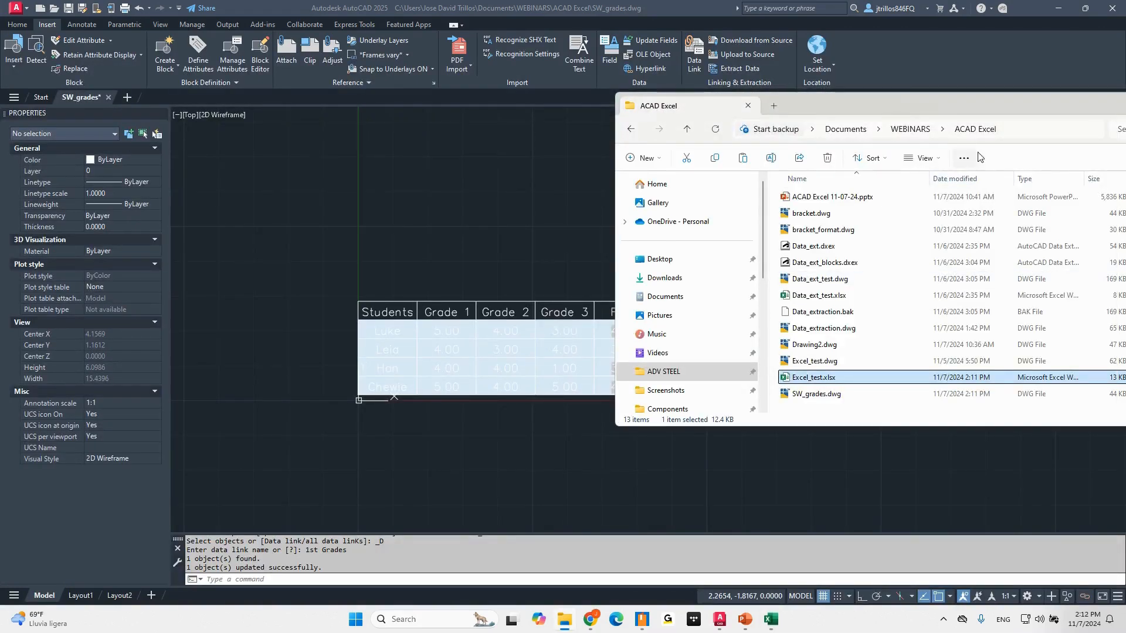
{"action": "left_click_drag", "start_coordinate": [979, 107], "coordinate": [787, 175]}
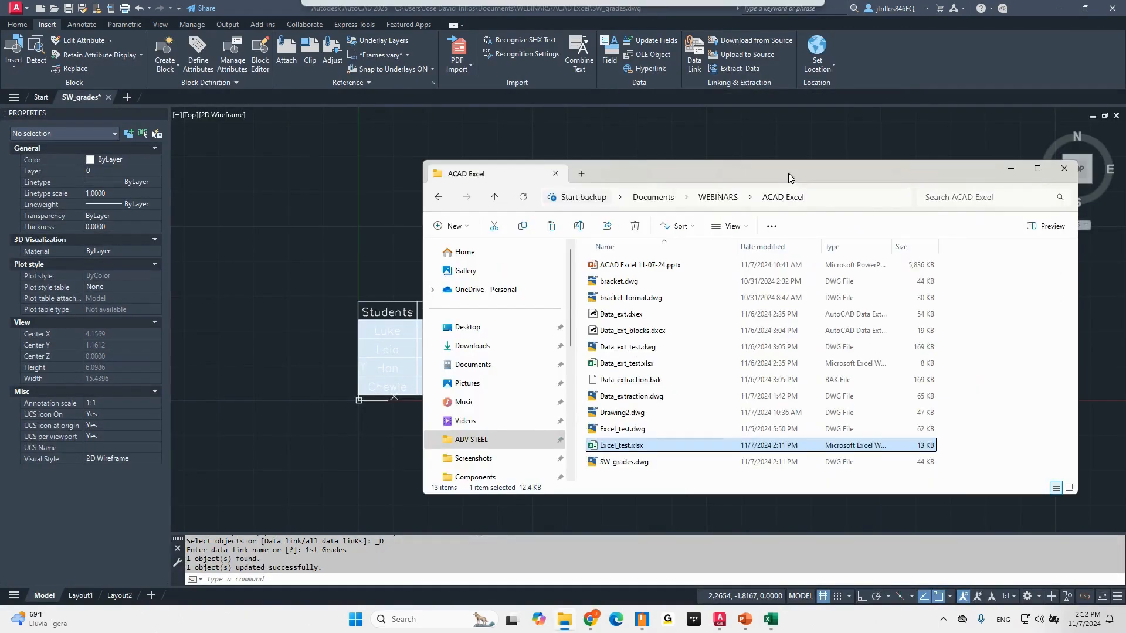
{"action": "left_click_drag", "start_coordinate": [980, 171], "coordinate": [1125, 167]}
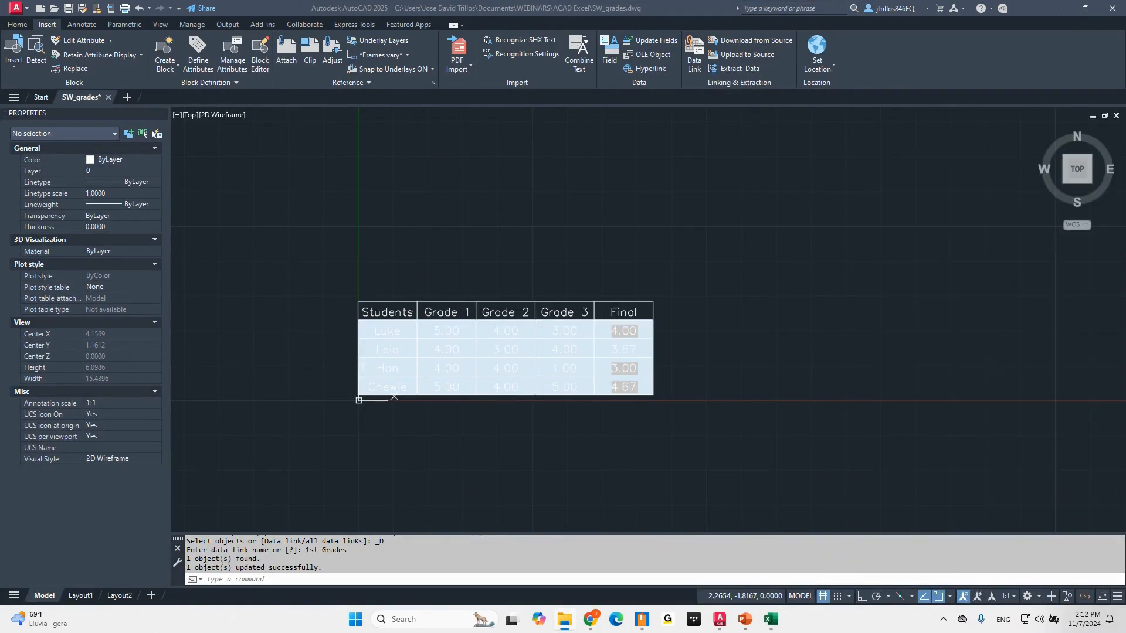
{"action": "key", "text": "alt+Tab"}
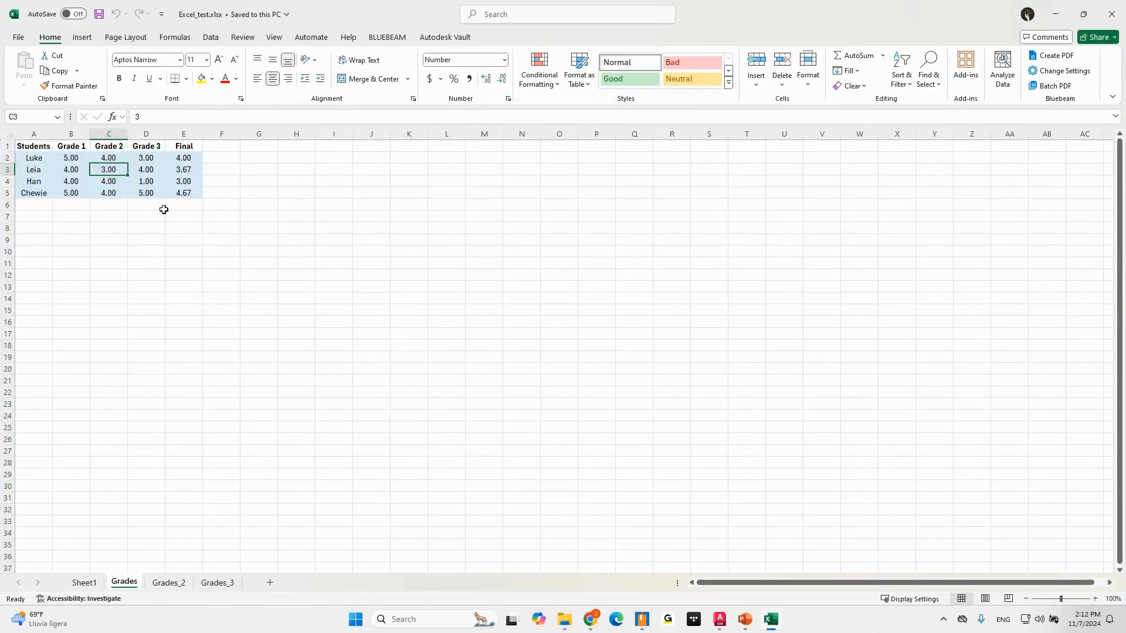
- Set Chewie's Grade 3 in cell D5 of the Grades sheet to 4, and save and close the workbook
{"action": "left_click", "coordinate": [141, 192]}
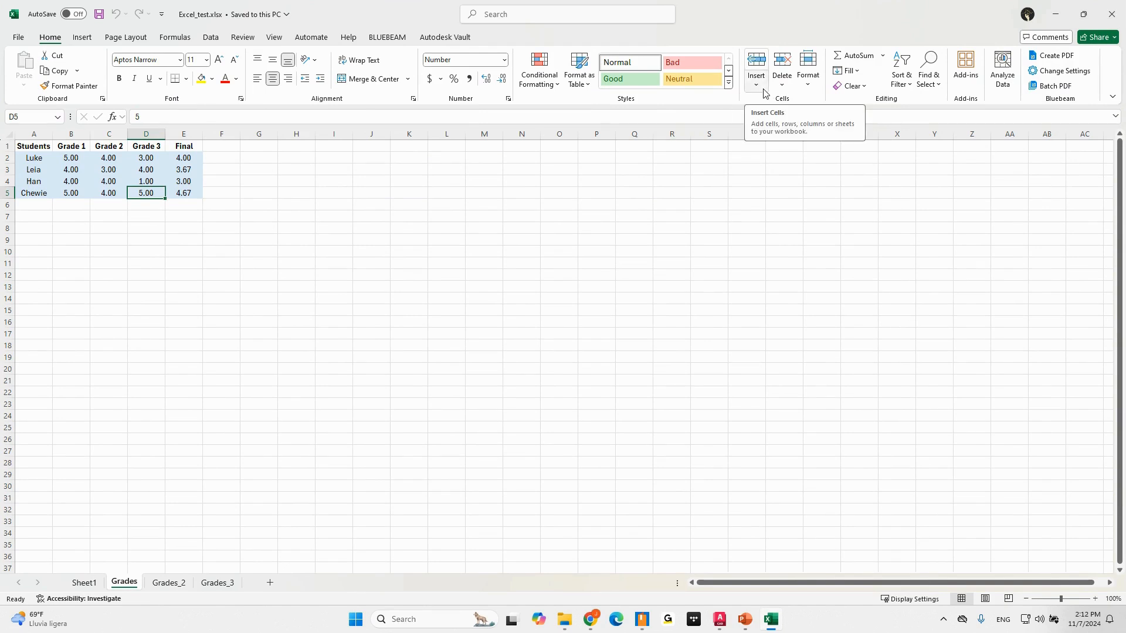
{"action": "type", "text": "4"}
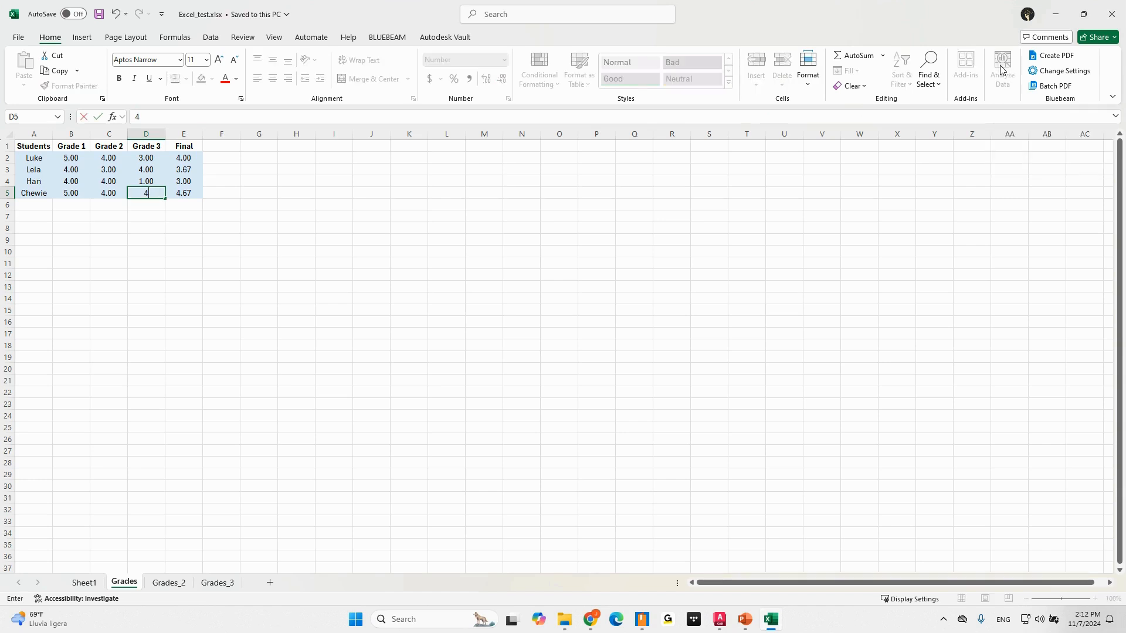
{"action": "key", "text": "Return"}
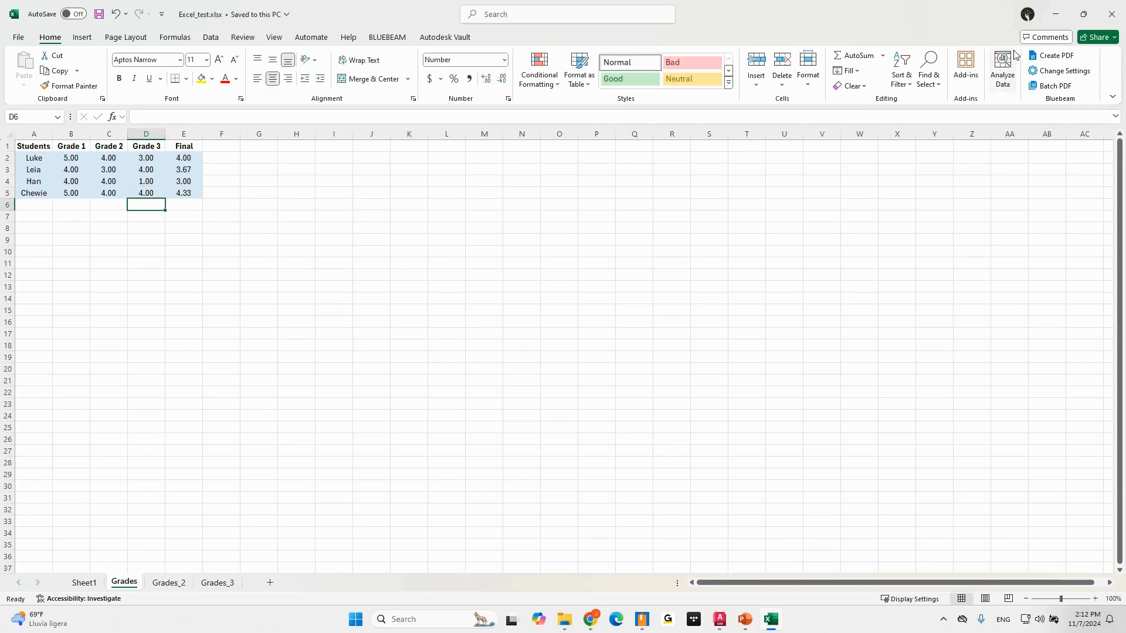
{"action": "left_click", "coordinate": [1107, 20]}
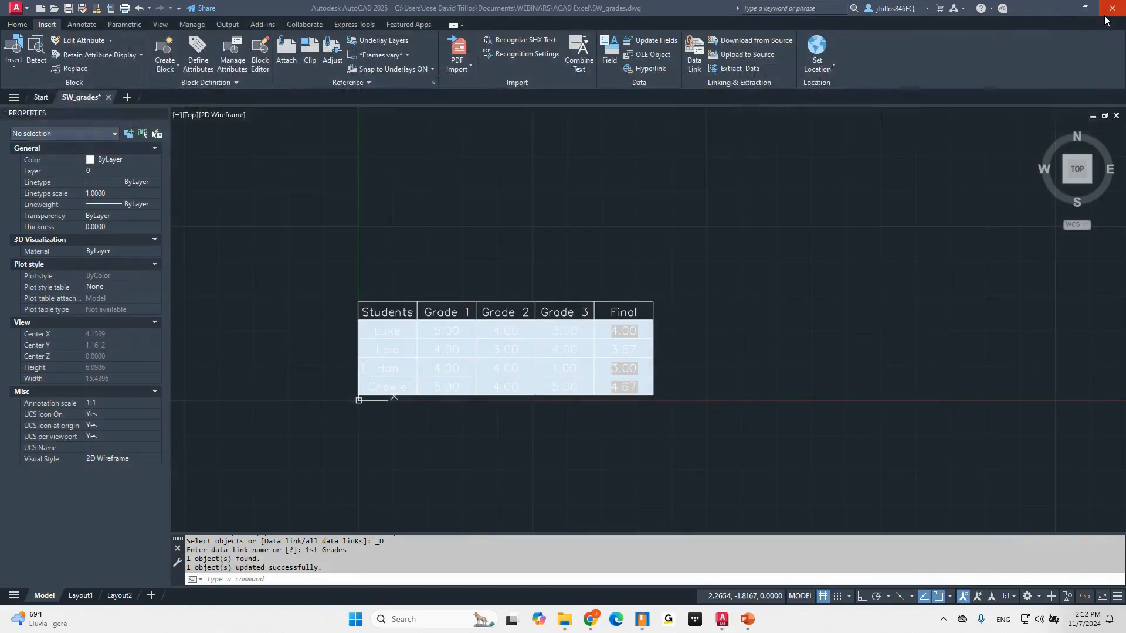
- Download the source file's changes into the linked grades table in the SW_grades drawing
{"action": "scroll", "coordinate": [759, 343], "scroll_direction": "up", "scroll_amount": 3}
{"action": "scroll", "coordinate": [749, 339], "scroll_direction": "down", "scroll_amount": 5}
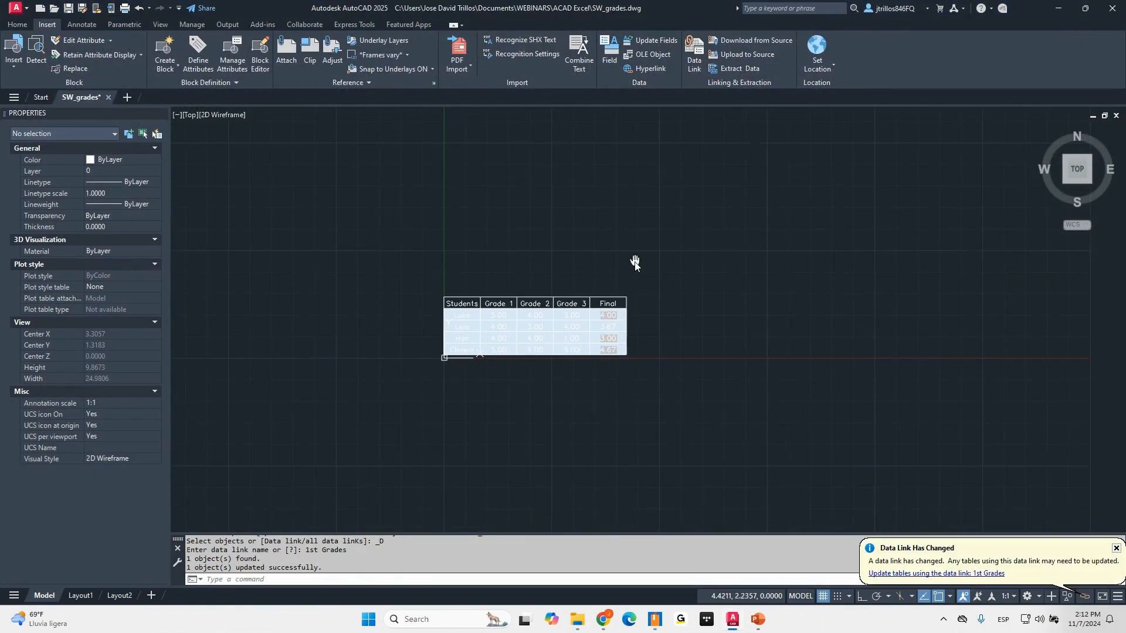
{"action": "left_click", "coordinate": [588, 231]}
{"action": "middle_click_drag", "start_coordinate": [686, 284], "coordinate": [636, 286]}
{"action": "key", "text": "Escape"}
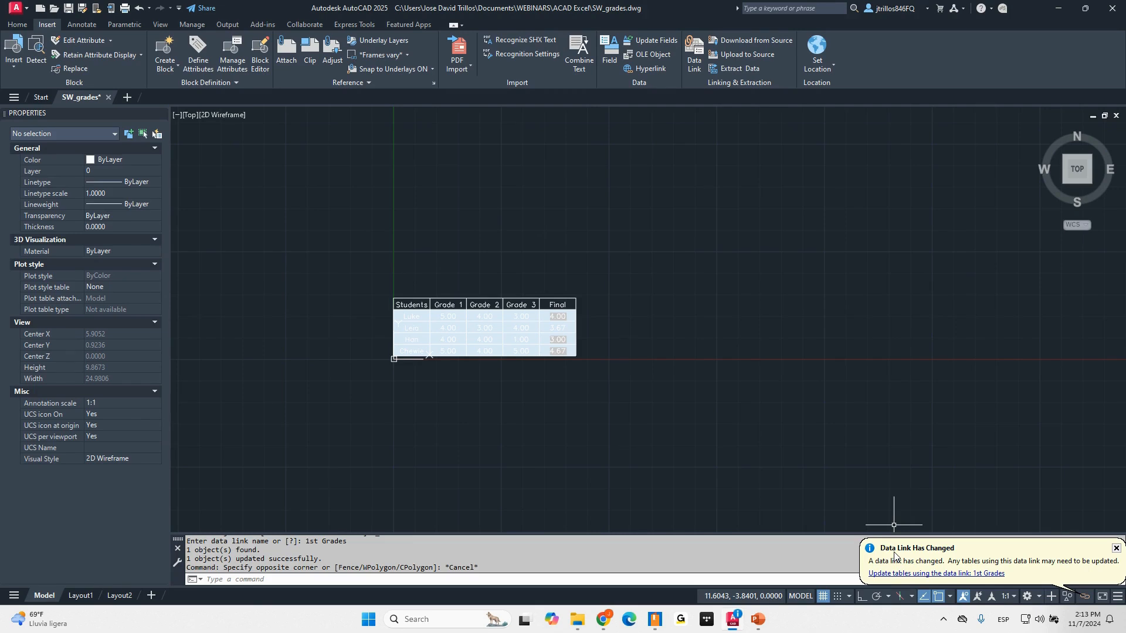
{"action": "left_click", "coordinate": [740, 41]}
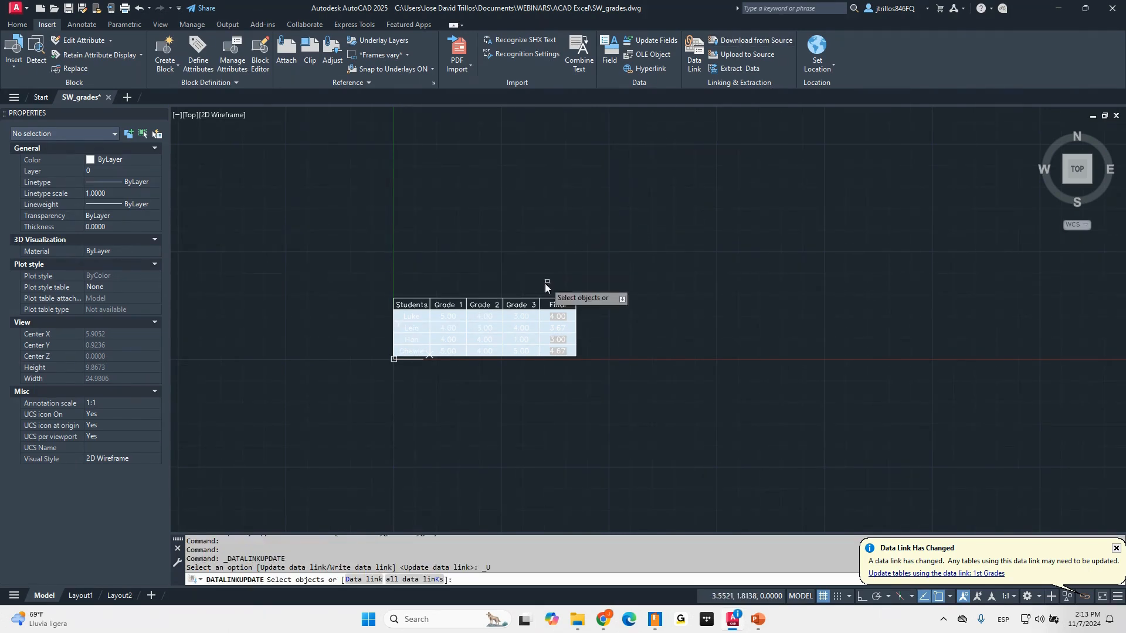
{"action": "left_click", "coordinate": [537, 304]}
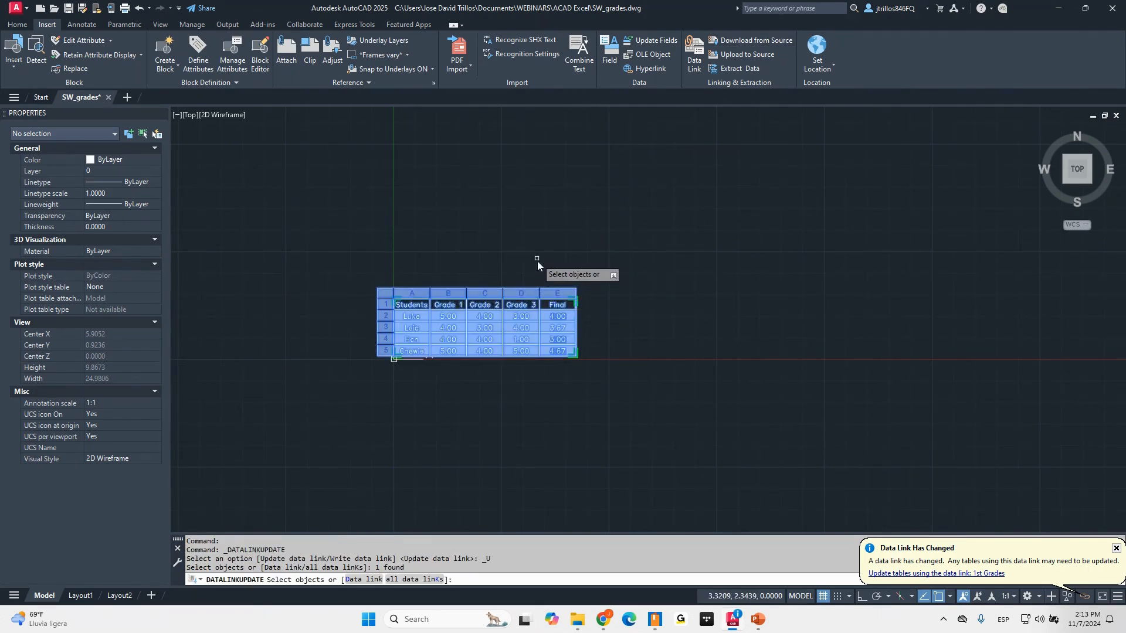
{"action": "key", "text": "Return"}
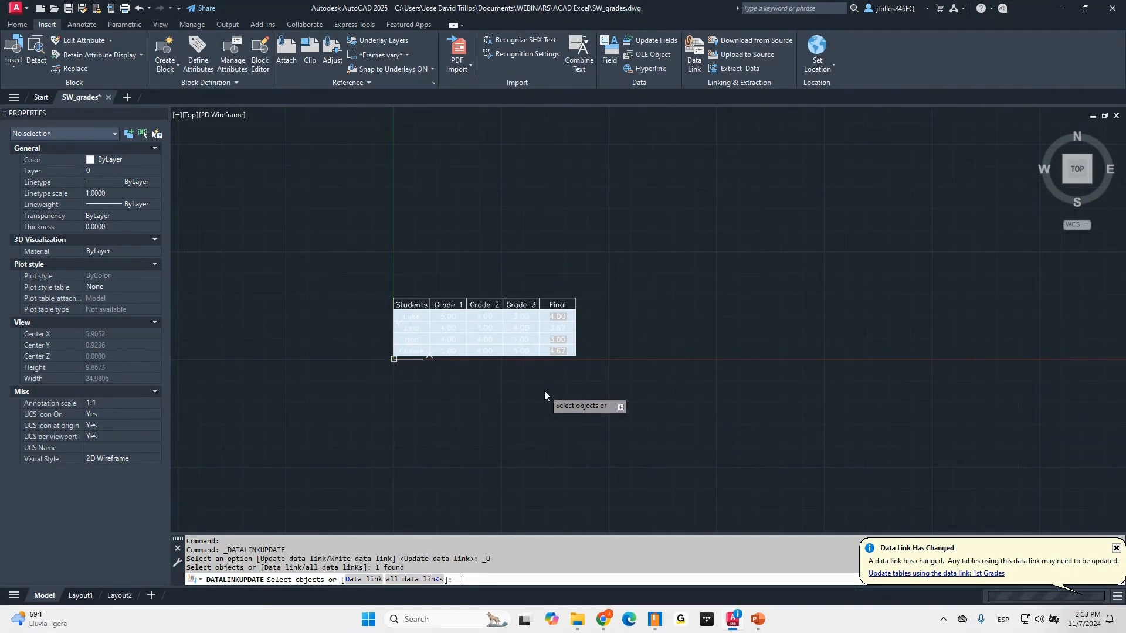
{"action": "scroll", "coordinate": [525, 371], "scroll_direction": "up", "scroll_amount": 4}
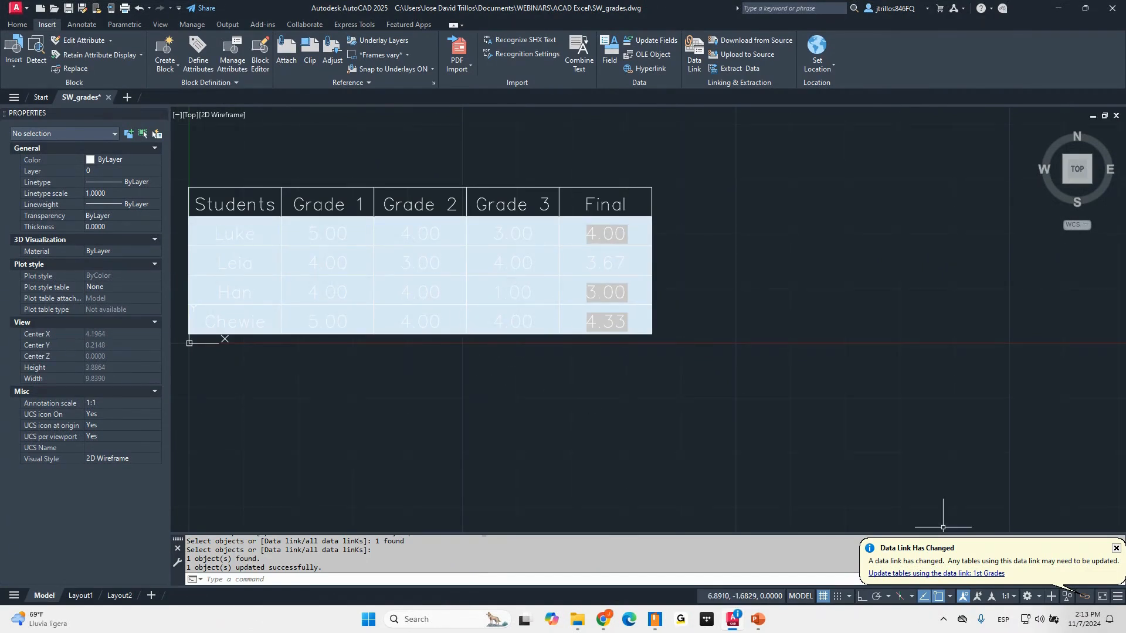
- Update all tables that use the 1st Grades data link from the data link change notification
{"action": "left_click", "coordinate": [959, 575]}
{"action": "scroll", "coordinate": [654, 498], "scroll_direction": "down", "scroll_amount": 4}
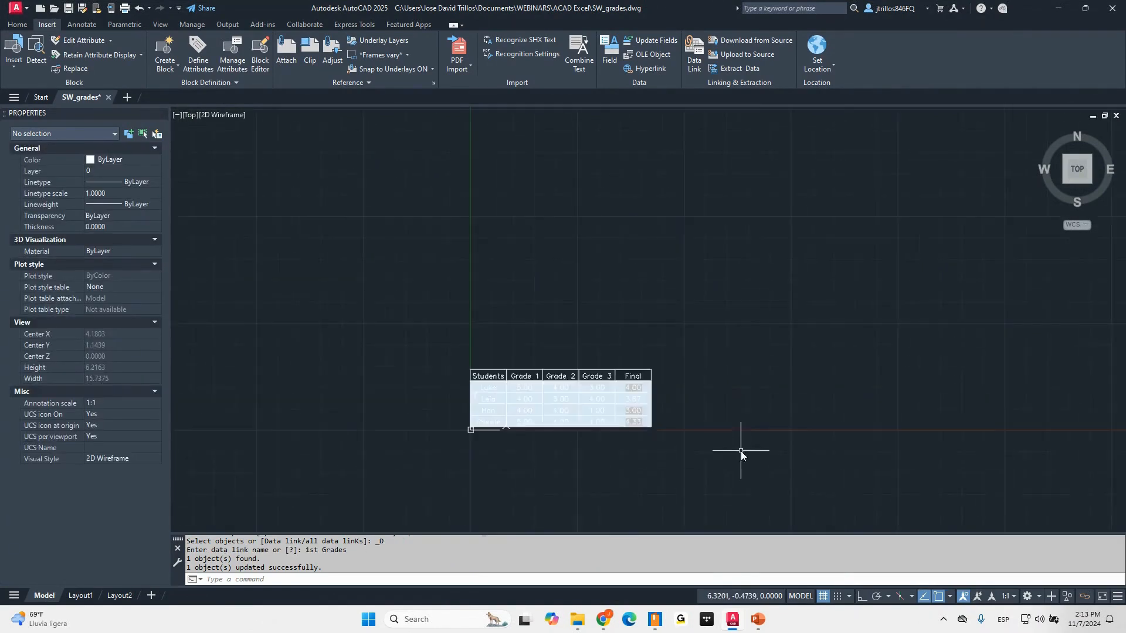
{"action": "middle_click_drag", "start_coordinate": [741, 452], "coordinate": [660, 445]}
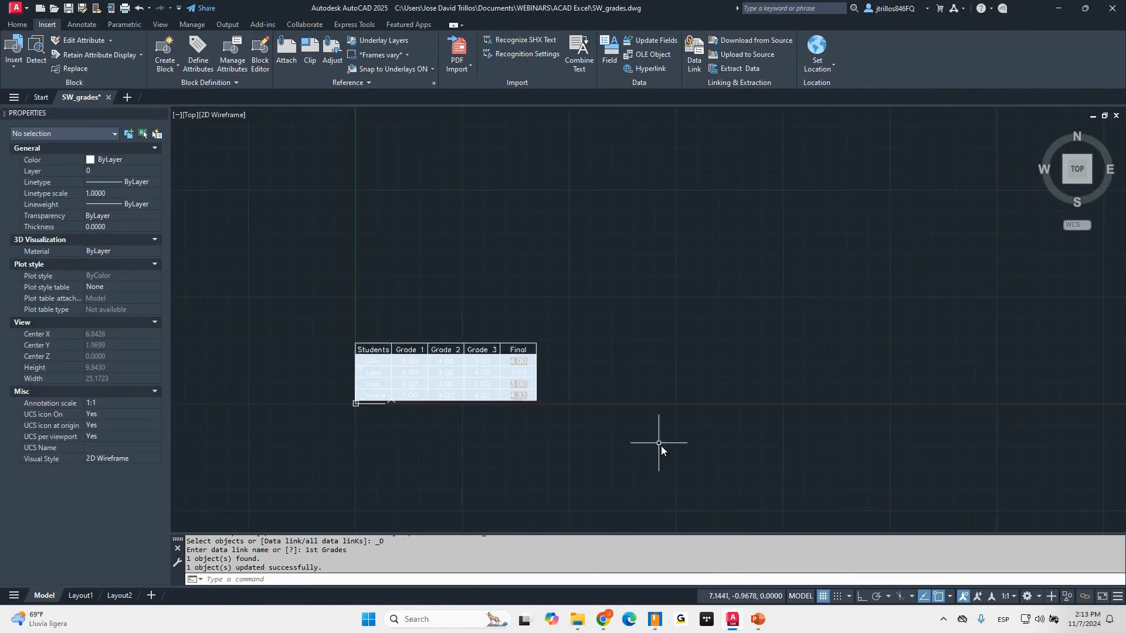
- Create an Excel data link named 2nd Grades to the already linked workbook, linking the entire Grades_2 sheet
{"action": "left_click", "coordinate": [695, 47]}
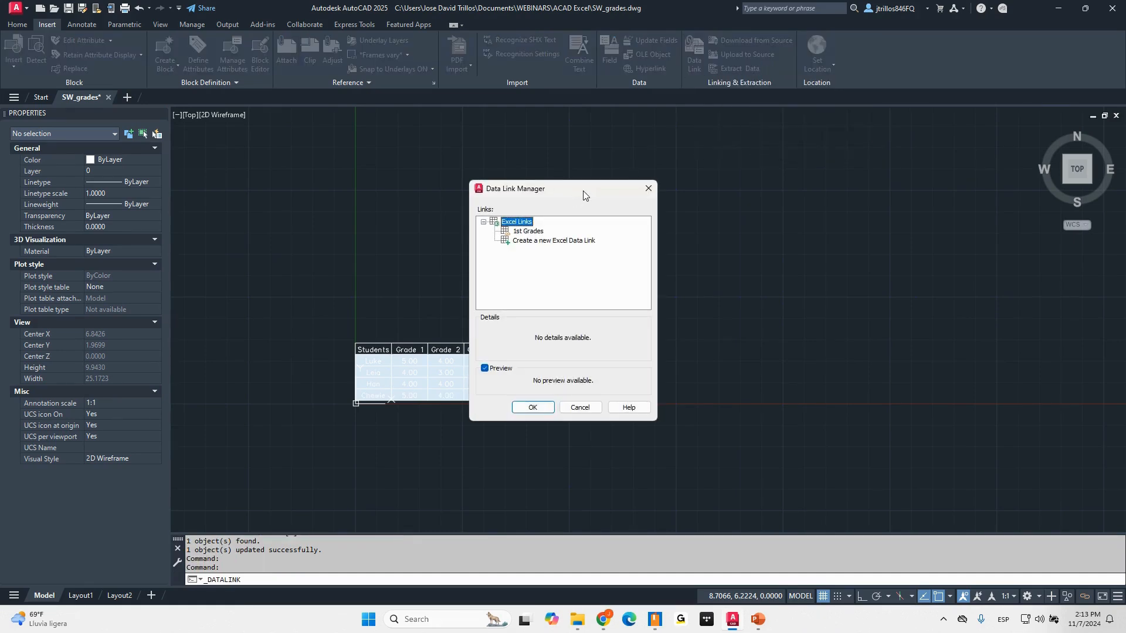
{"action": "left_click", "coordinate": [532, 242]}
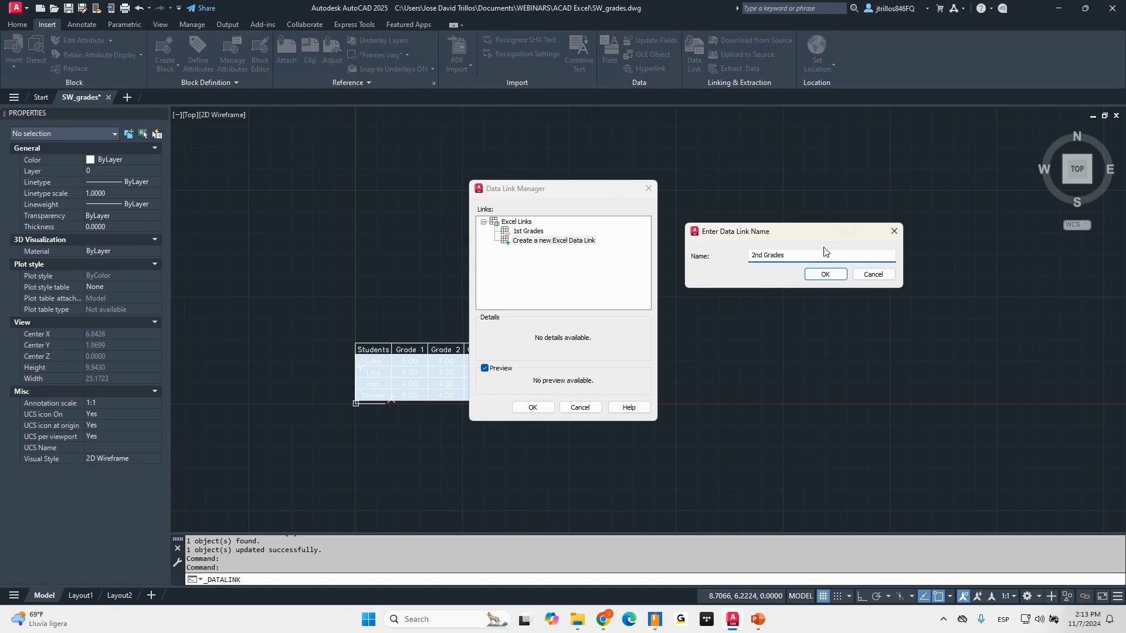
{"action": "left_click", "coordinate": [824, 274]}
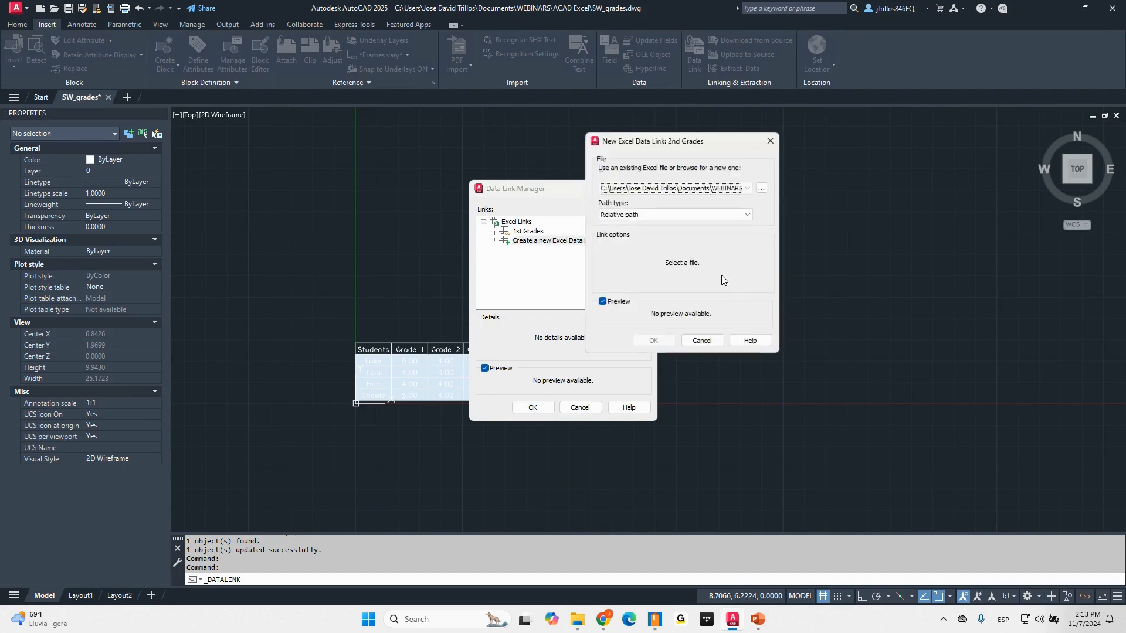
{"action": "left_click", "coordinate": [714, 189]}
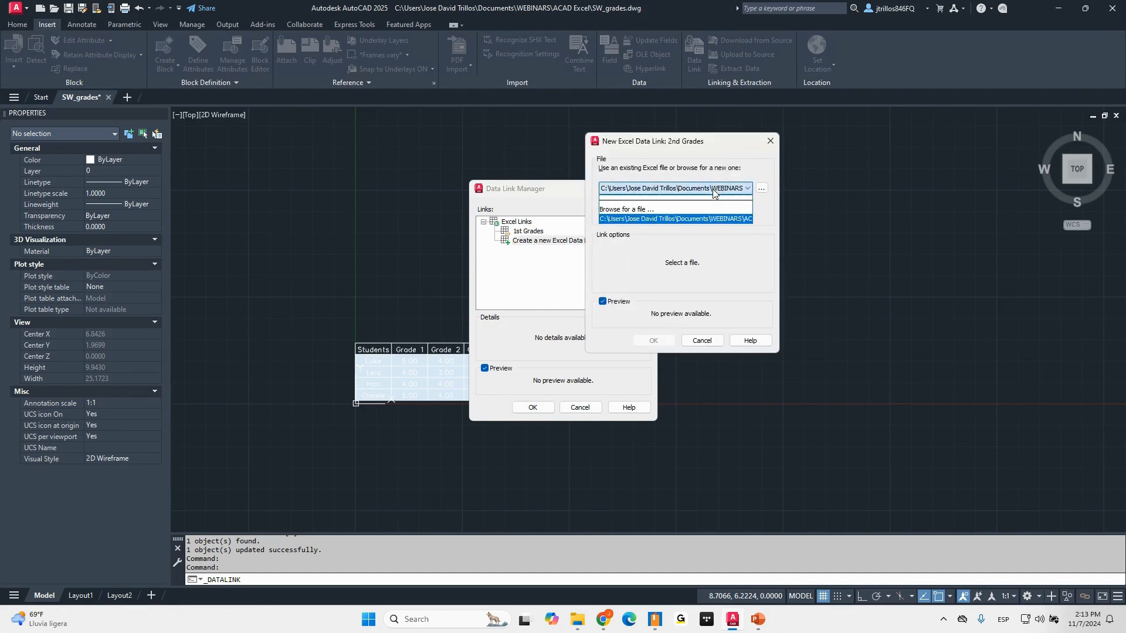
{"action": "left_click", "coordinate": [696, 219]}
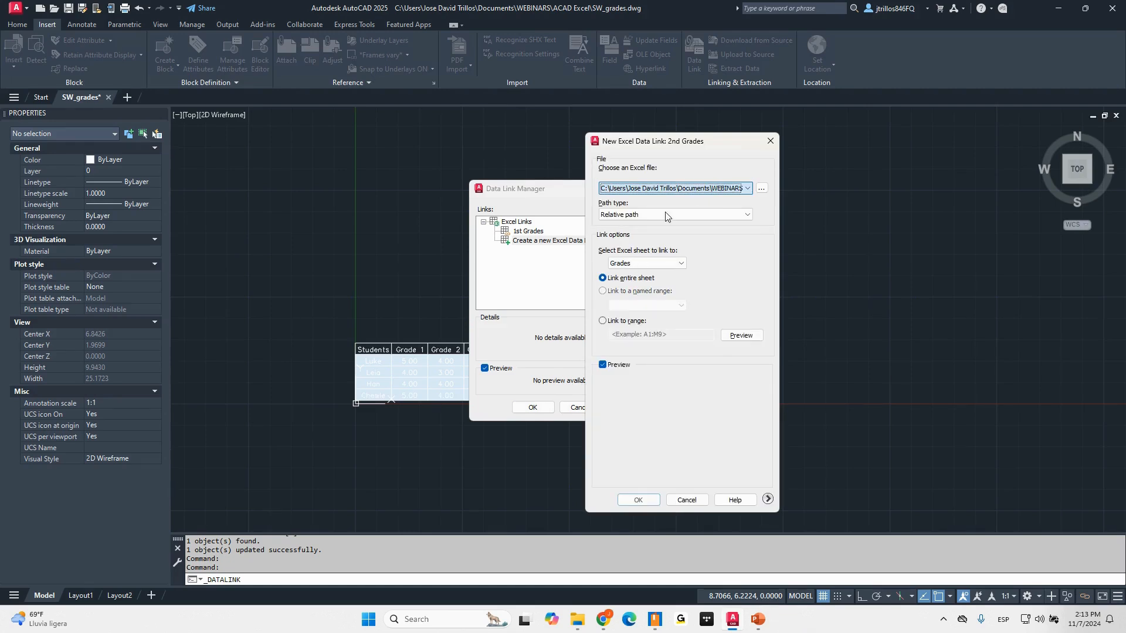
{"action": "left_click", "coordinate": [646, 263]}
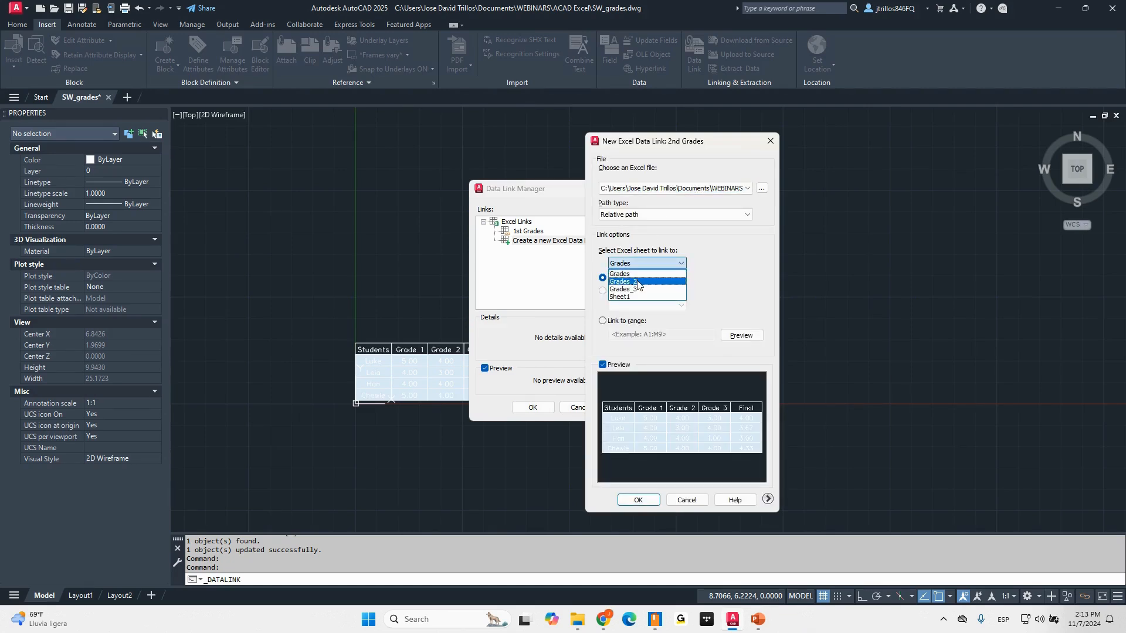
{"action": "left_click", "coordinate": [638, 283]}
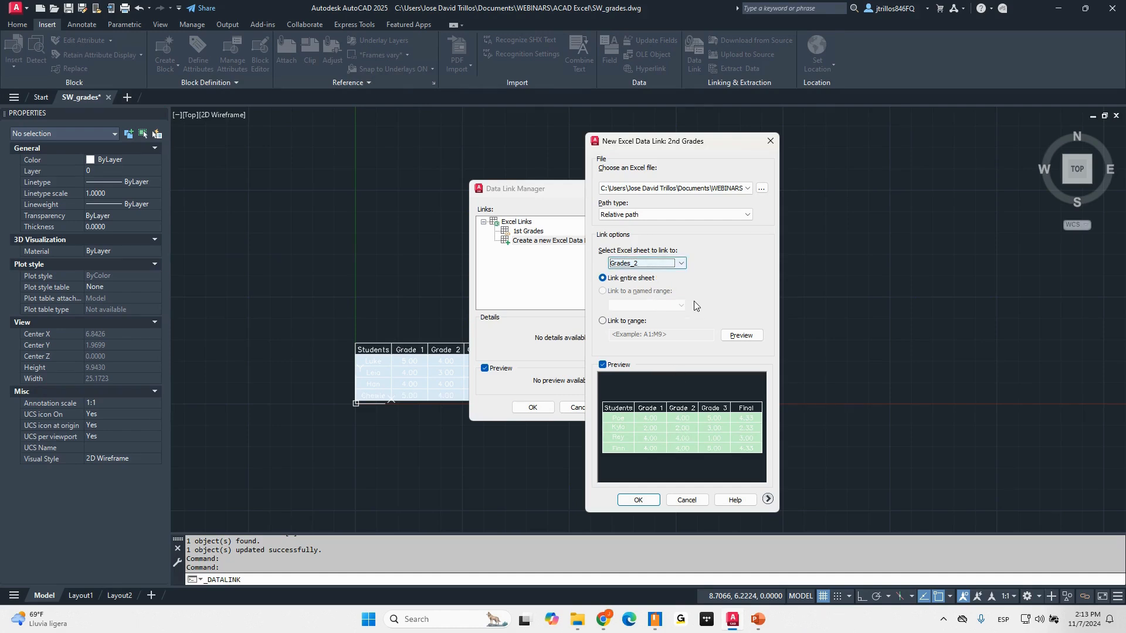
{"action": "key", "text": "ctrl"}
- Expand the 2nd Grades link's options and set its cell formatting to keep the table updated to Excel formatting
{"action": "left_click", "coordinate": [767, 498]}
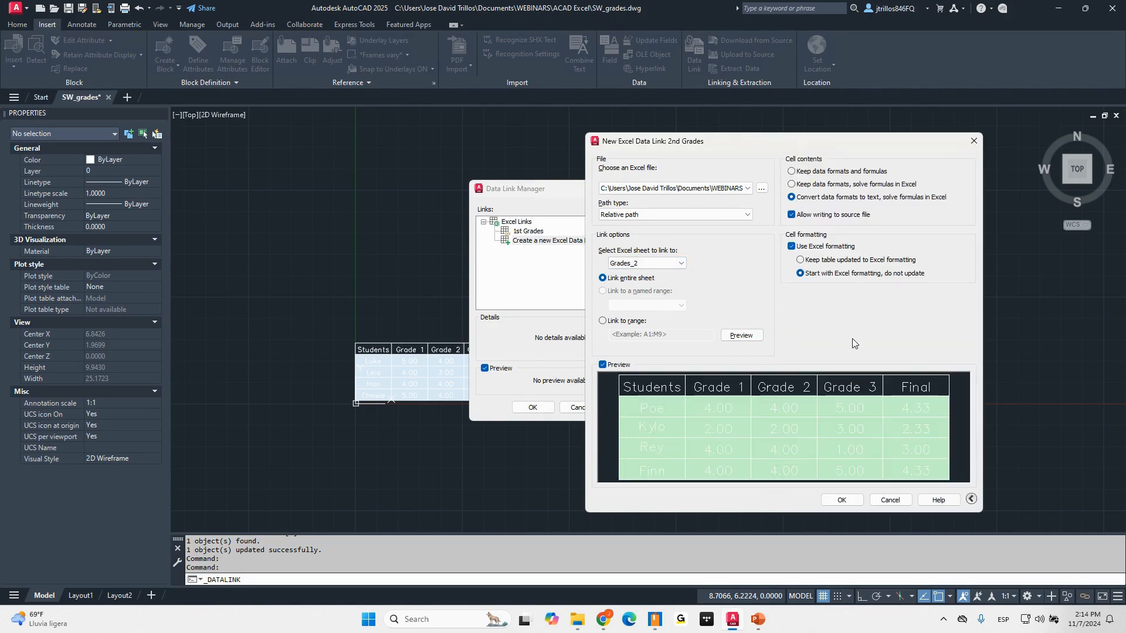
{"action": "key", "text": "ctrl"}
{"action": "key", "text": "ctrl"}
{"action": "key", "text": "ctrl"}
{"action": "key", "text": "ctrl"}
{"action": "key", "text": "ctrl"}
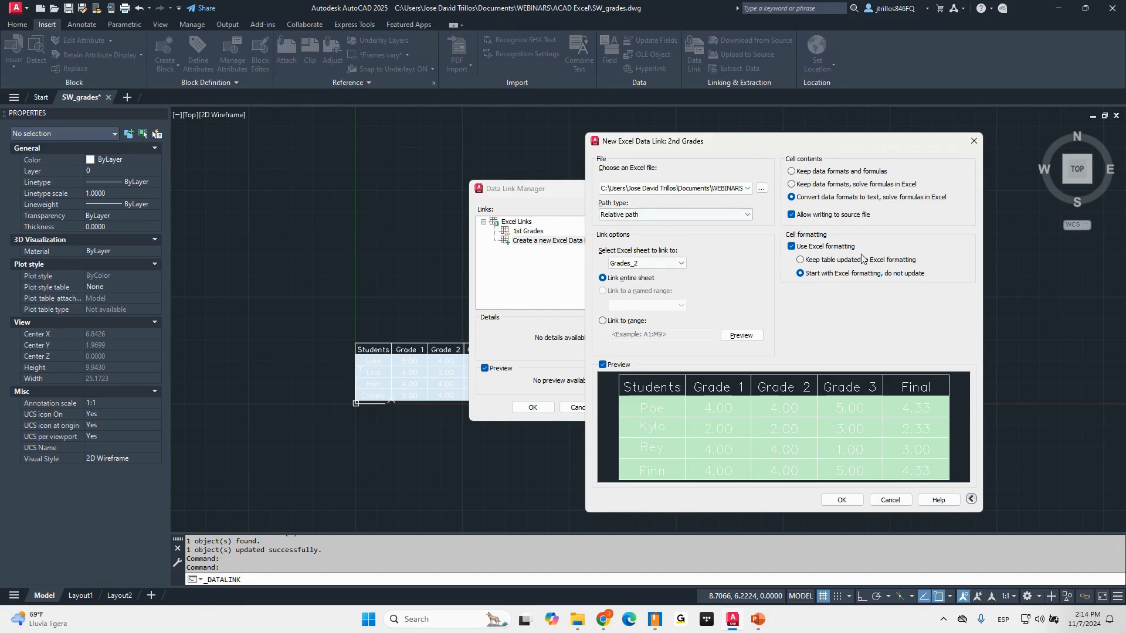
{"action": "left_click_drag", "start_coordinate": [790, 147], "coordinate": [820, 122]}
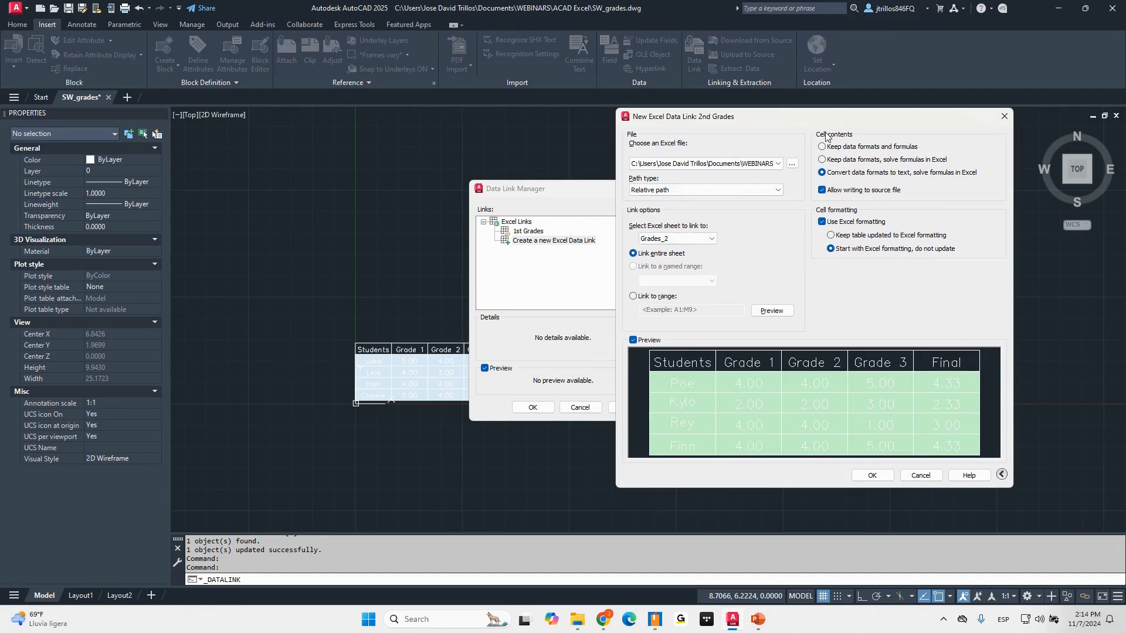
{"action": "left_click", "coordinate": [910, 237]}
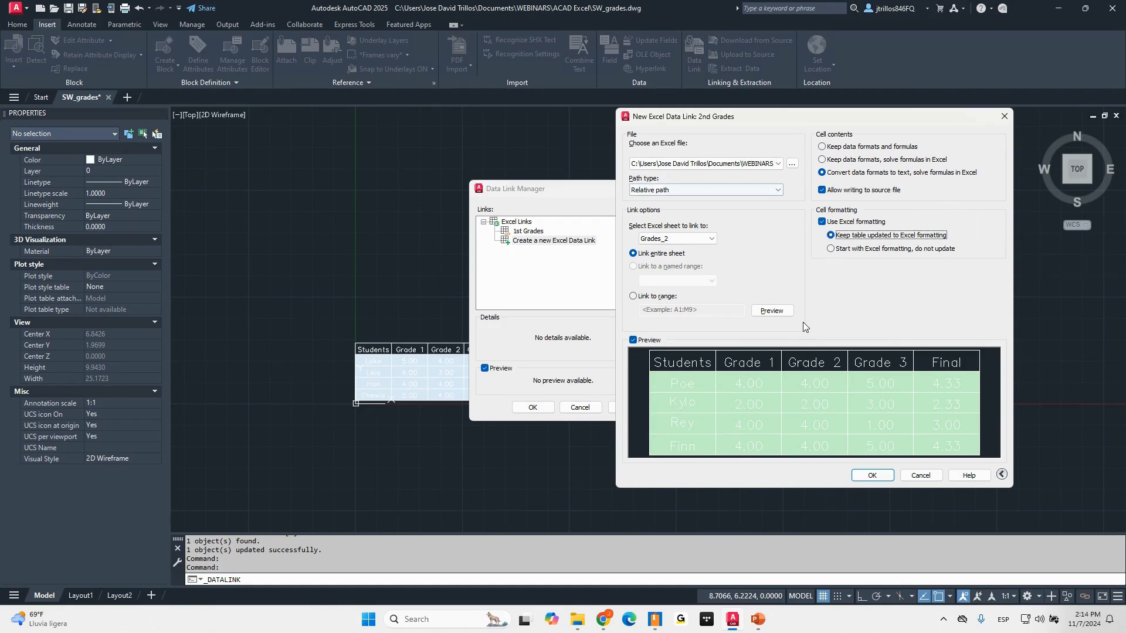
- Turn off Excel formatting for the 2nd Grades link and accept the new link in the Data Link Manager
{"action": "left_click", "coordinate": [825, 222]}
{"action": "left_click", "coordinate": [823, 223]}
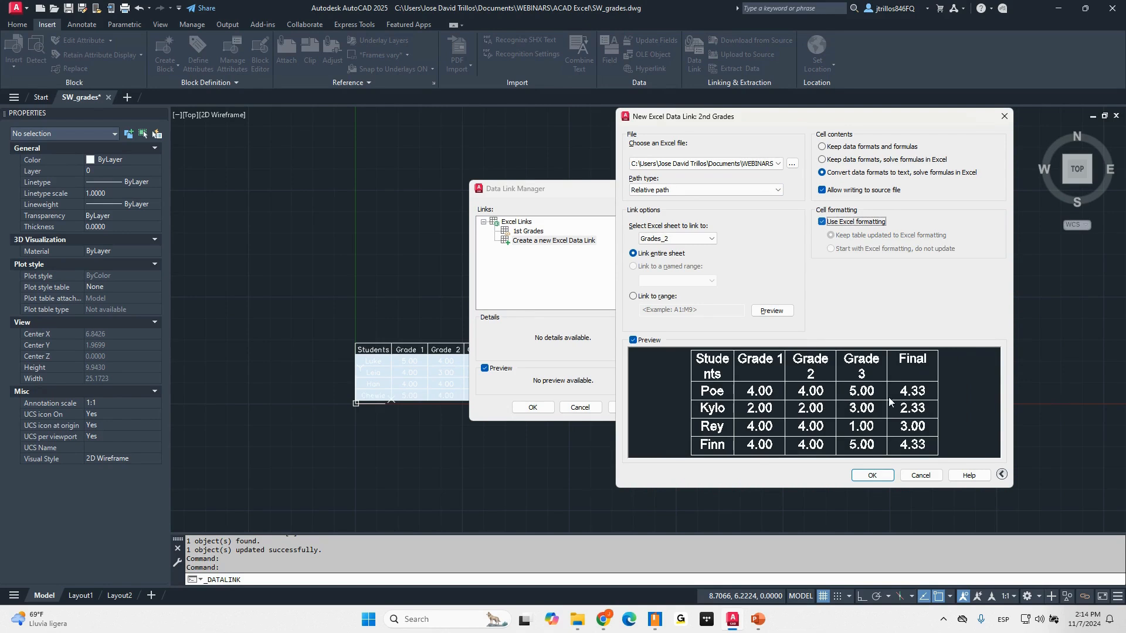
{"action": "left_click", "coordinate": [822, 222]}
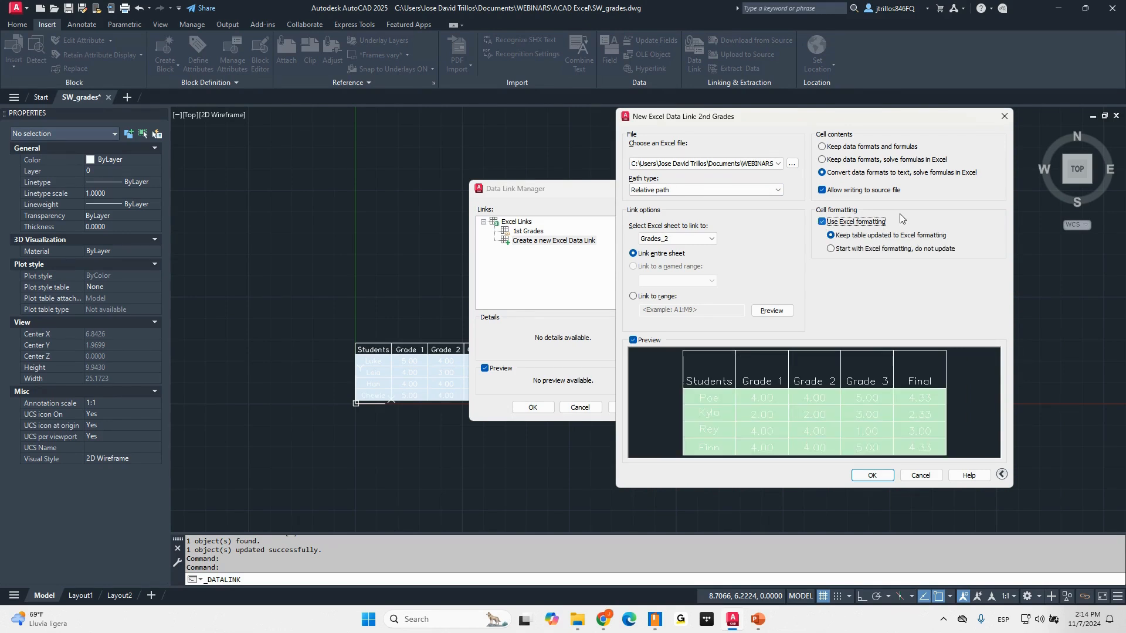
{"action": "key", "text": "space"}
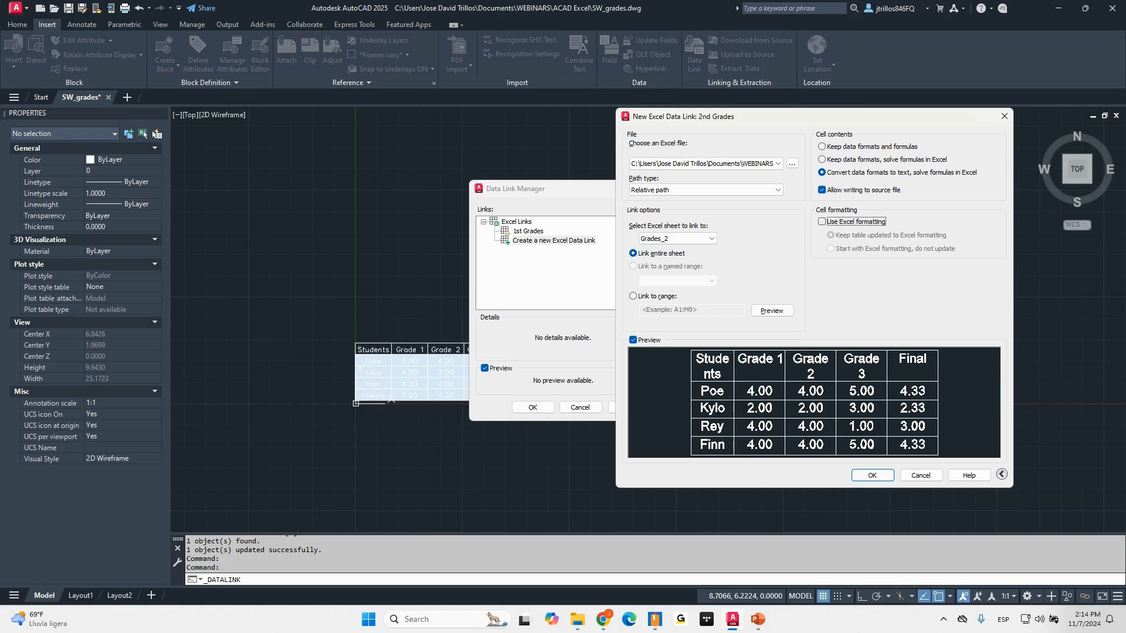
{"action": "left_click", "coordinate": [872, 476]}
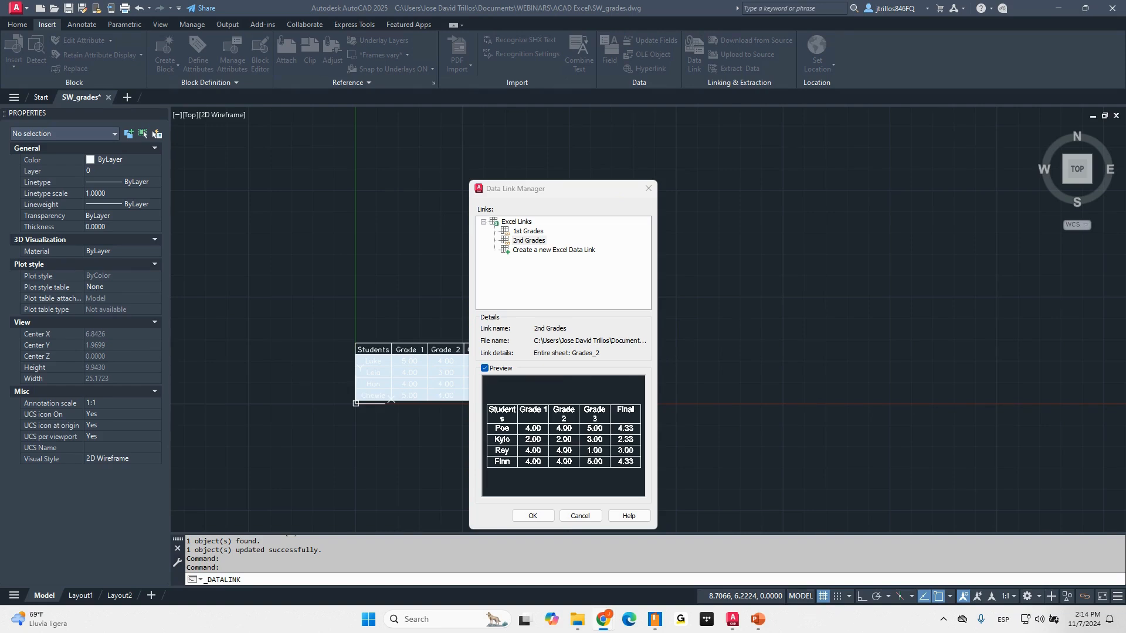
{"action": "left_click", "coordinate": [530, 516]}
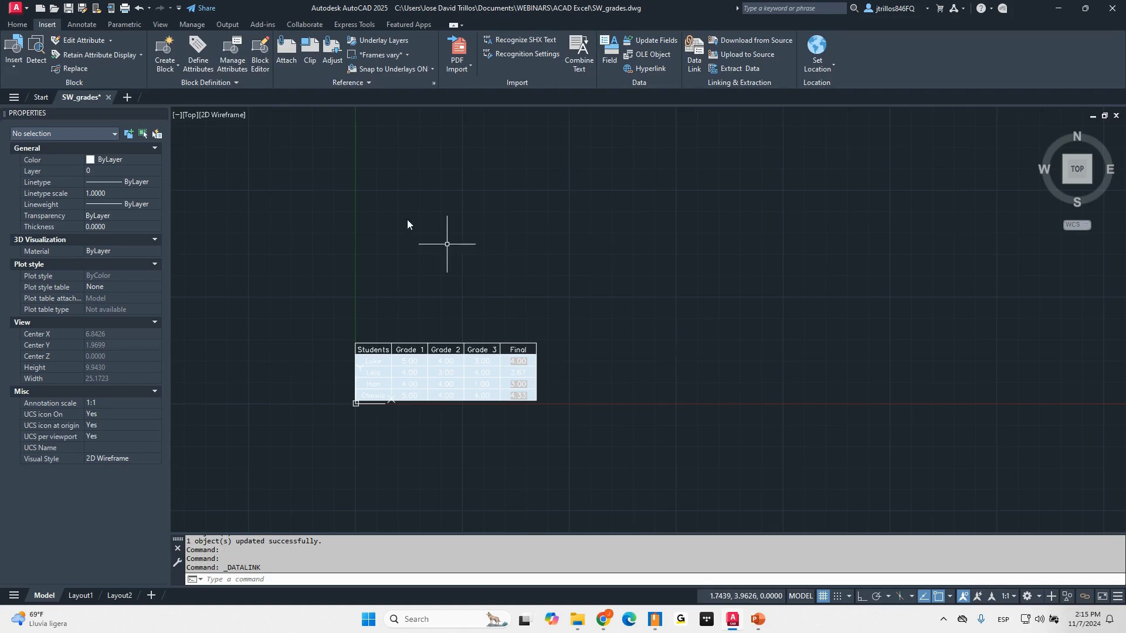
- Insert a table from the 2nd Grades data link, placing it in the empty space beside the existing grades table
{"action": "left_click", "coordinate": [17, 24]}
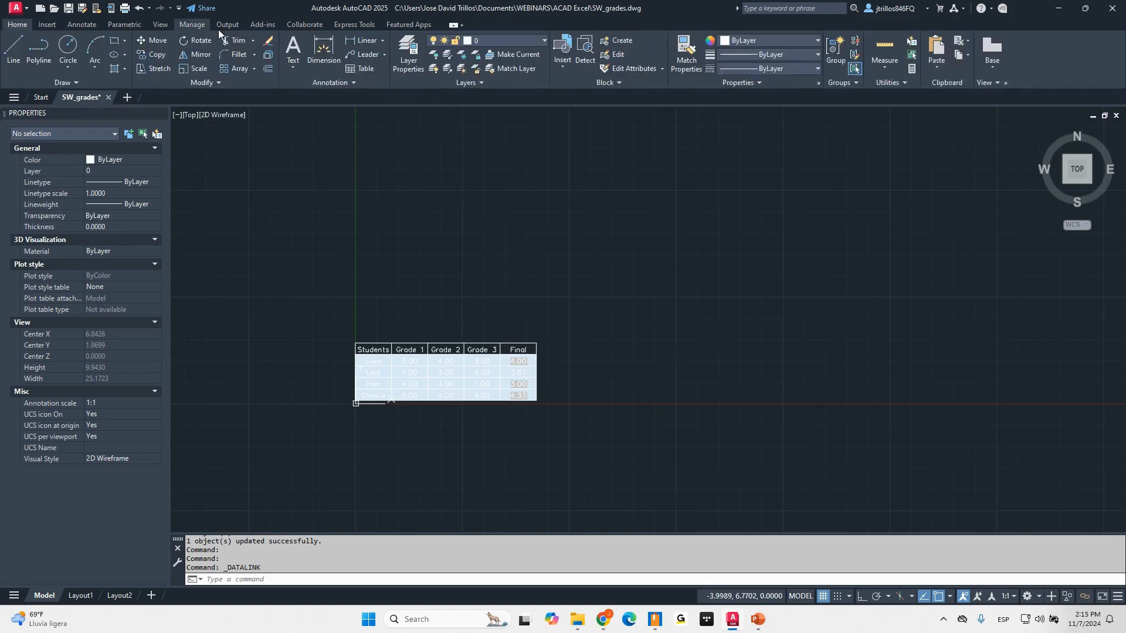
{"action": "left_click", "coordinate": [360, 68]}
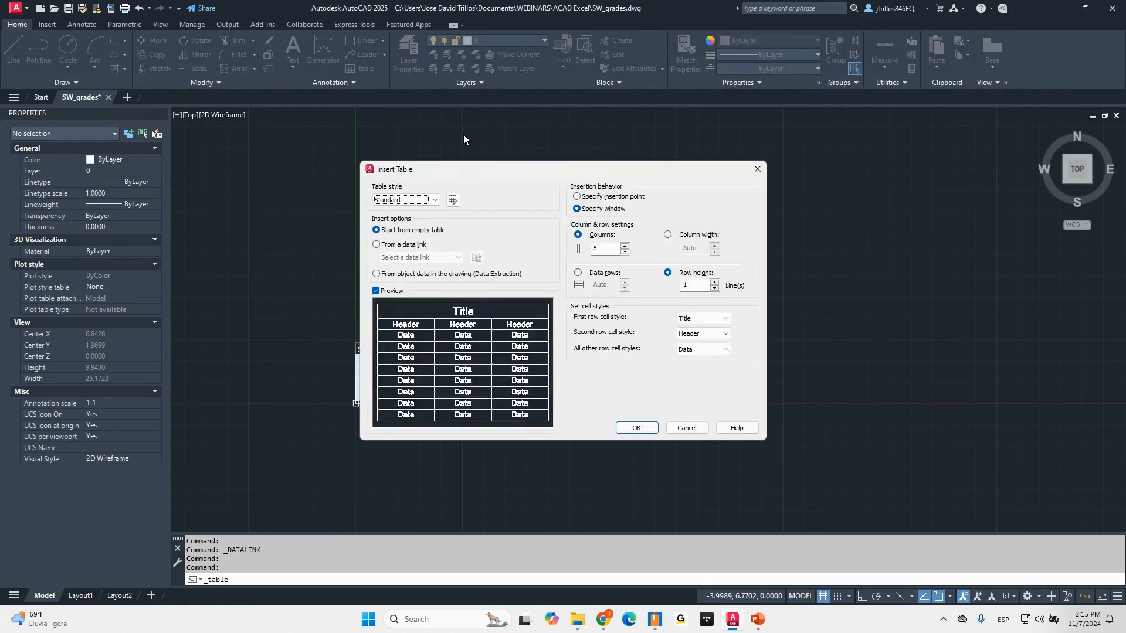
{"action": "left_click_drag", "start_coordinate": [489, 169], "coordinate": [645, 124]}
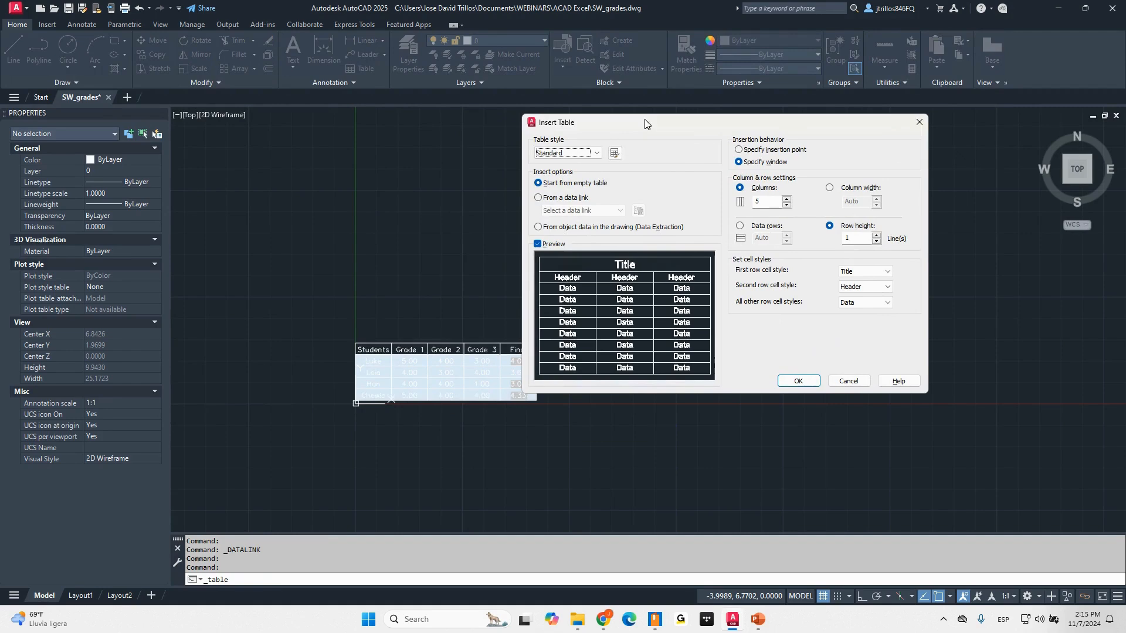
{"action": "left_click", "coordinate": [565, 198]}
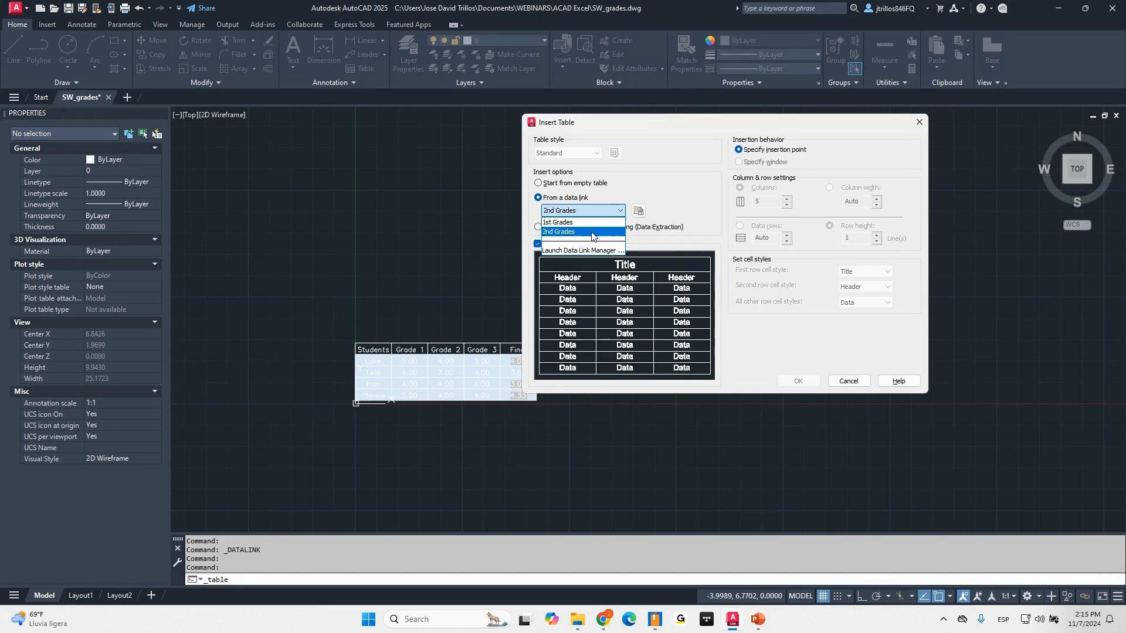
{"action": "left_click", "coordinate": [593, 233]}
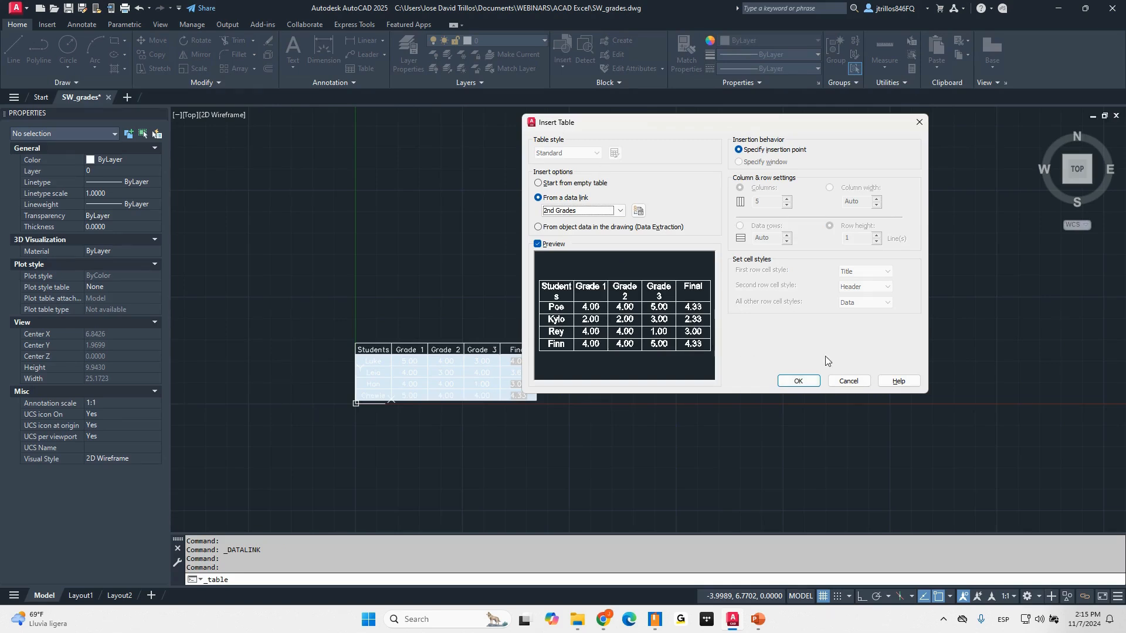
{"action": "left_click", "coordinate": [812, 384]}
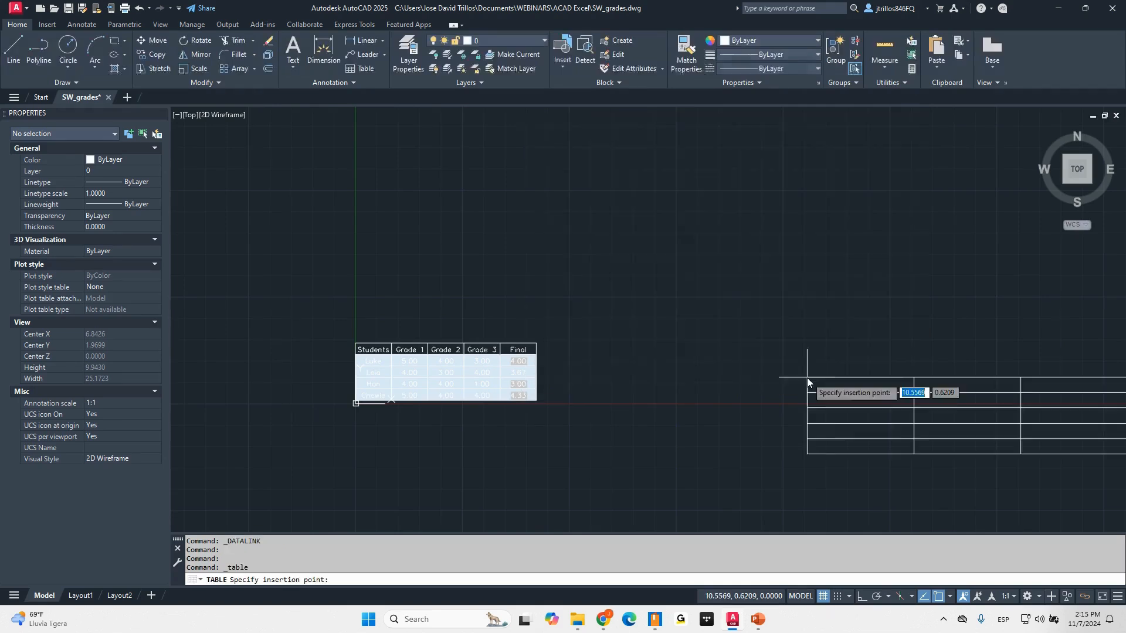
{"action": "left_click", "coordinate": [602, 327]}
{"action": "middle_click_drag", "start_coordinate": [690, 311], "coordinate": [591, 323]}
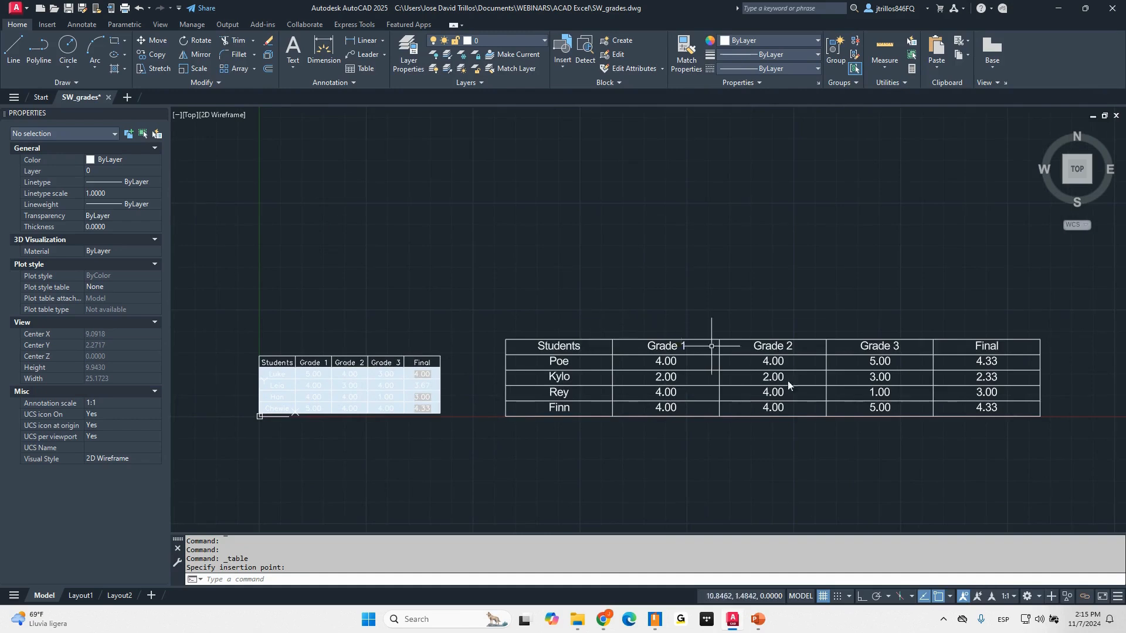
{"action": "middle_click_drag", "start_coordinate": [860, 399], "coordinate": [820, 387]}
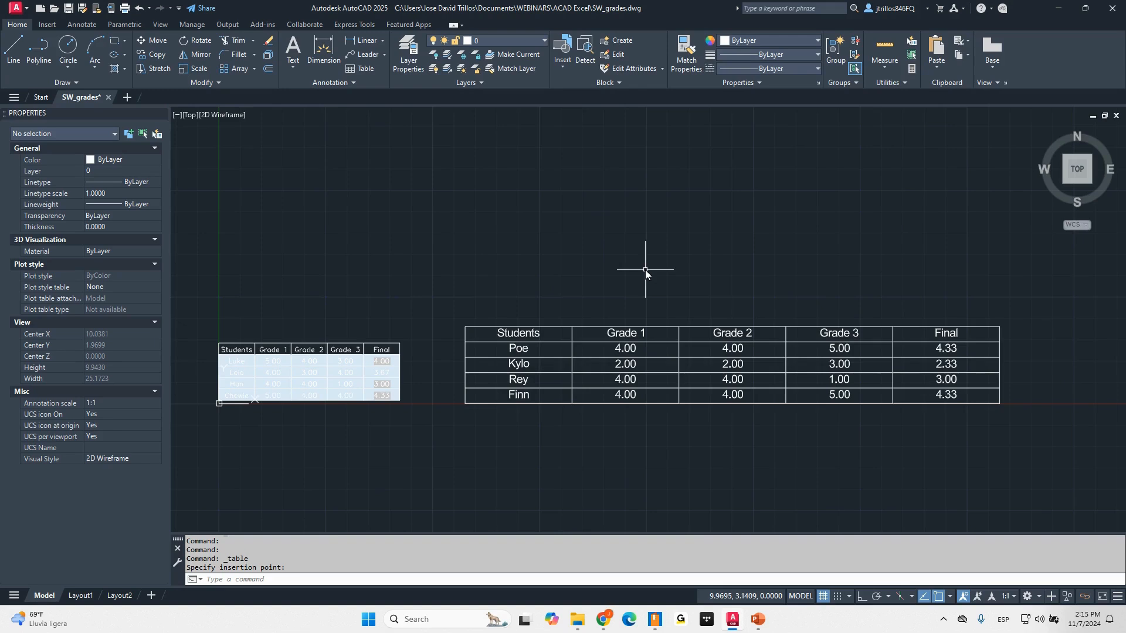
- Try to edit the Grade 2 value in row 3 of the new table
{"action": "left_click", "coordinate": [53, 27]}
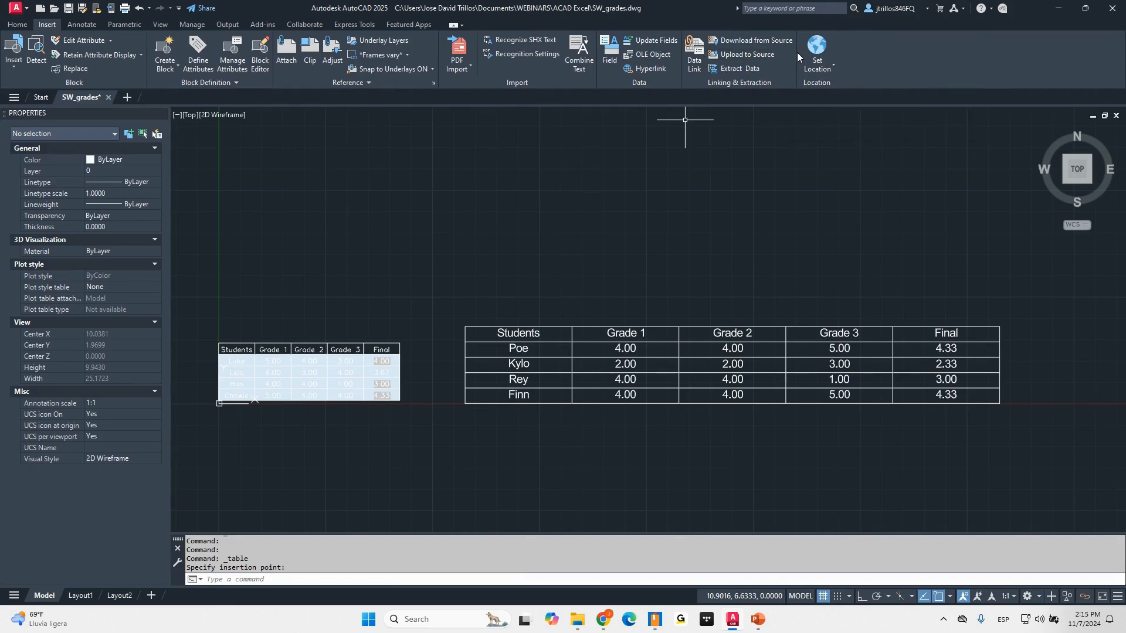
{"action": "left_click", "coordinate": [883, 343]}
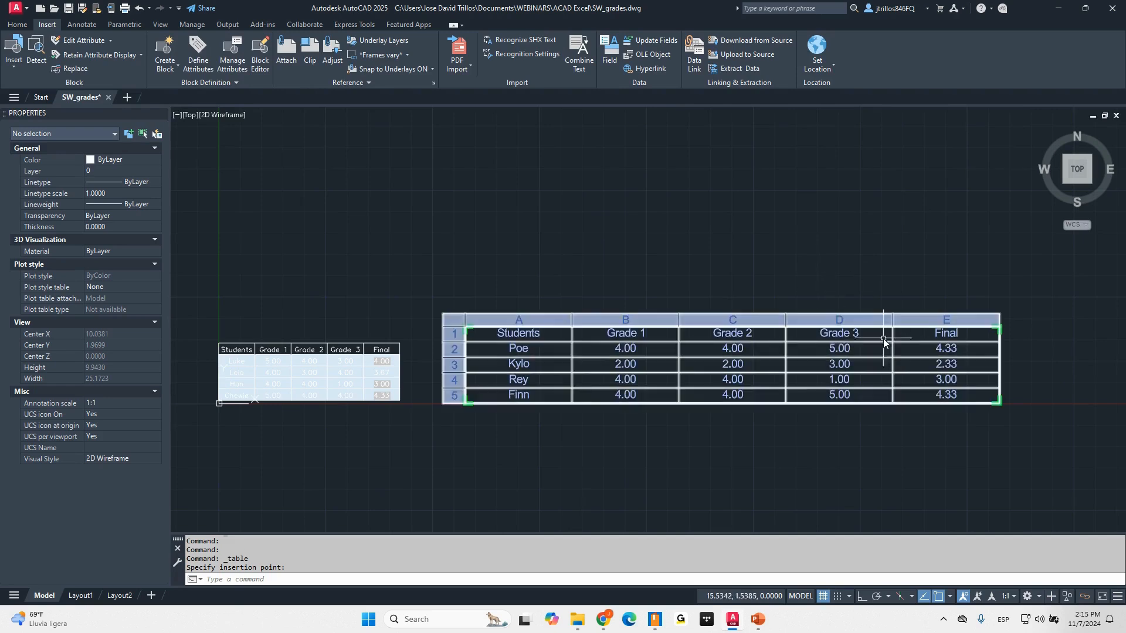
{"action": "key", "text": "Escape"}
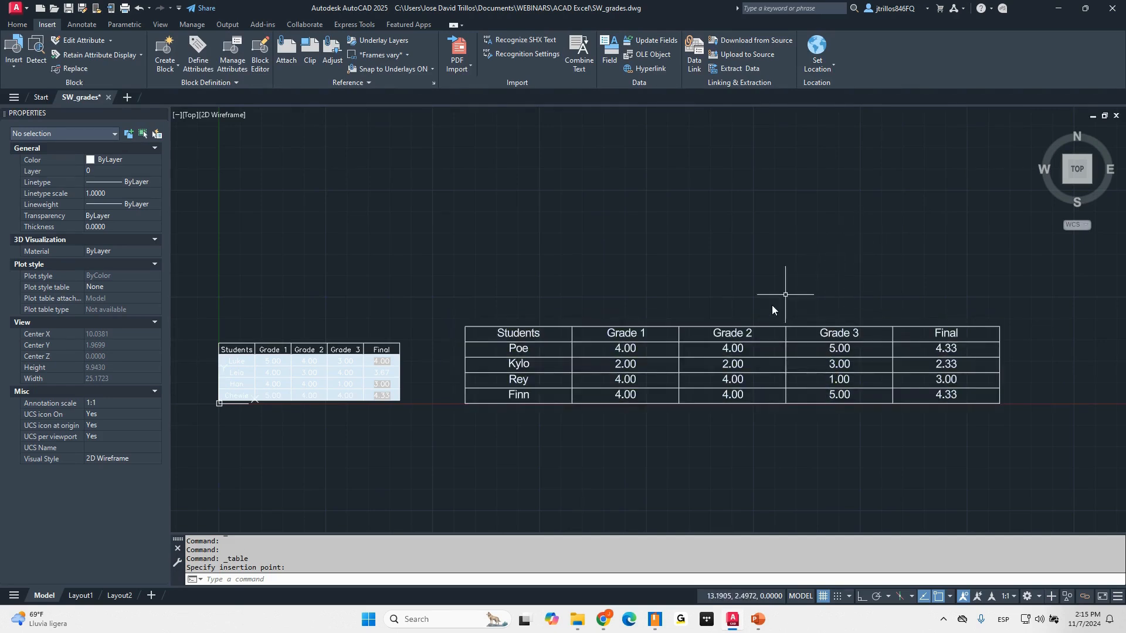
{"action": "double_click", "coordinate": [727, 365]}
{"action": "key", "text": "Escape"}
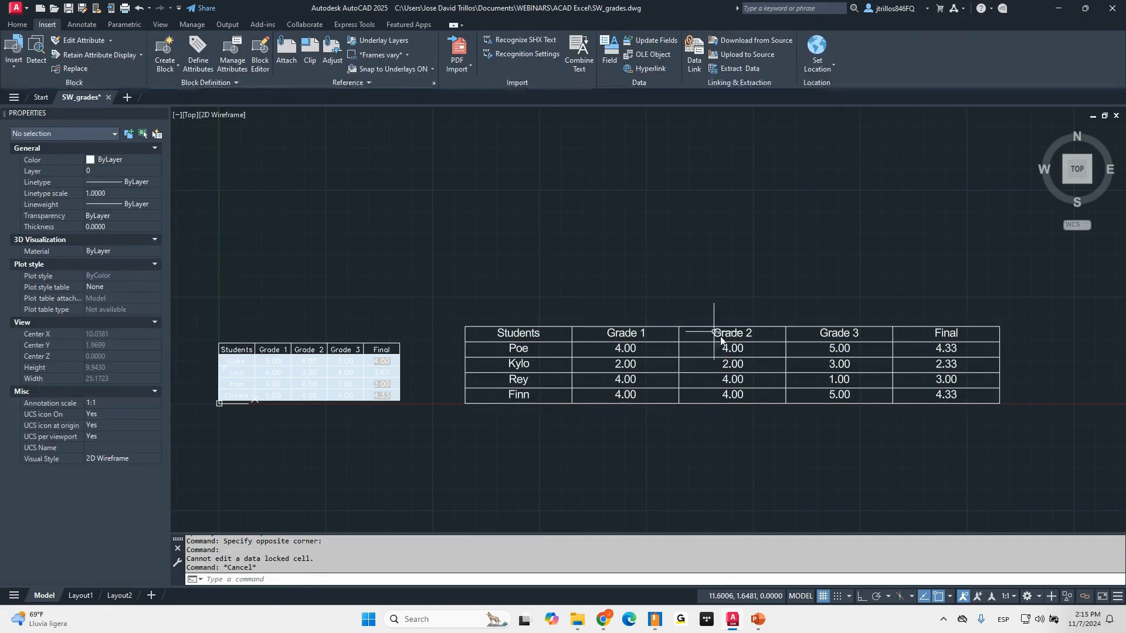
- Unlock cell B3, the Grade 1 value in row 3 of the 2nd Grades table
{"action": "left_click", "coordinate": [636, 364]}
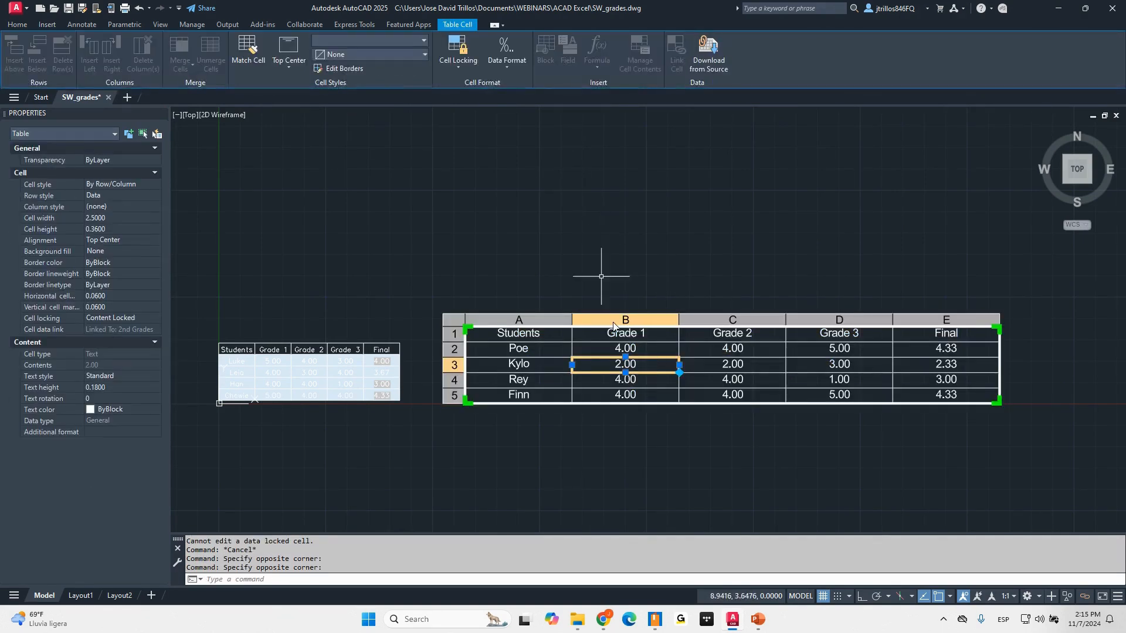
{"action": "left_click", "coordinate": [457, 48]}
{"action": "left_click", "coordinate": [469, 88]}
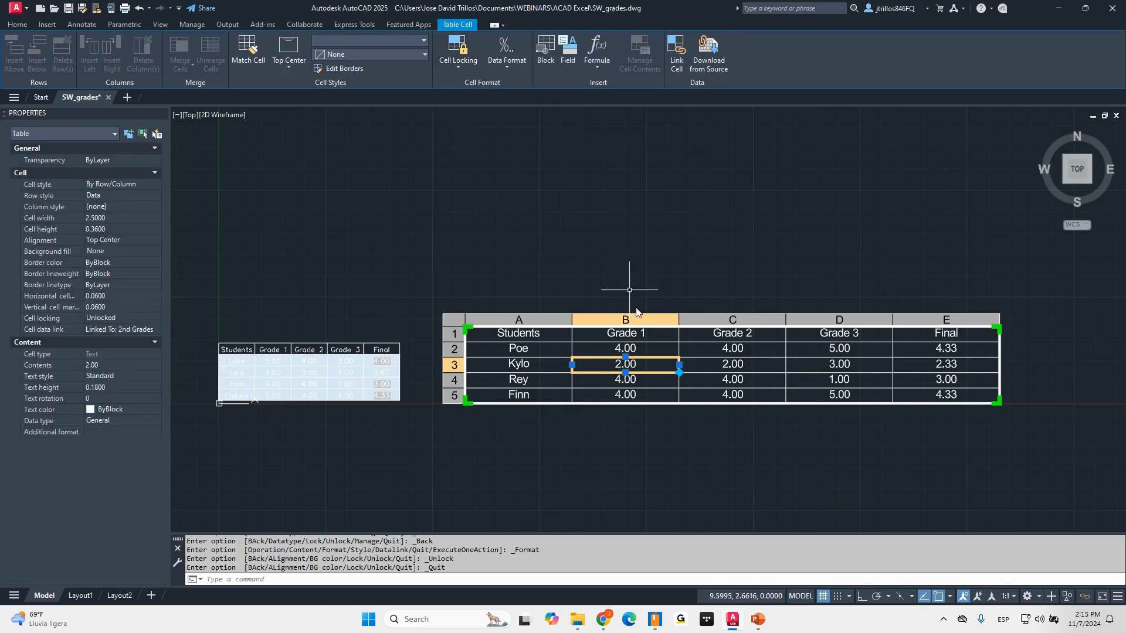
- Replace the content of cell B3 in the 2nd Grades table with 4.00
{"action": "double_click", "coordinate": [640, 365]}
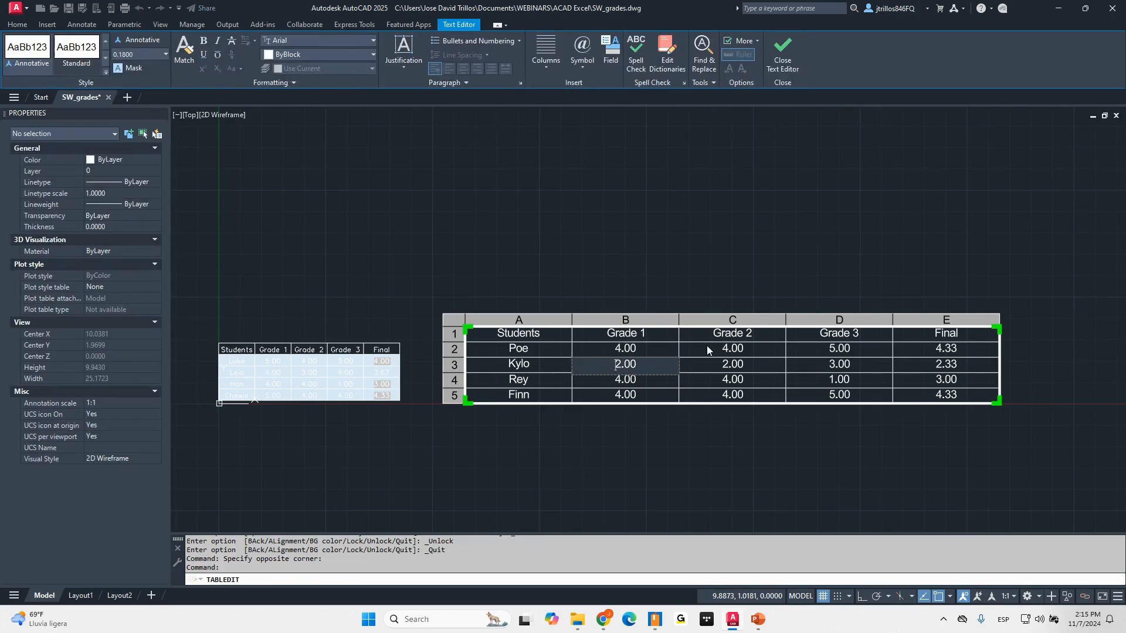
{"action": "key", "text": "BackSpace"}
{"action": "key", "text": "BackSpace"}
{"action": "key", "text": "BackSpace"}
{"action": "key", "text": "BackSpace"}
{"action": "type", "text": "4.0"}
{"action": "left_click", "coordinate": [706, 346]}
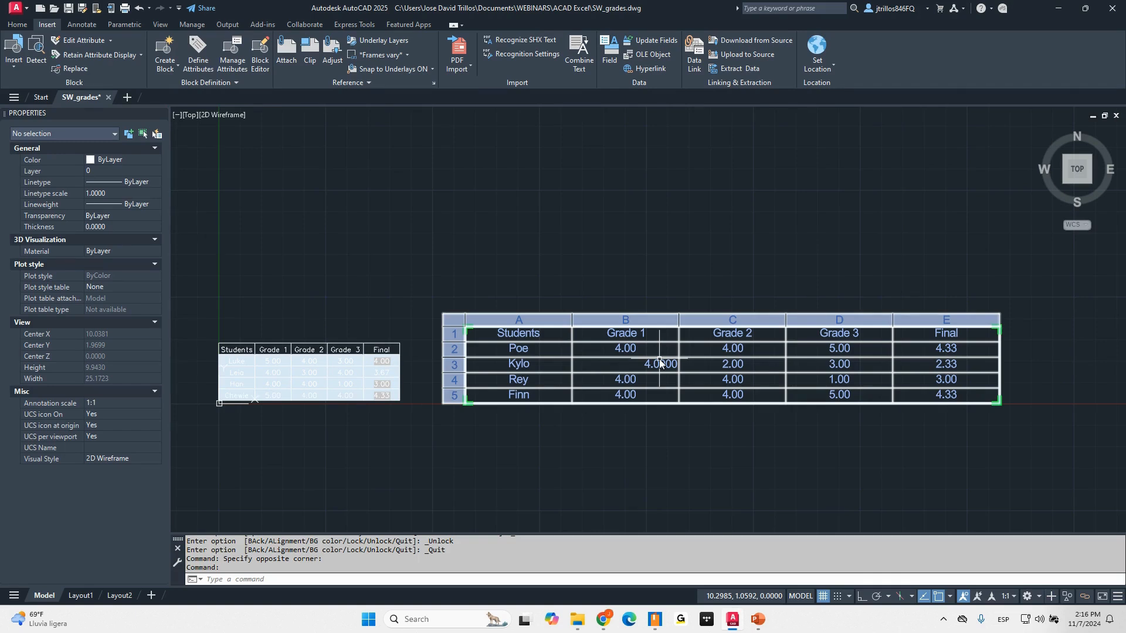
{"action": "key", "text": "Escape"}
{"action": "key", "text": "alt+Tab"}
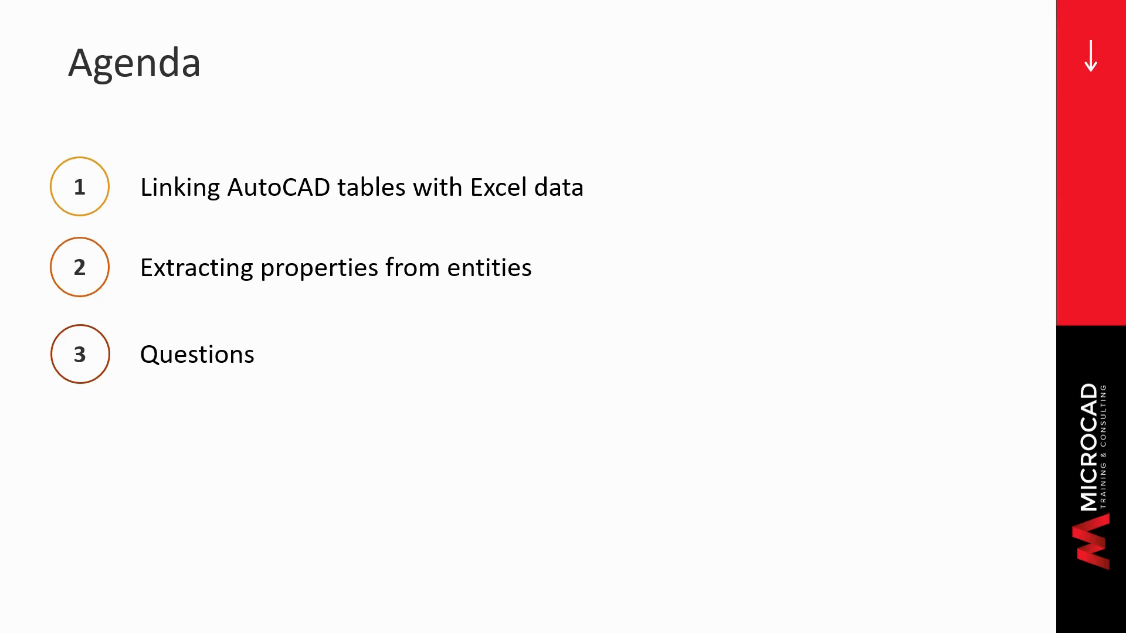
{"action": "left_click", "coordinate": [641, 351]}
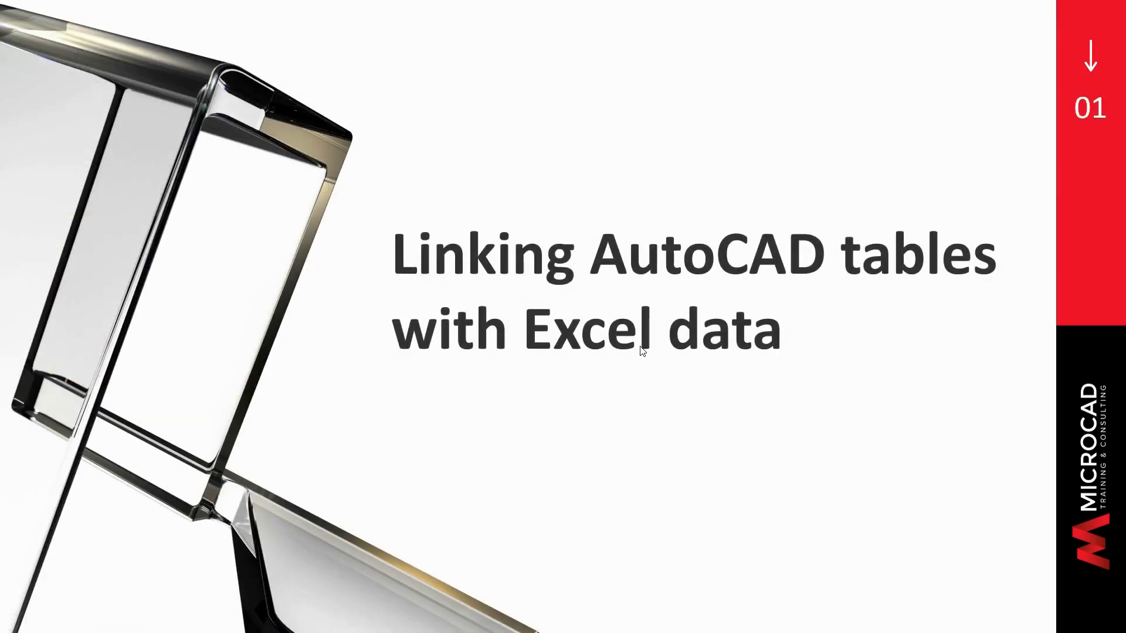
{"action": "key", "text": "Right"}
{"action": "key", "text": "Left"}
{"action": "left_click", "coordinate": [514, 270]}
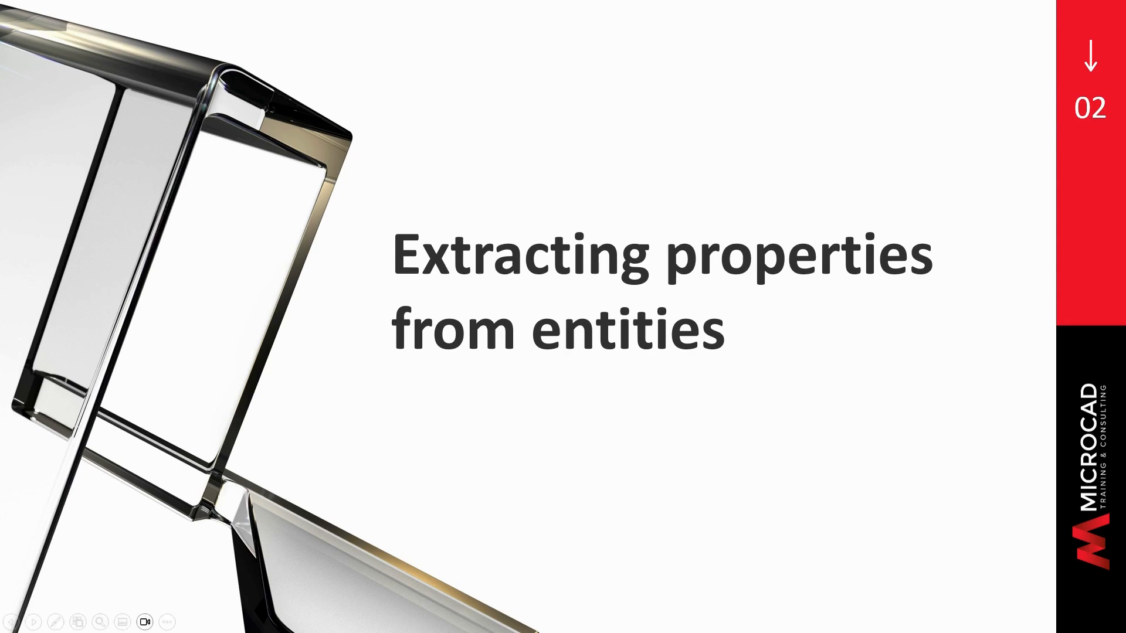
{"action": "key", "text": "alt+Tab"}
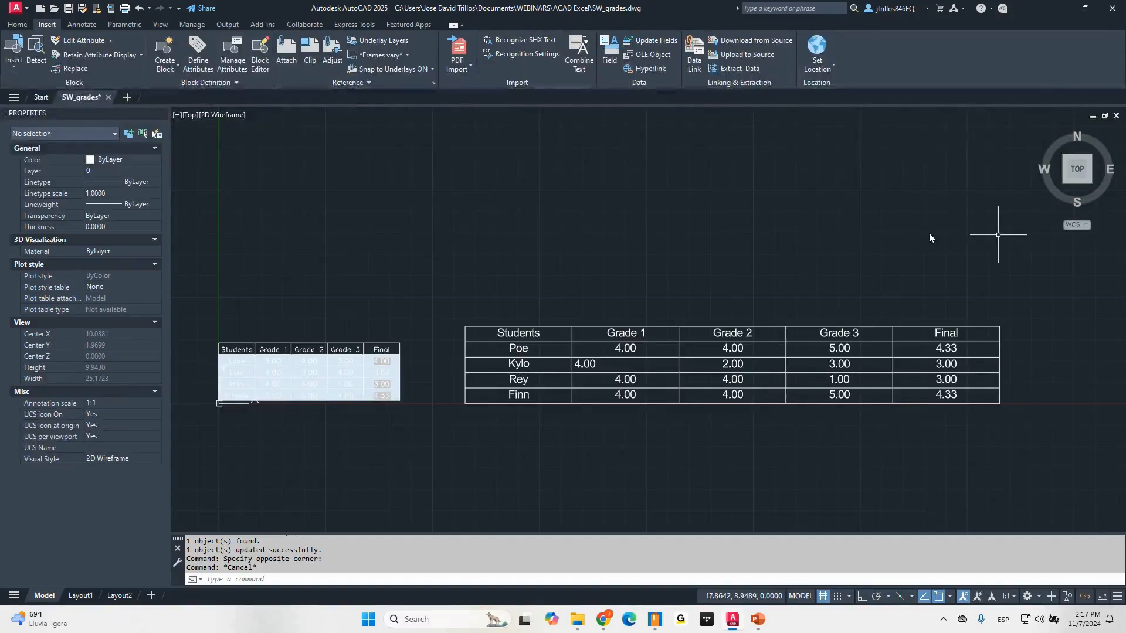
- Open the Data_extraction.dwg floor plan from File Explorer
{"action": "left_click", "coordinate": [576, 619]}
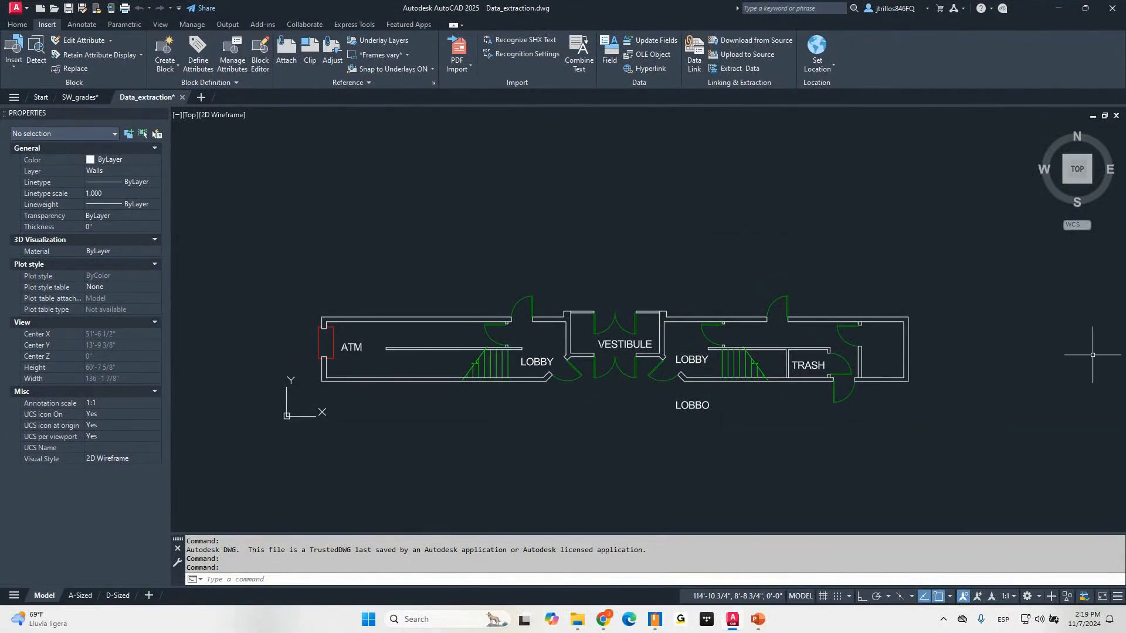
{"action": "middle_click_drag", "start_coordinate": [616, 252], "coordinate": [601, 225]}
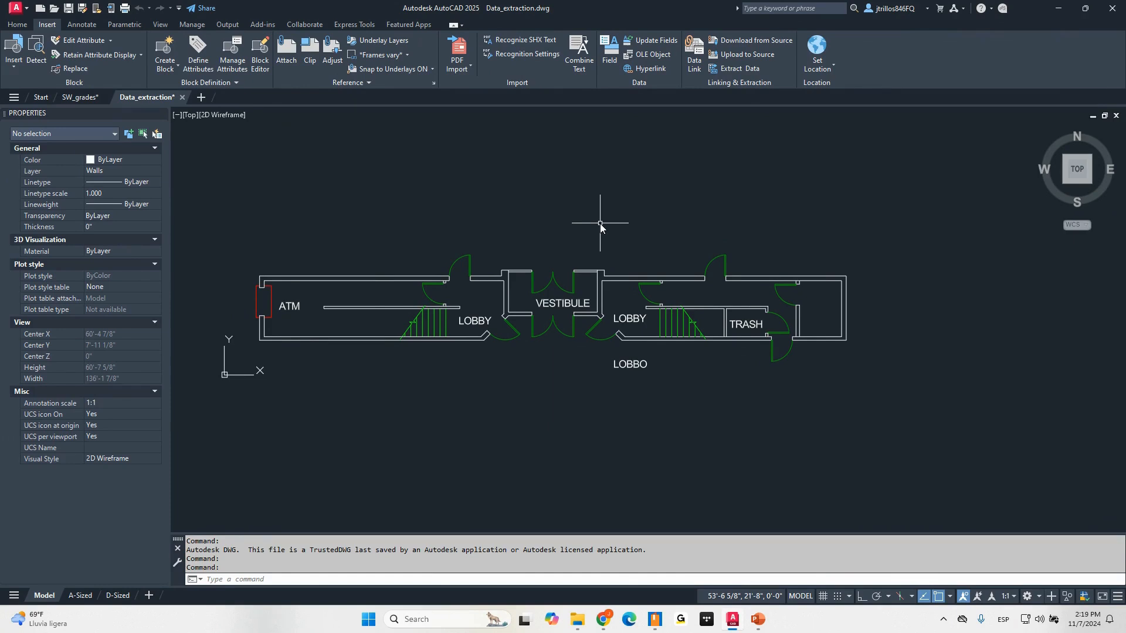
{"action": "middle_click_drag", "start_coordinate": [662, 268], "coordinate": [688, 277]}
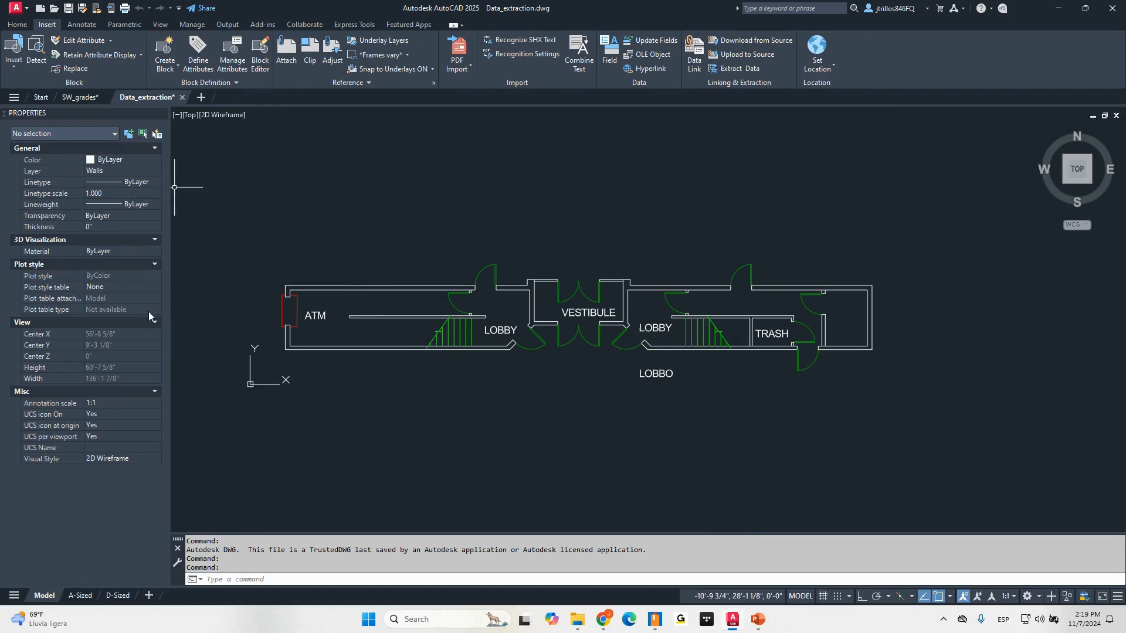
- Examine the properties of the ATM opening's lines, the ATM text label and the upper exterior wall line
{"action": "left_click", "coordinate": [278, 295]}
{"action": "left_click", "coordinate": [304, 337]}
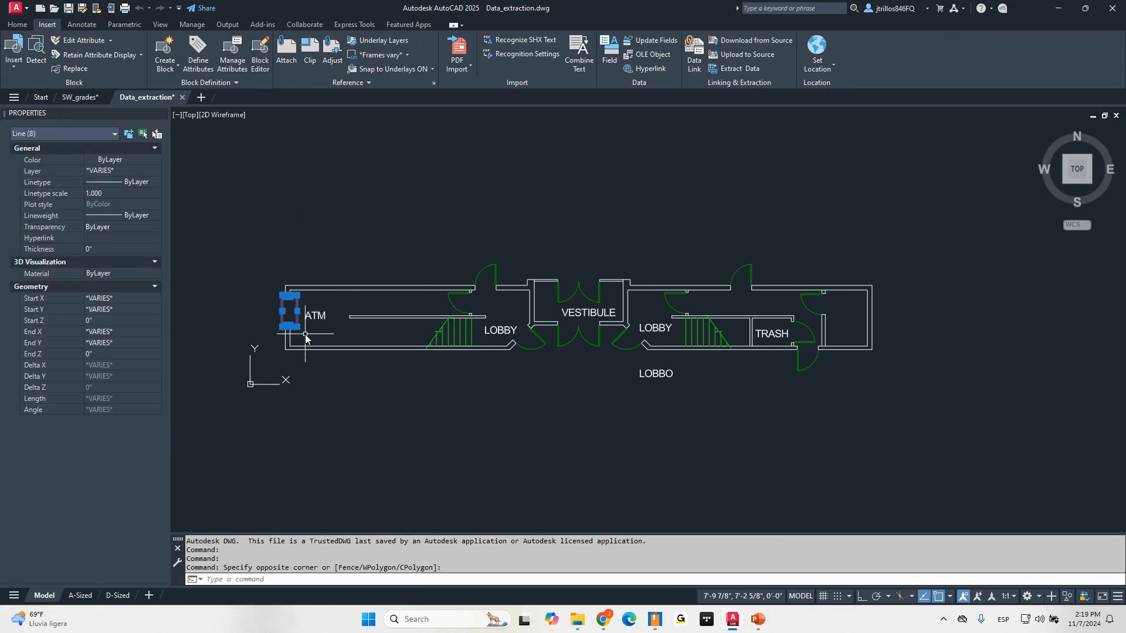
{"action": "key", "text": "Escape"}
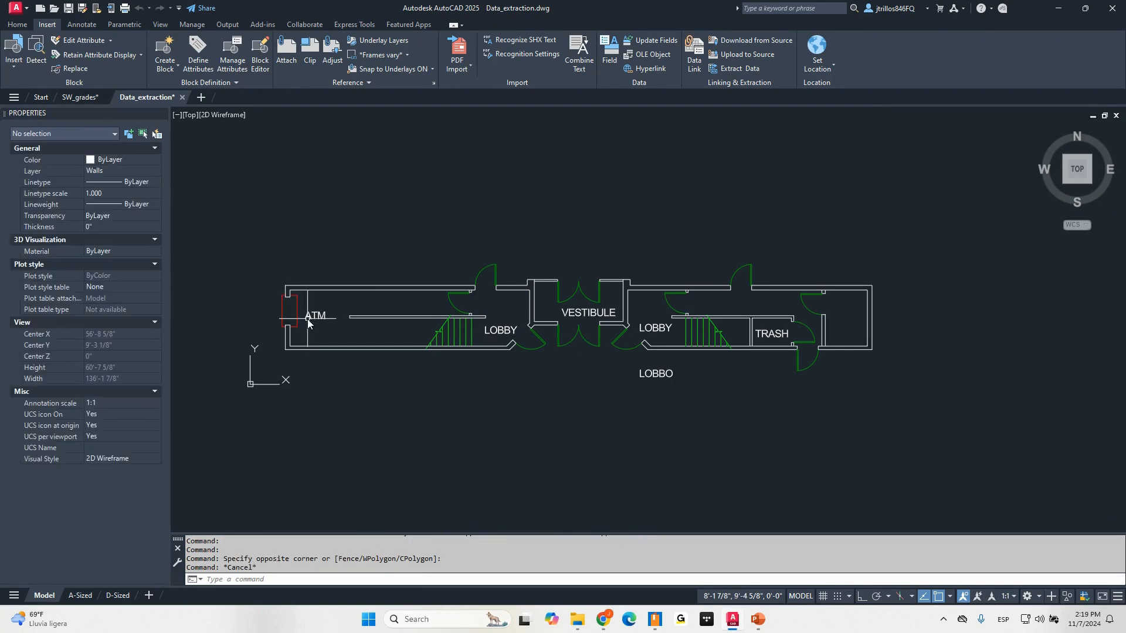
{"action": "key", "text": "Escape"}
{"action": "key", "text": "Escape"}
{"action": "left_click", "coordinate": [311, 320]}
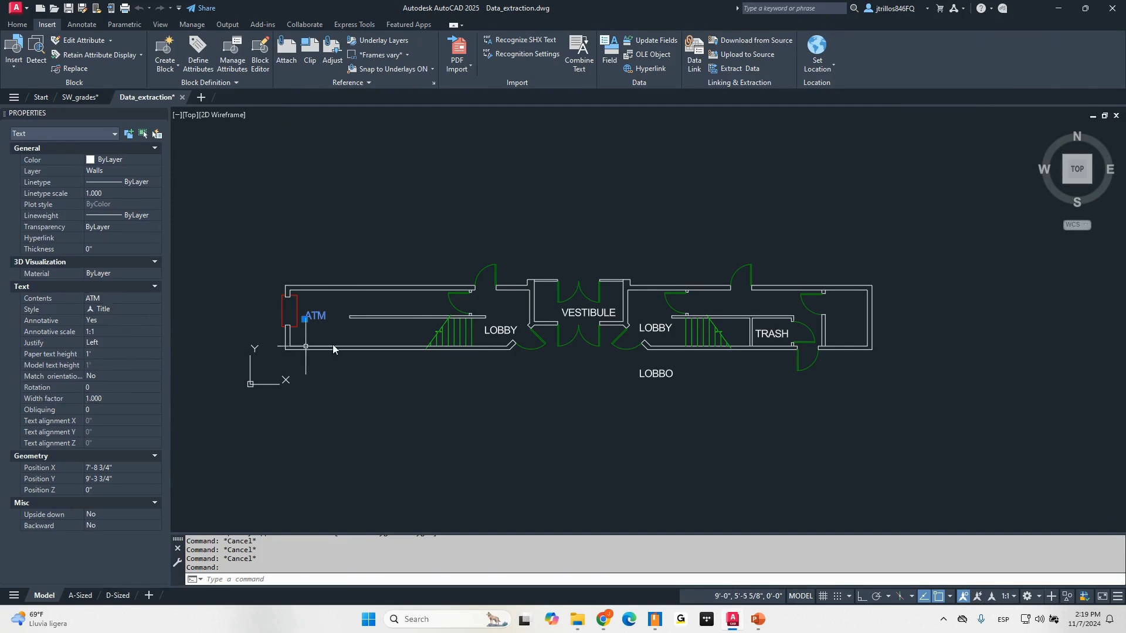
{"action": "key", "text": "Escape"}
{"action": "left_click", "coordinate": [345, 286]}
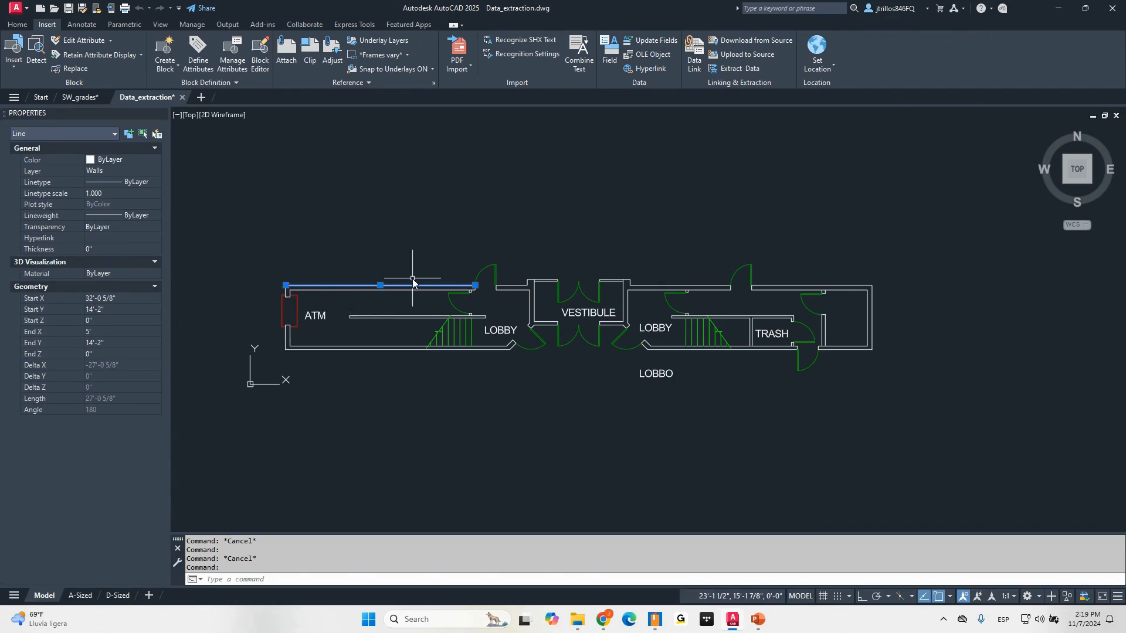
{"action": "key", "text": "Escape"}
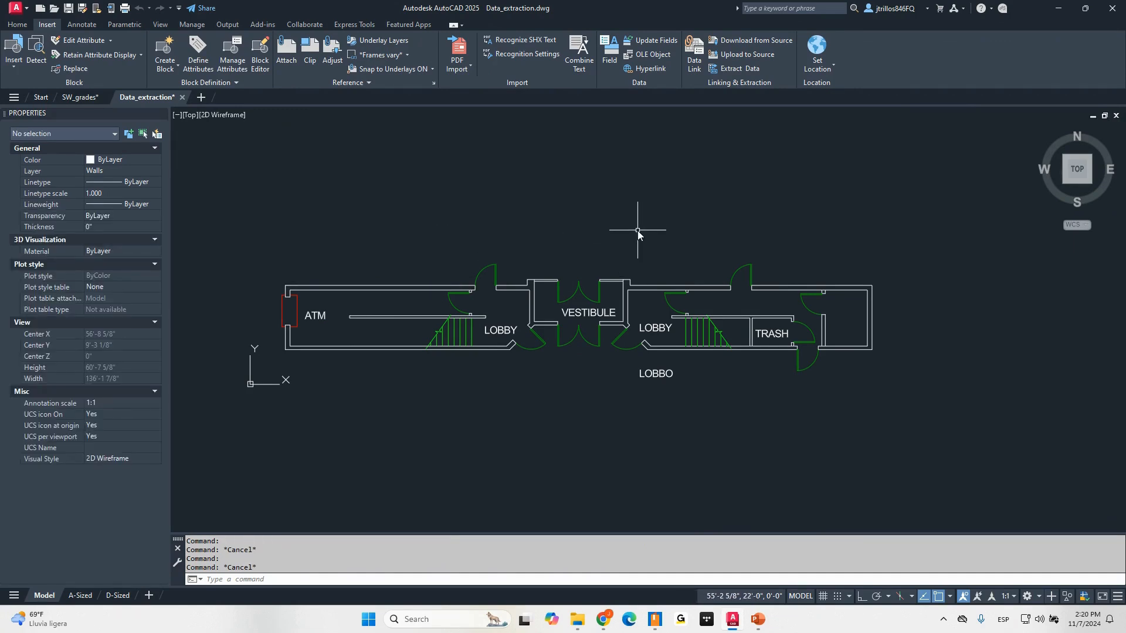
- Start the Data Extraction wizard and choose to create a new data extraction
{"action": "middle_click_drag", "start_coordinate": [638, 235], "coordinate": [656, 251]}
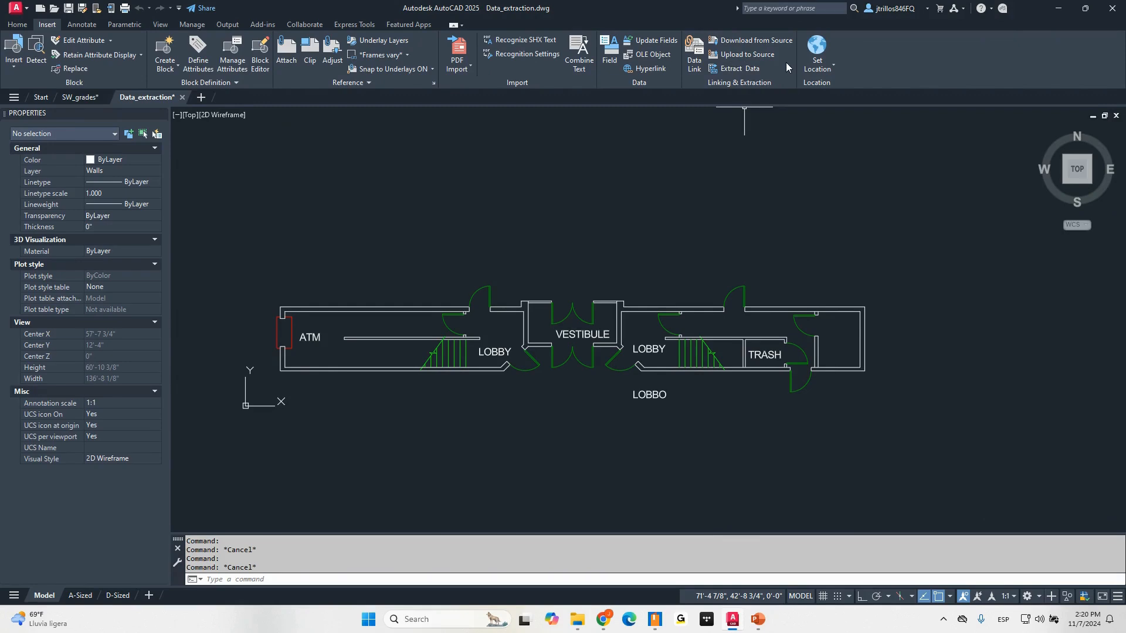
{"action": "left_click", "coordinate": [751, 68]}
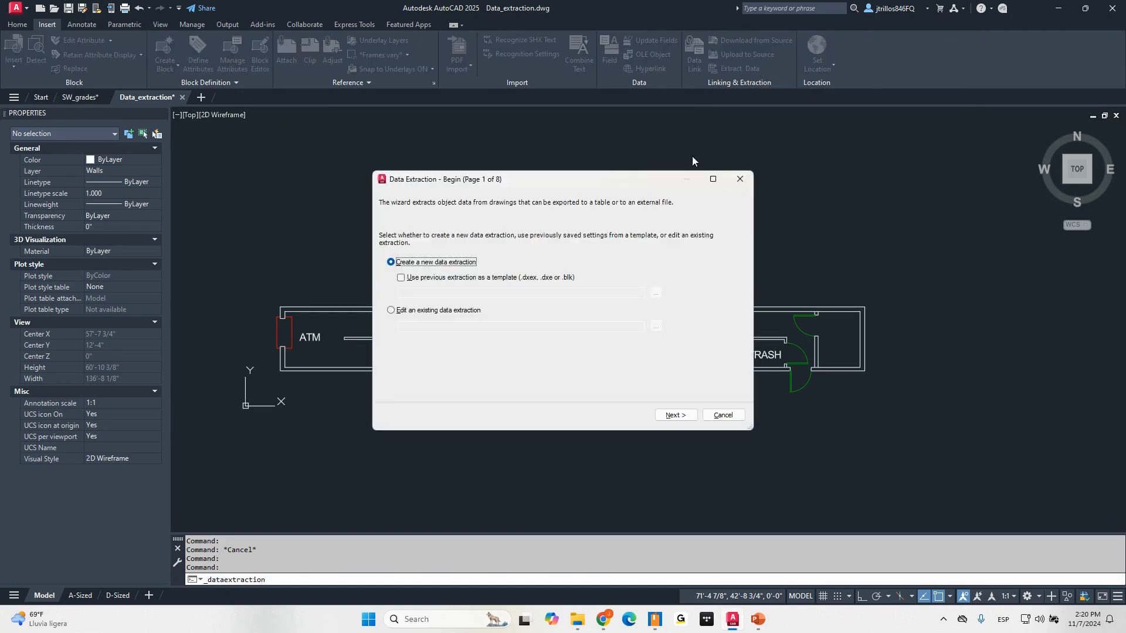
{"action": "left_click_drag", "start_coordinate": [634, 188], "coordinate": [684, 155]}
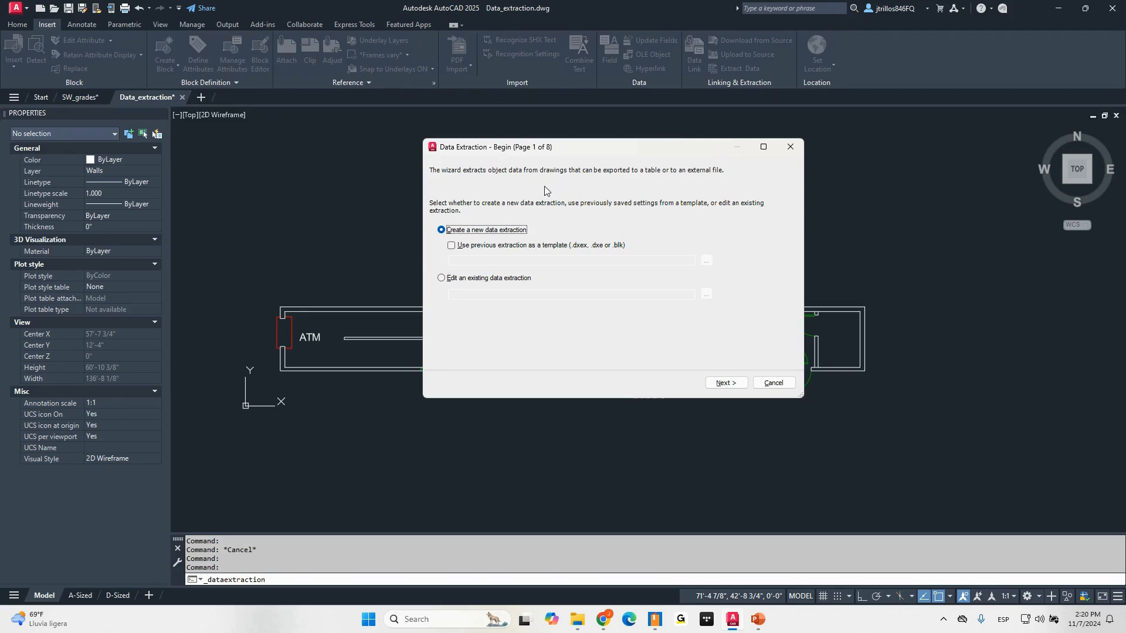
{"action": "left_click", "coordinate": [488, 230]}
{"action": "left_click", "coordinate": [727, 384]}
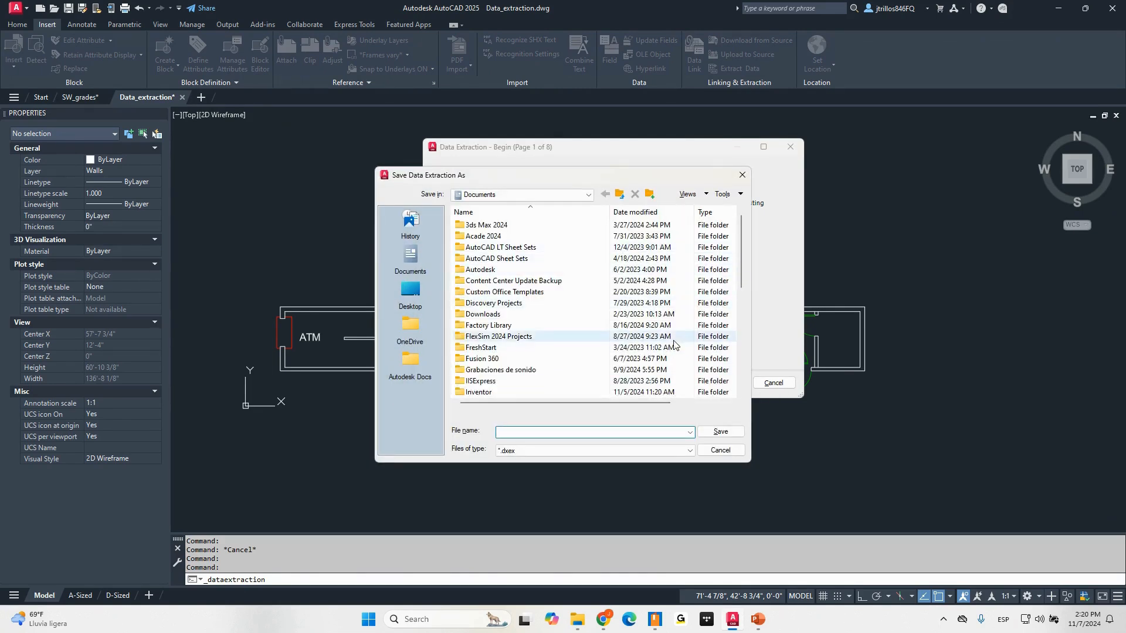
- Save the data extraction file as data_extraction_1 in the WEBINARS > ACAD Excel folder
{"action": "scroll", "coordinate": [586, 335], "scroll_direction": "down", "scroll_amount": 8}
{"action": "left_click", "coordinate": [512, 457]}
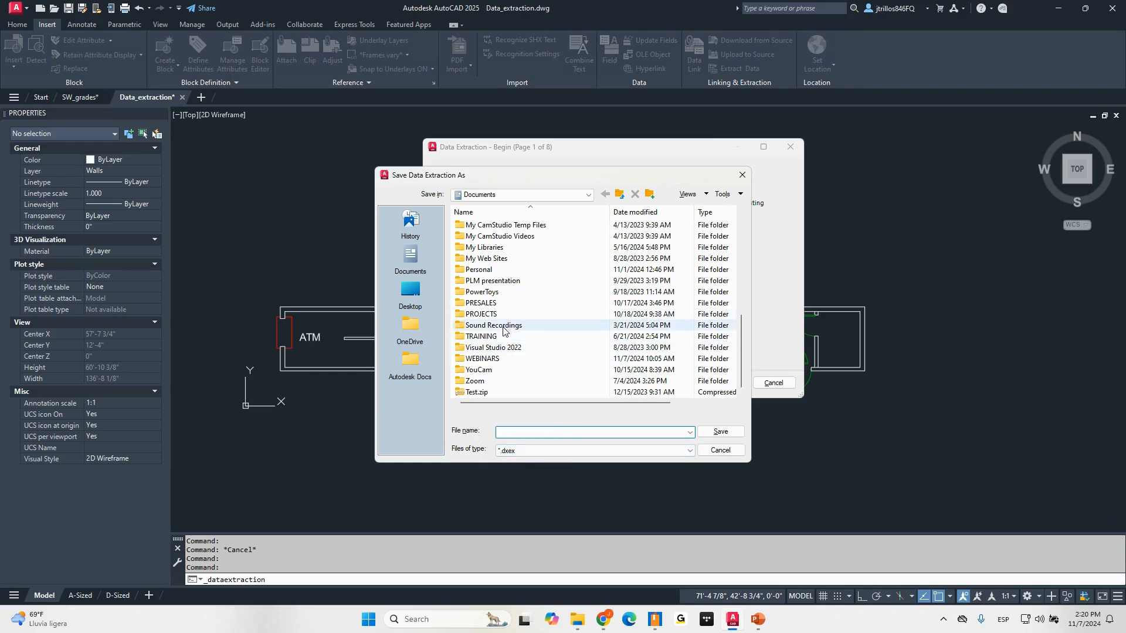
{"action": "double_click", "coordinate": [484, 358]}
{"action": "double_click", "coordinate": [484, 225]}
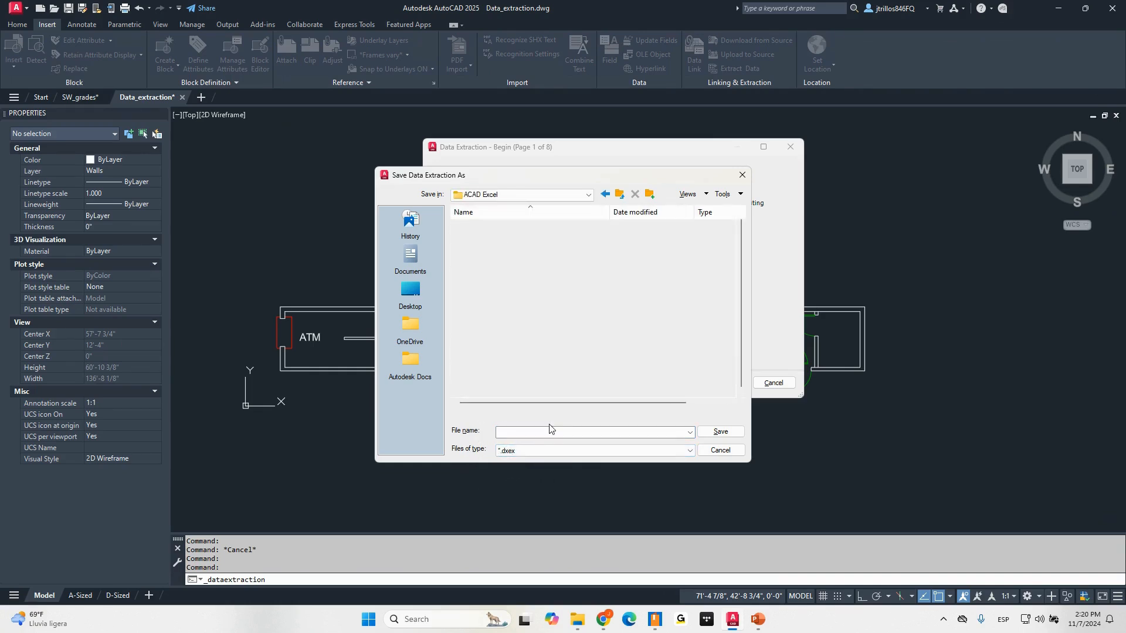
{"action": "type", "text": "data"}
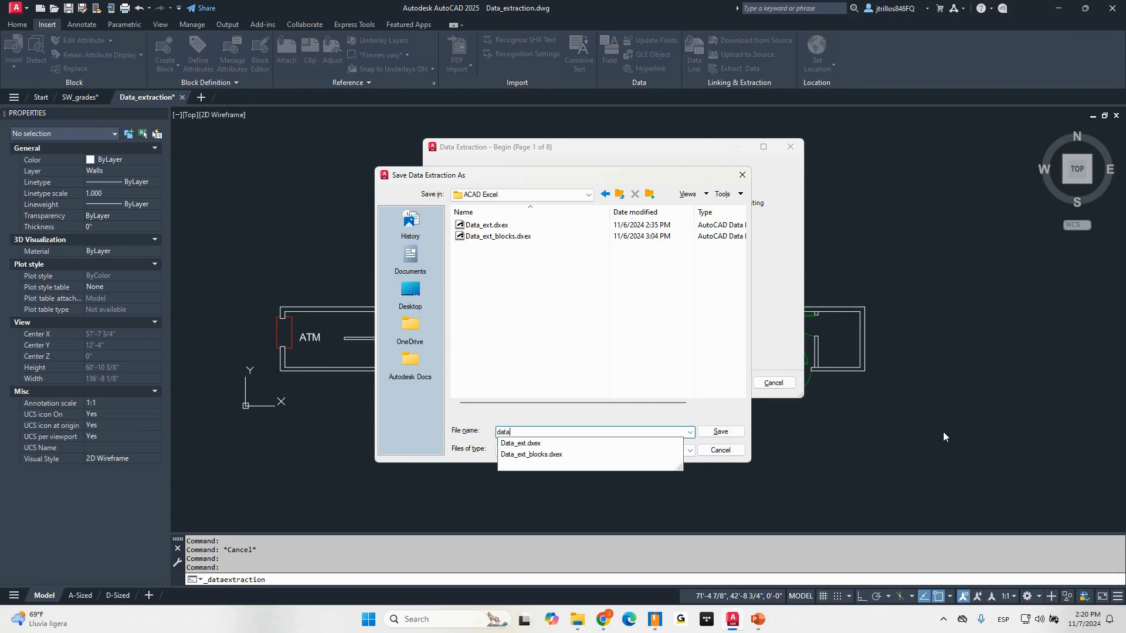
{"action": "type", "text": "_extraction_1"}
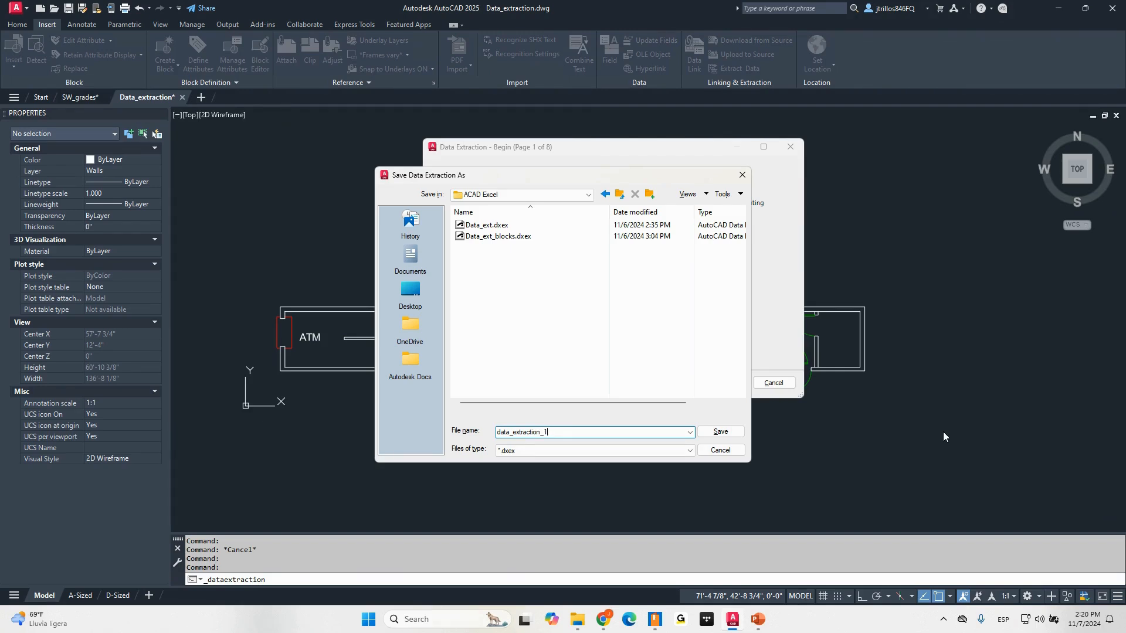
{"action": "left_click", "coordinate": [720, 432]}
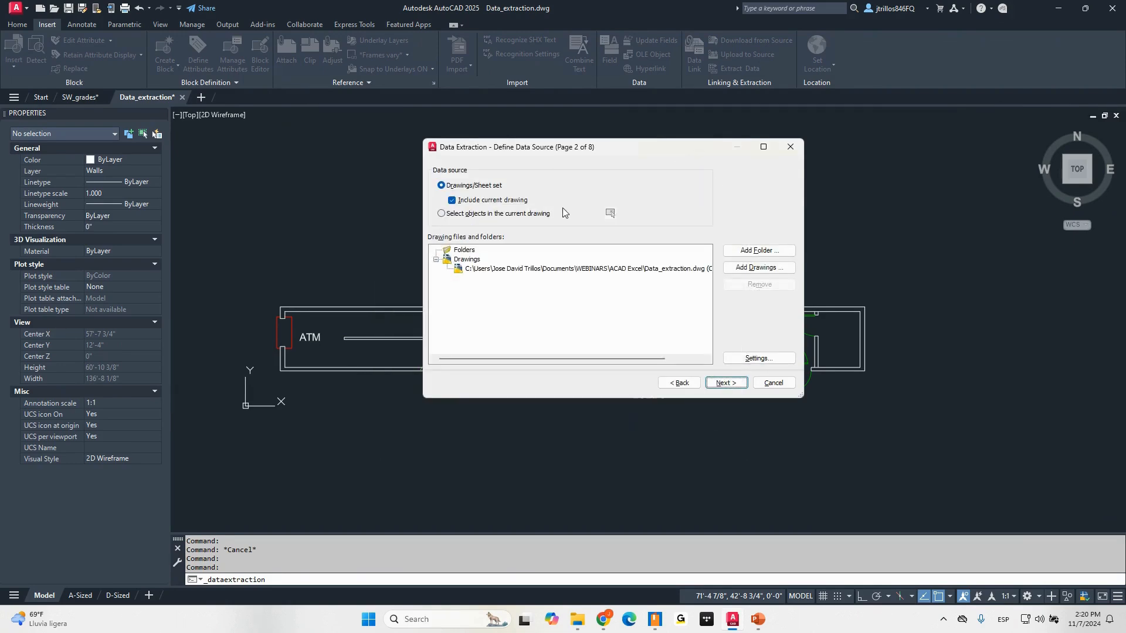
- Accept the current drawing as the data source, review the additional extraction settings, and continue to the object selection
{"action": "mouse_move", "coordinate": [596, 358]}
{"action": "left_mouse_down"}
{"action": "mouse_move", "coordinate": [648, 358]}
{"action": "mouse_move", "coordinate": [542, 344]}
{"action": "mouse_move", "coordinate": [535, 328]}
{"action": "left_mouse_up"}
{"action": "left_click_drag", "start_coordinate": [609, 153], "coordinate": [872, 203]}
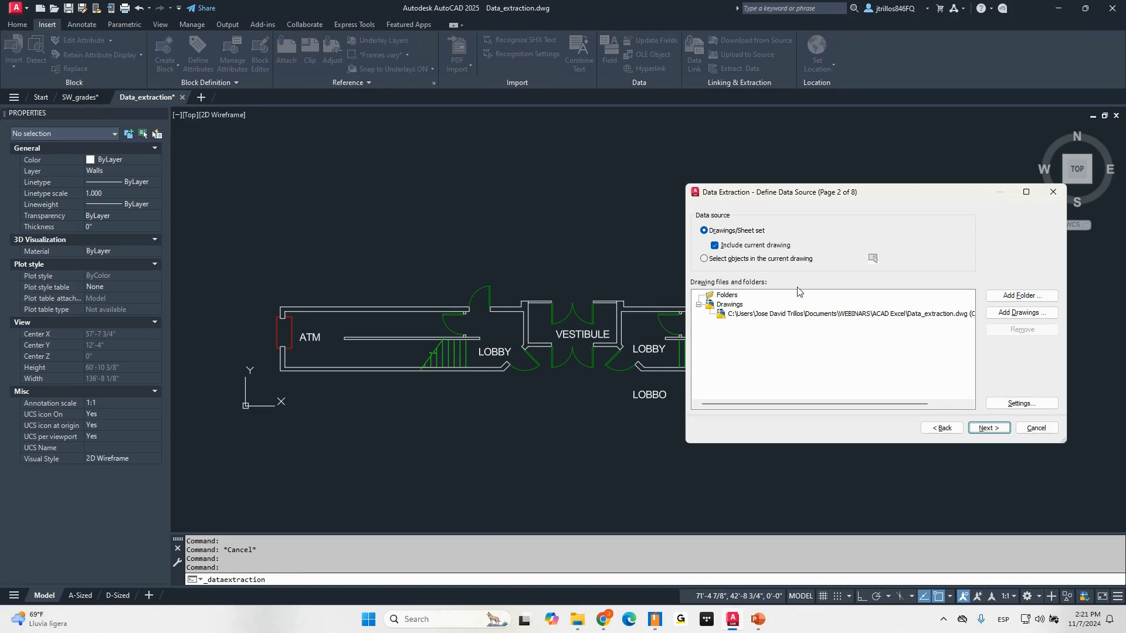
{"action": "left_click_drag", "start_coordinate": [801, 191], "coordinate": [739, 167]}
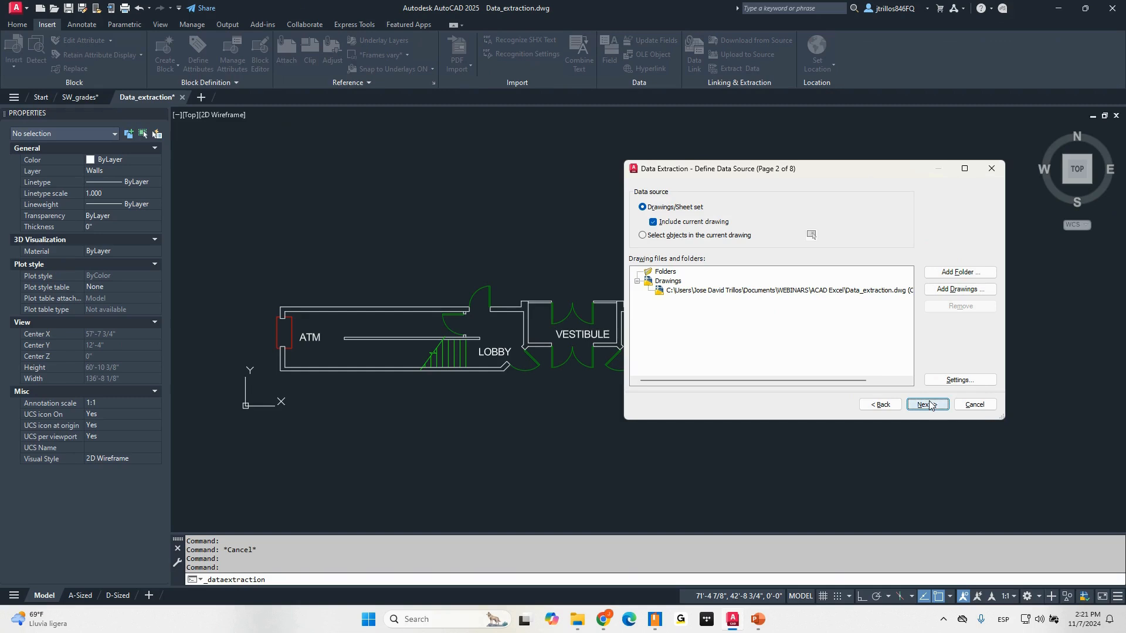
{"action": "left_click", "coordinate": [976, 385]}
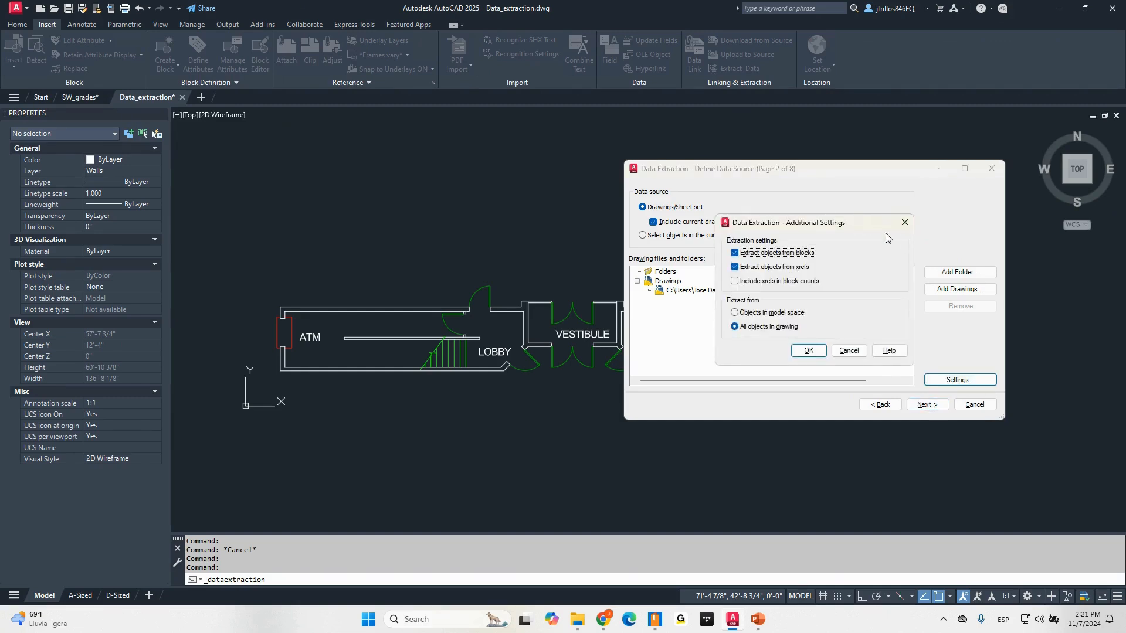
{"action": "left_click", "coordinate": [904, 224]}
{"action": "left_click", "coordinate": [927, 405]}
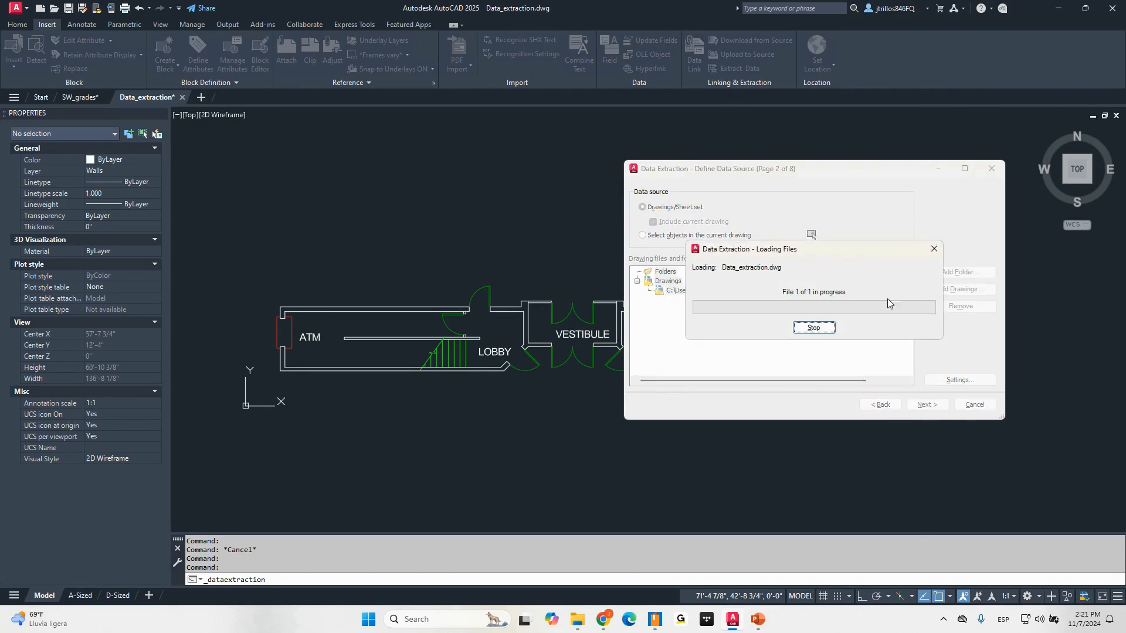
- Try limiting the object list to blocks only and to blocks with attributes only, then restore the full list
{"action": "left_click_drag", "start_coordinate": [766, 173], "coordinate": [706, 164]}
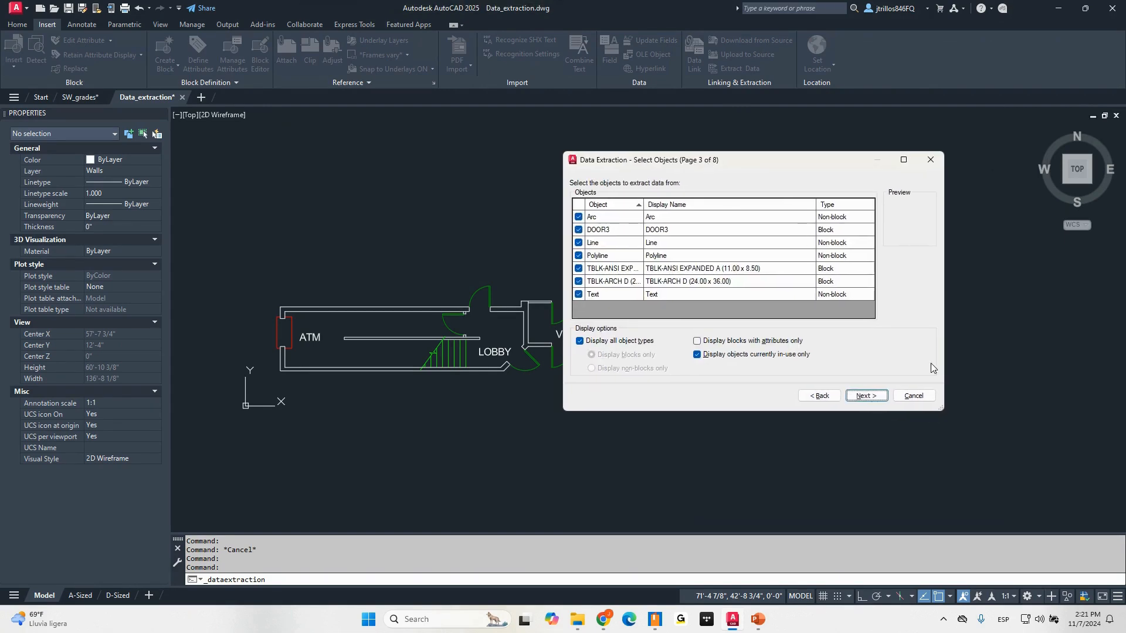
{"action": "left_click_drag", "start_coordinate": [942, 412], "coordinate": [995, 444]}
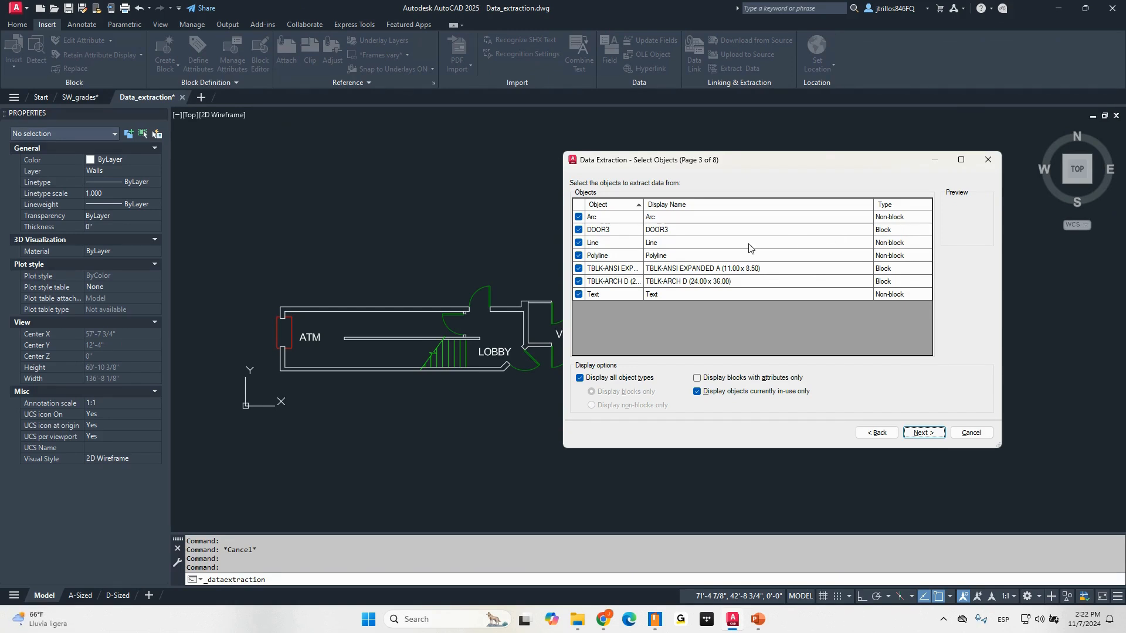
{"action": "left_click_drag", "start_coordinate": [679, 159], "coordinate": [749, 157]}
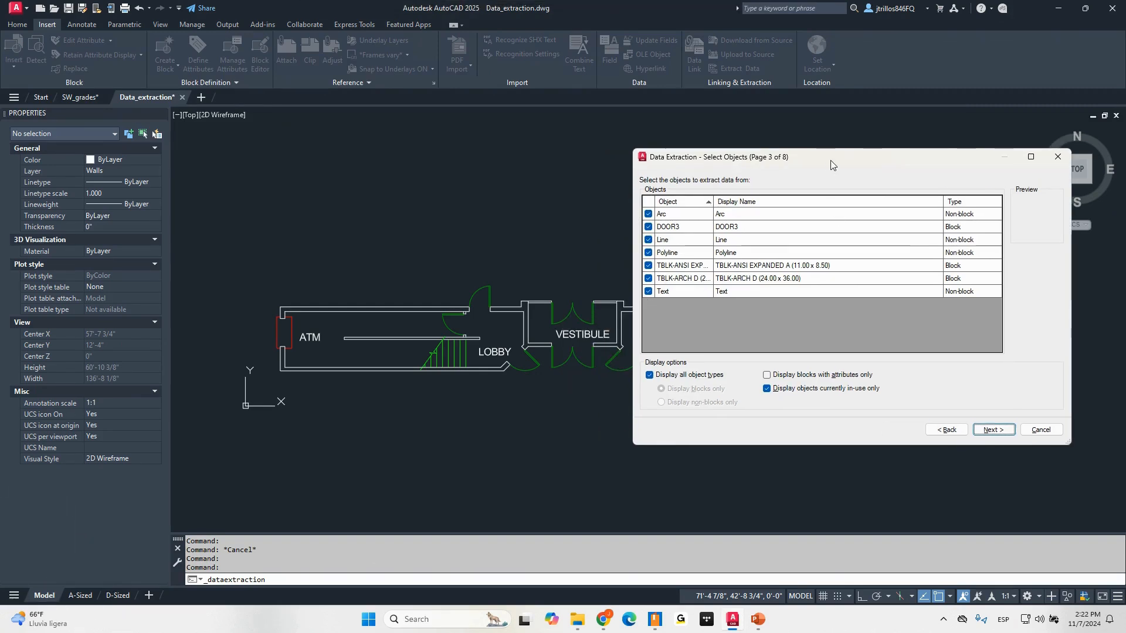
{"action": "left_click_drag", "start_coordinate": [830, 165], "coordinate": [810, 170]}
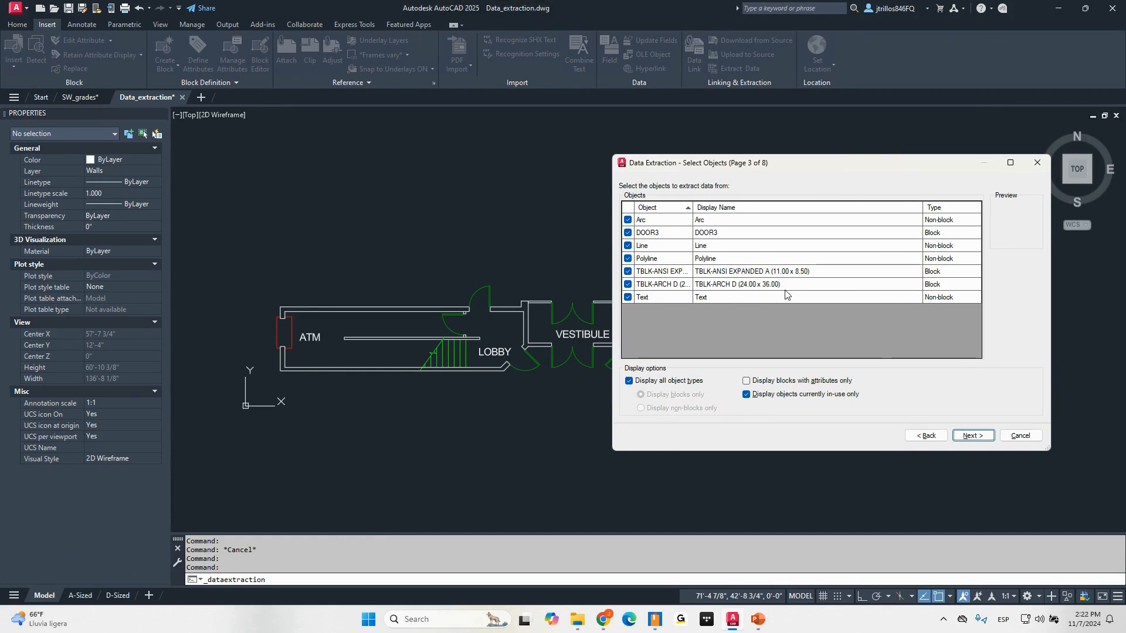
{"action": "left_click", "coordinate": [695, 383]}
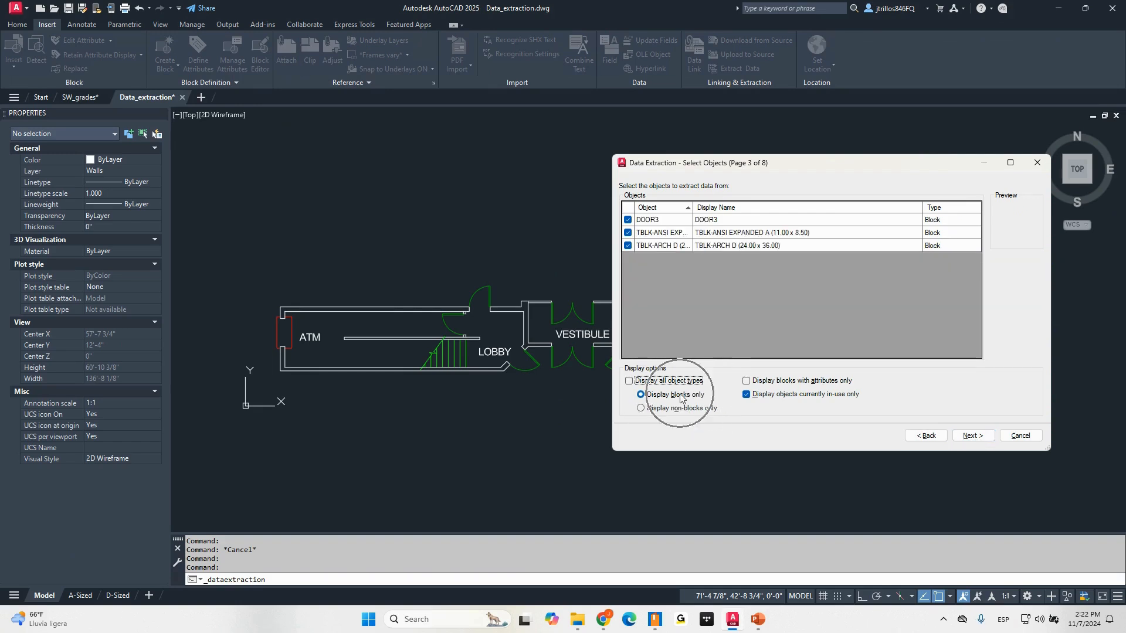
{"action": "left_click", "coordinate": [680, 381]}
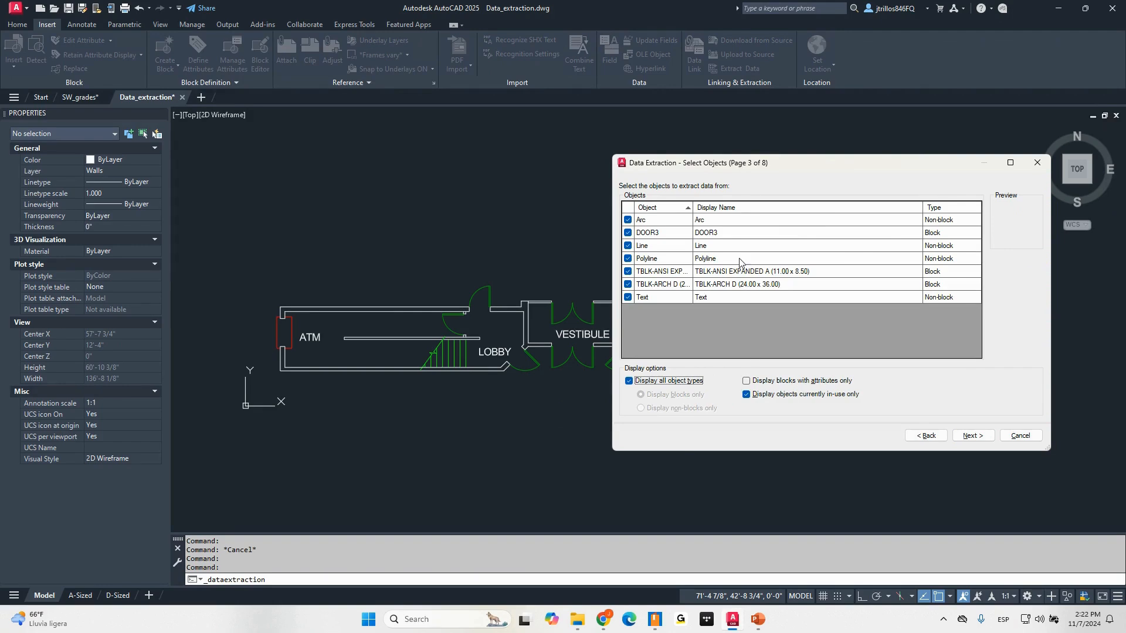
{"action": "left_click", "coordinate": [775, 382]}
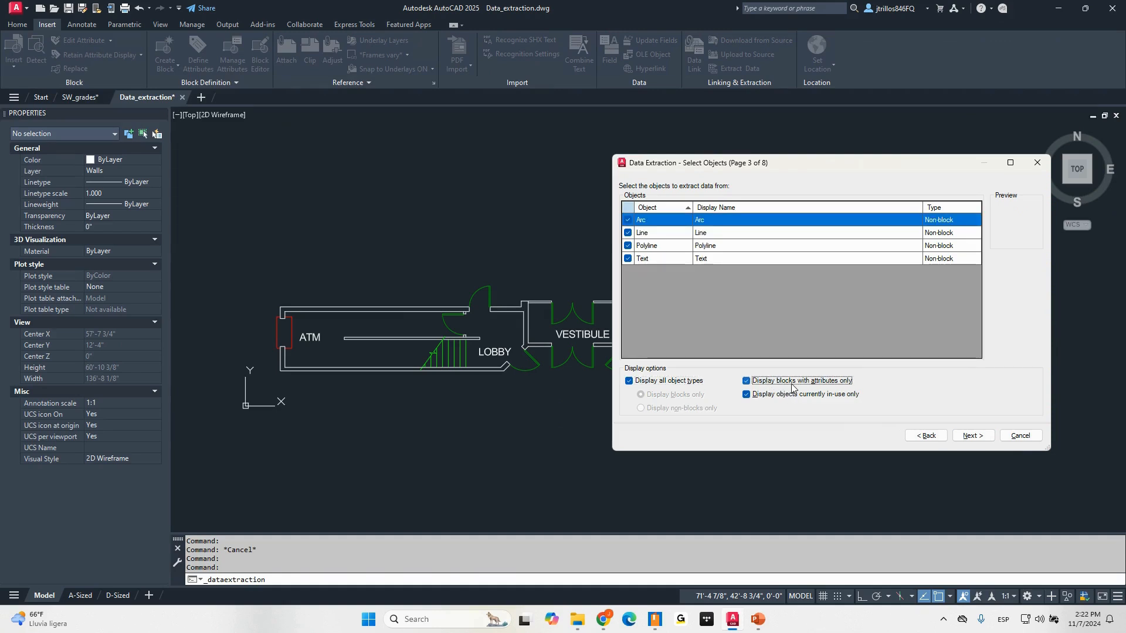
{"action": "left_click", "coordinate": [792, 384]}
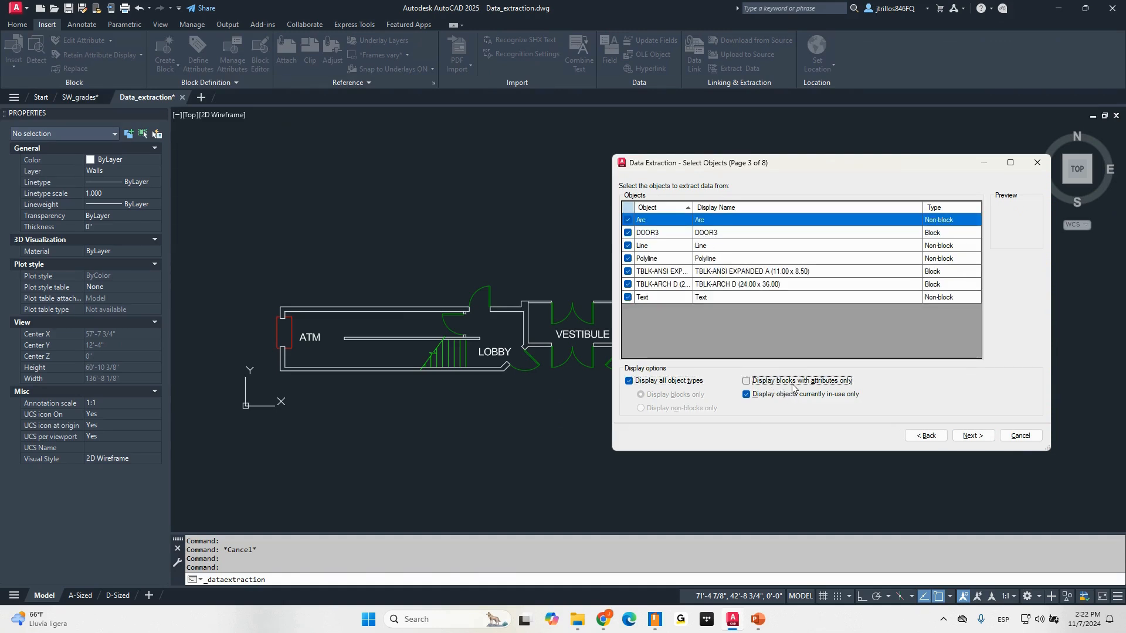
- Exclude DOOR3 and both TBLK title blocks, keep Arc, Line, Polyline and Text for extraction, and continue to the property selection
{"action": "left_click", "coordinate": [628, 220]}
{"action": "left_click", "coordinate": [628, 233]}
{"action": "left_click", "coordinate": [627, 233]}
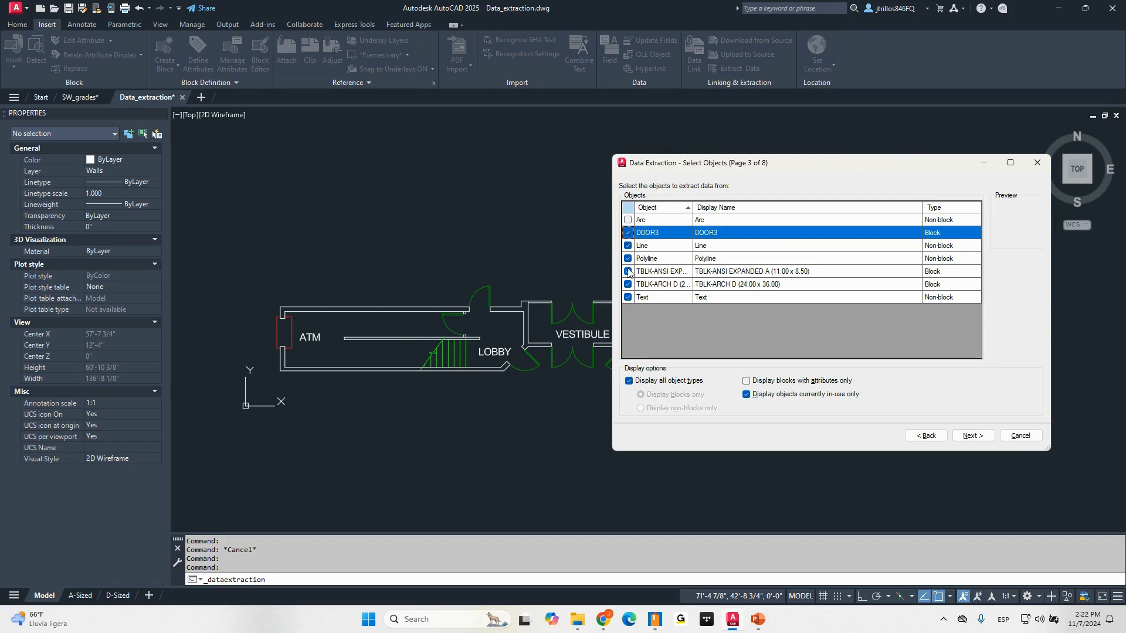
{"action": "left_click", "coordinate": [627, 271]}
{"action": "left_click", "coordinate": [627, 285]}
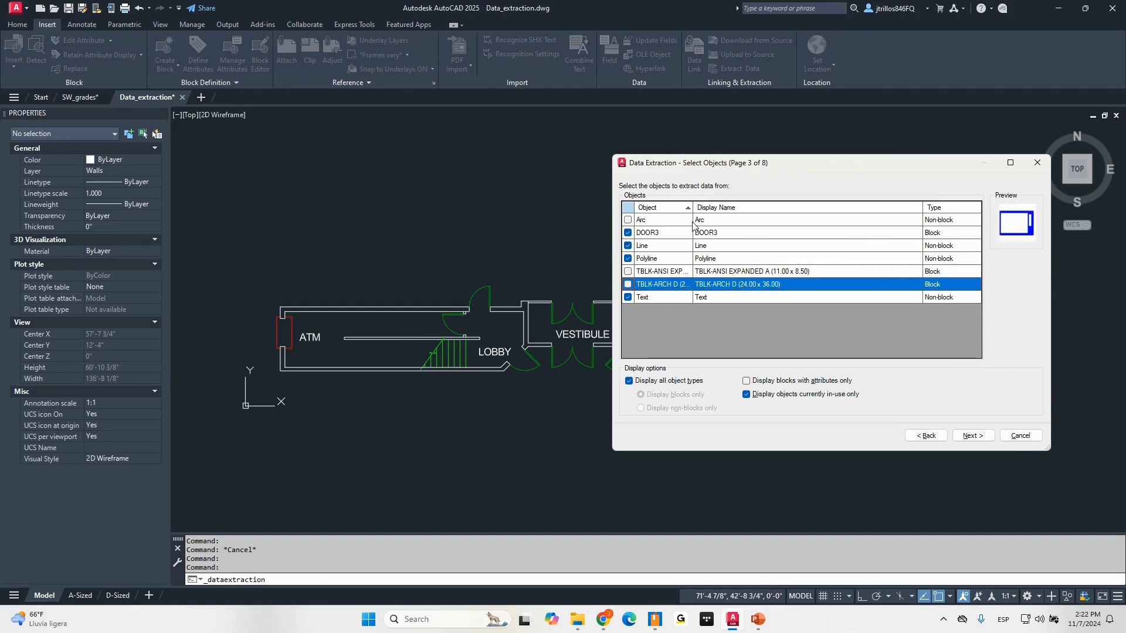
{"action": "left_click", "coordinate": [628, 232]}
{"action": "left_click", "coordinate": [628, 220]}
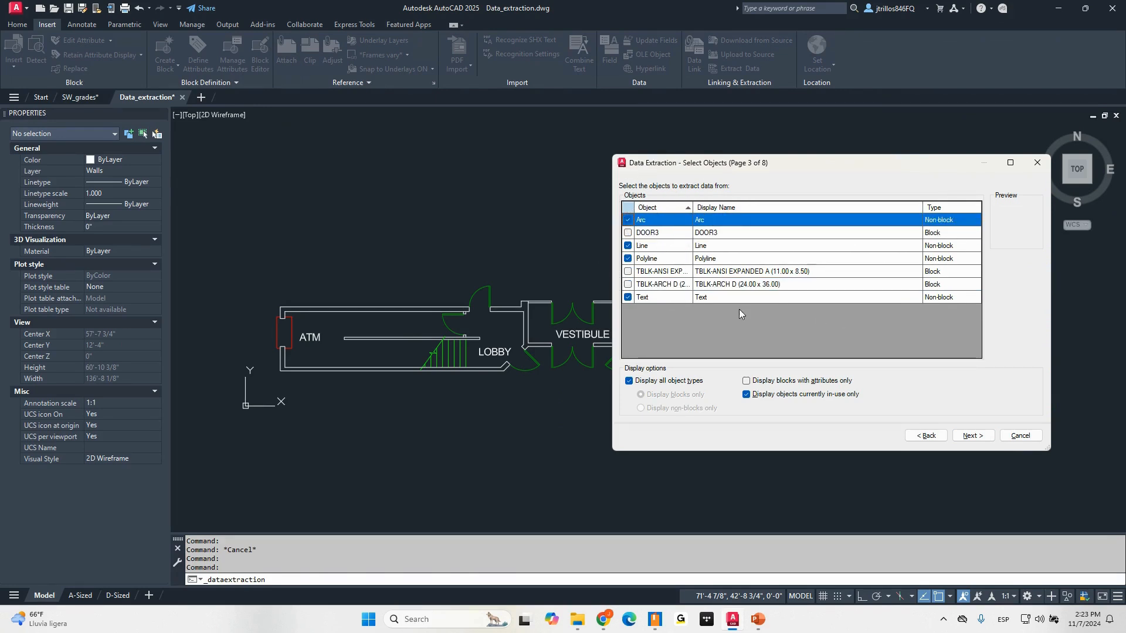
{"action": "left_click", "coordinate": [967, 438]}
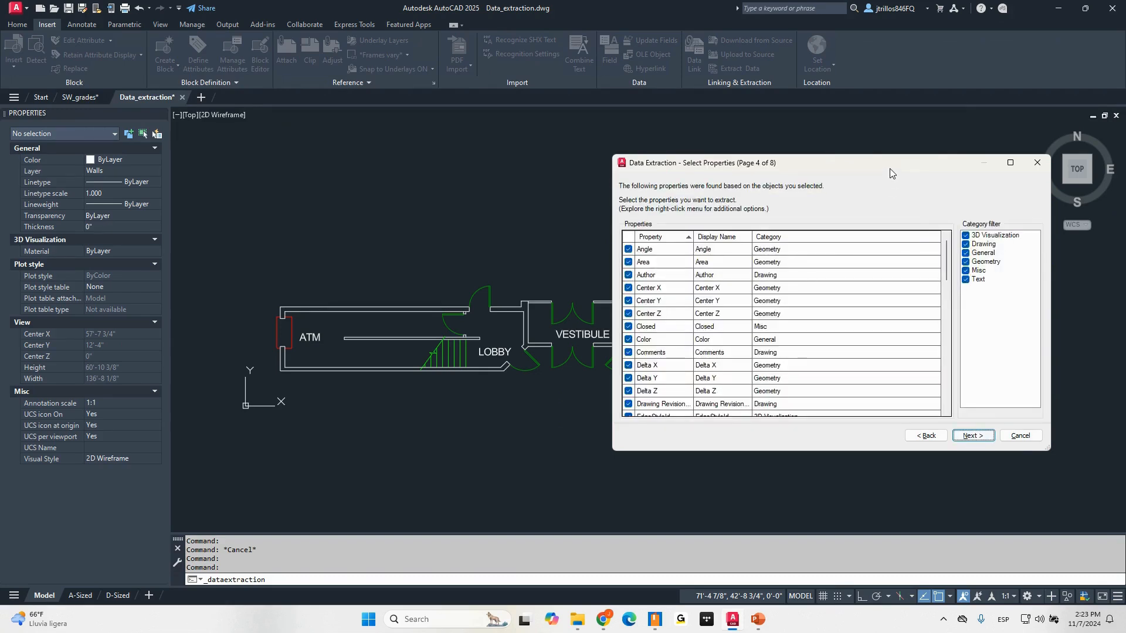
- Filter the properties to the Geometry category only, turning off 3D Visualization, Drawing, General, Misc and Text
{"action": "left_click_drag", "start_coordinate": [889, 167], "coordinate": [757, 164]}
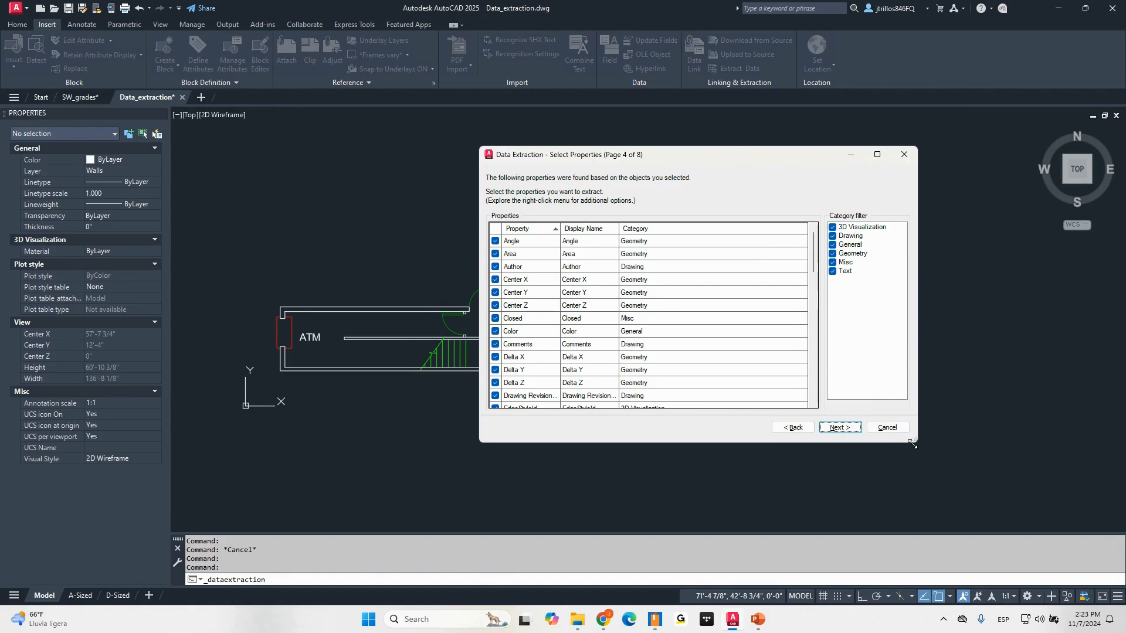
{"action": "left_click_drag", "start_coordinate": [918, 442], "coordinate": [1024, 499]}
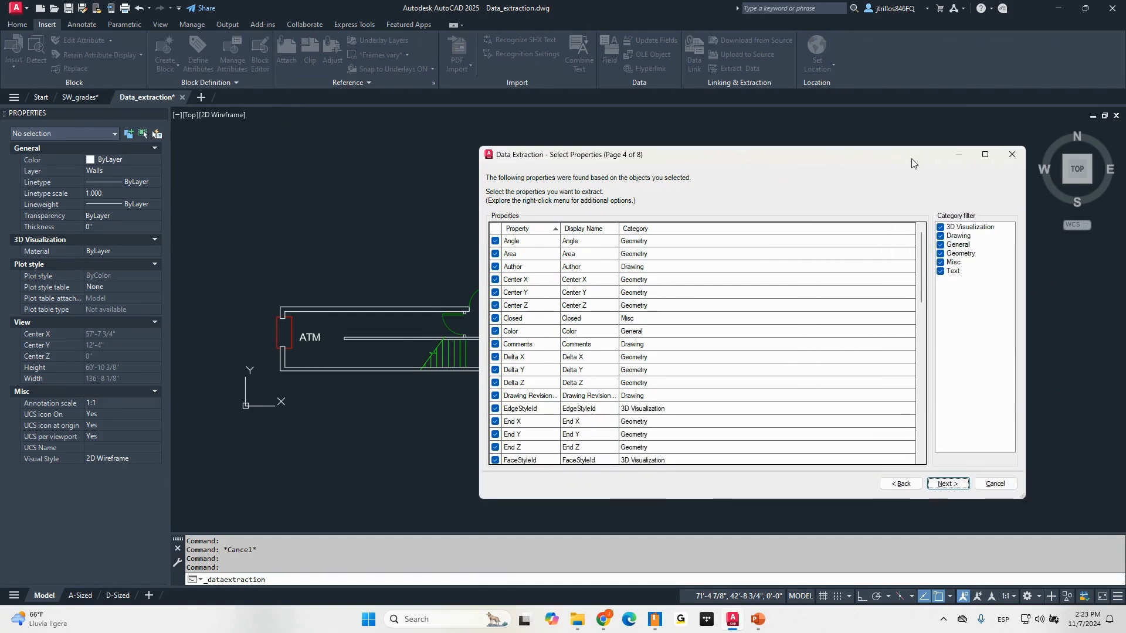
{"action": "left_click_drag", "start_coordinate": [916, 165], "coordinate": [881, 154]}
{"action": "left_click_drag", "start_coordinate": [887, 256], "coordinate": [881, 217]}
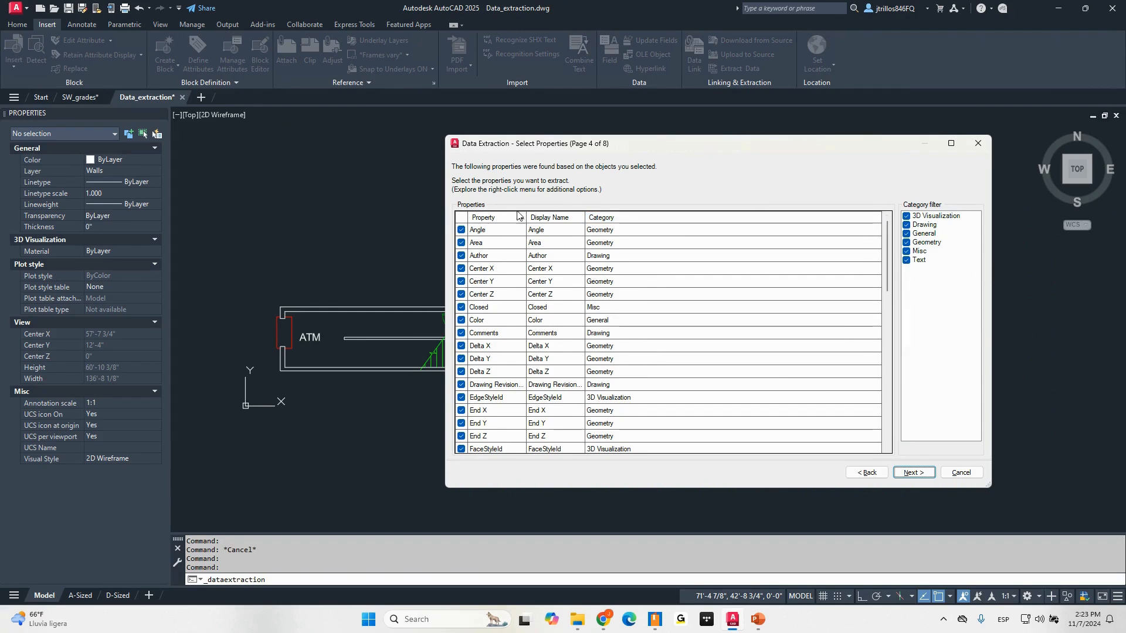
{"action": "left_click", "coordinate": [906, 215]}
{"action": "left_click", "coordinate": [907, 224]}
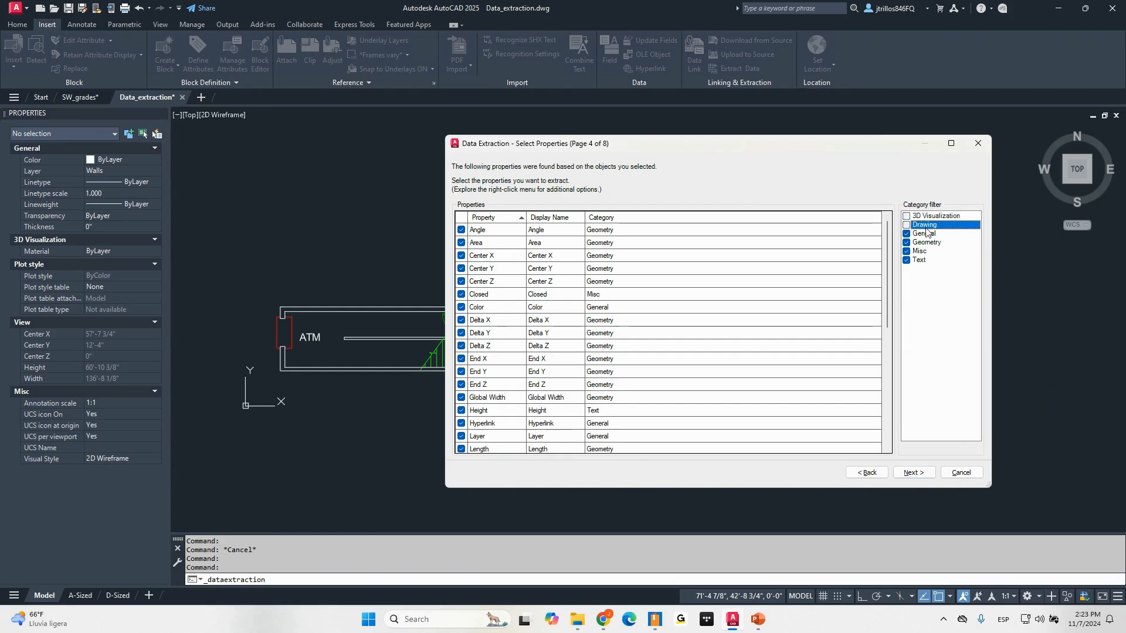
{"action": "left_click", "coordinate": [926, 243]}
{"action": "left_click", "coordinate": [926, 243]}
{"action": "left_click", "coordinate": [924, 233]}
{"action": "left_click", "coordinate": [919, 251]}
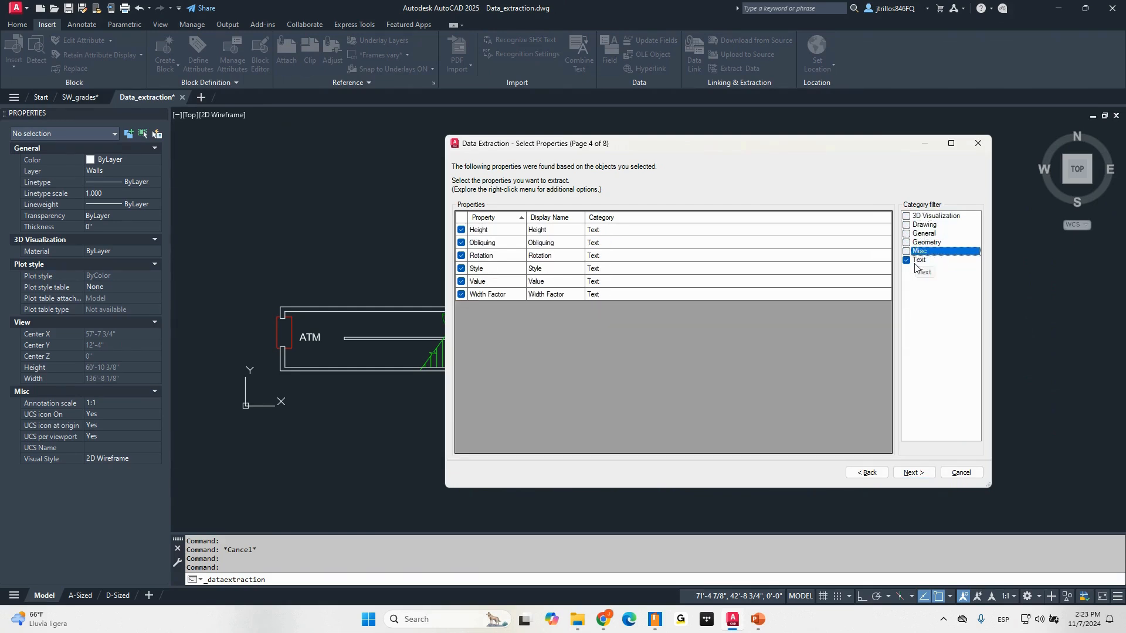
{"action": "left_click", "coordinate": [921, 261]}
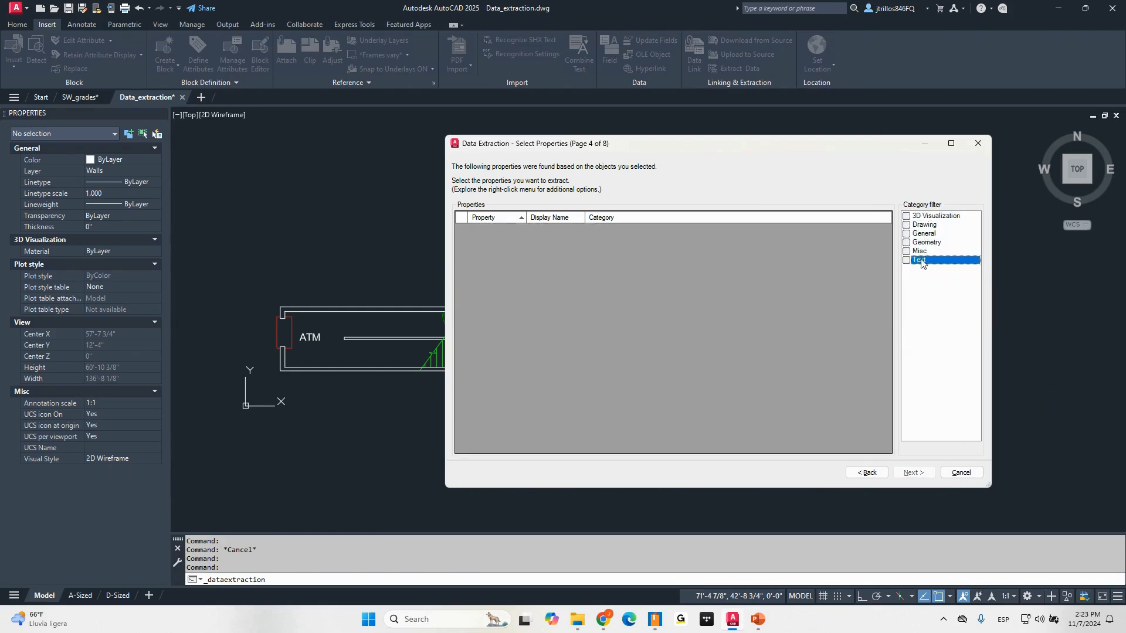
{"action": "left_click", "coordinate": [927, 226]}
{"action": "left_click", "coordinate": [929, 227]}
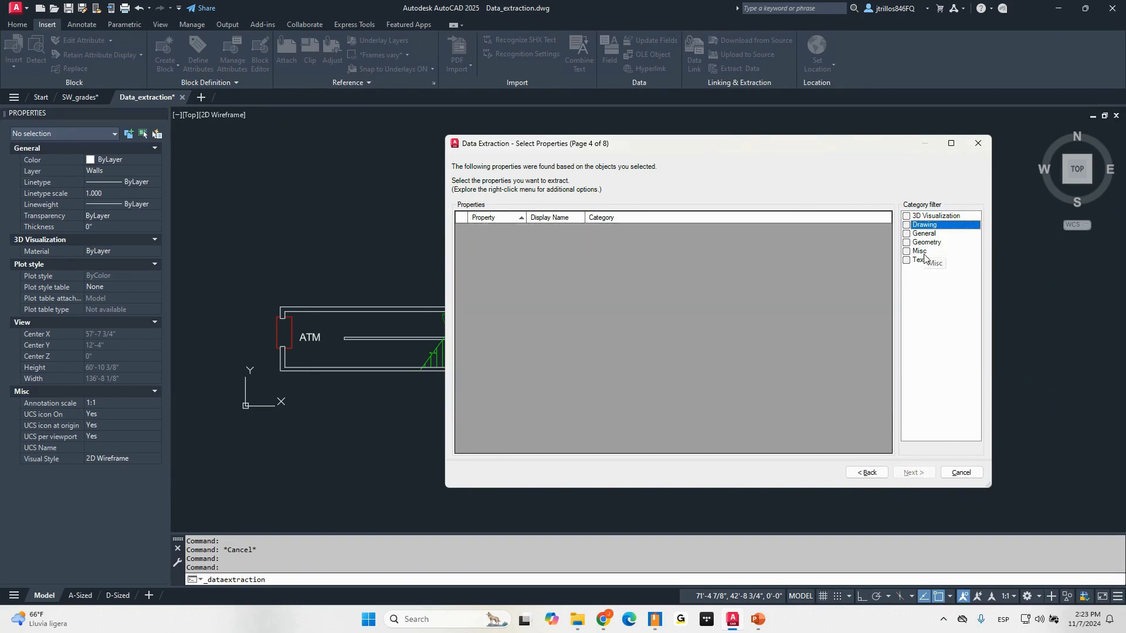
{"action": "left_click", "coordinate": [925, 243]}
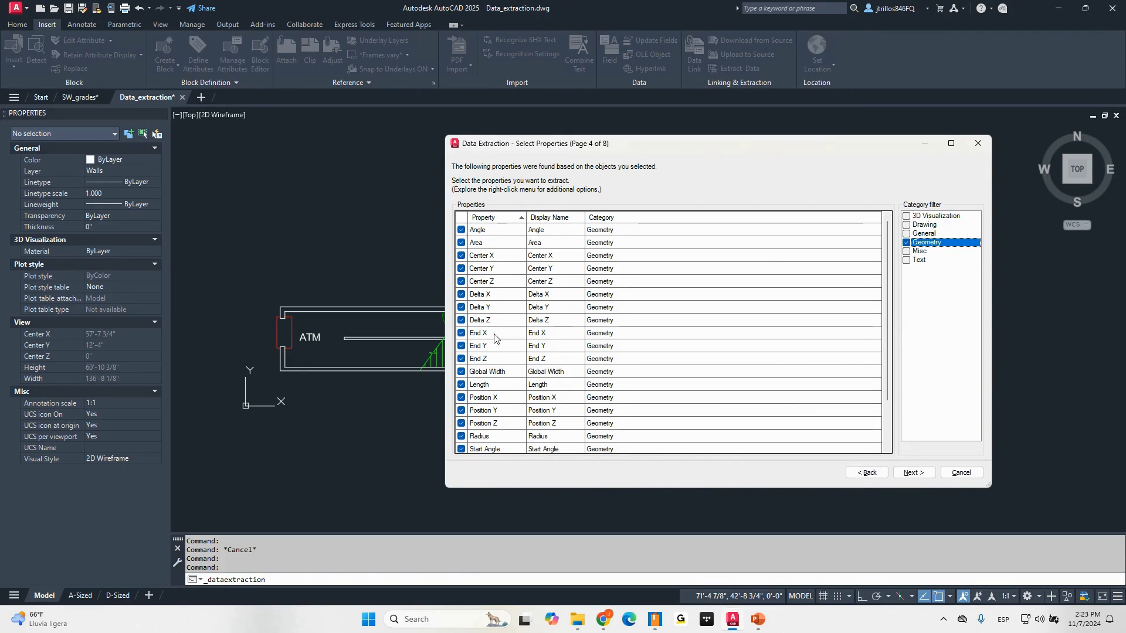
- Deselect all Geometry properties at once, and include only Length and Radius in the extraction
{"action": "scroll", "coordinate": [497, 339], "scroll_direction": "down", "scroll_amount": 2}
{"action": "scroll", "coordinate": [511, 440], "scroll_direction": "up", "scroll_amount": 2}
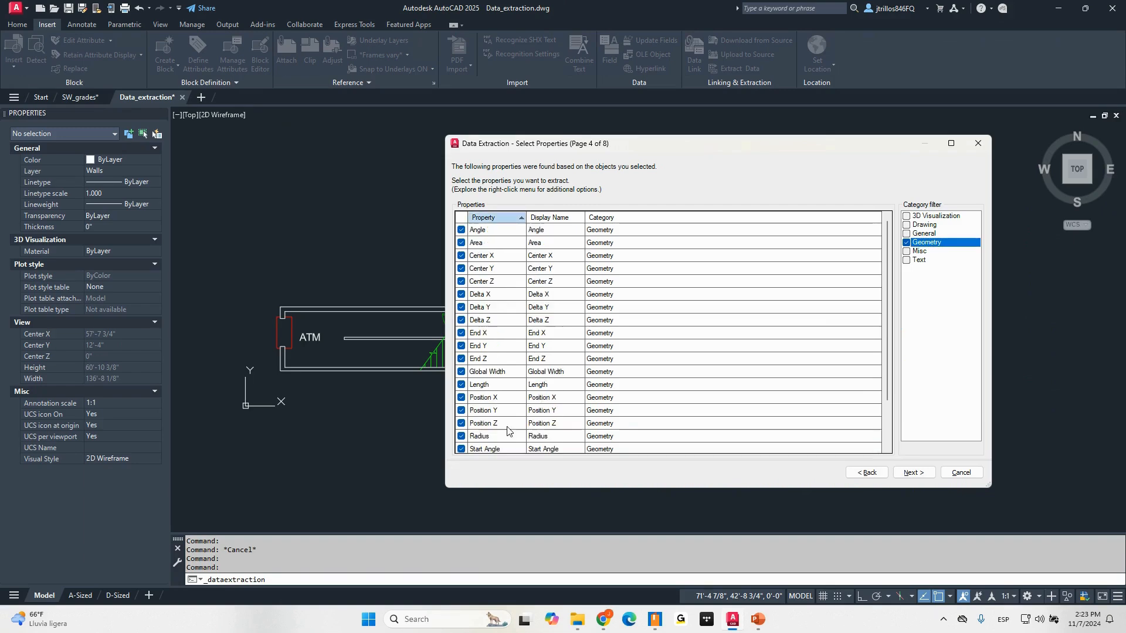
{"action": "key", "text": "ctrl+a"}
{"action": "left_click", "coordinate": [462, 231]}
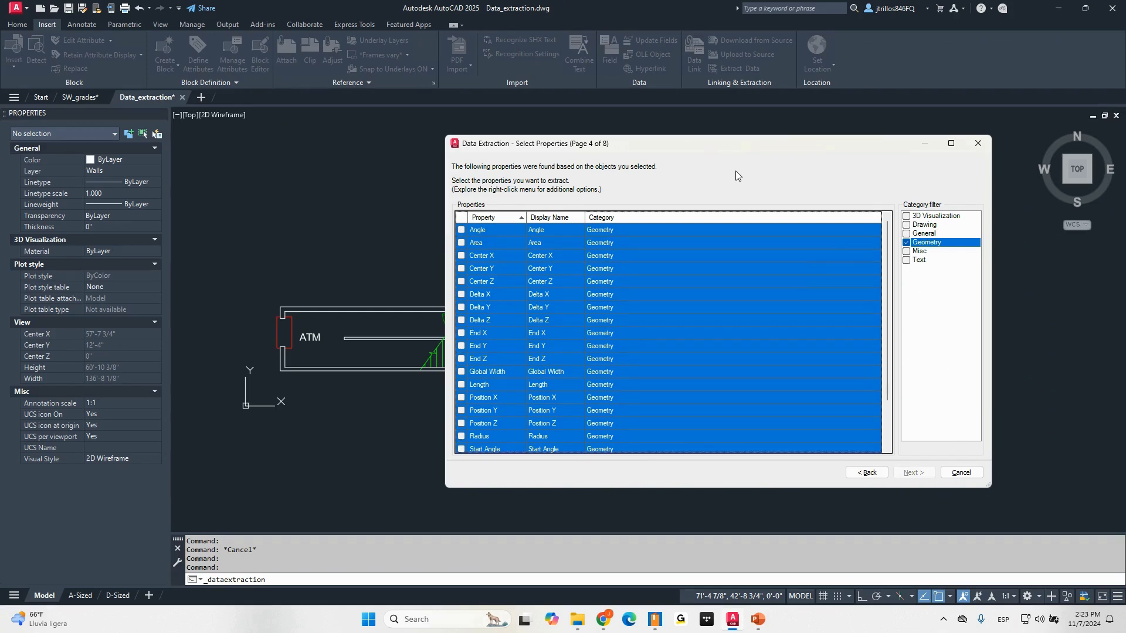
{"action": "left_click", "coordinate": [572, 310]}
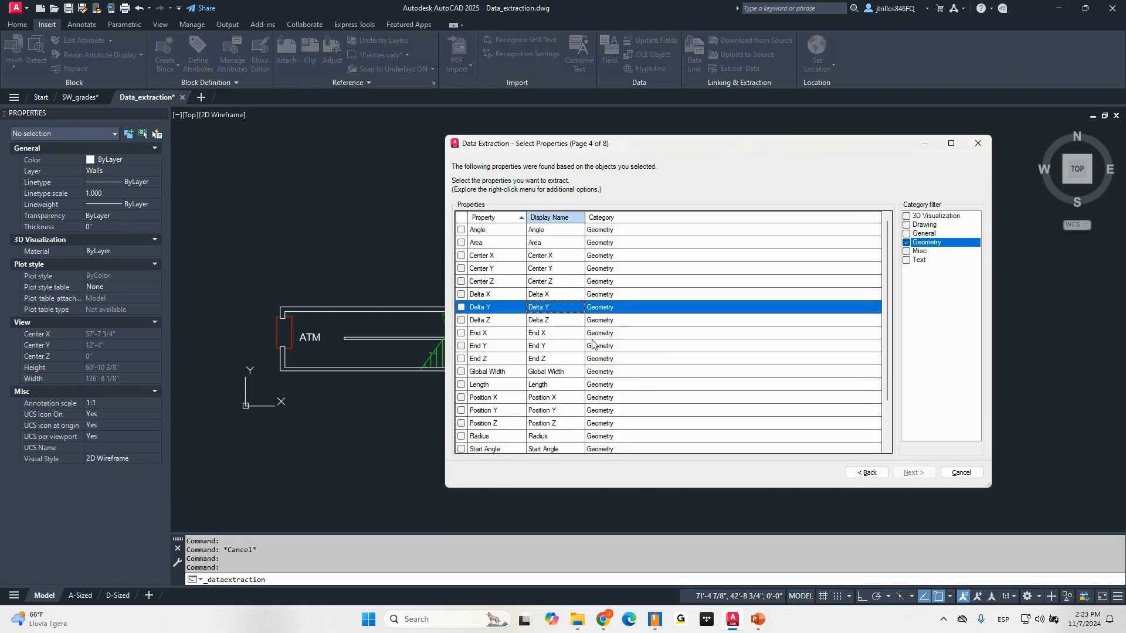
{"action": "left_click", "coordinate": [461, 384]}
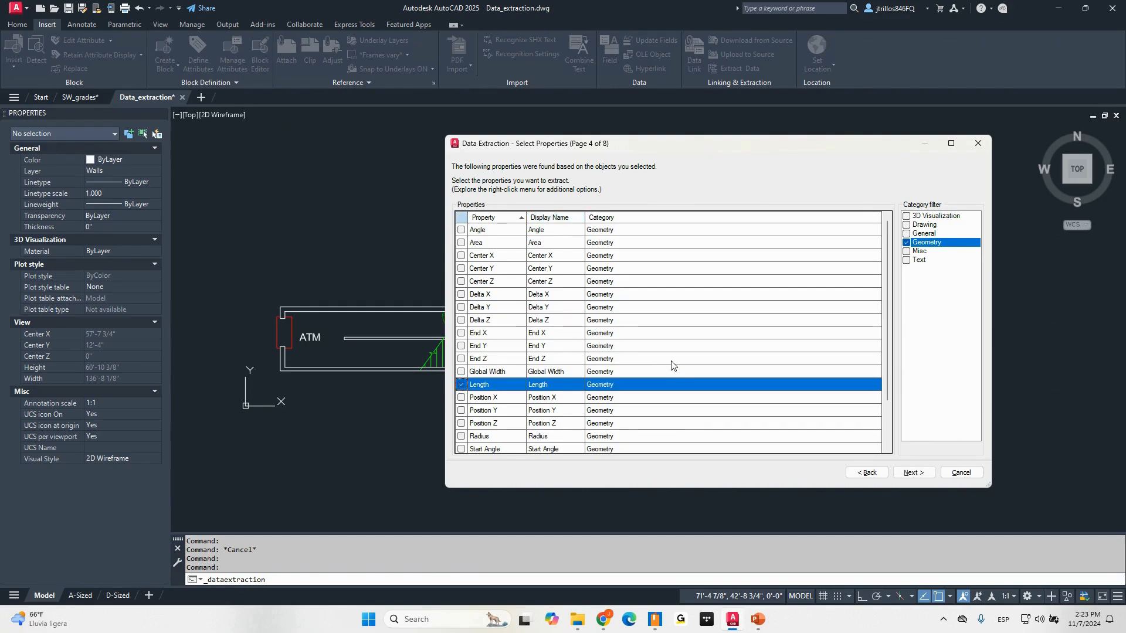
{"action": "scroll", "coordinate": [671, 366], "scroll_direction": "down", "scroll_amount": 1}
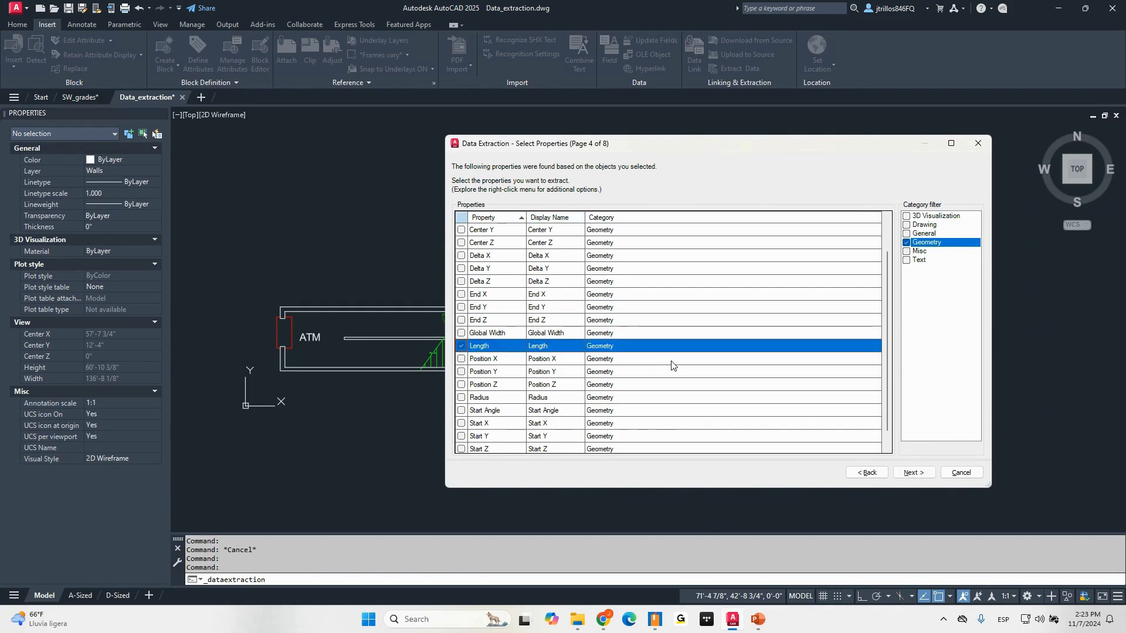
{"action": "left_click", "coordinate": [462, 398]}
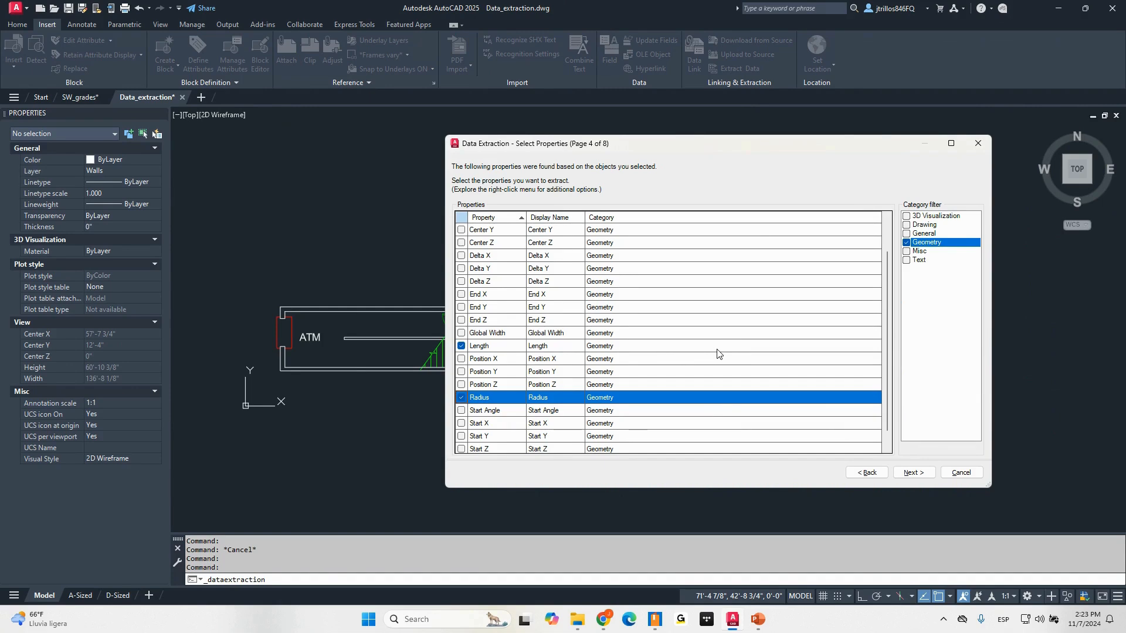
- Filter the property list to the General category only, turning off Geometry
{"action": "scroll", "coordinate": [718, 353], "scroll_direction": "up", "scroll_amount": 1}
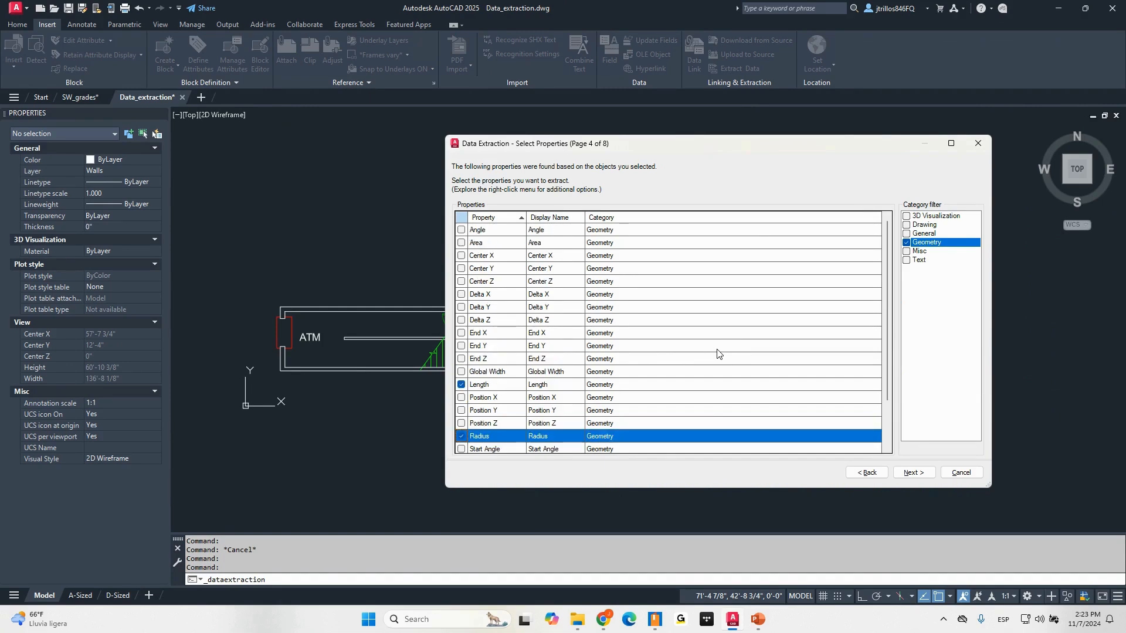
{"action": "scroll", "coordinate": [718, 353], "scroll_direction": "down", "scroll_amount": 1}
{"action": "scroll", "coordinate": [717, 353], "scroll_direction": "down", "scroll_amount": 1}
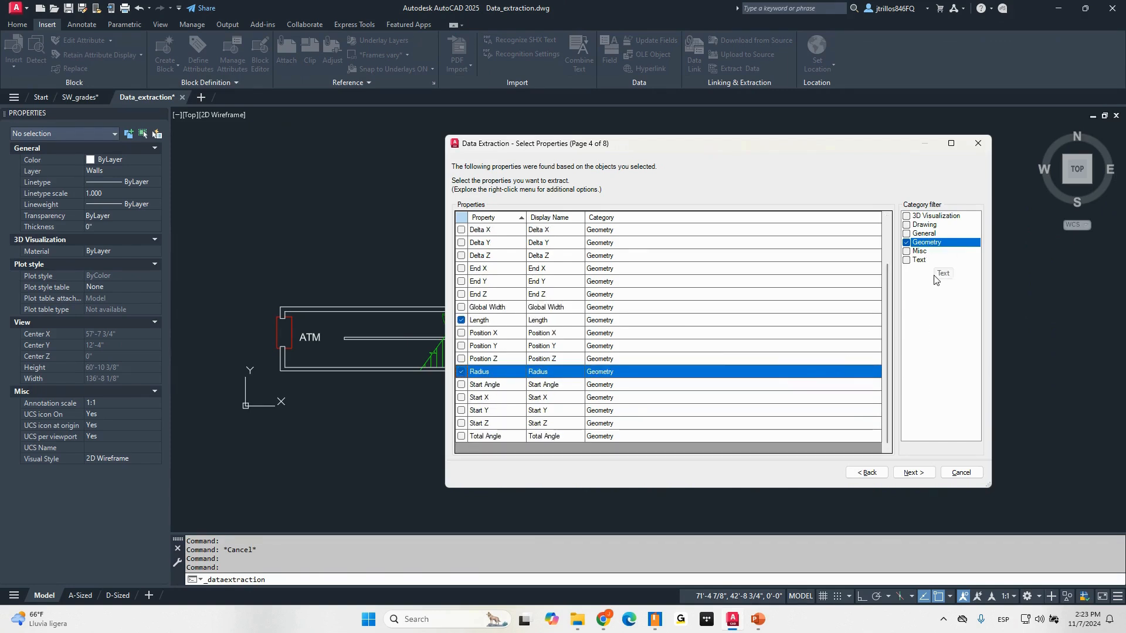
{"action": "left_click", "coordinate": [934, 234]}
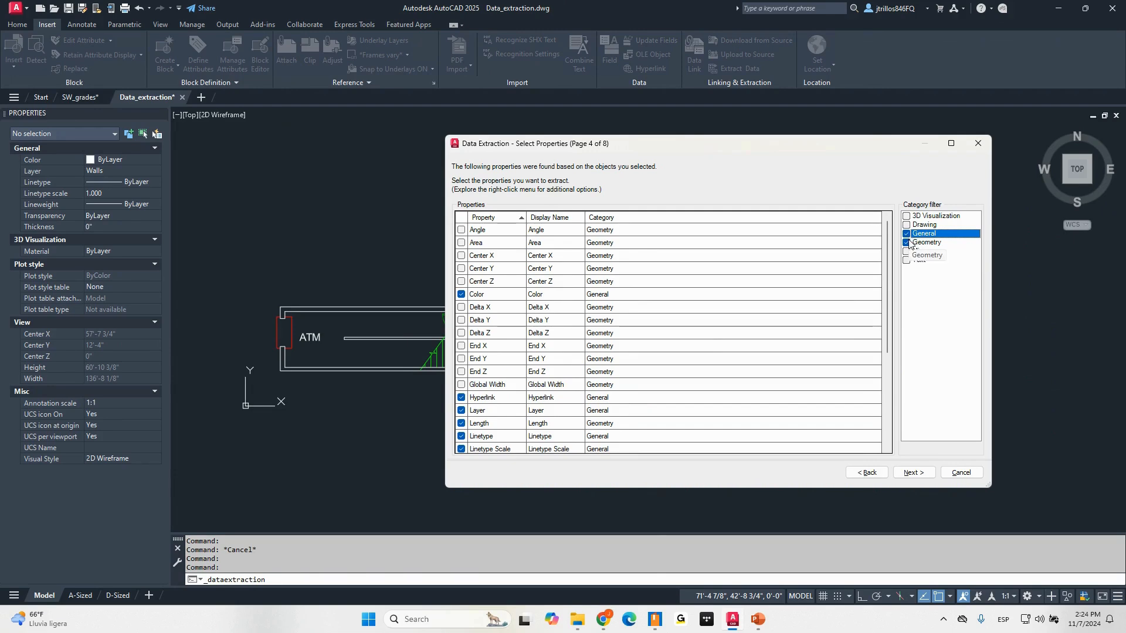
{"action": "left_click", "coordinate": [907, 243]}
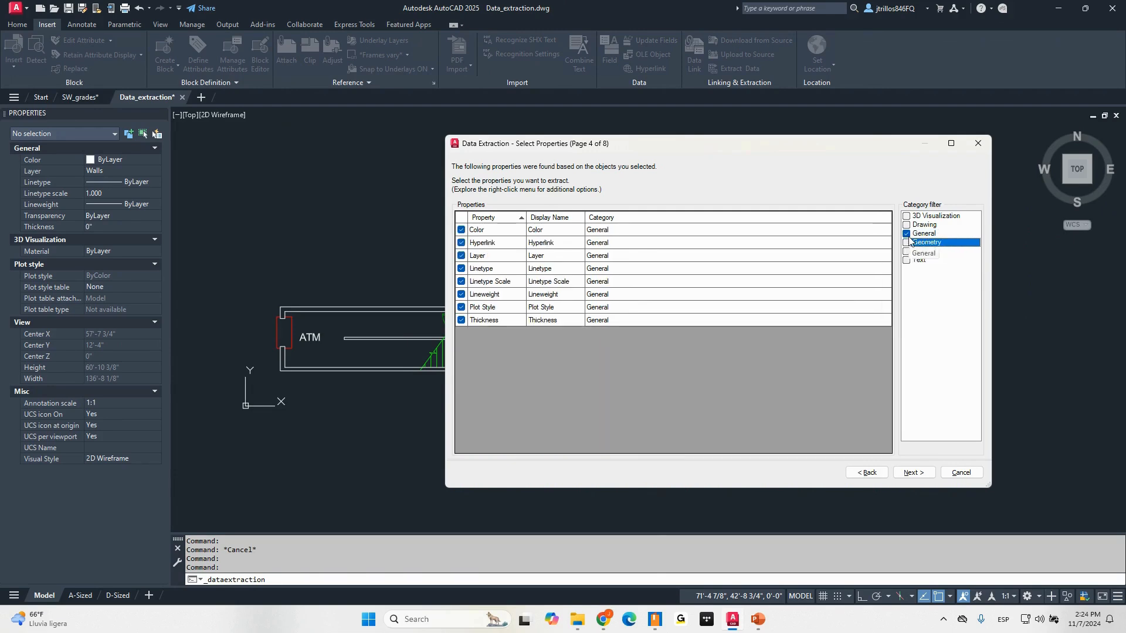
- Keep only Layer among the General properties, excluding Color, Hyperlink, Linetype, Linetype Scale, Lineweight, Plot Style and Thickness
{"action": "left_click", "coordinate": [462, 231]}
{"action": "left_click", "coordinate": [461, 243]}
{"action": "left_click", "coordinate": [461, 256]}
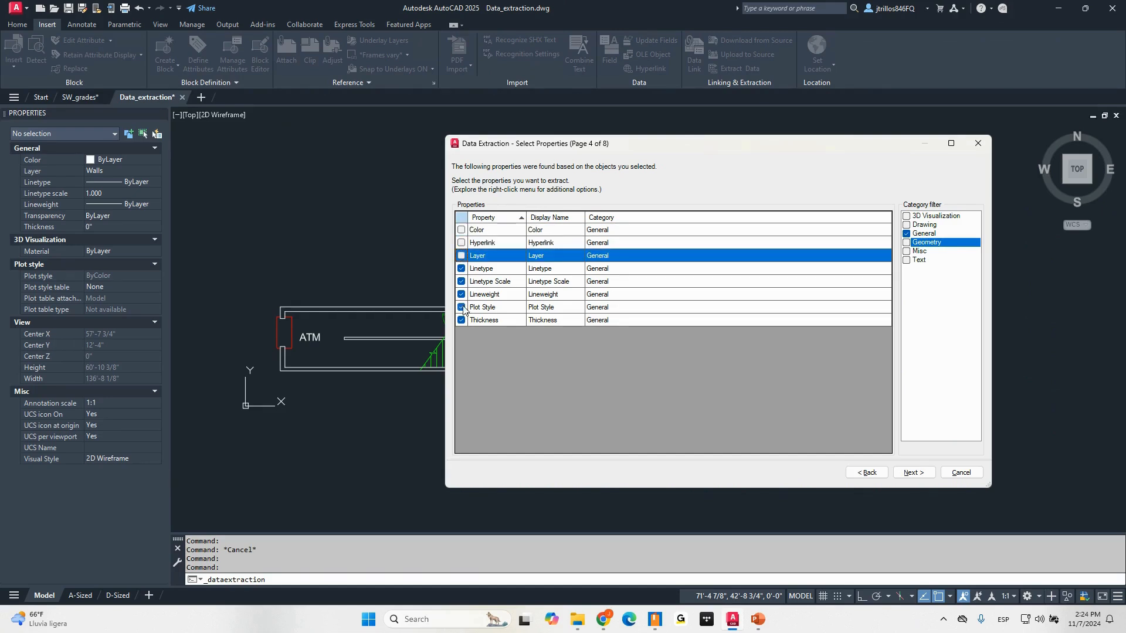
{"action": "left_click", "coordinate": [462, 307]}
{"action": "left_click", "coordinate": [462, 294]}
{"action": "left_click", "coordinate": [460, 269]}
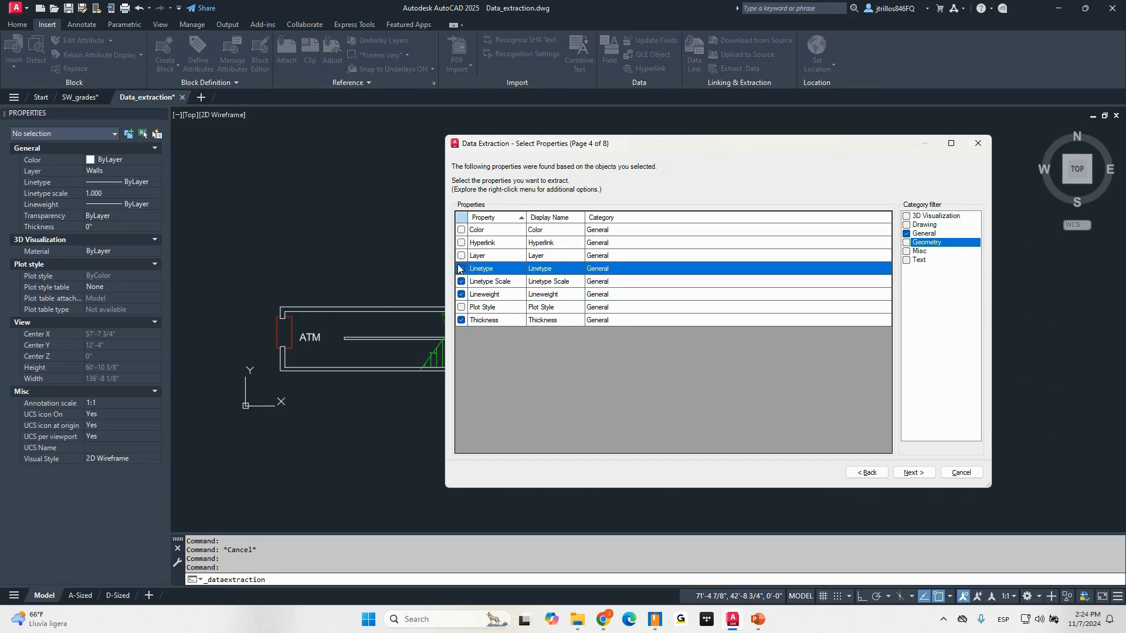
{"action": "left_click", "coordinate": [462, 255]}
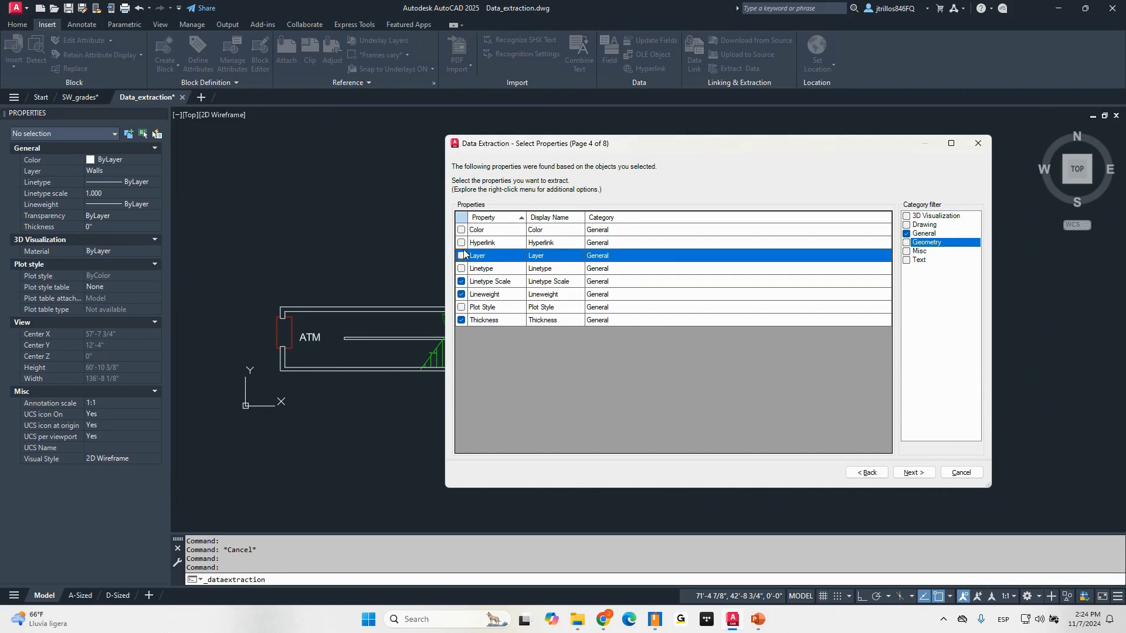
{"action": "left_click", "coordinate": [462, 255]}
{"action": "left_click", "coordinate": [461, 282]}
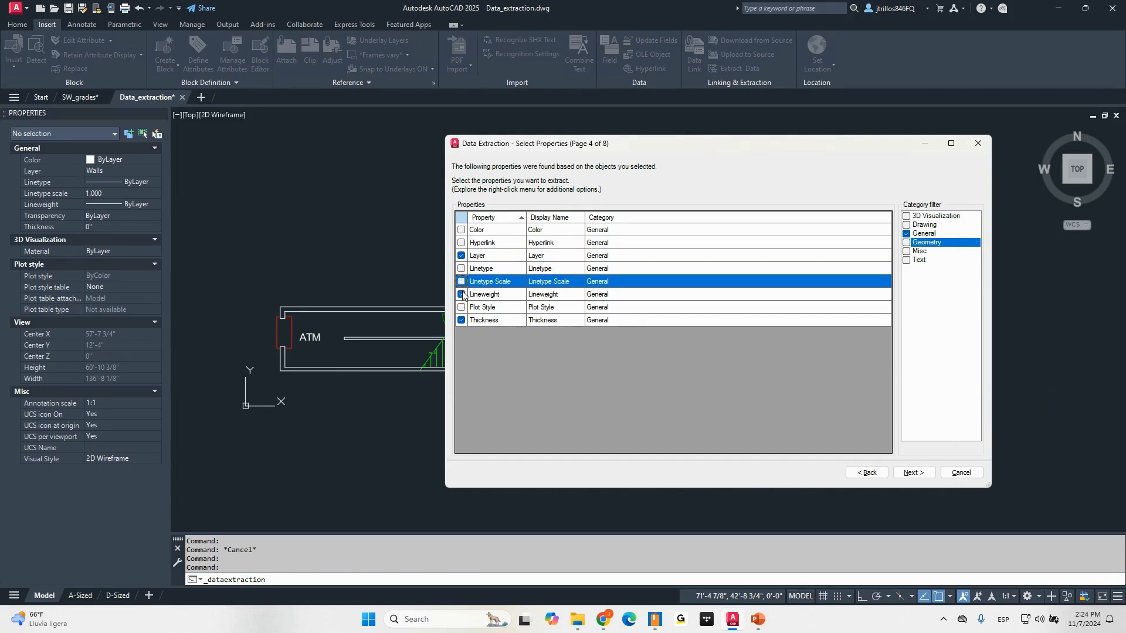
{"action": "left_click", "coordinate": [461, 294]}
{"action": "left_click", "coordinate": [462, 321]}
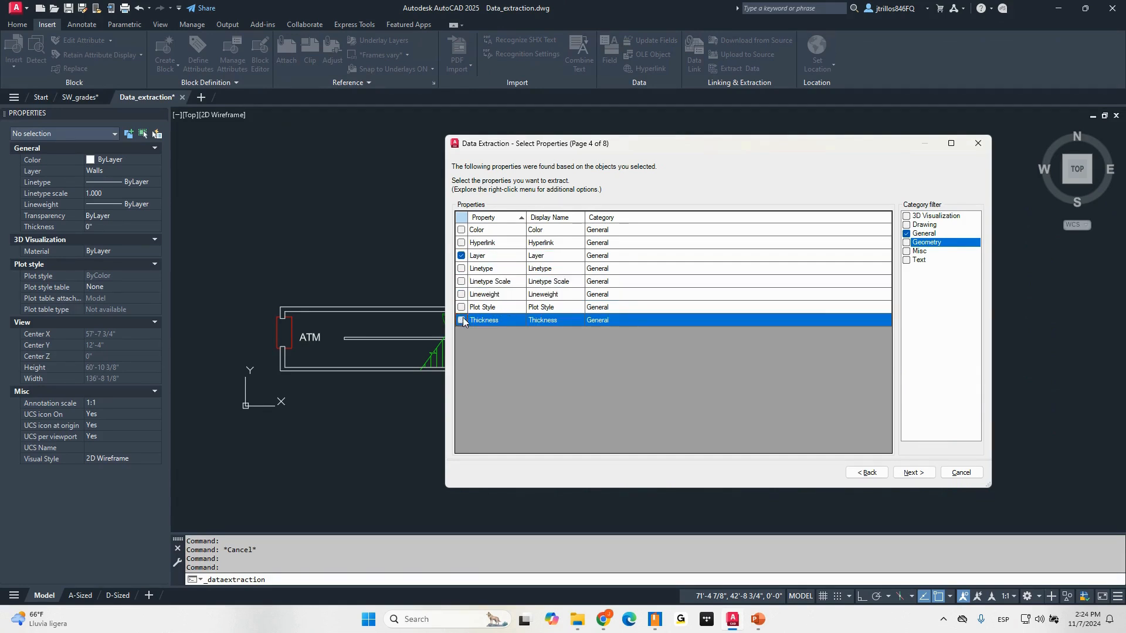
- Filter the list to the Text category and keep only Height, Value and Width Factor, excluding Obliquing, Rotation and Style
{"action": "left_click", "coordinate": [930, 262]}
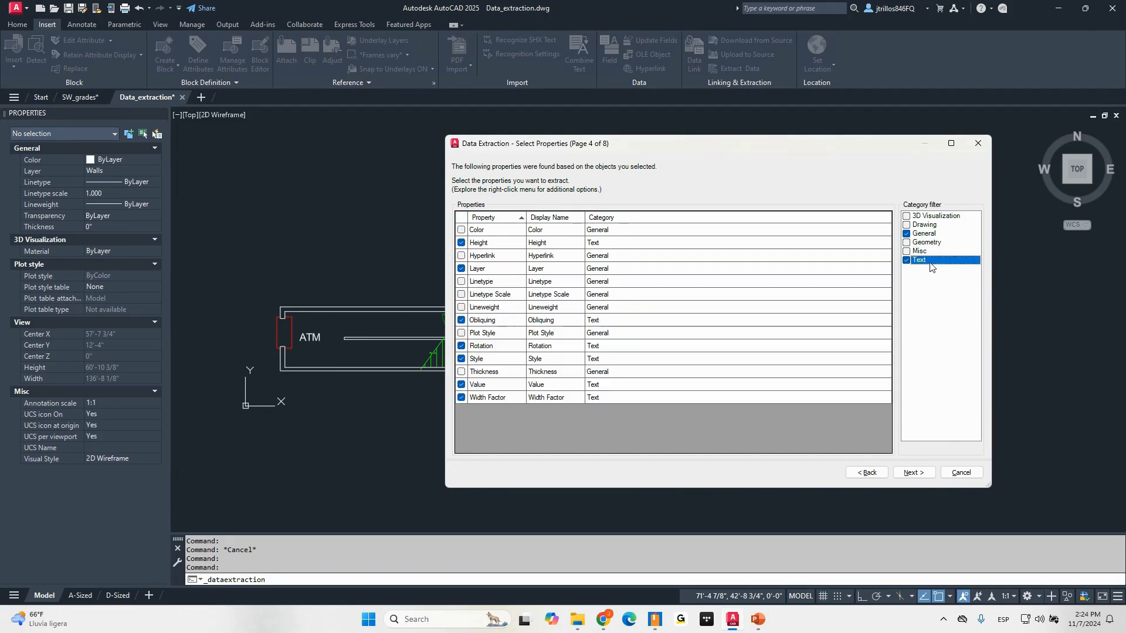
{"action": "left_click", "coordinate": [906, 233]}
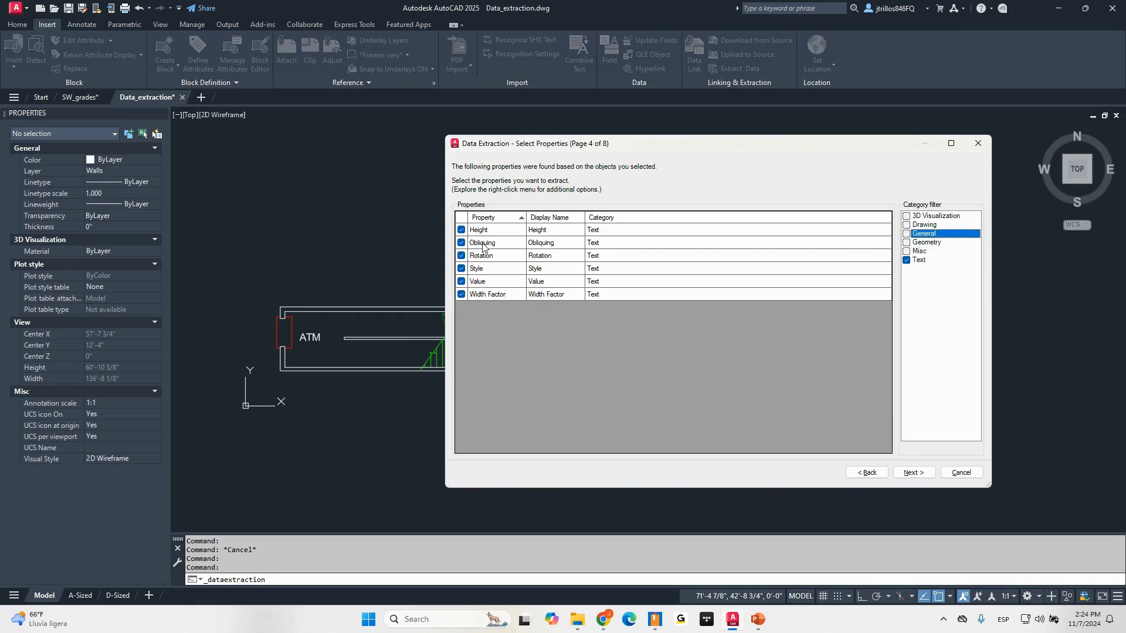
{"action": "left_click", "coordinate": [461, 243]}
{"action": "left_click", "coordinate": [462, 256]}
{"action": "left_click", "coordinate": [462, 268]}
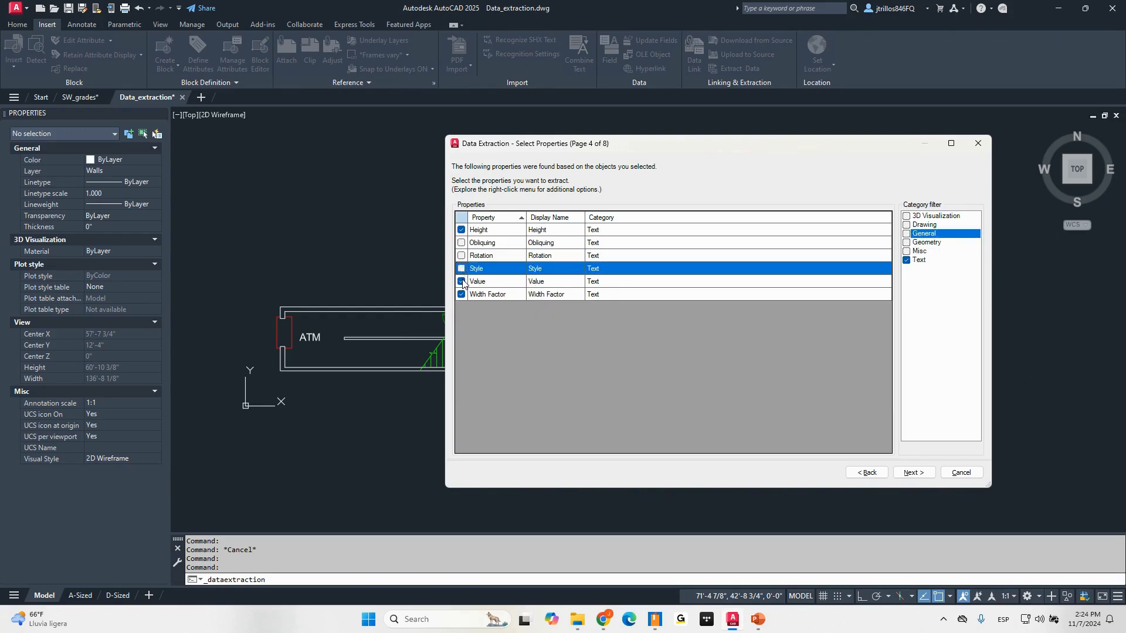
{"action": "left_click", "coordinate": [461, 281]}
{"action": "left_click", "coordinate": [462, 294]}
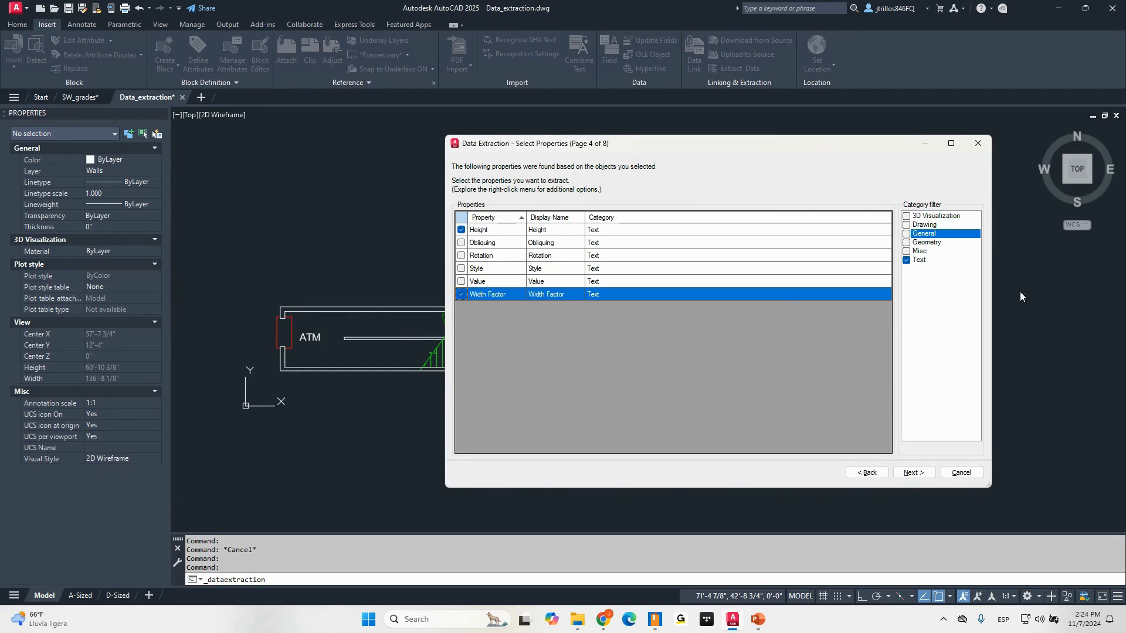
{"action": "left_click", "coordinate": [462, 282]}
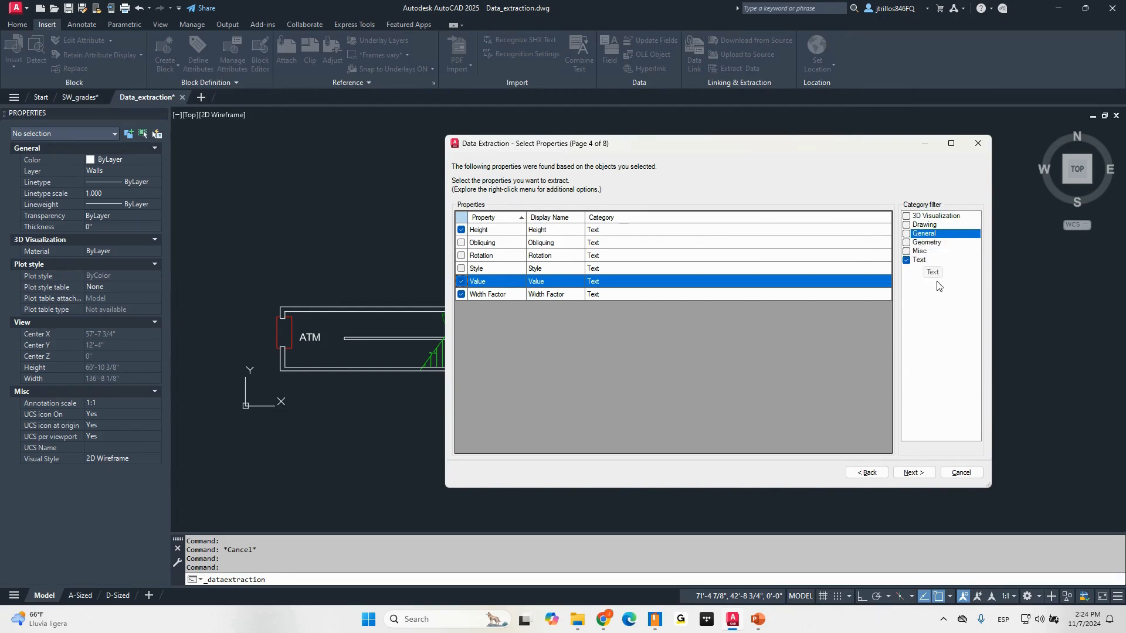
- Show the General and Geometry categories together with Text, and continue to the Refine Data page
{"action": "left_click", "coordinate": [918, 236]}
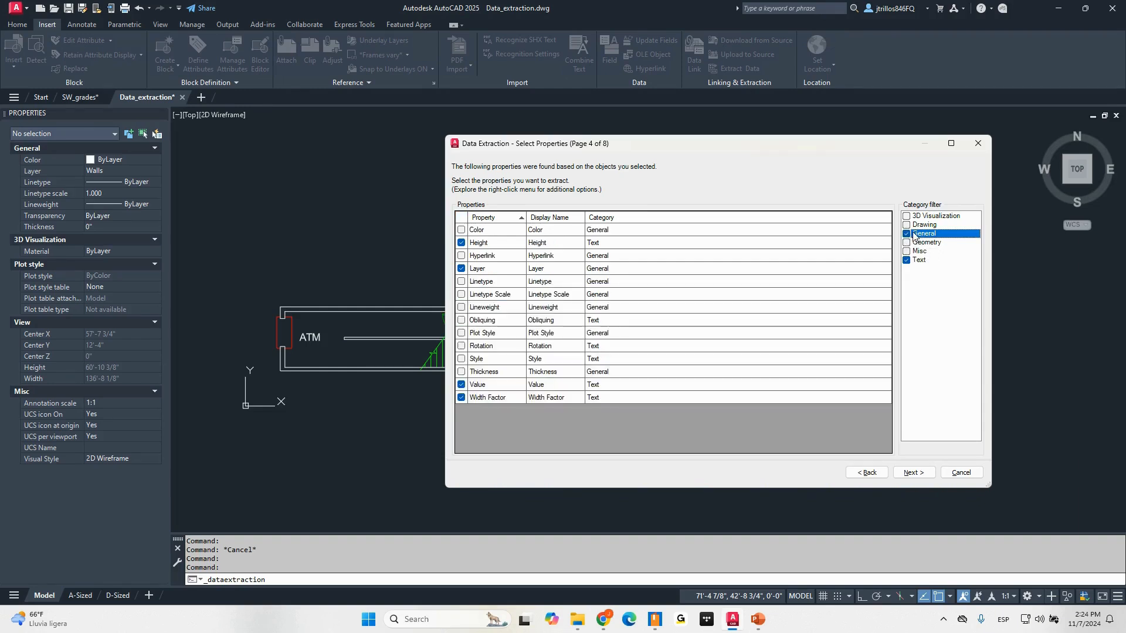
{"action": "left_click", "coordinate": [461, 243]}
{"action": "left_click", "coordinate": [906, 234]}
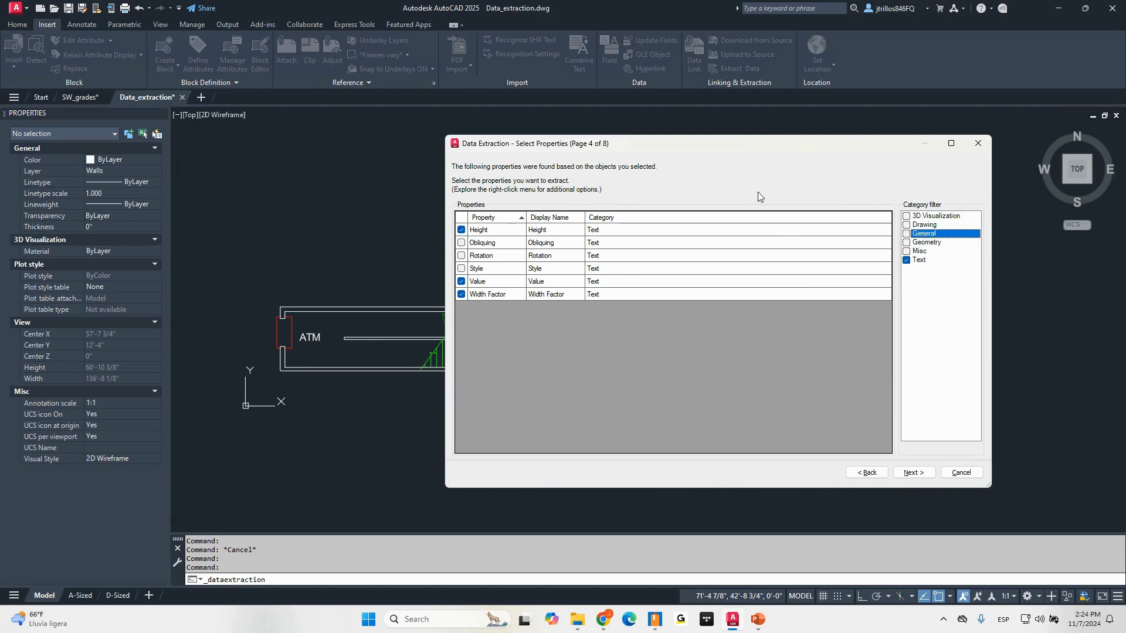
{"action": "left_click", "coordinate": [906, 234]}
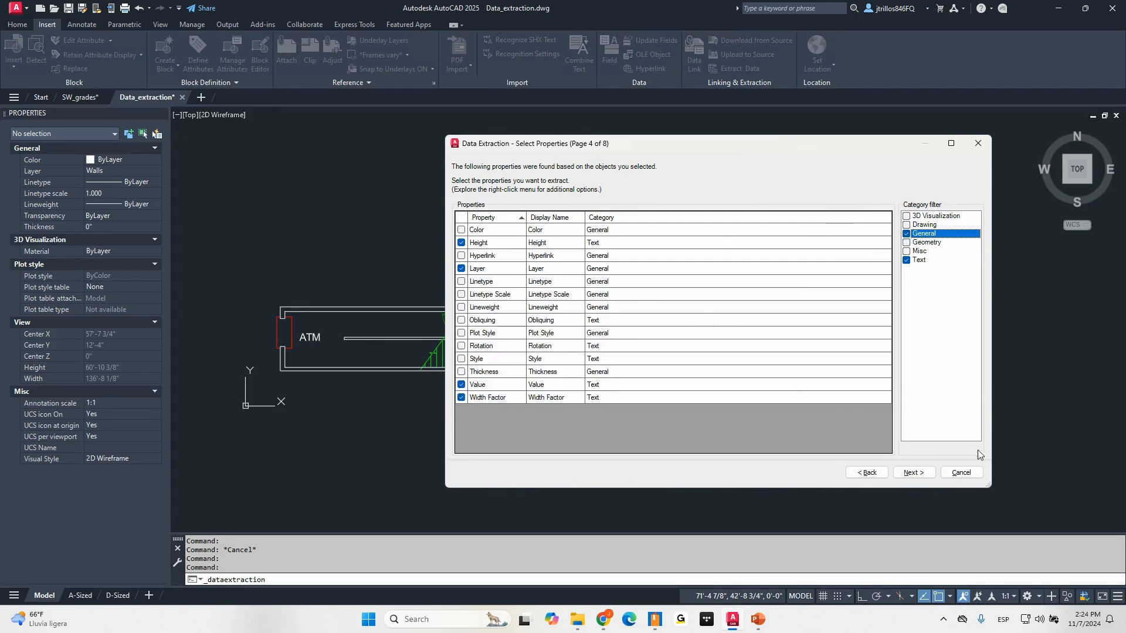
{"action": "left_click", "coordinate": [907, 243]}
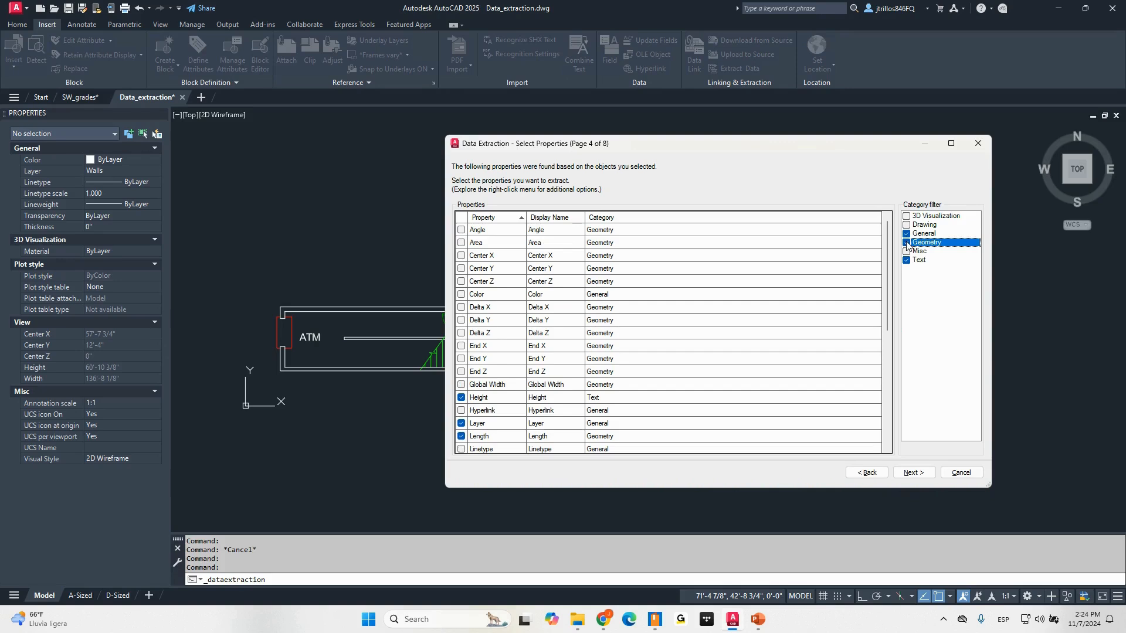
{"action": "scroll", "coordinate": [690, 357], "scroll_direction": "down", "scroll_amount": 6}
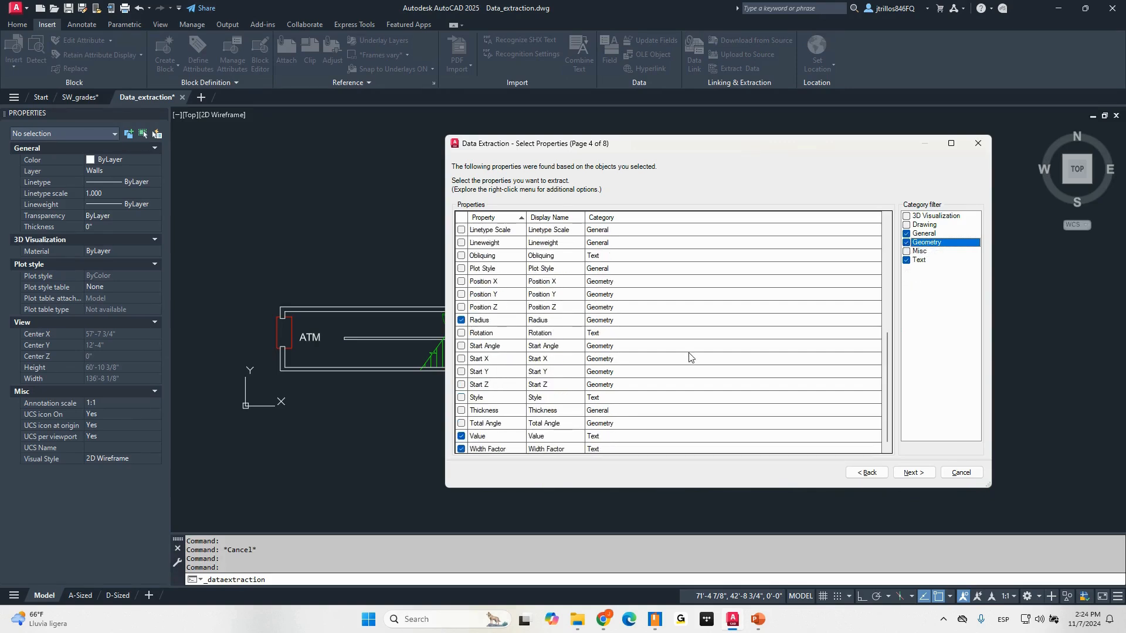
{"action": "left_click", "coordinate": [911, 470]}
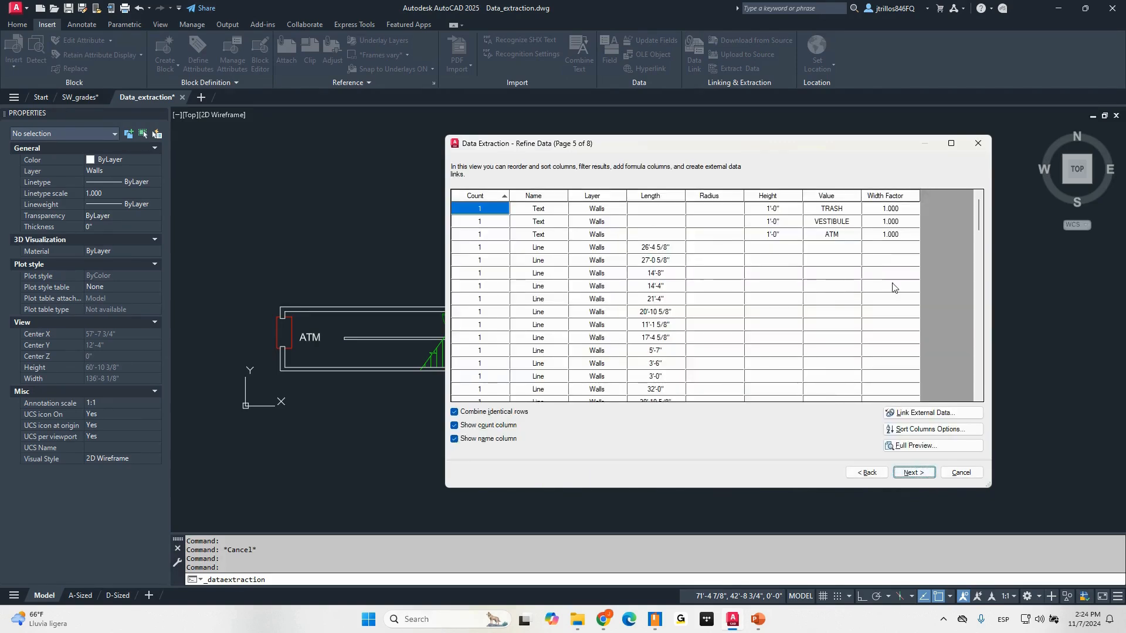
- Examine the extracted rows, including the count, layer and length of the most frequent door lines
{"action": "mouse_move", "coordinate": [976, 213]}
{"action": "left_mouse_down"}
{"action": "mouse_move", "coordinate": [977, 322]}
{"action": "mouse_move", "coordinate": [962, 385]}
{"action": "mouse_move", "coordinate": [977, 220]}
{"action": "left_mouse_up"}
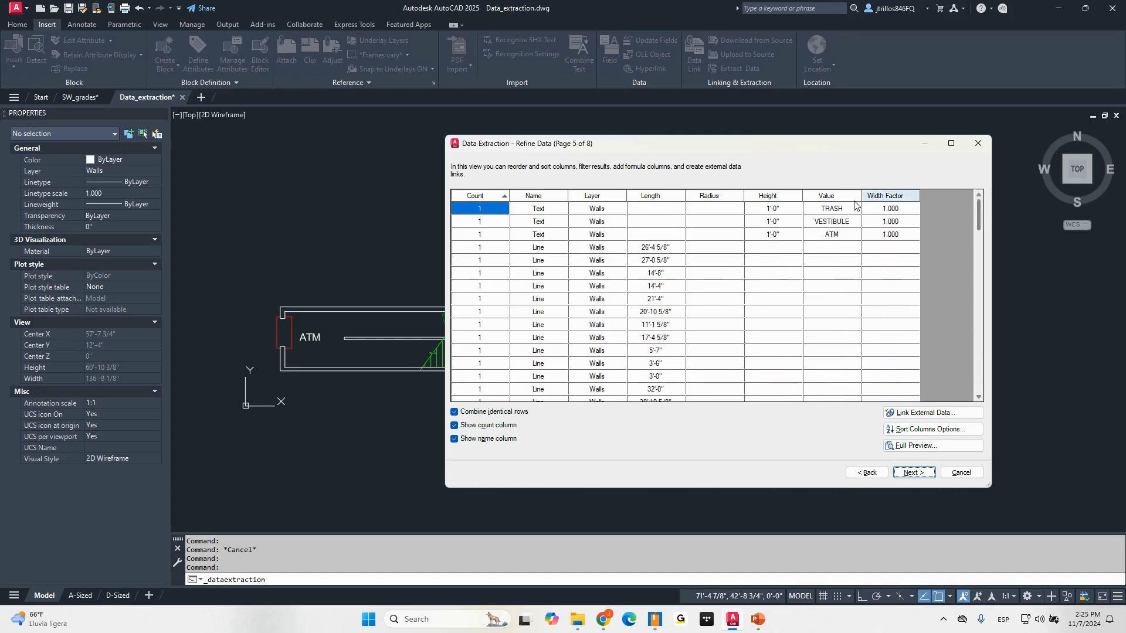
{"action": "scroll", "coordinate": [549, 244], "scroll_direction": "down", "scroll_amount": 15}
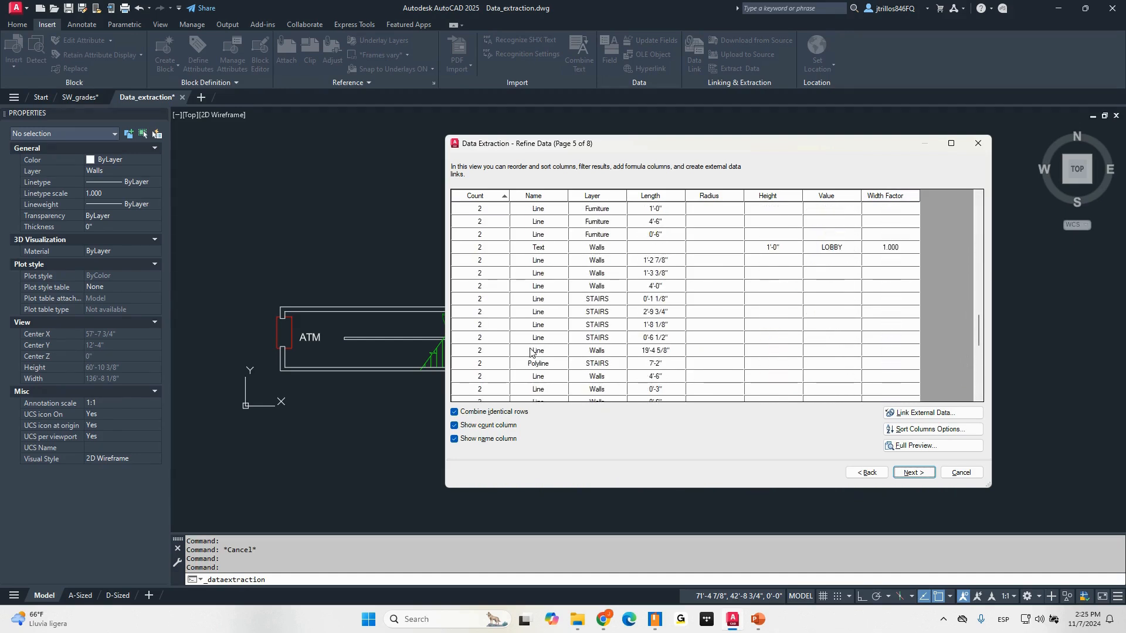
{"action": "scroll", "coordinate": [521, 353], "scroll_direction": "up", "scroll_amount": 5}
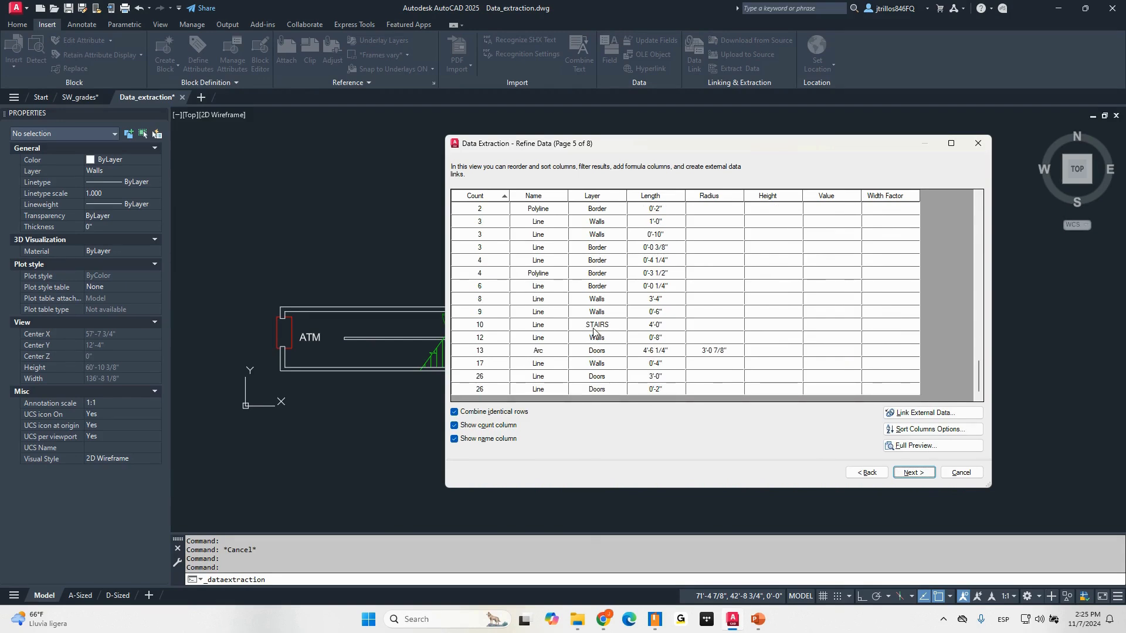
{"action": "scroll", "coordinate": [603, 332], "scroll_direction": "up", "scroll_amount": 10}
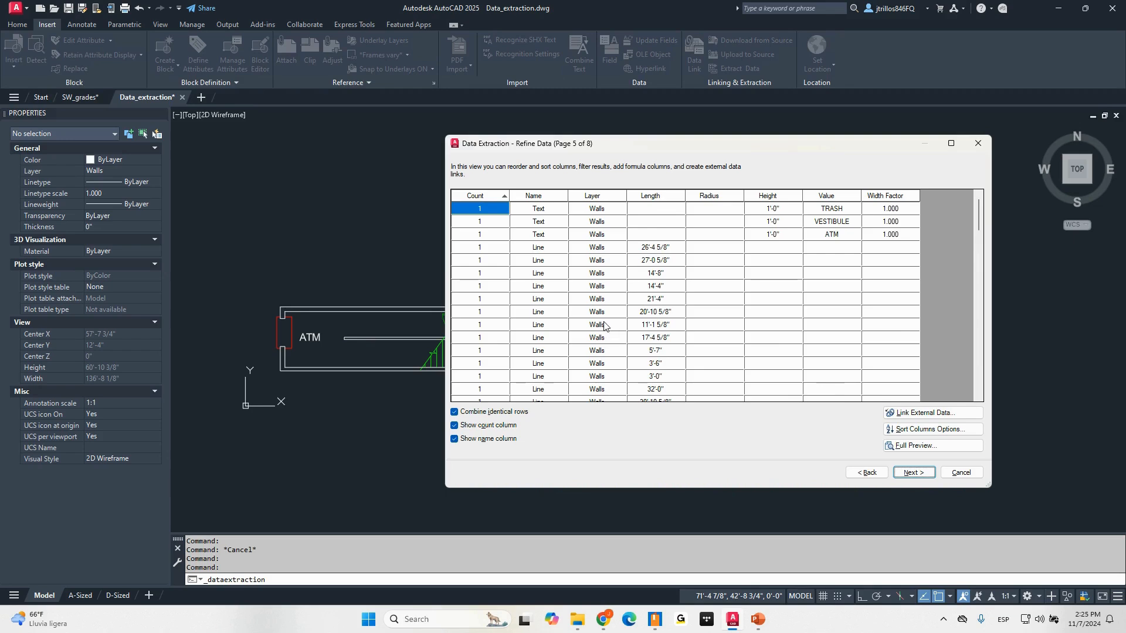
{"action": "scroll", "coordinate": [617, 362], "scroll_direction": "down", "scroll_amount": 10}
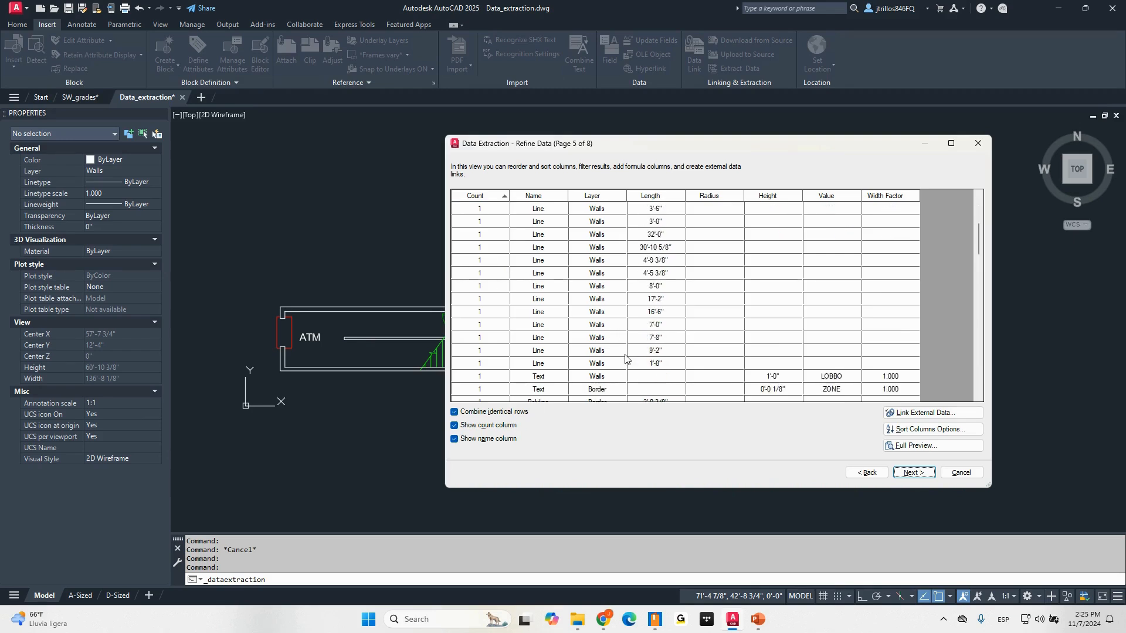
{"action": "scroll", "coordinate": [616, 362], "scroll_direction": "down", "scroll_amount": 10}
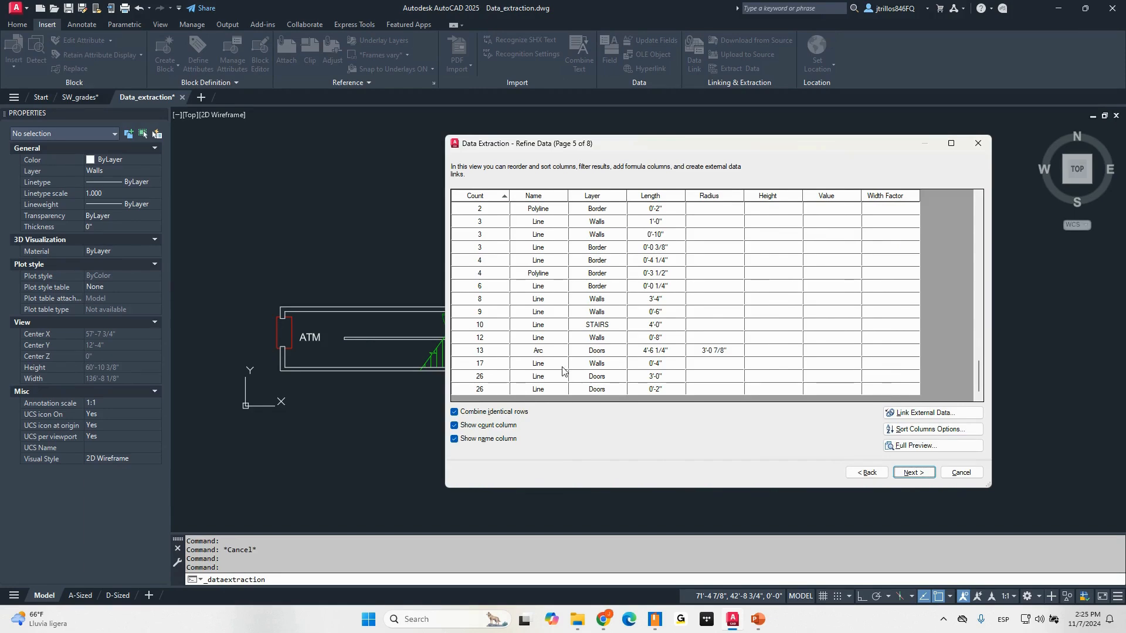
{"action": "left_click", "coordinate": [497, 377]}
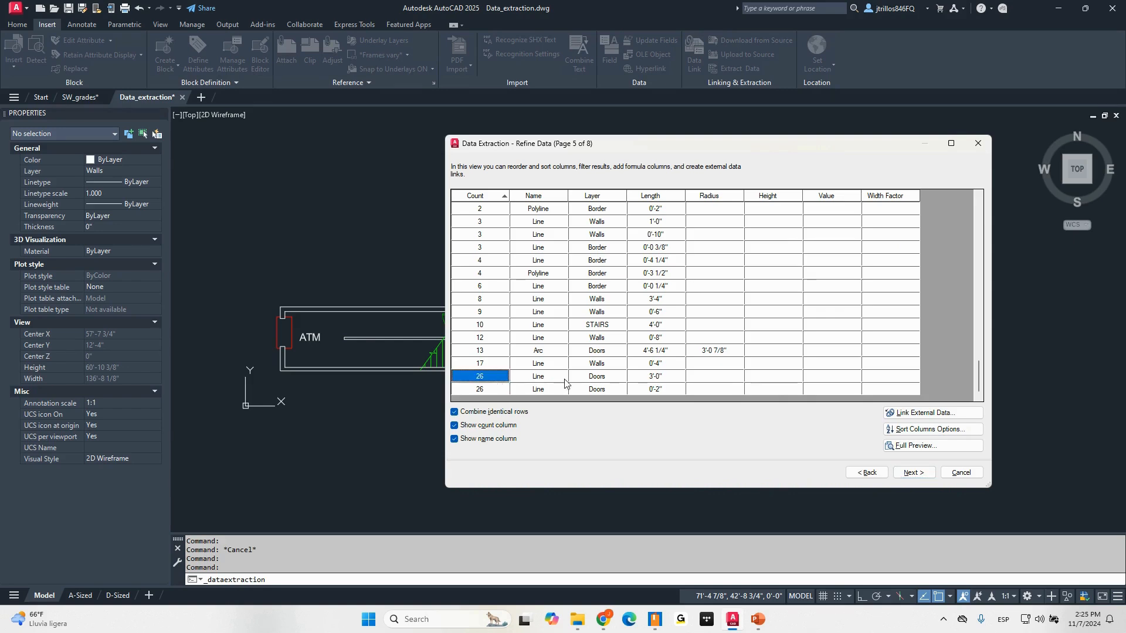
{"action": "left_click", "coordinate": [589, 379]}
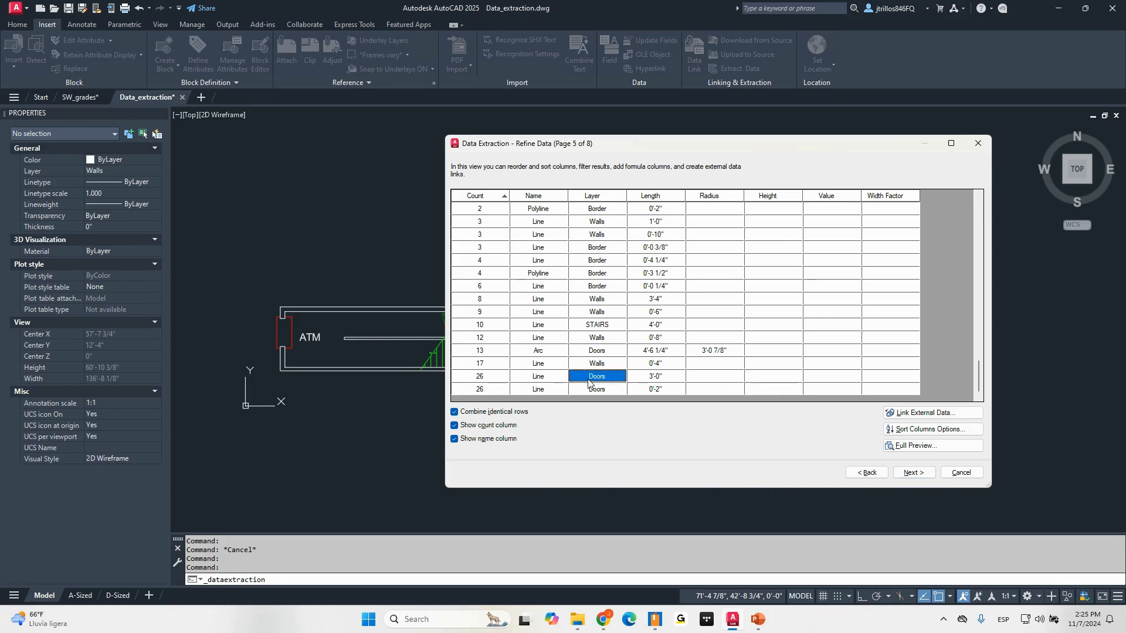
{"action": "left_click", "coordinate": [661, 379]}
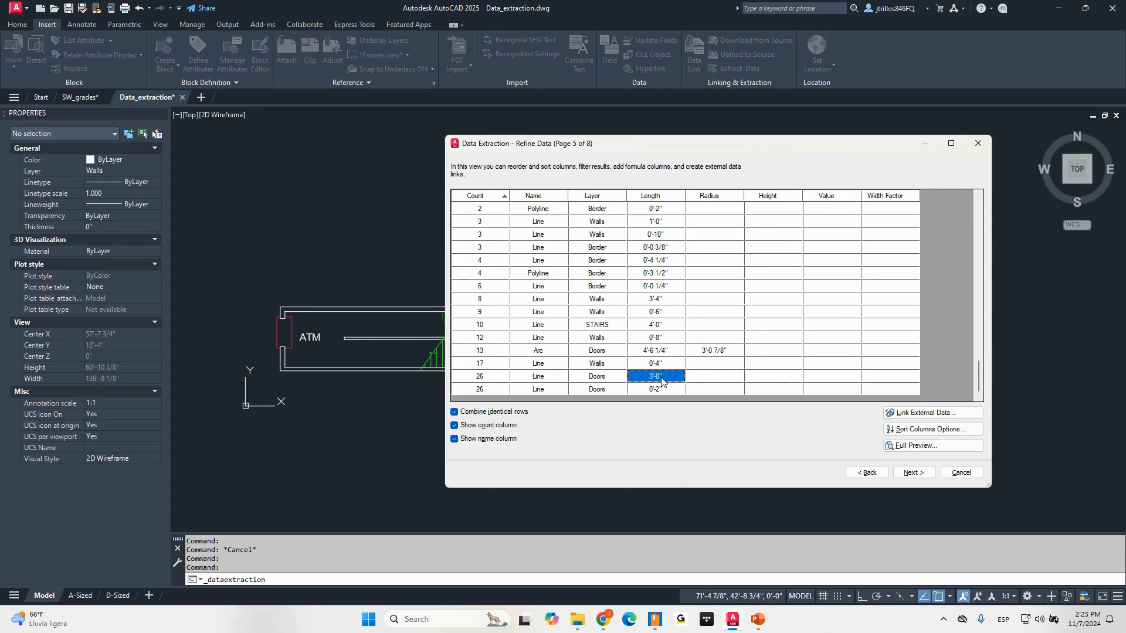
- Try listing identical rows separately, then combine them again and review the extracted rows
{"action": "left_click", "coordinate": [455, 413]}
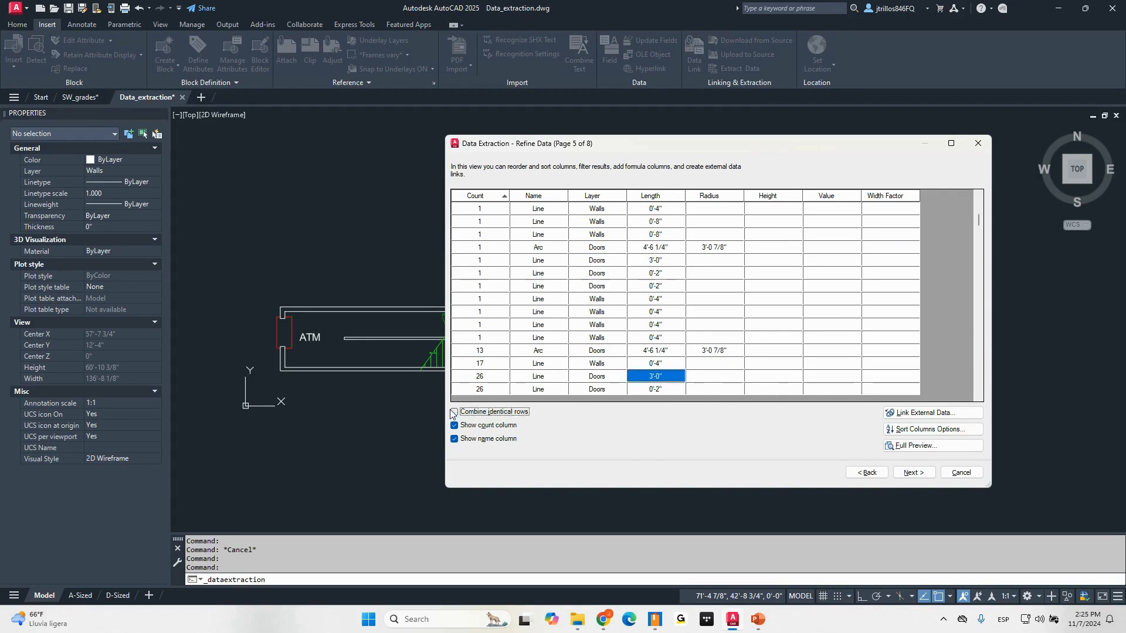
{"action": "scroll", "coordinate": [493, 263], "scroll_direction": "down", "scroll_amount": 6}
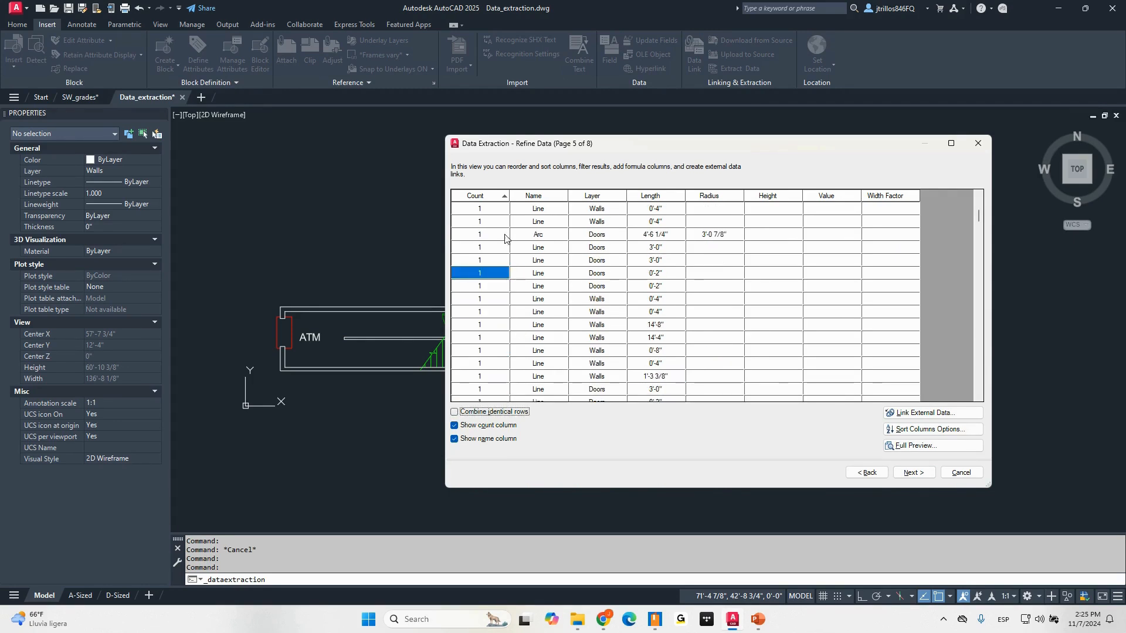
{"action": "scroll", "coordinate": [563, 281], "scroll_direction": "up", "scroll_amount": 5}
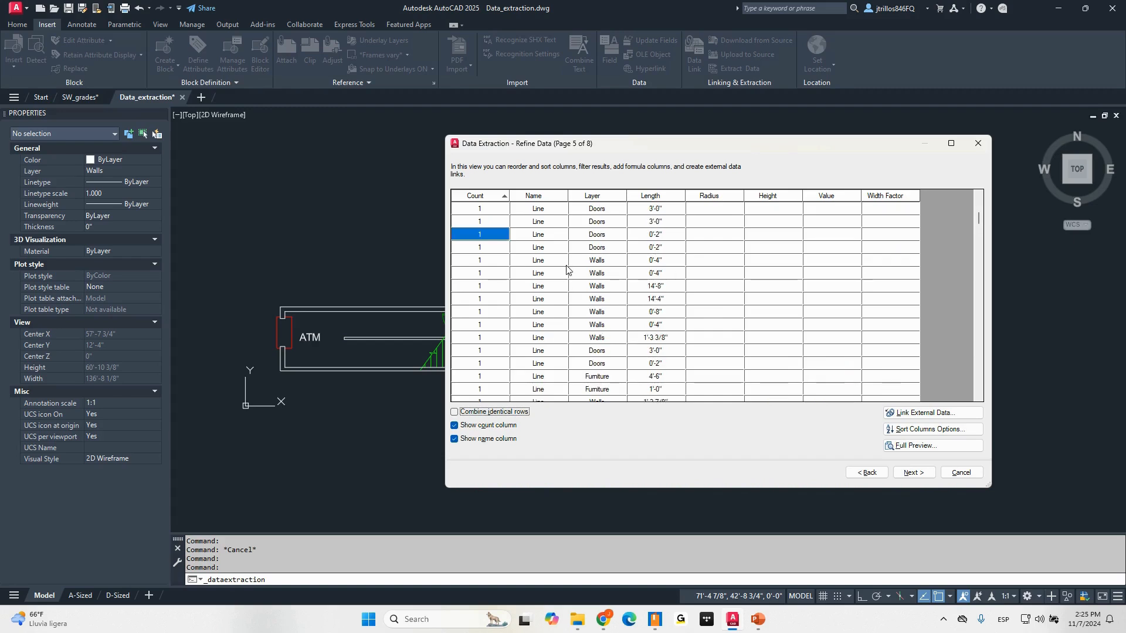
{"action": "left_click", "coordinate": [455, 412]}
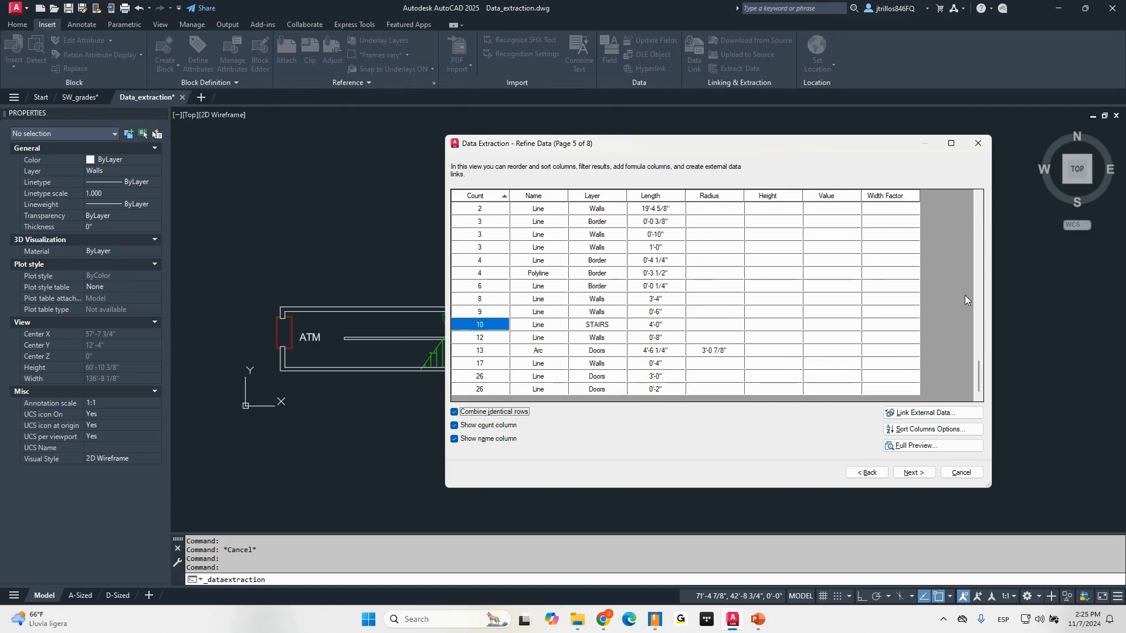
{"action": "left_click_drag", "start_coordinate": [979, 376], "coordinate": [954, 207]}
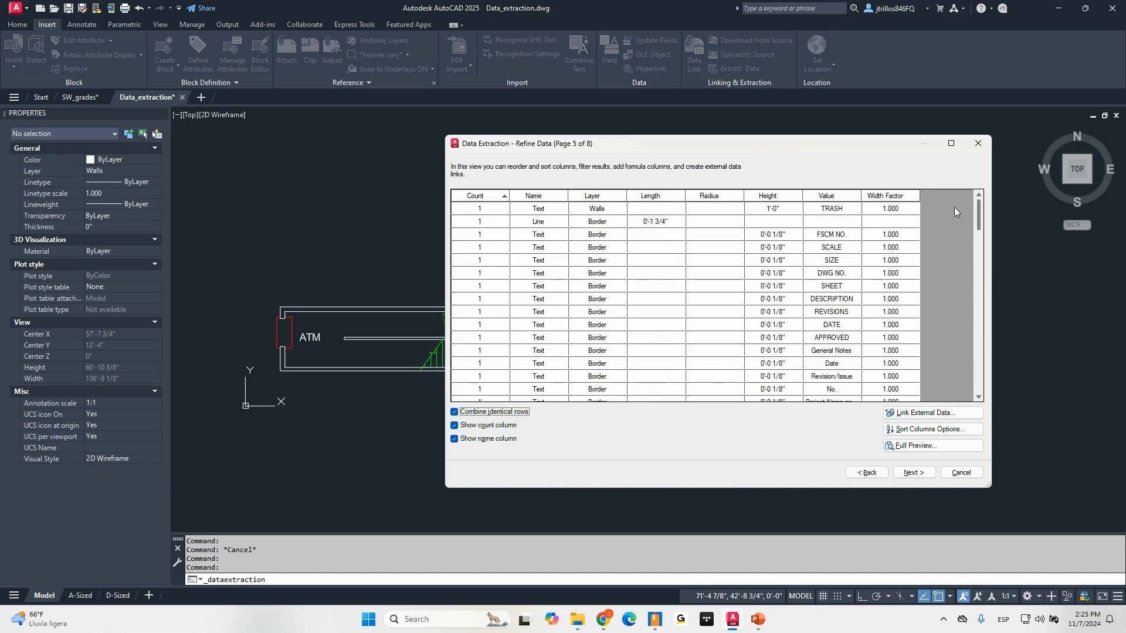
{"action": "scroll", "coordinate": [937, 252], "scroll_direction": "down", "scroll_amount": 15}
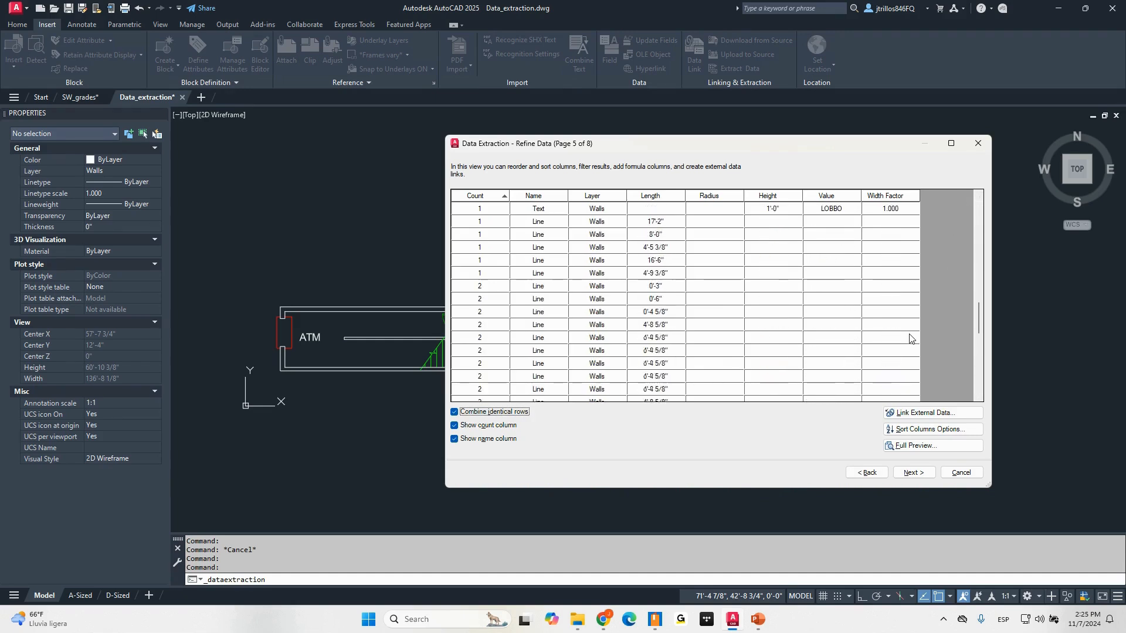
- Define a column sort for the extracted rows with Name in descending order as the first criterion
{"action": "scroll", "coordinate": [940, 385], "scroll_direction": "up", "scroll_amount": 15}
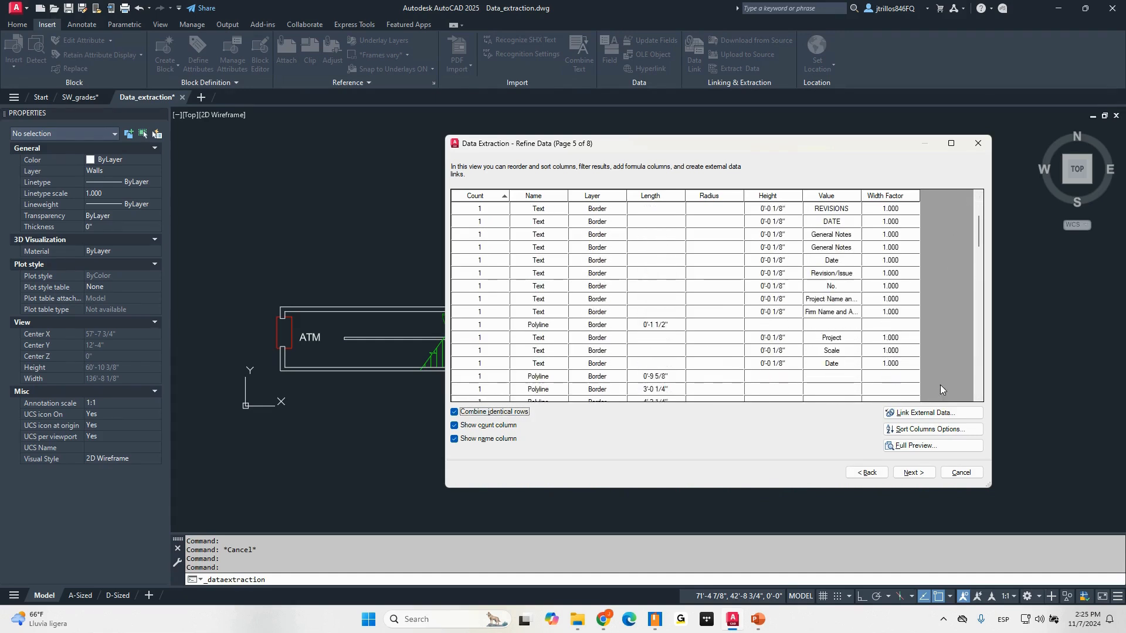
{"action": "left_click", "coordinate": [956, 435]}
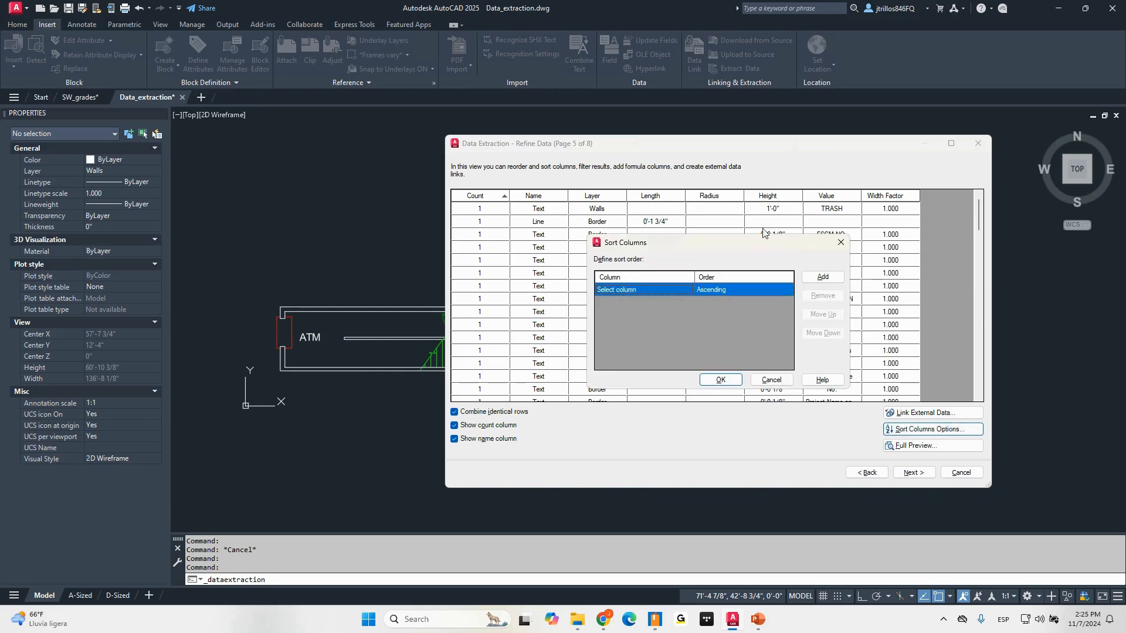
{"action": "left_click", "coordinate": [629, 288]}
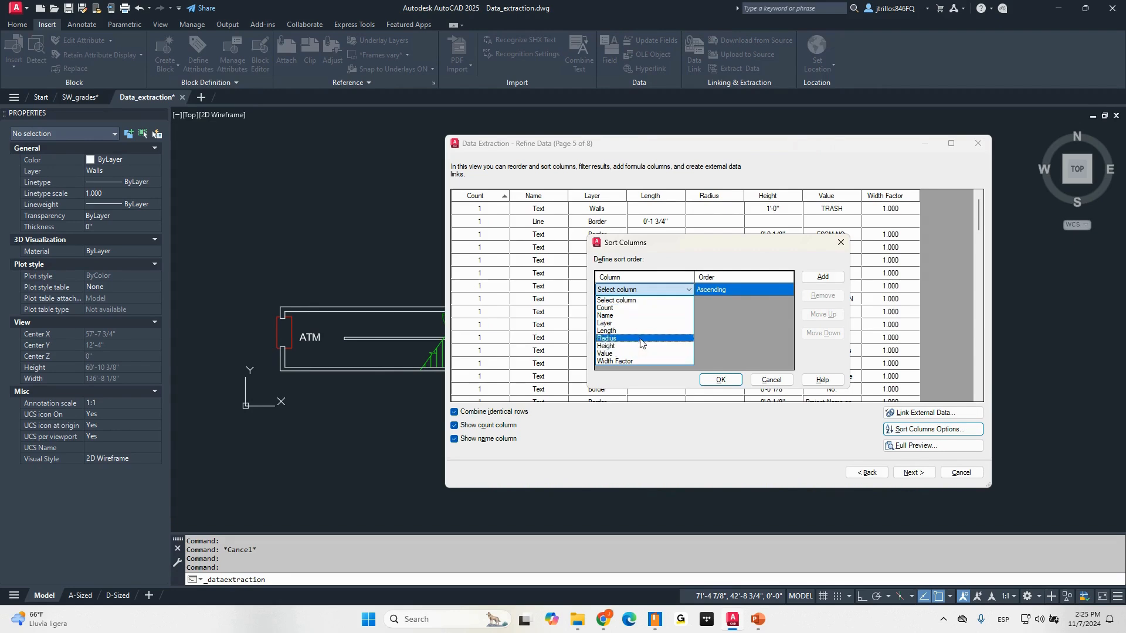
{"action": "left_click", "coordinate": [641, 322]}
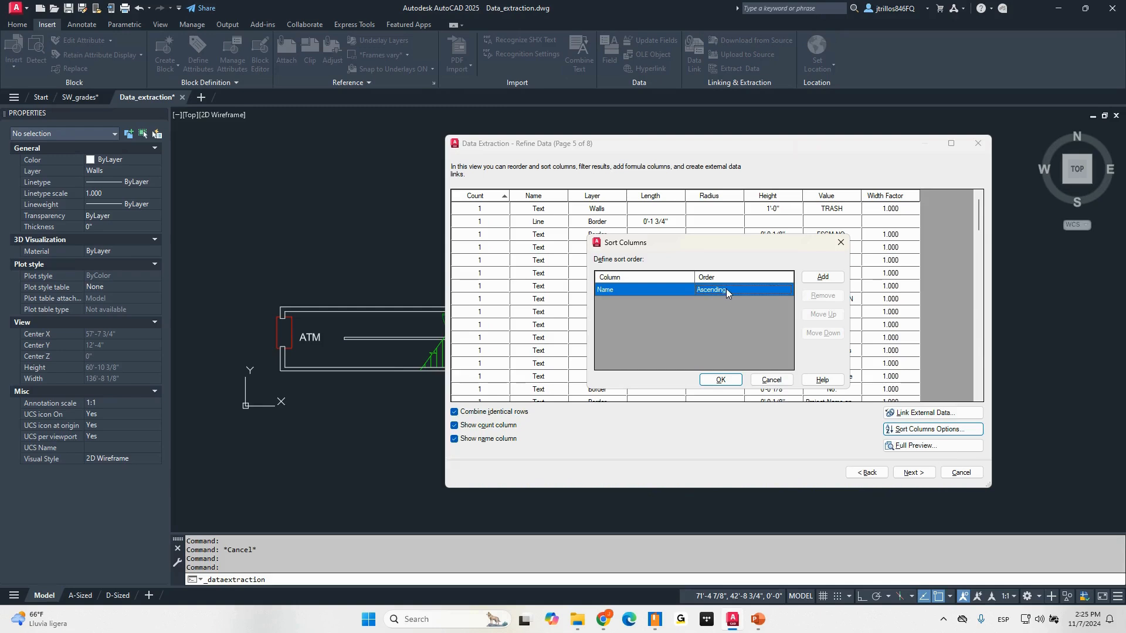
{"action": "left_click", "coordinate": [726, 289]}
{"action": "left_click", "coordinate": [763, 290]}
{"action": "left_click", "coordinate": [744, 307]}
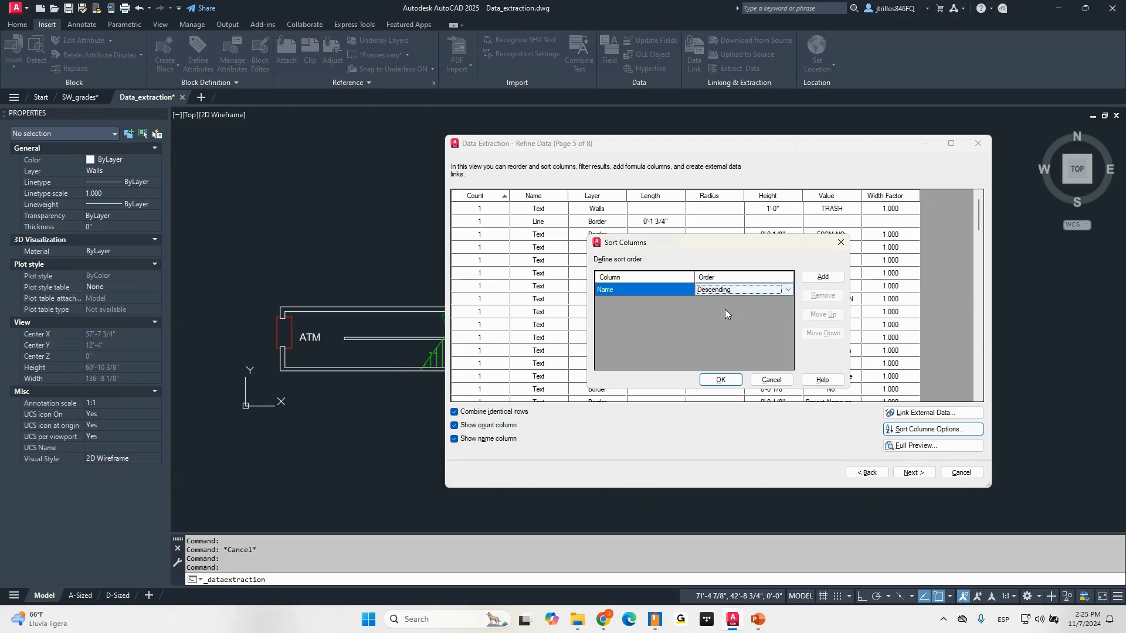
- Add Value in descending order as the second sort criterion, apply the sort and check the reordered rows
{"action": "left_click", "coordinate": [823, 276]}
{"action": "left_click", "coordinate": [648, 302]}
{"action": "left_click", "coordinate": [655, 302]}
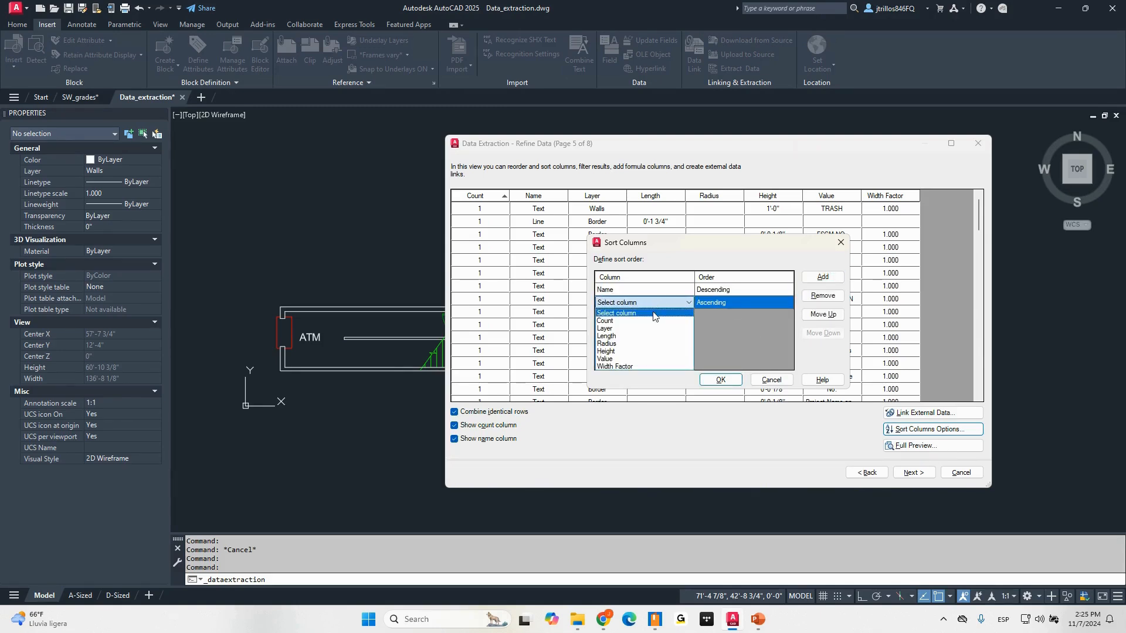
{"action": "left_click", "coordinate": [640, 359]}
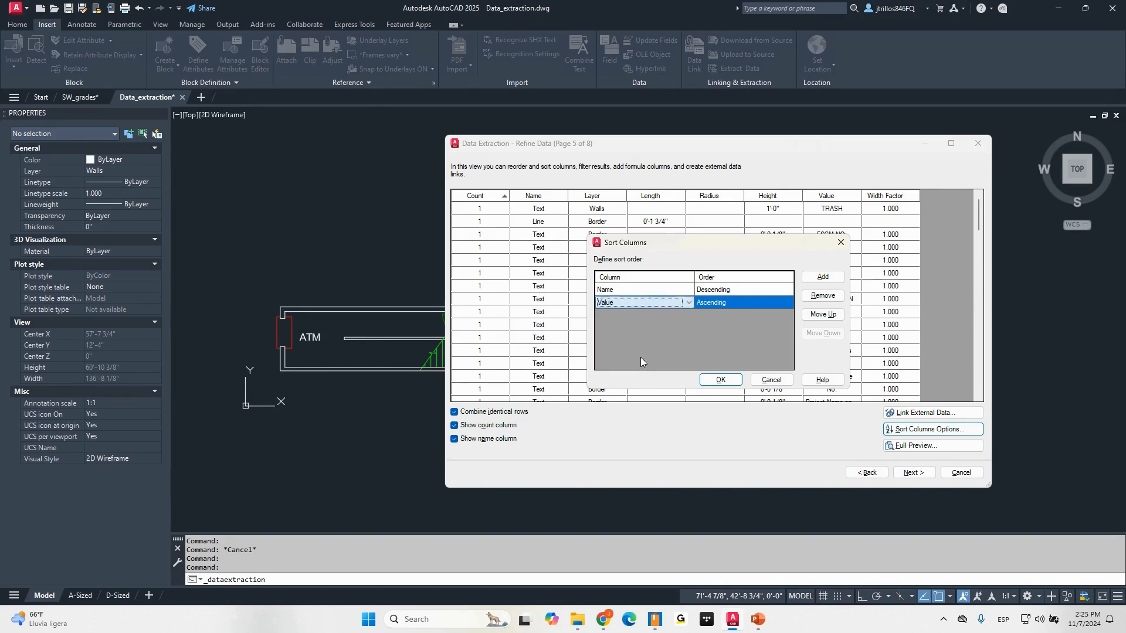
{"action": "left_click", "coordinate": [733, 300]}
{"action": "left_click", "coordinate": [740, 302]}
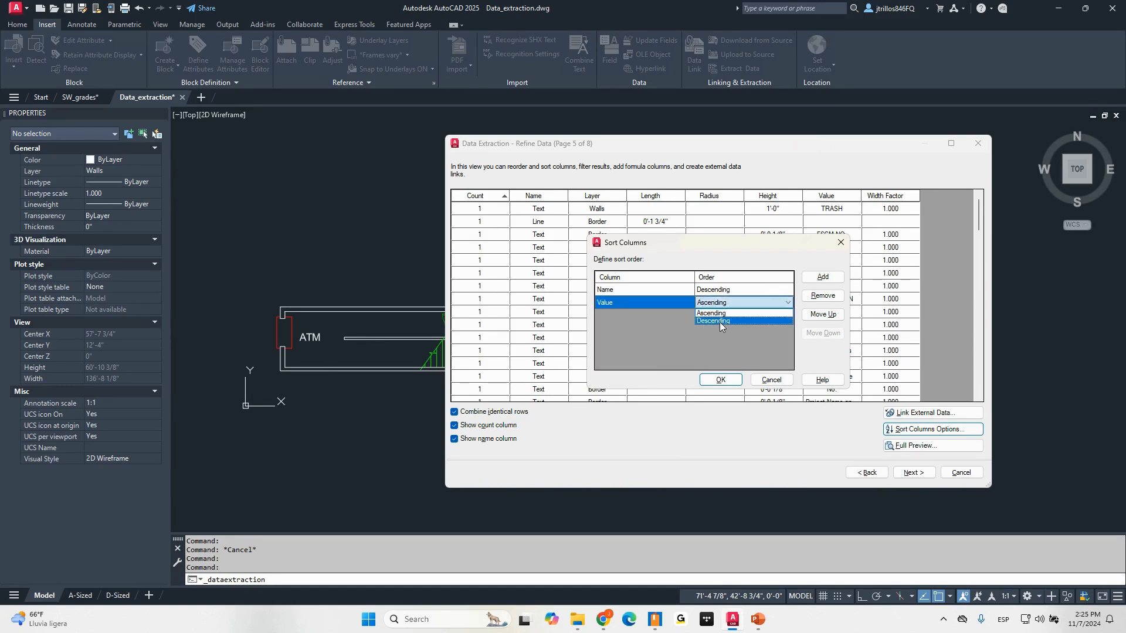
{"action": "left_click", "coordinate": [719, 322]}
{"action": "left_click", "coordinate": [736, 381]}
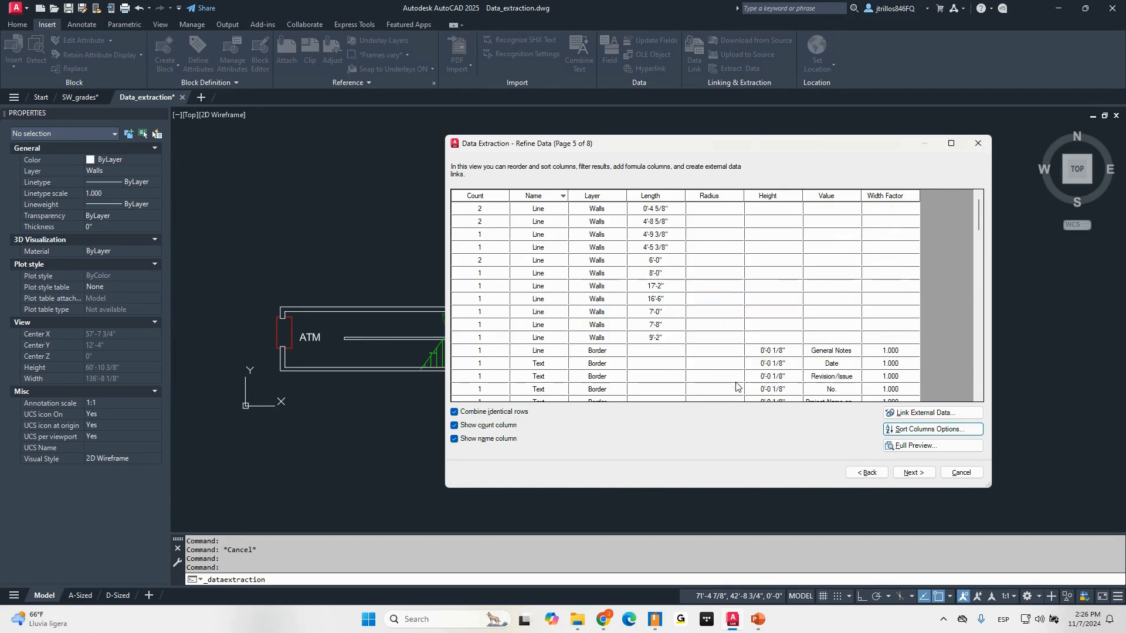
{"action": "scroll", "coordinate": [650, 301], "scroll_direction": "up", "scroll_amount": 6}
{"action": "scroll", "coordinate": [849, 350], "scroll_direction": "up", "scroll_amount": 10}
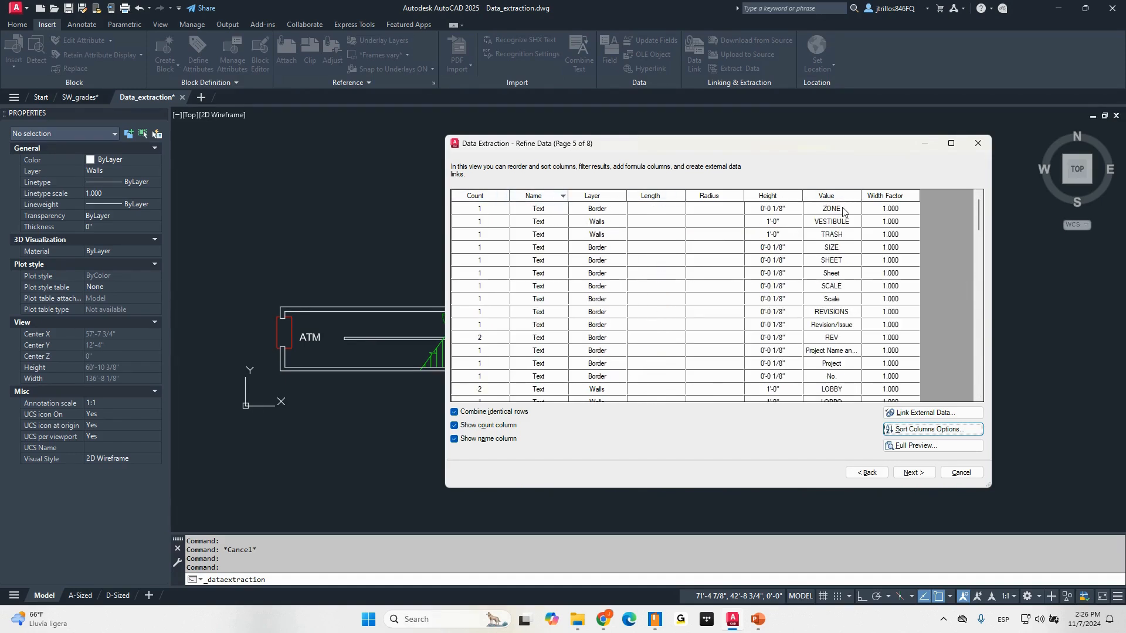
- Change the sort order of both Name and Value to ascending and apply it to the extracted rows
{"action": "left_click", "coordinate": [932, 429]}
{"action": "left_click", "coordinate": [733, 307]}
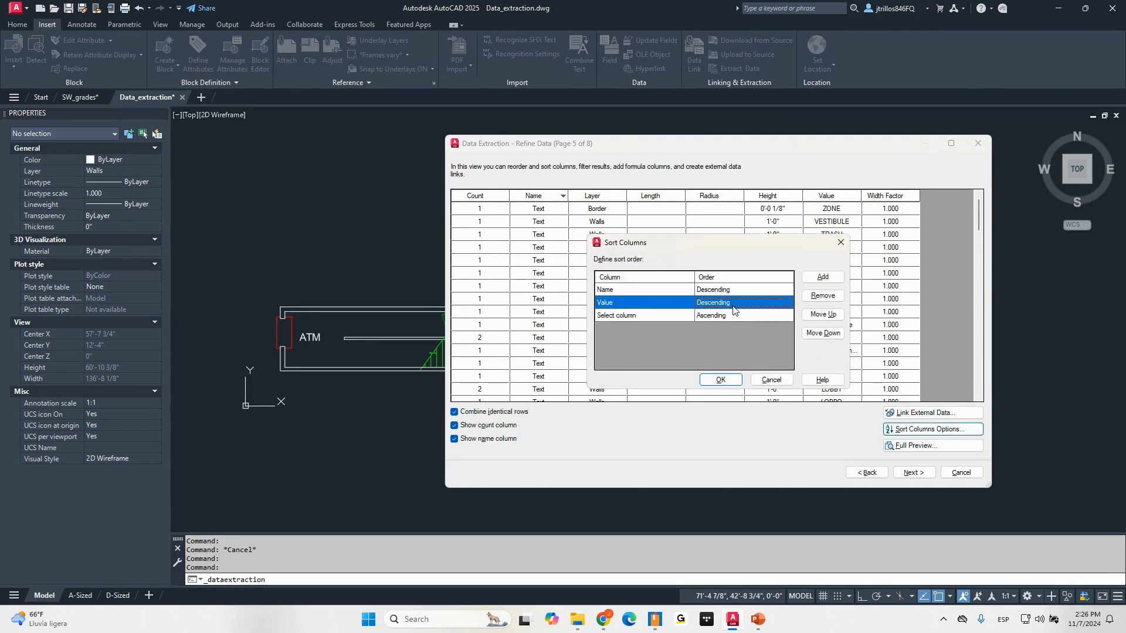
{"action": "left_click", "coordinate": [737, 290]}
{"action": "left_click", "coordinate": [737, 289]}
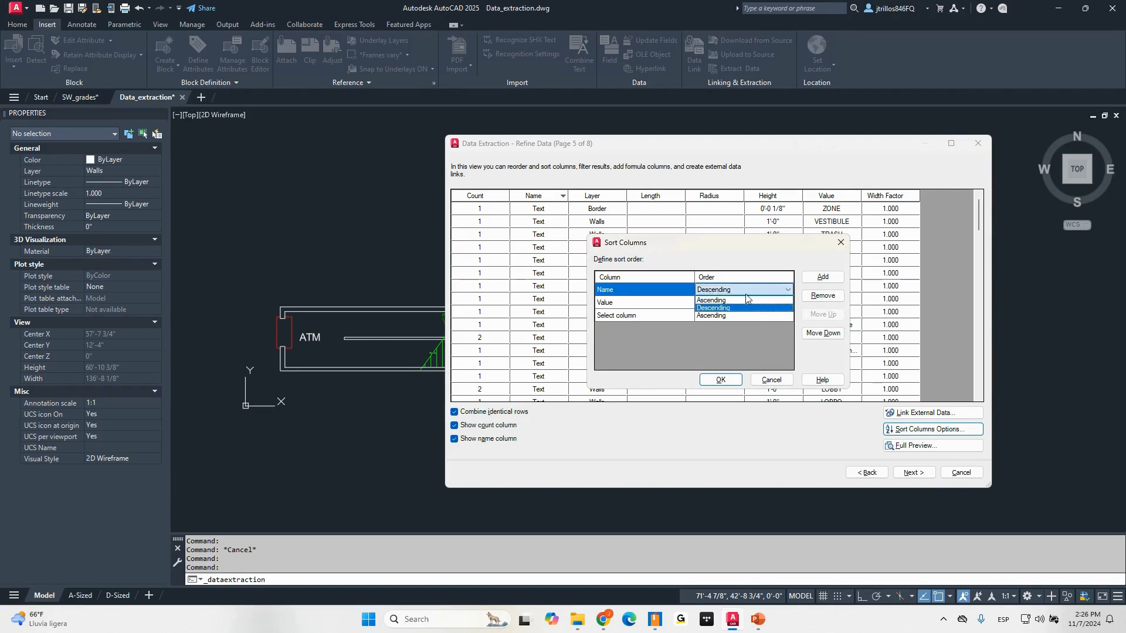
{"action": "left_click", "coordinate": [738, 299]}
{"action": "left_click", "coordinate": [735, 302]}
{"action": "left_click", "coordinate": [735, 305]}
{"action": "left_click", "coordinate": [735, 305]}
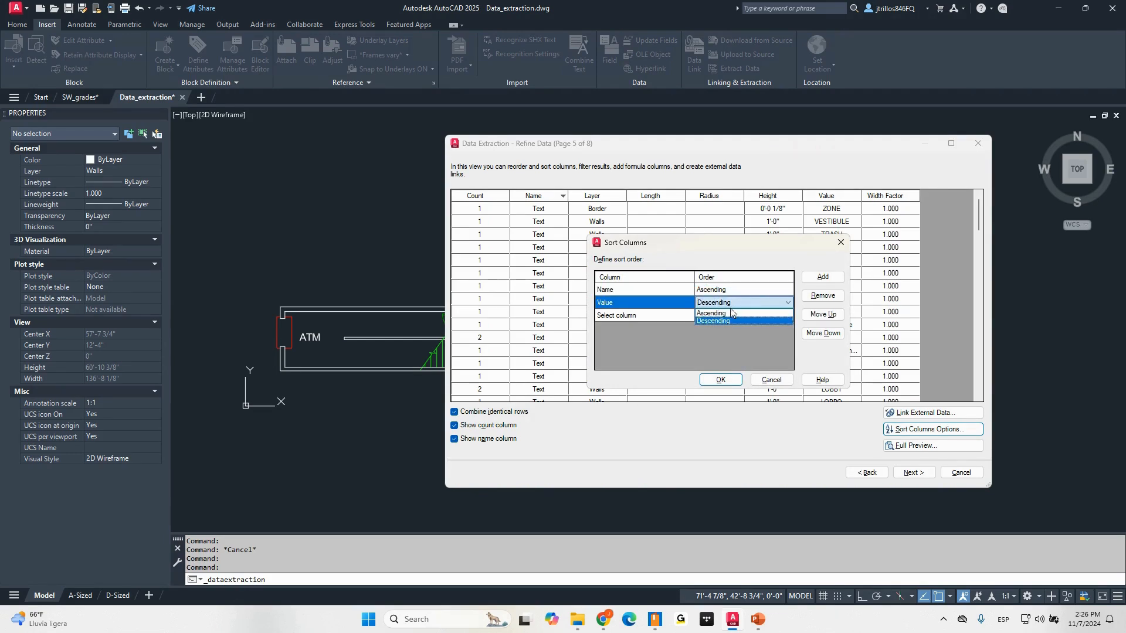
{"action": "left_click", "coordinate": [733, 313]}
{"action": "left_click", "coordinate": [720, 380]}
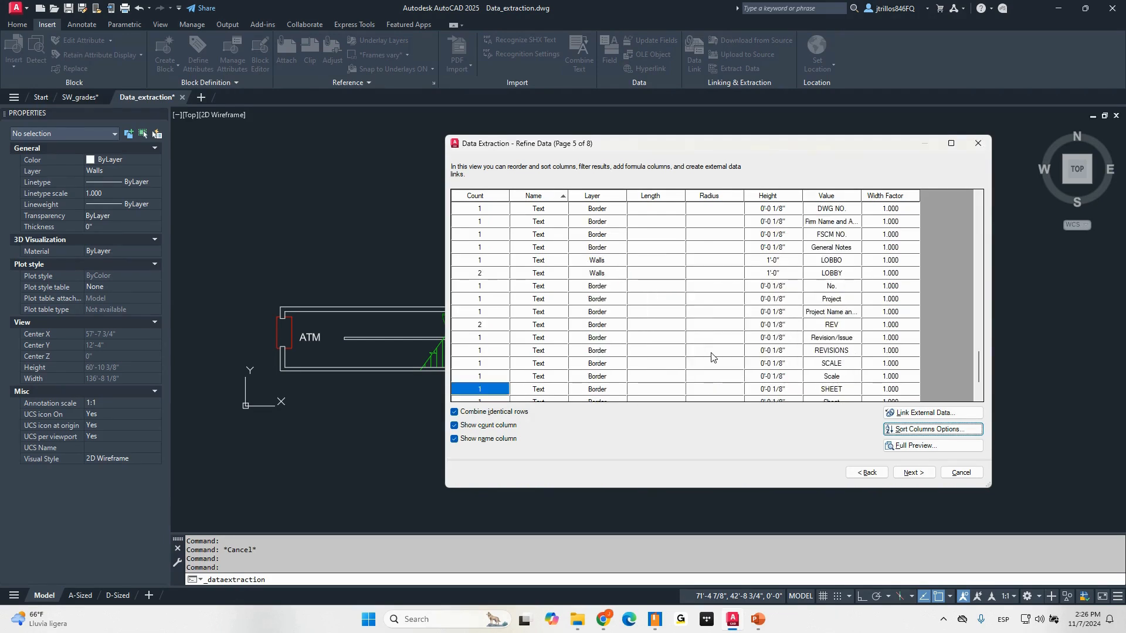
- Review the sorted rows from the arcs to the texts, checking the order of the Name and Value columns
{"action": "scroll", "coordinate": [879, 329], "scroll_direction": "down", "scroll_amount": 10}
{"action": "scroll", "coordinate": [882, 331], "scroll_direction": "up", "scroll_amount": 5}
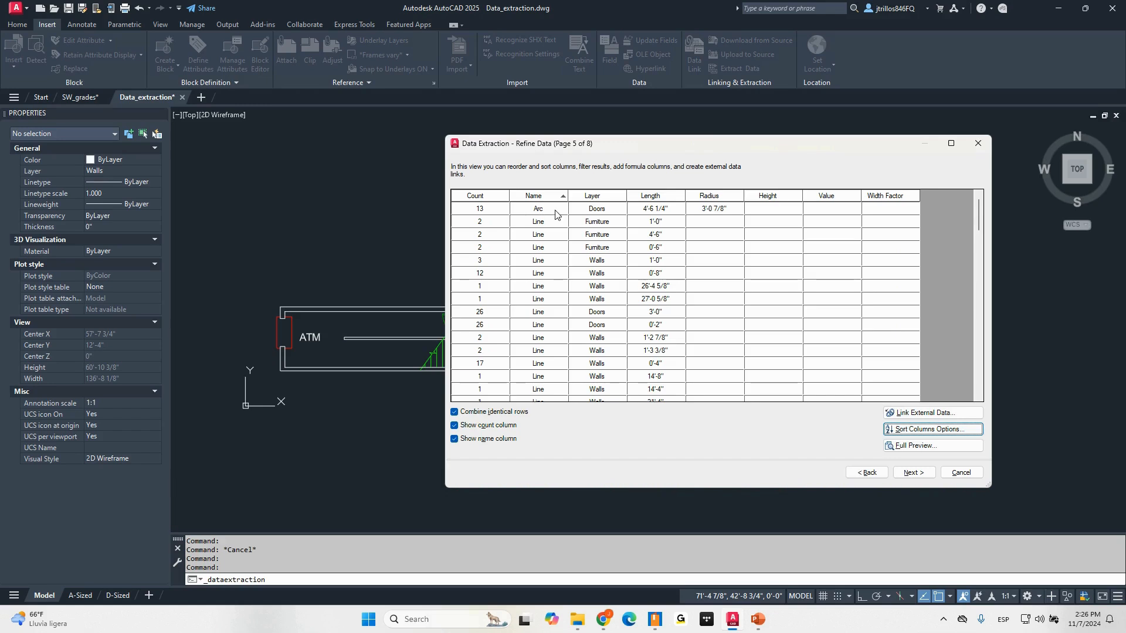
{"action": "scroll", "coordinate": [566, 311], "scroll_direction": "down", "scroll_amount": 5}
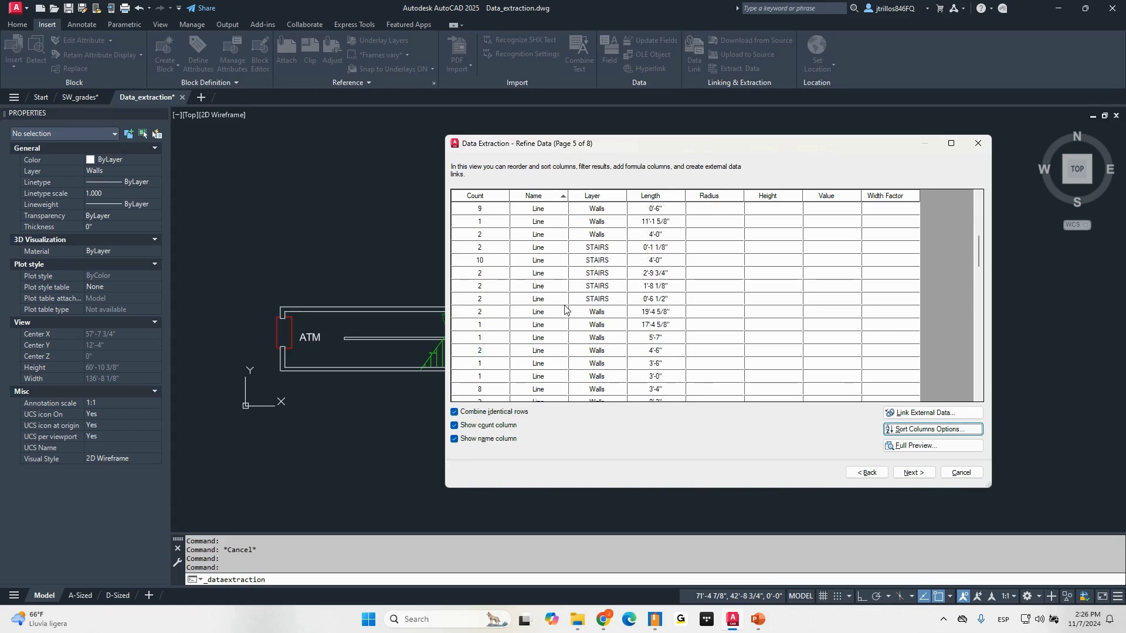
{"action": "scroll", "coordinate": [566, 311], "scroll_direction": "down", "scroll_amount": 5}
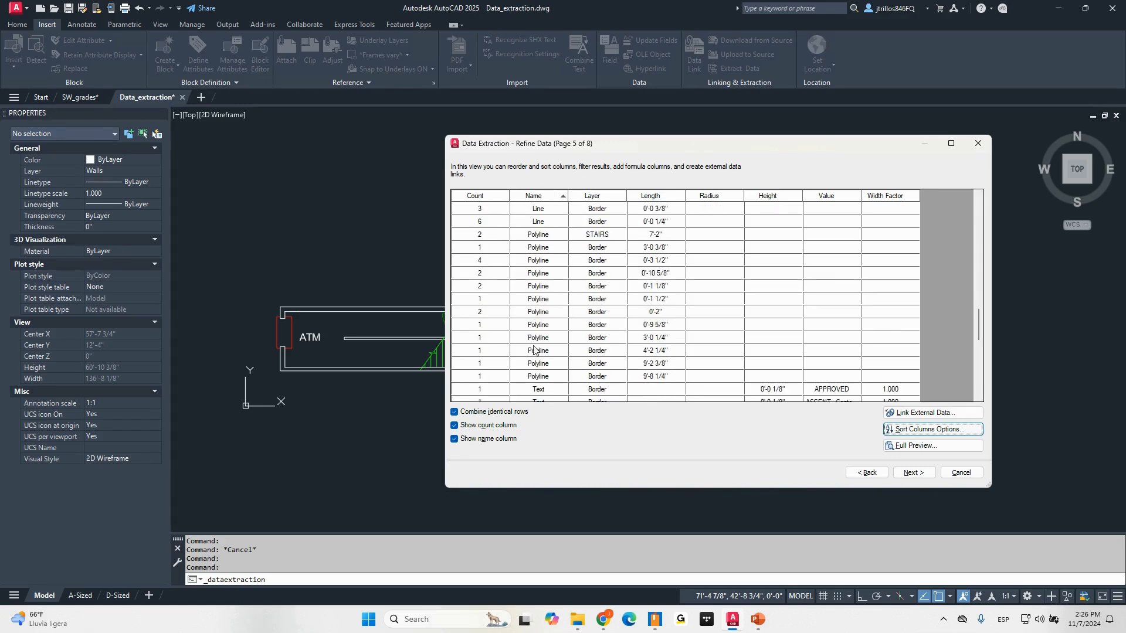
{"action": "scroll", "coordinate": [539, 384], "scroll_direction": "down", "scroll_amount": 1}
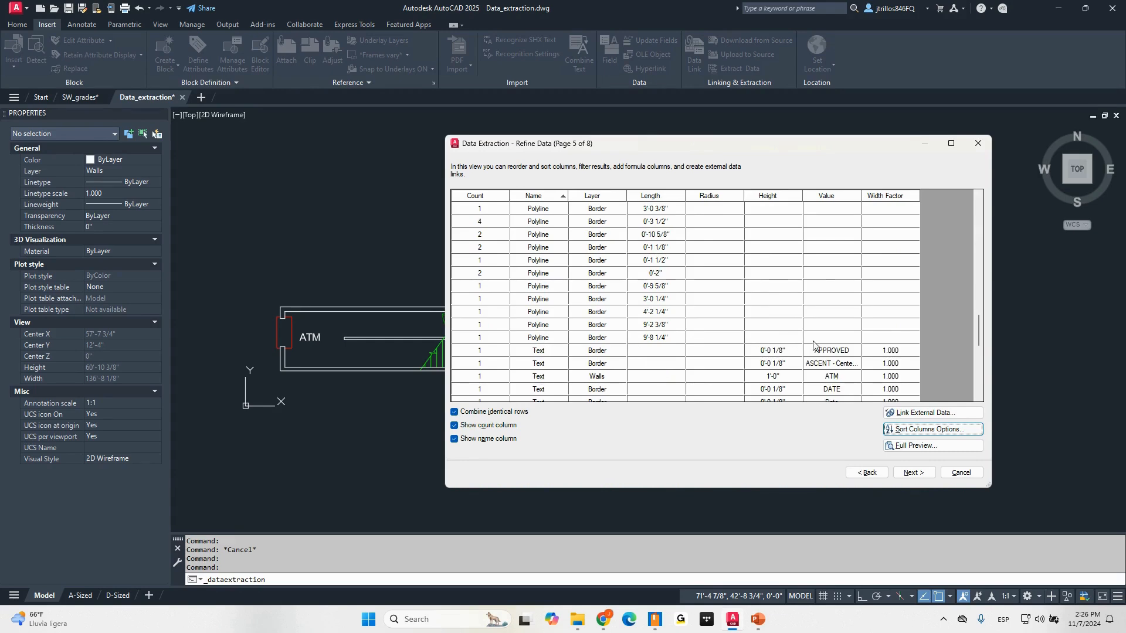
{"action": "scroll", "coordinate": [839, 344], "scroll_direction": "down", "scroll_amount": 1}
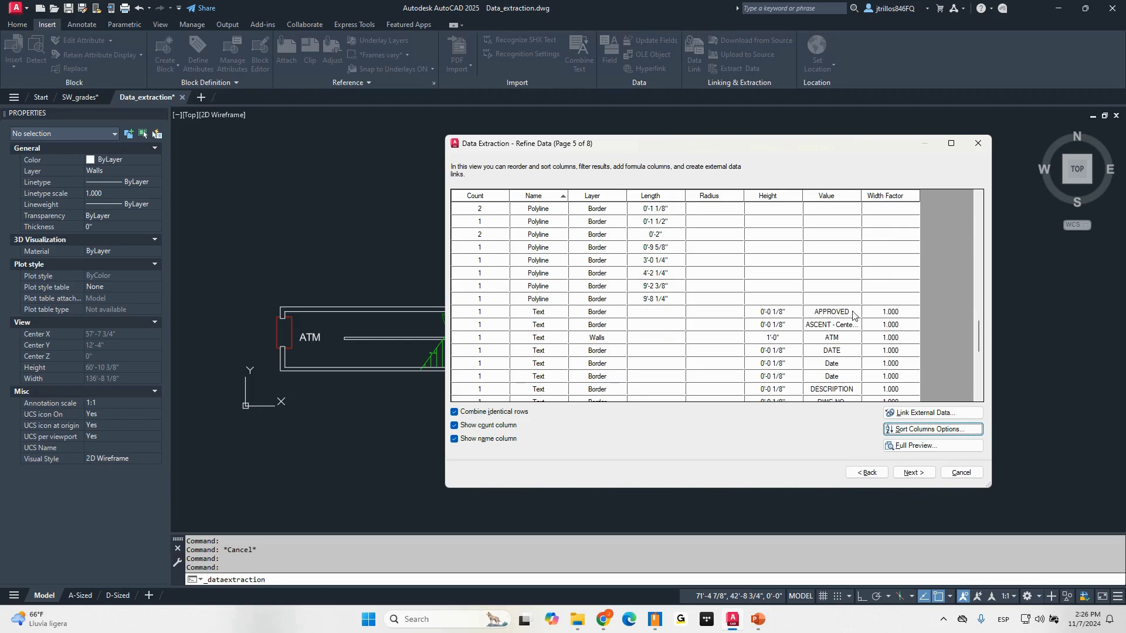
{"action": "scroll", "coordinate": [851, 315], "scroll_direction": "down", "scroll_amount": 1}
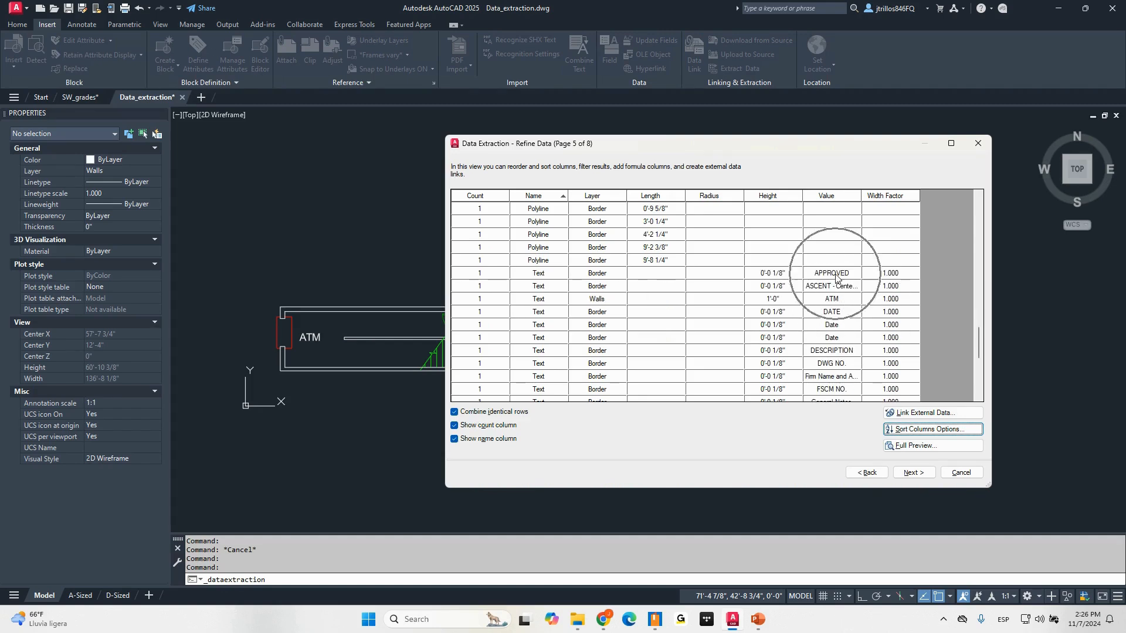
{"action": "scroll", "coordinate": [834, 289], "scroll_direction": "down", "scroll_amount": 2}
{"action": "scroll", "coordinate": [833, 380], "scroll_direction": "down", "scroll_amount": 4}
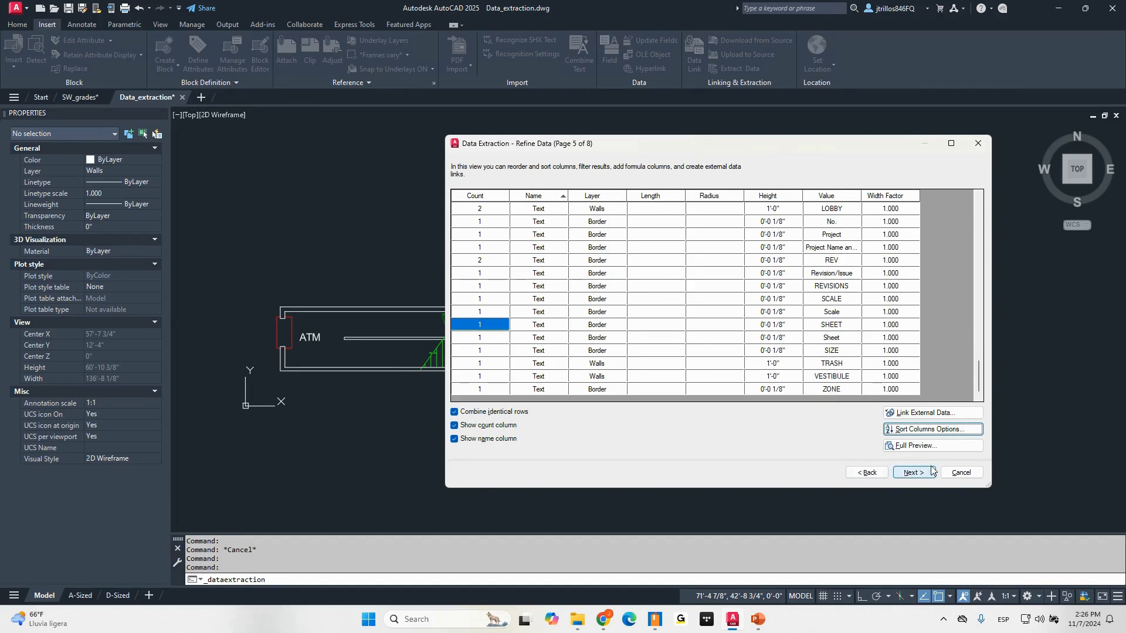
- Continue to the Choose Output page and enable both inserting the table into the drawing and outputting data to an external file
{"action": "left_click", "coordinate": [907, 473]}
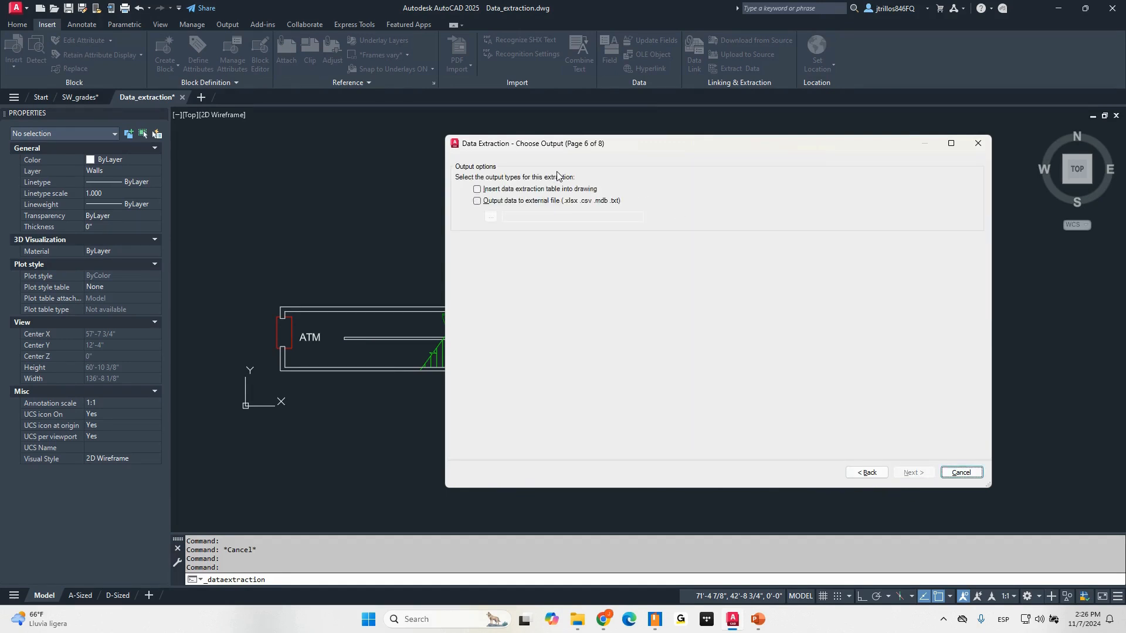
{"action": "left_click", "coordinate": [525, 193]}
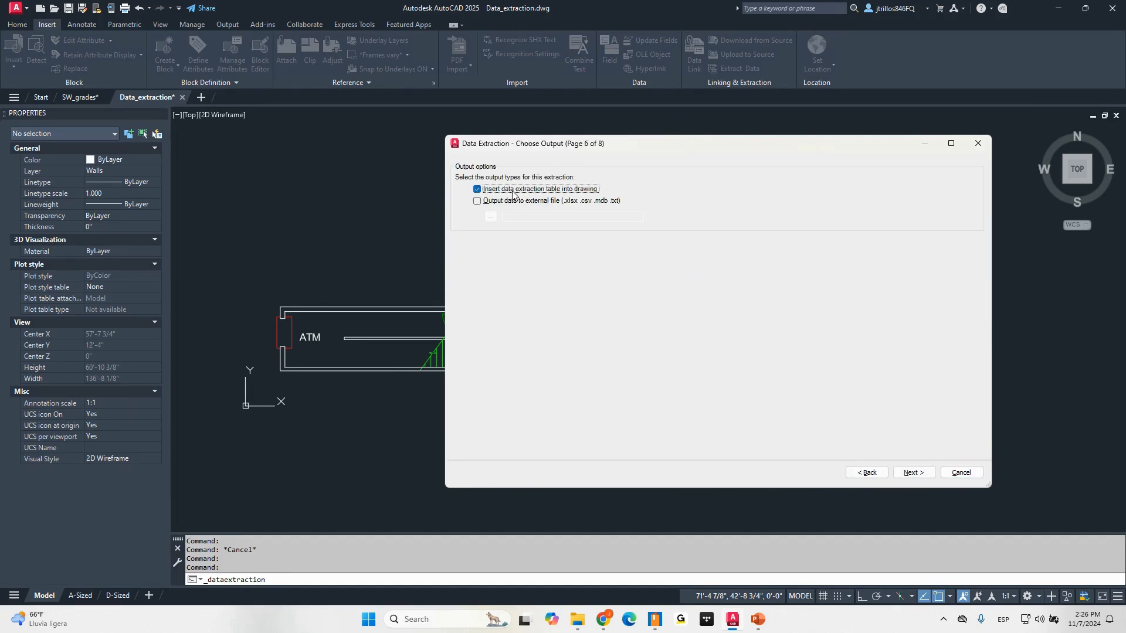
{"action": "key", "text": "ctrl"}
{"action": "key", "text": "ctrl"}
{"action": "left_click", "coordinate": [527, 201]}
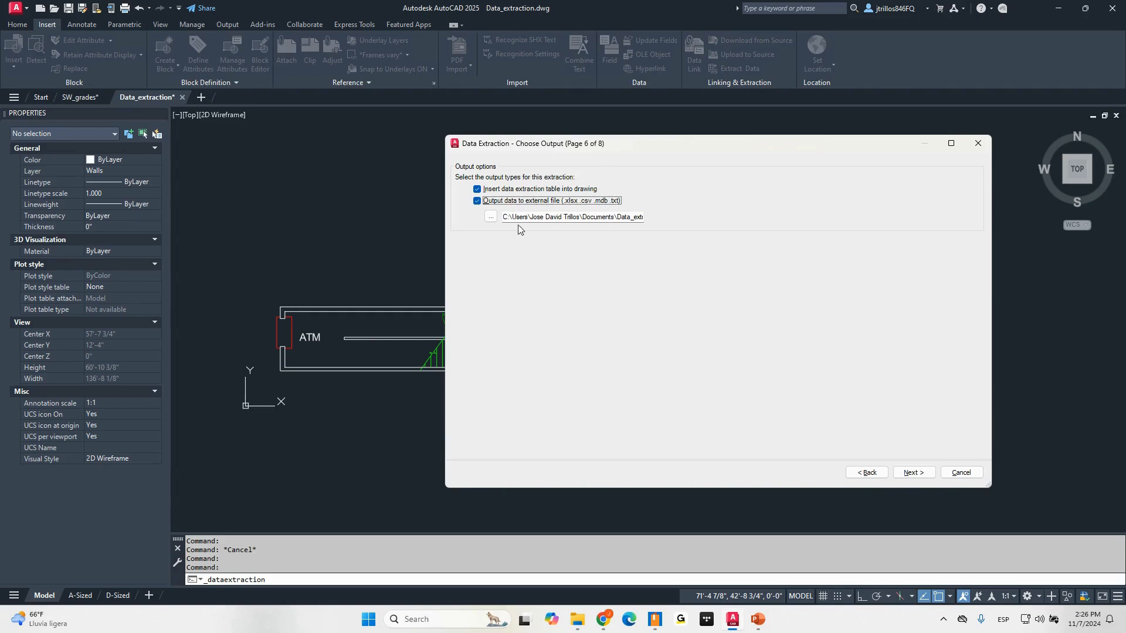
- Set the external output file to an .xlsx file saved in the ACAD Excel folder inside WEBINARS
{"action": "left_click_drag", "start_coordinate": [519, 218], "coordinate": [645, 227]}
{"action": "left_click", "coordinate": [491, 216]}
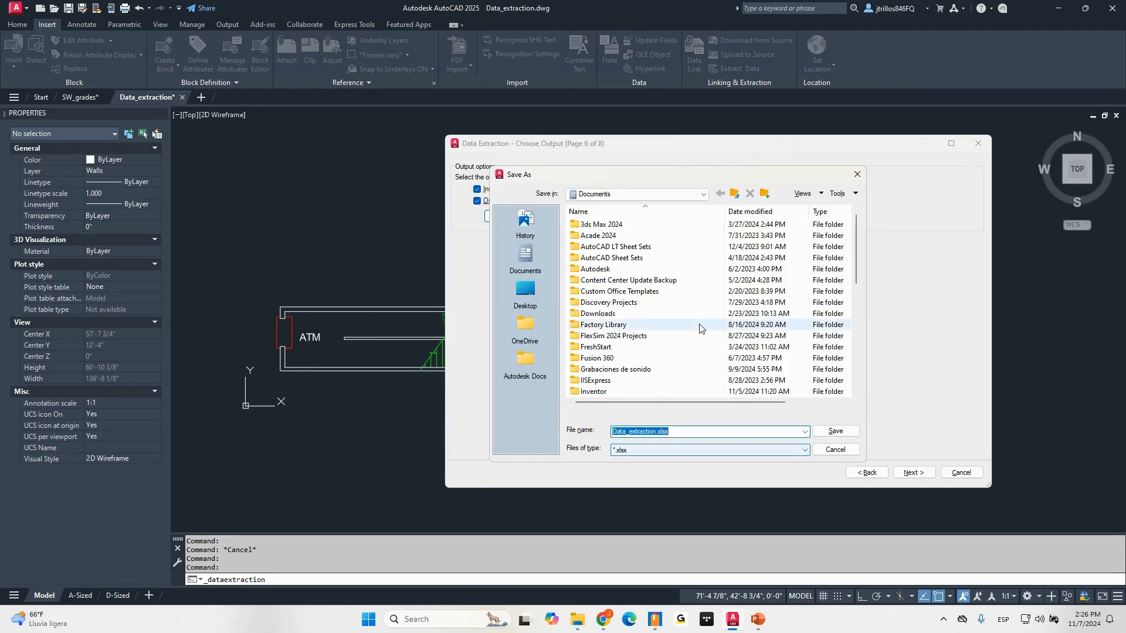
{"action": "scroll", "coordinate": [699, 328], "scroll_direction": "down", "scroll_amount": 8}
{"action": "scroll", "coordinate": [675, 334], "scroll_direction": "up", "scroll_amount": 5}
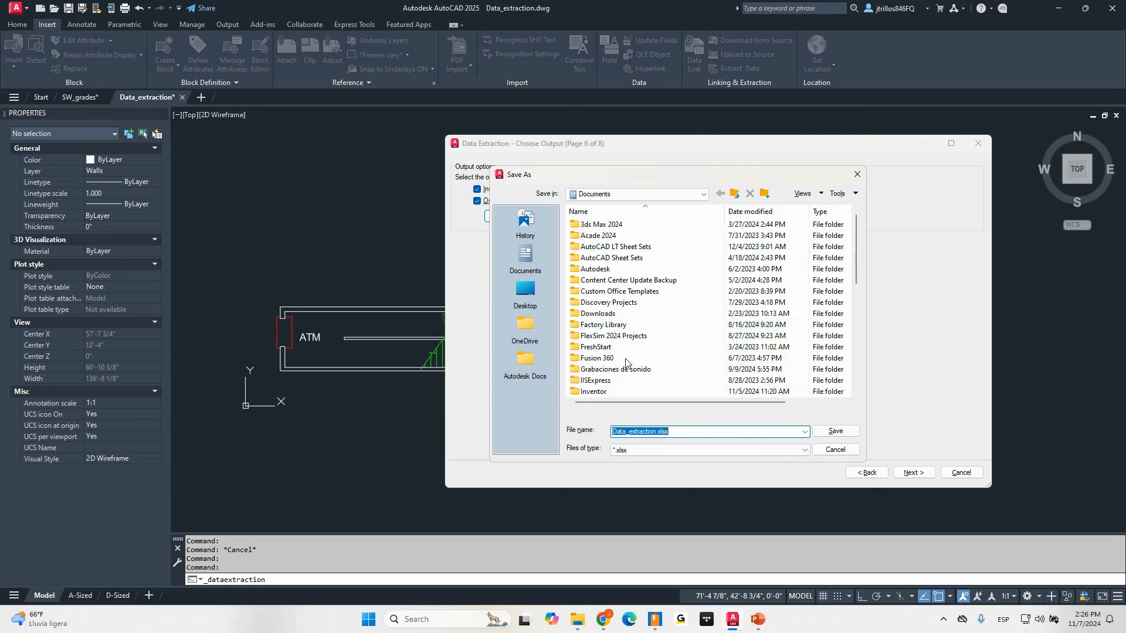
{"action": "scroll", "coordinate": [616, 340], "scroll_direction": "down", "scroll_amount": 3}
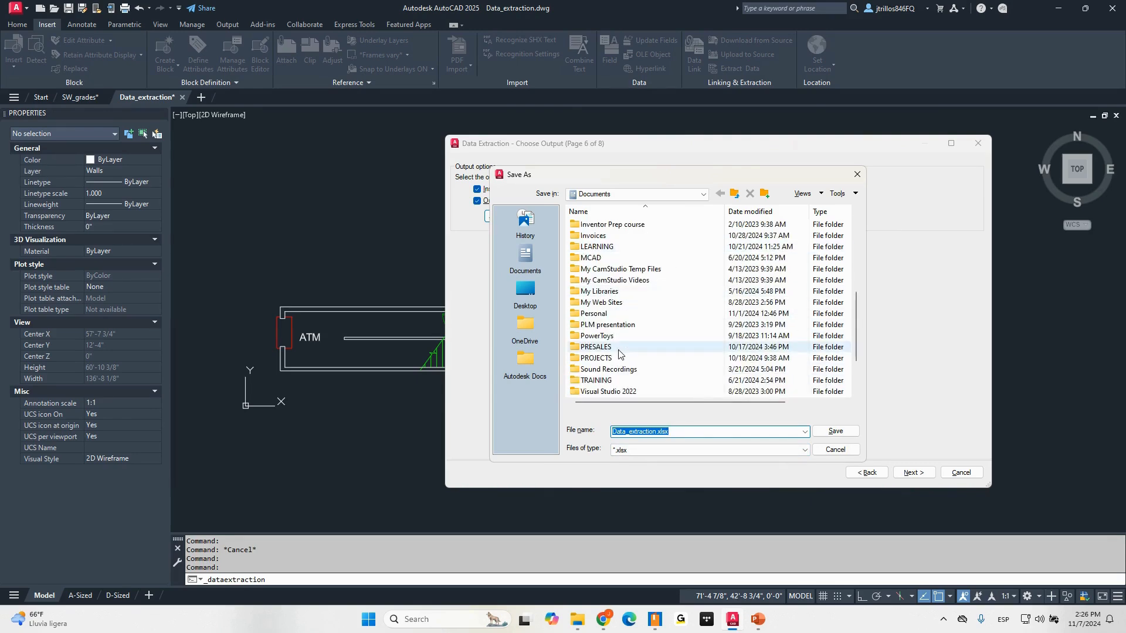
{"action": "scroll", "coordinate": [620, 325], "scroll_direction": "down", "scroll_amount": 2}
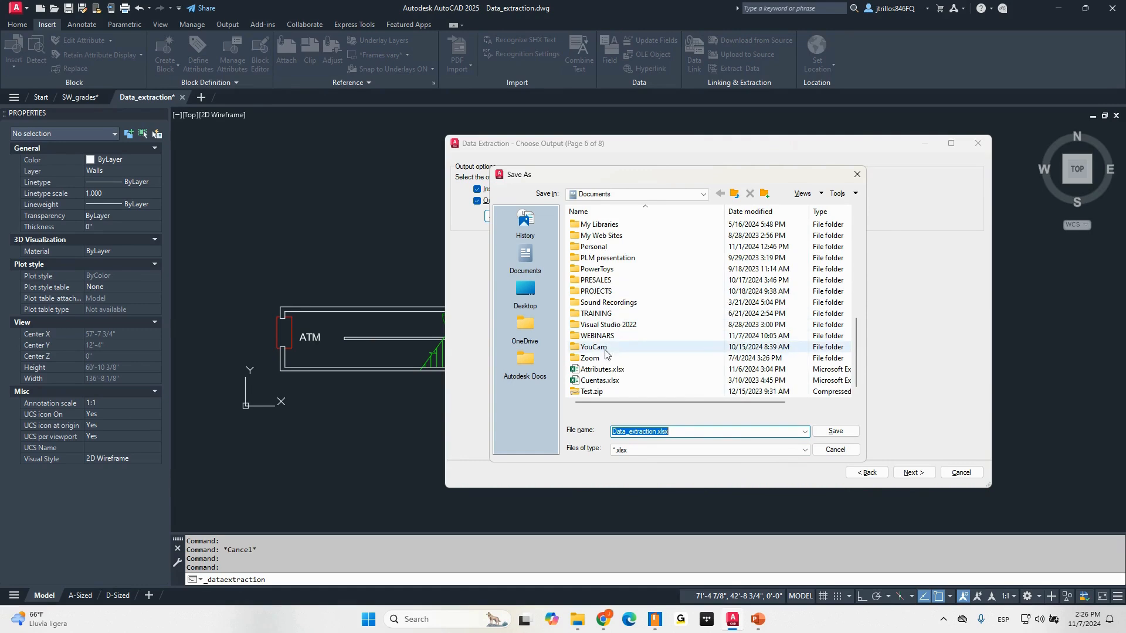
{"action": "double_click", "coordinate": [607, 336]}
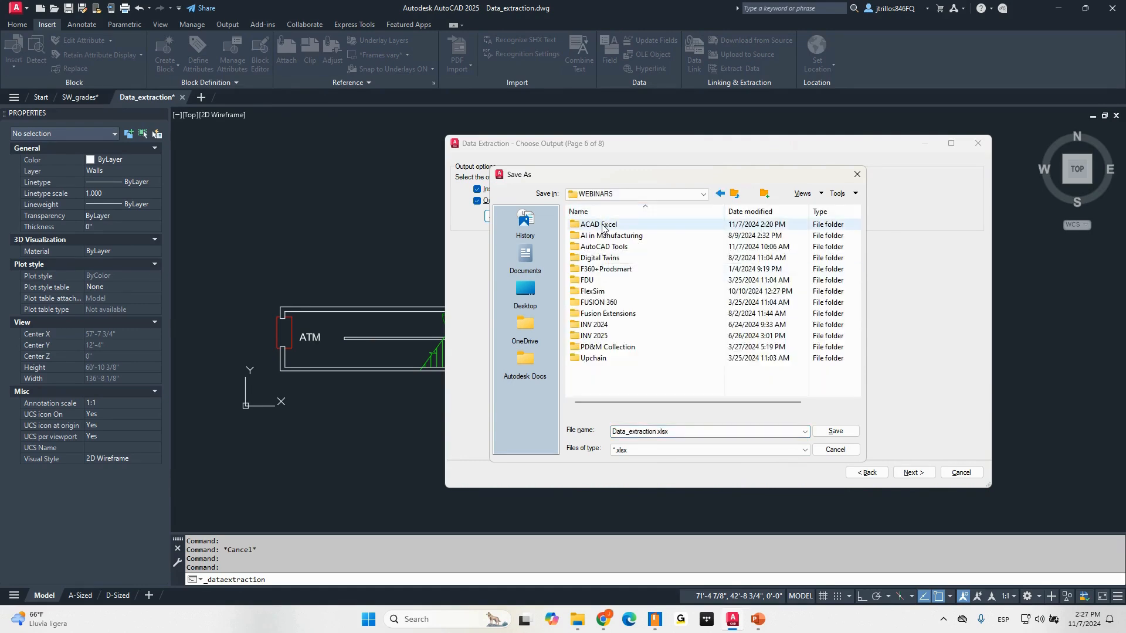
{"action": "double_click", "coordinate": [598, 225]}
{"action": "double_click", "coordinate": [659, 432]}
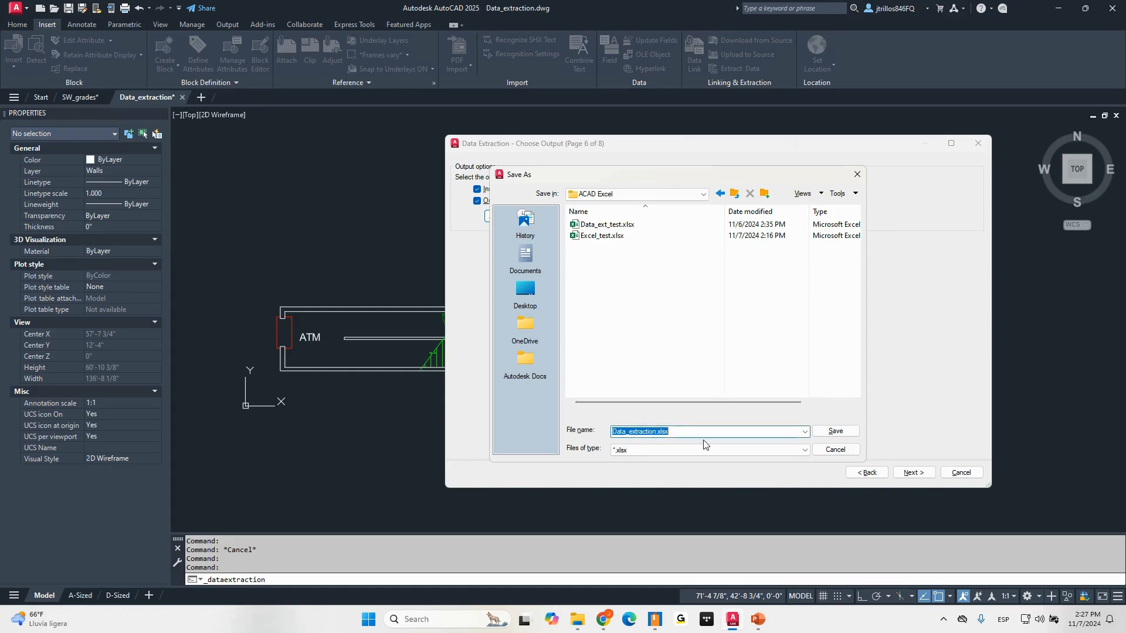
{"action": "key", "text": "Right"}
{"action": "left_click", "coordinate": [838, 432]}
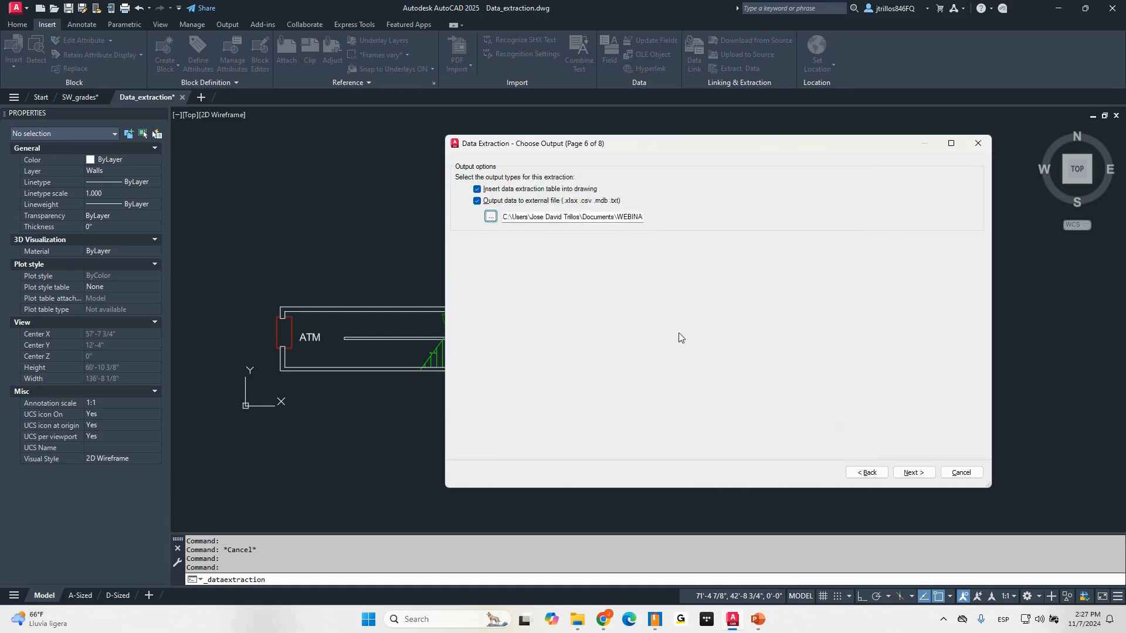
- Continue to the Table Style page, keep the Standard style and title the table "Data"
{"action": "left_click", "coordinate": [912, 473]}
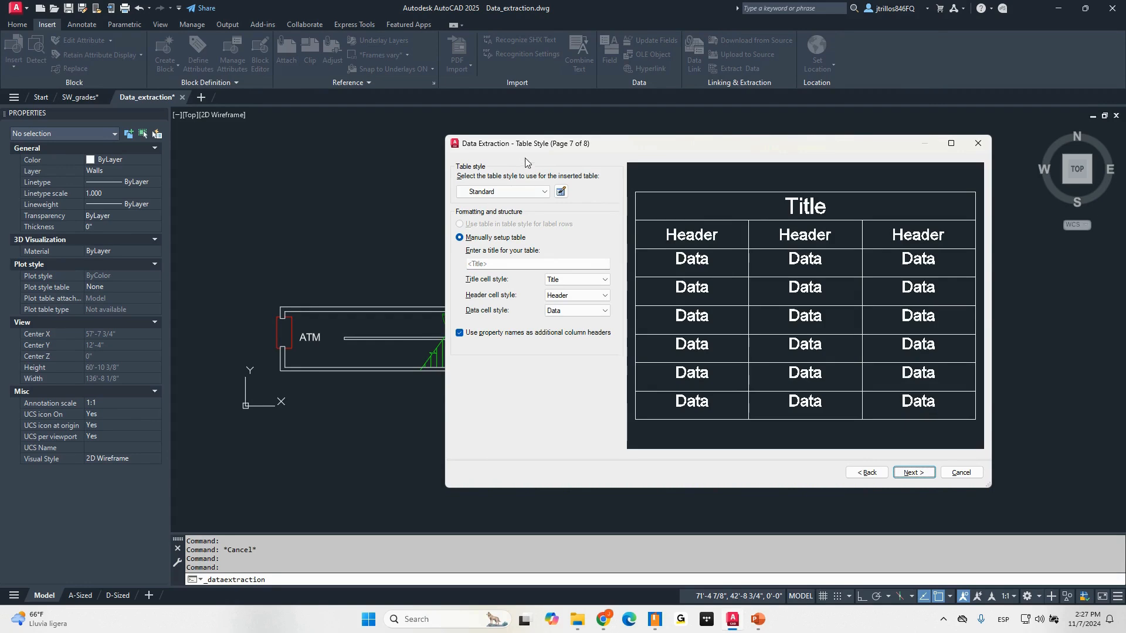
{"action": "left_click", "coordinate": [516, 186]}
{"action": "left_click", "coordinate": [516, 187]}
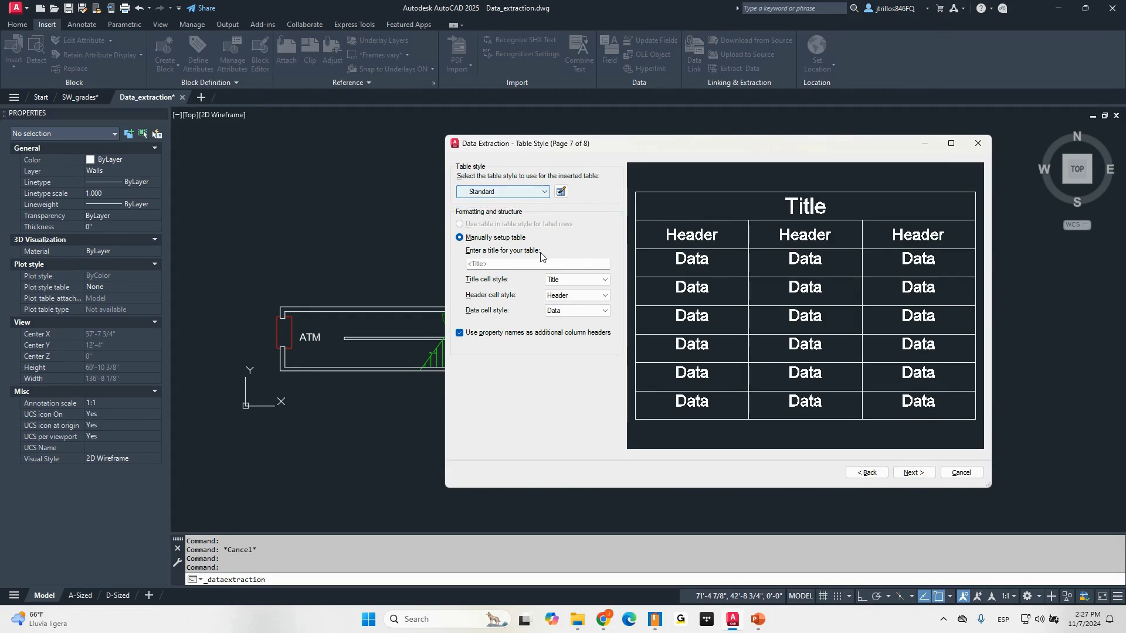
{"action": "left_click", "coordinate": [525, 263]}
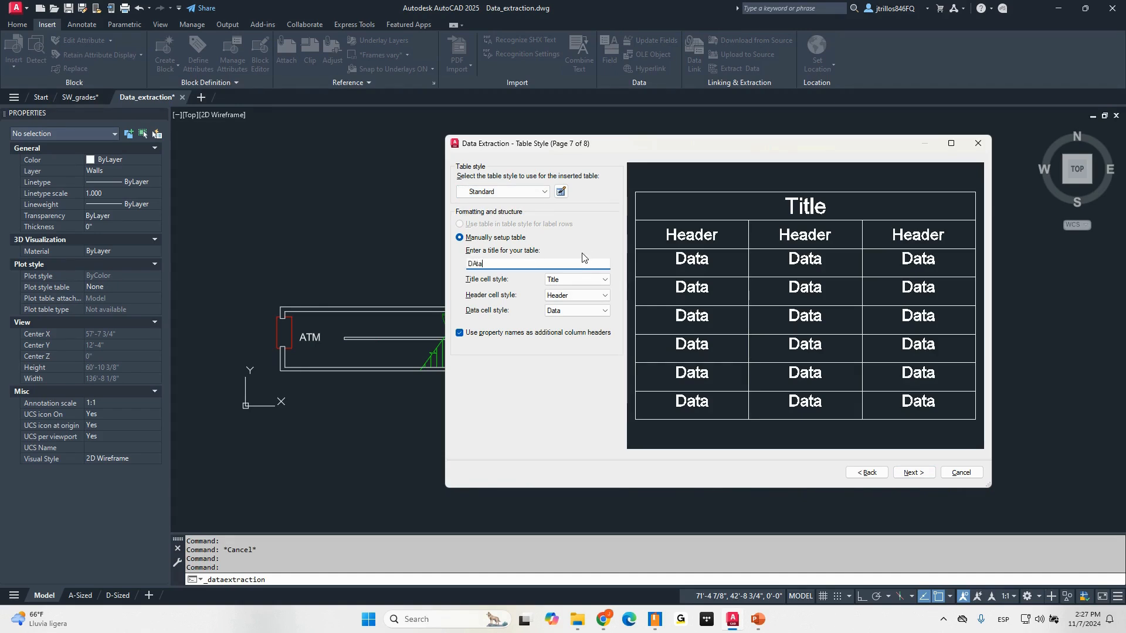
{"action": "type", "text": "Data"}
{"action": "key", "text": "Tab"}
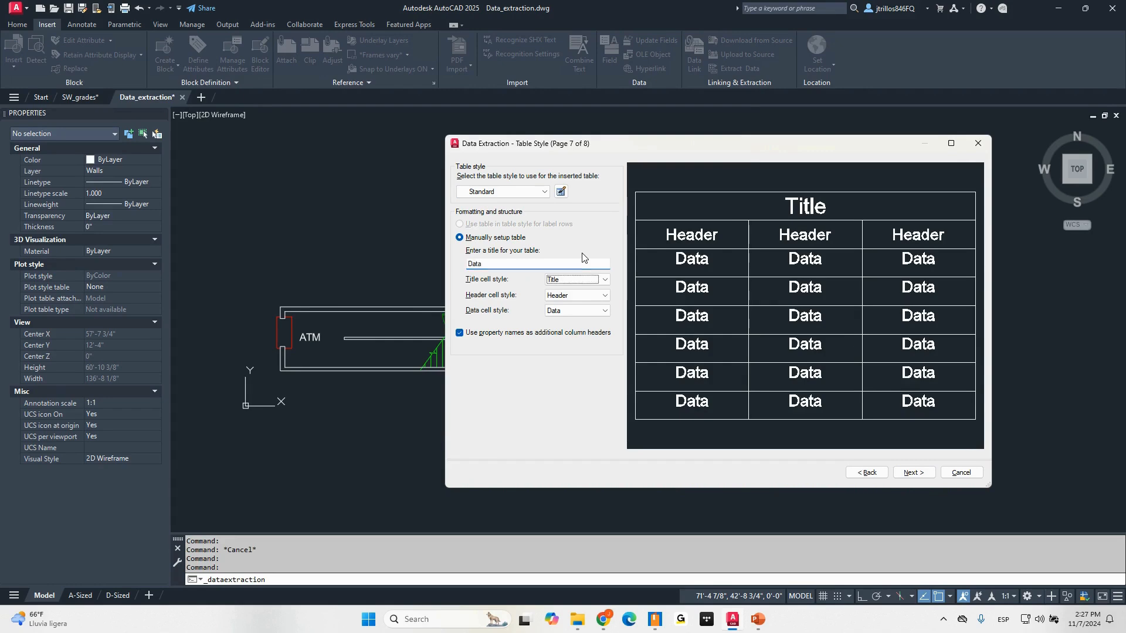
- Finish the data extraction and insert the Data table in the empty space to the right of the floor plan
{"action": "left_click", "coordinate": [508, 263]}
{"action": "left_click", "coordinate": [911, 473]}
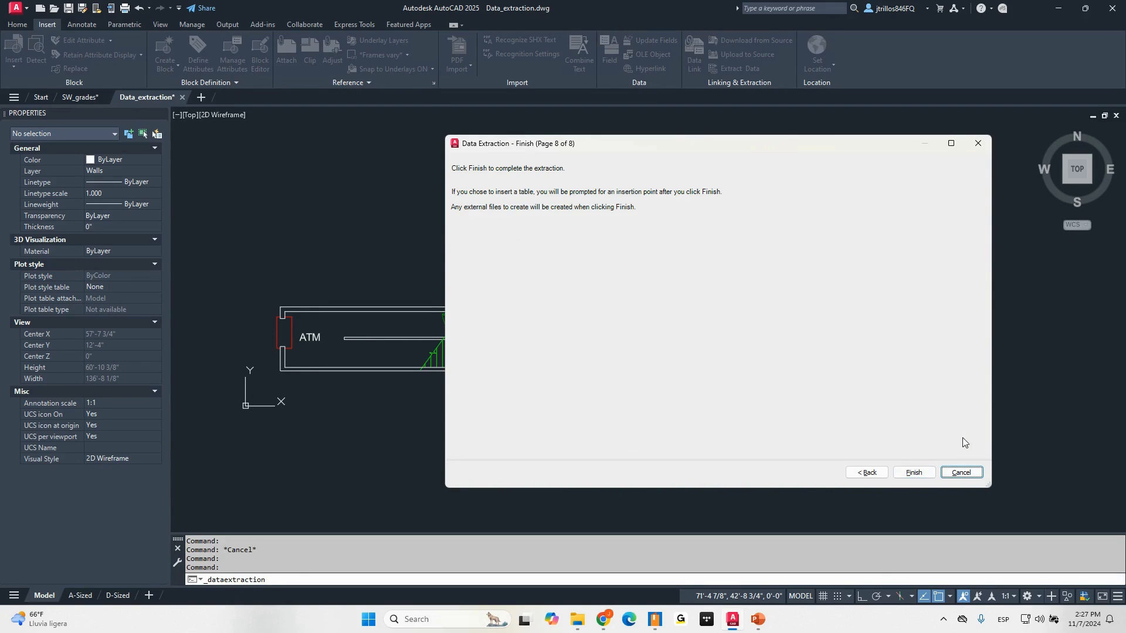
{"action": "left_click", "coordinate": [914, 473]}
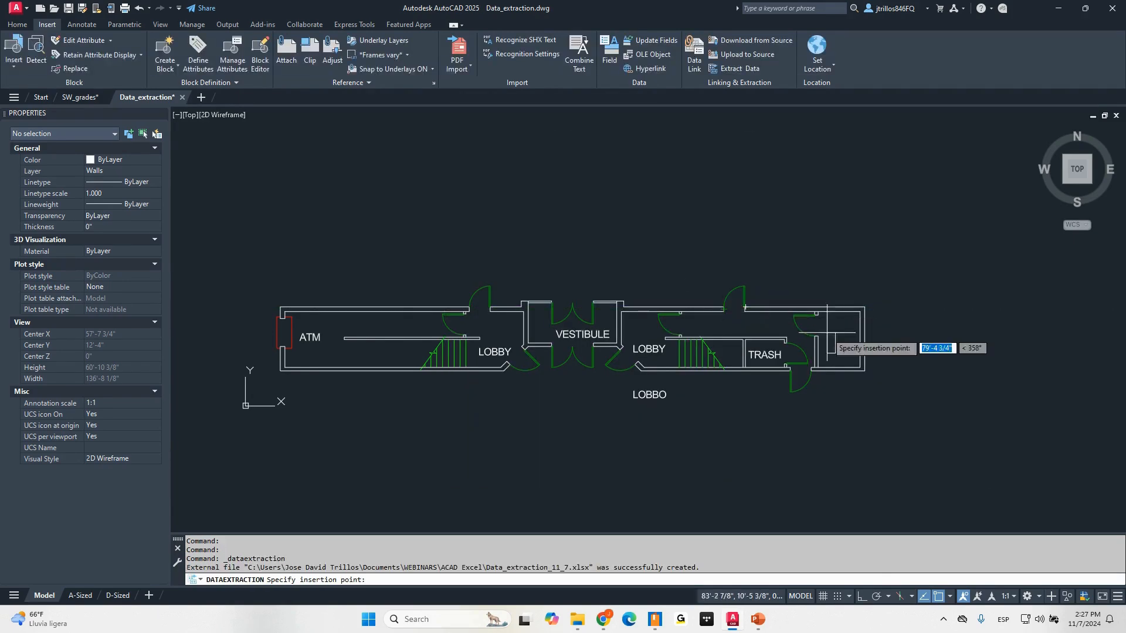
{"action": "scroll", "coordinate": [892, 300], "scroll_direction": "up", "scroll_amount": 5}
{"action": "scroll", "coordinate": [678, 284], "scroll_direction": "down", "scroll_amount": 5}
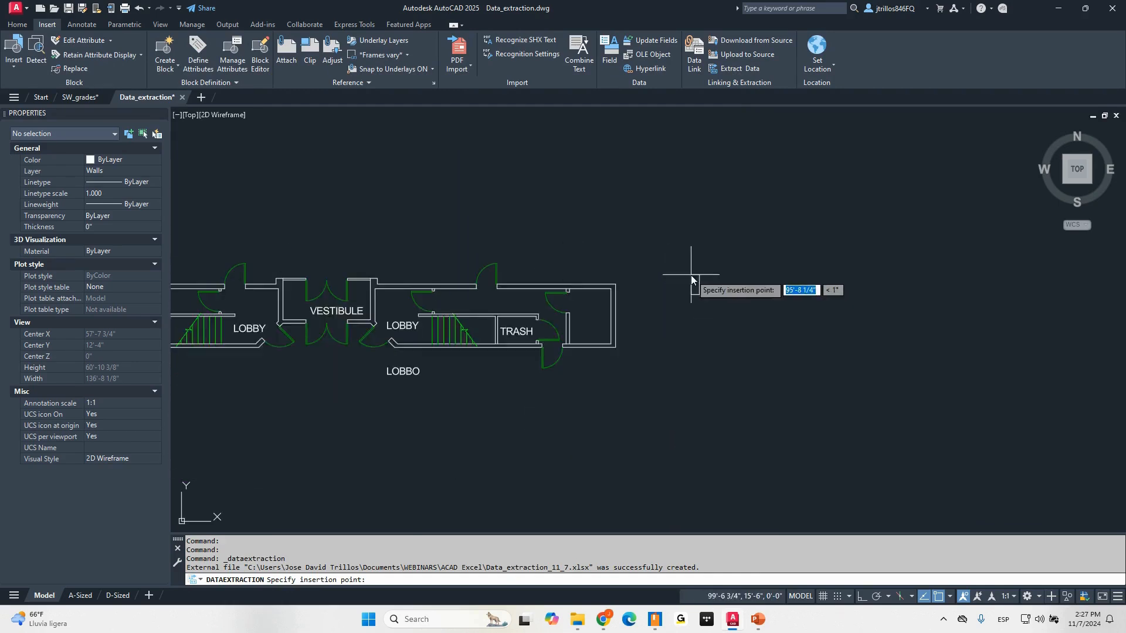
{"action": "scroll", "coordinate": [607, 230], "scroll_direction": "up", "scroll_amount": 3}
{"action": "left_click", "coordinate": [569, 208]}
{"action": "scroll", "coordinate": [562, 223], "scroll_direction": "up", "scroll_amount": 12}
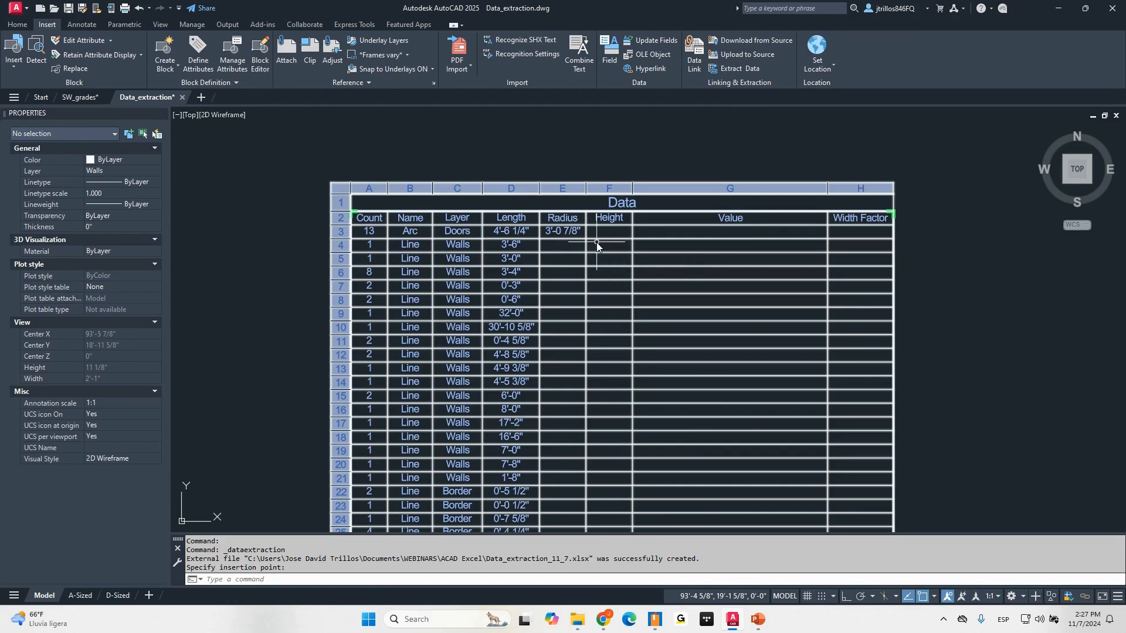
- Scale the Data table up from its upper-left corner until it is somewhat taller than the floor plan beside it
{"action": "scroll", "coordinate": [650, 288], "scroll_direction": "down", "scroll_amount": 4}
{"action": "left_click", "coordinate": [650, 289]}
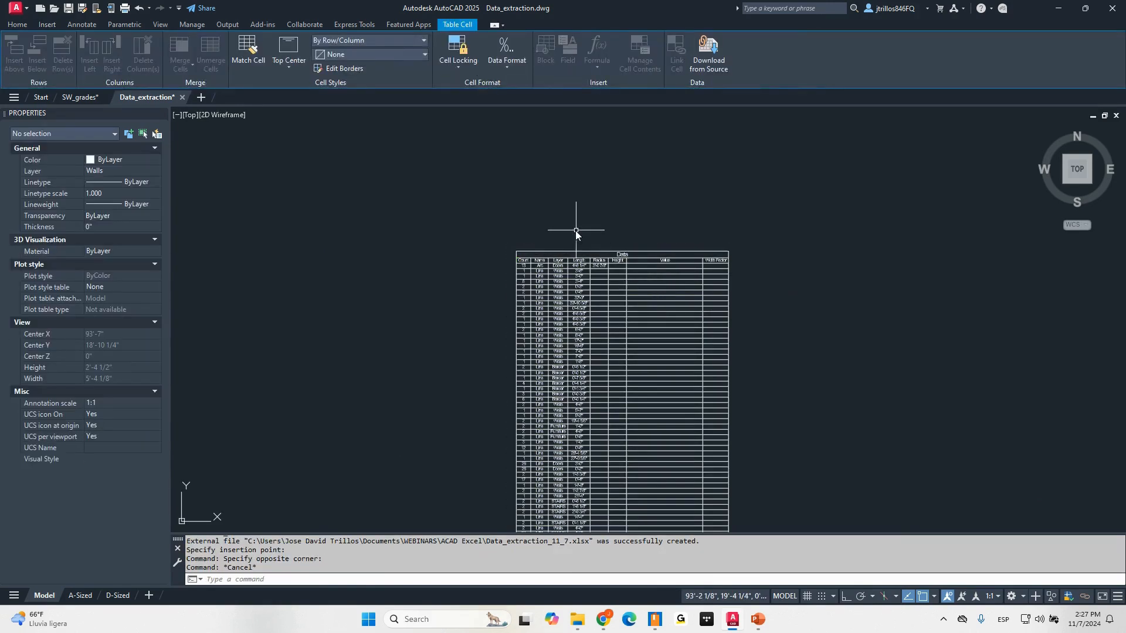
{"action": "key", "text": "Escape"}
{"action": "left_click", "coordinate": [570, 250]}
{"action": "left_click", "coordinate": [483, 258]}
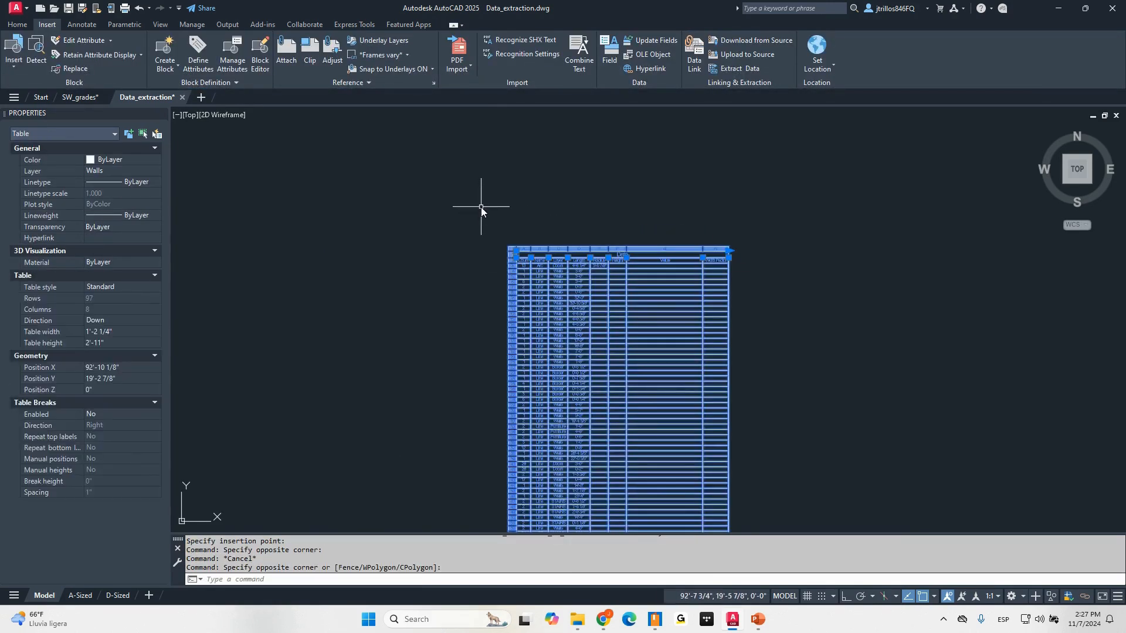
{"action": "type", "text": "SC"}
{"action": "key", "text": "Return"}
{"action": "left_click", "coordinate": [508, 247]}
{"action": "scroll", "coordinate": [518, 251], "scroll_direction": "down", "scroll_amount": 5}
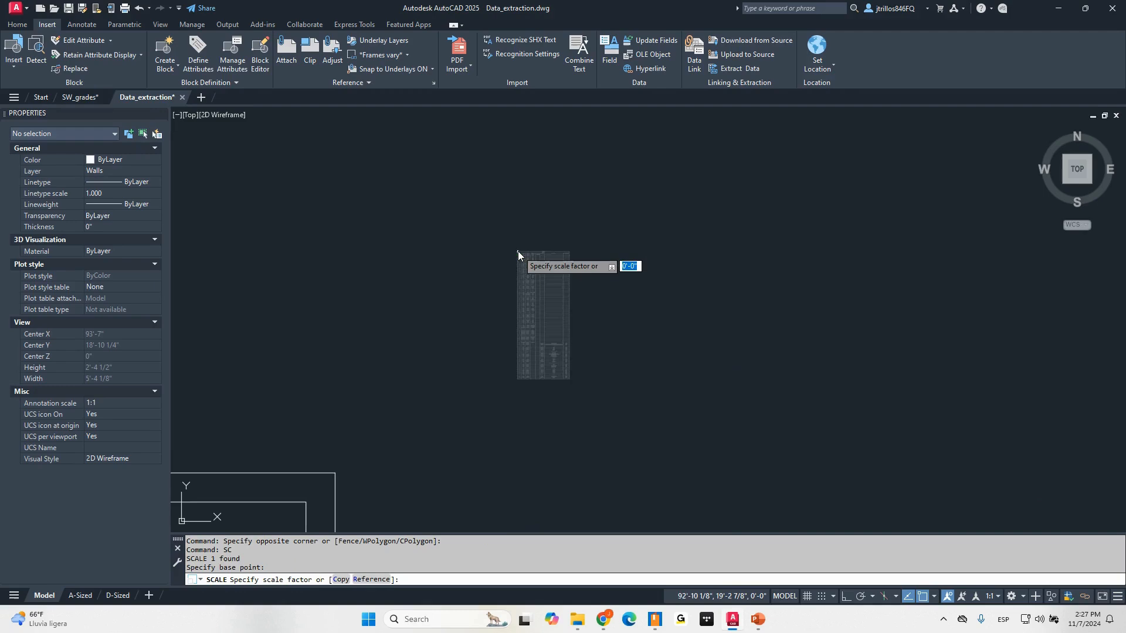
{"action": "scroll", "coordinate": [590, 299], "scroll_direction": "down", "scroll_amount": 3}
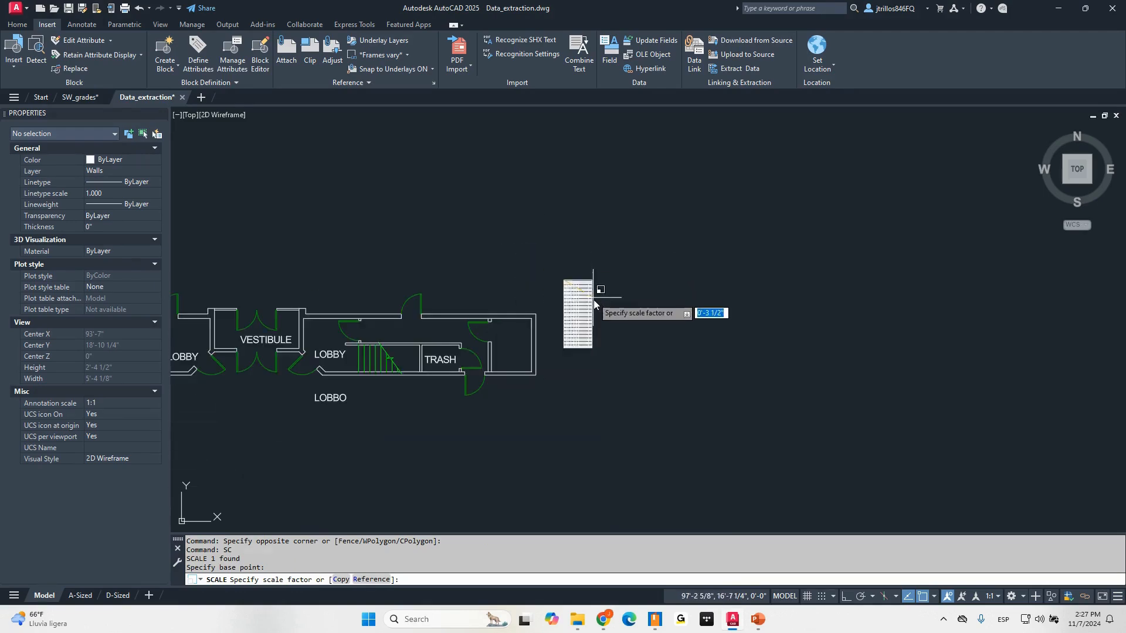
{"action": "left_click", "coordinate": [624, 320]}
- Examine the enlarged Data table from the arc and line rows down to the polyline and text rows
{"action": "scroll", "coordinate": [549, 265], "scroll_direction": "up", "scroll_amount": 5}
{"action": "scroll", "coordinate": [550, 266], "scroll_direction": "up", "scroll_amount": 5}
{"action": "scroll", "coordinate": [528, 328], "scroll_direction": "down", "scroll_amount": 8}
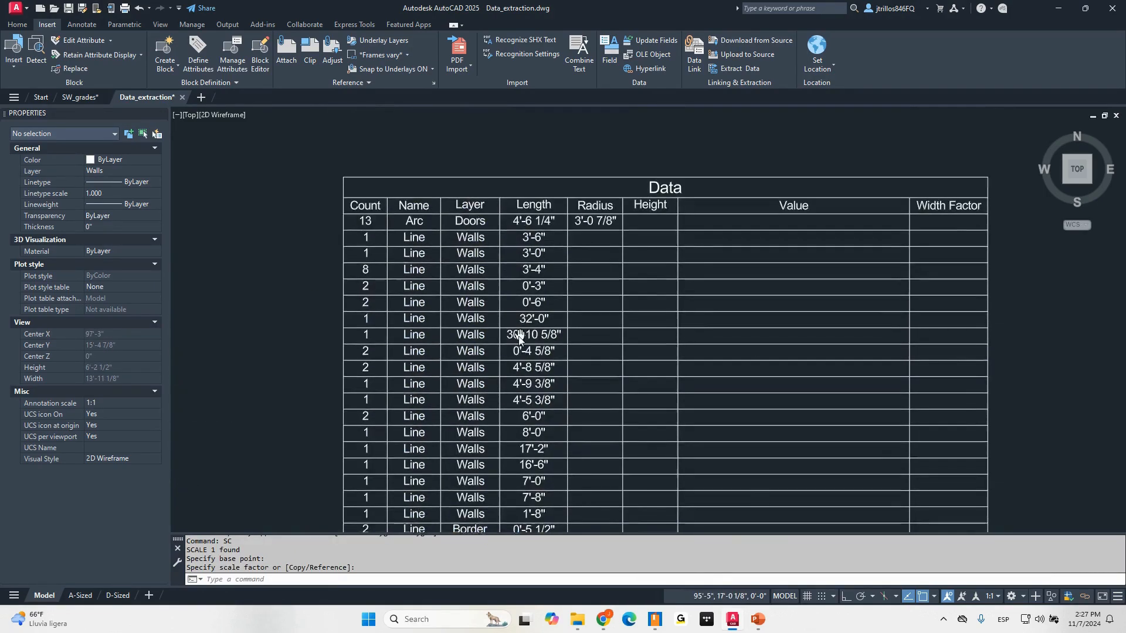
{"action": "scroll", "coordinate": [535, 423], "scroll_direction": "up", "scroll_amount": 5}
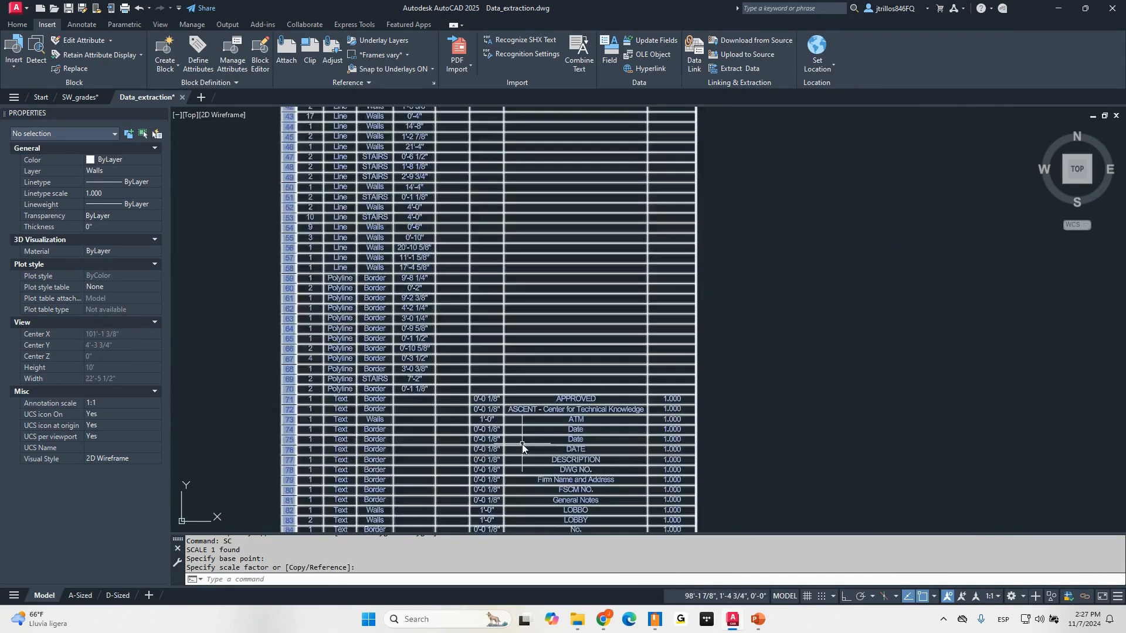
{"action": "right_click", "coordinate": [540, 341]}
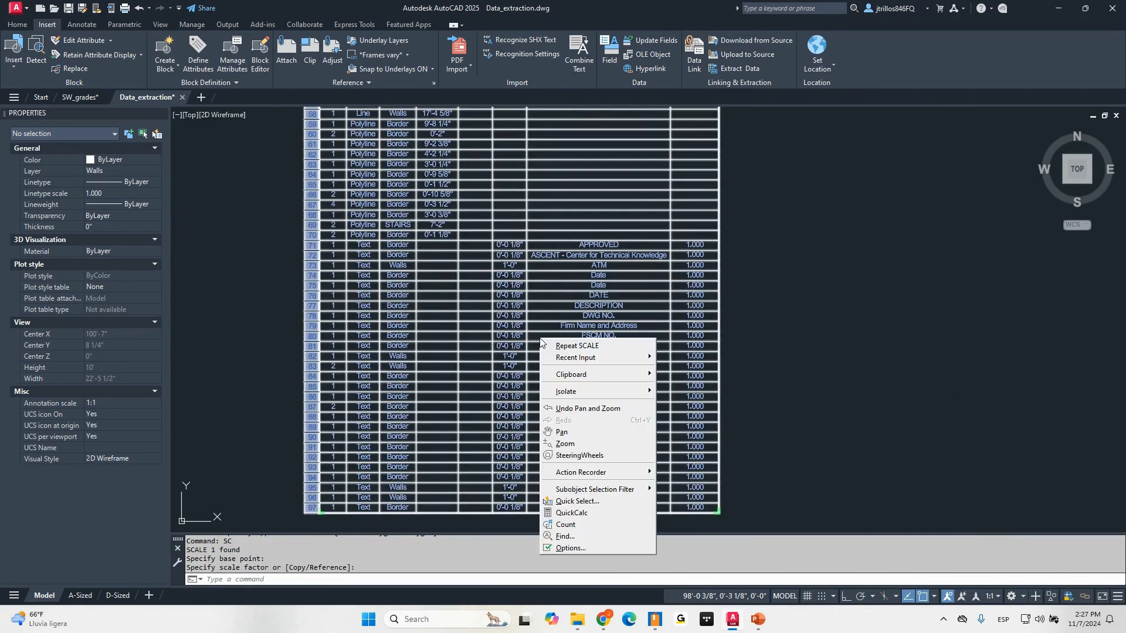
{"action": "key", "text": "Escape"}
{"action": "key", "text": "Escape"}
- Open Data_extraction_11_7.xlsx from the ACAD Excel folder in Excel and review its Summary sheet down to the text rows
{"action": "left_click", "coordinate": [578, 620]}
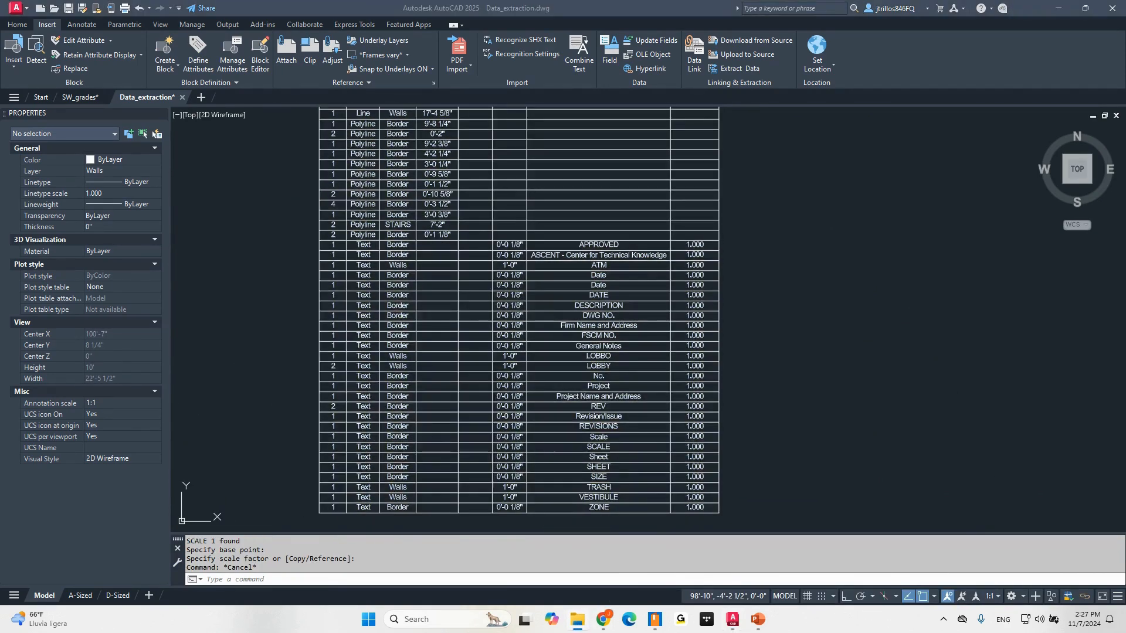
{"action": "scroll", "coordinate": [668, 372], "scroll_direction": "down", "scroll_amount": 1}
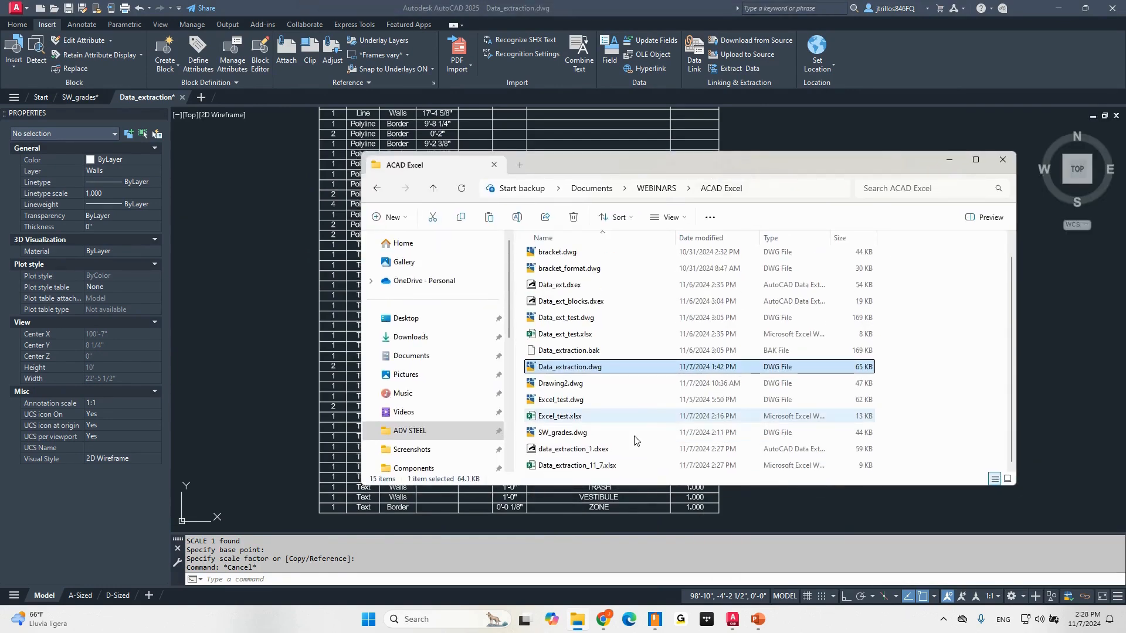
{"action": "double_click", "coordinate": [597, 469]}
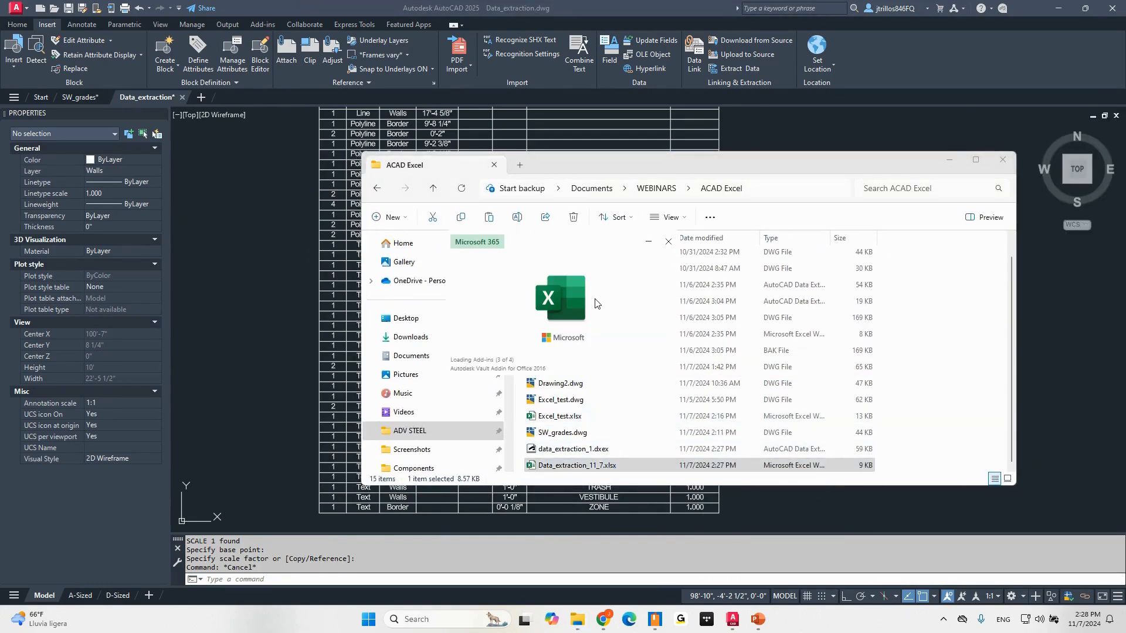
{"action": "scroll", "coordinate": [231, 309], "scroll_direction": "down", "scroll_amount": 20}
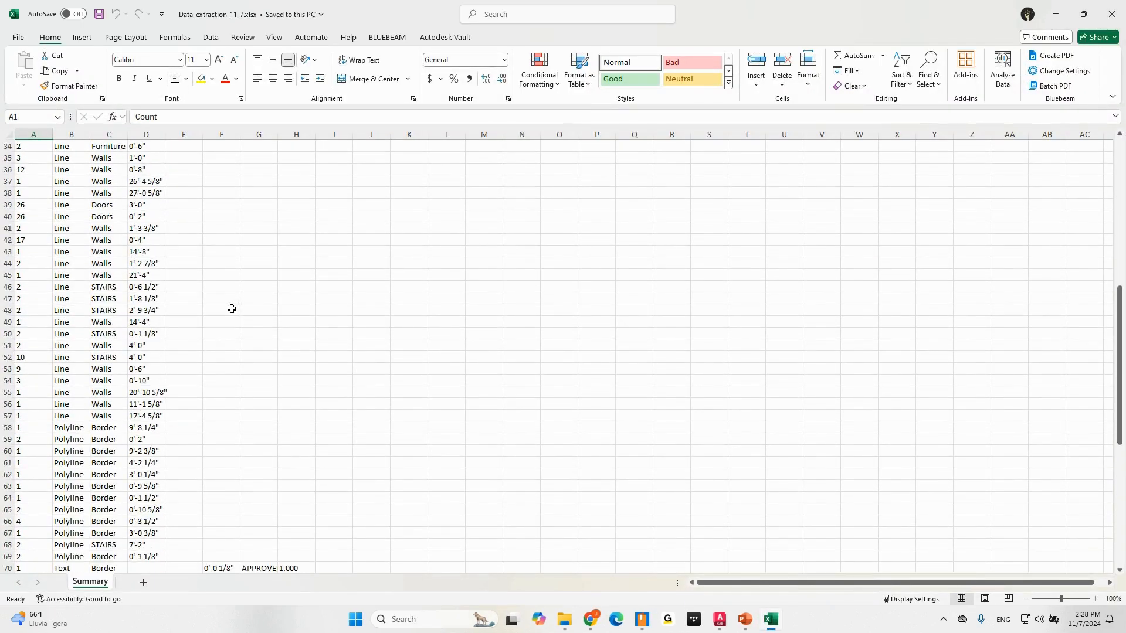
{"action": "scroll", "coordinate": [230, 309], "scroll_direction": "down", "scroll_amount": 4}
{"action": "scroll", "coordinate": [231, 308], "scroll_direction": "up", "scroll_amount": 11}
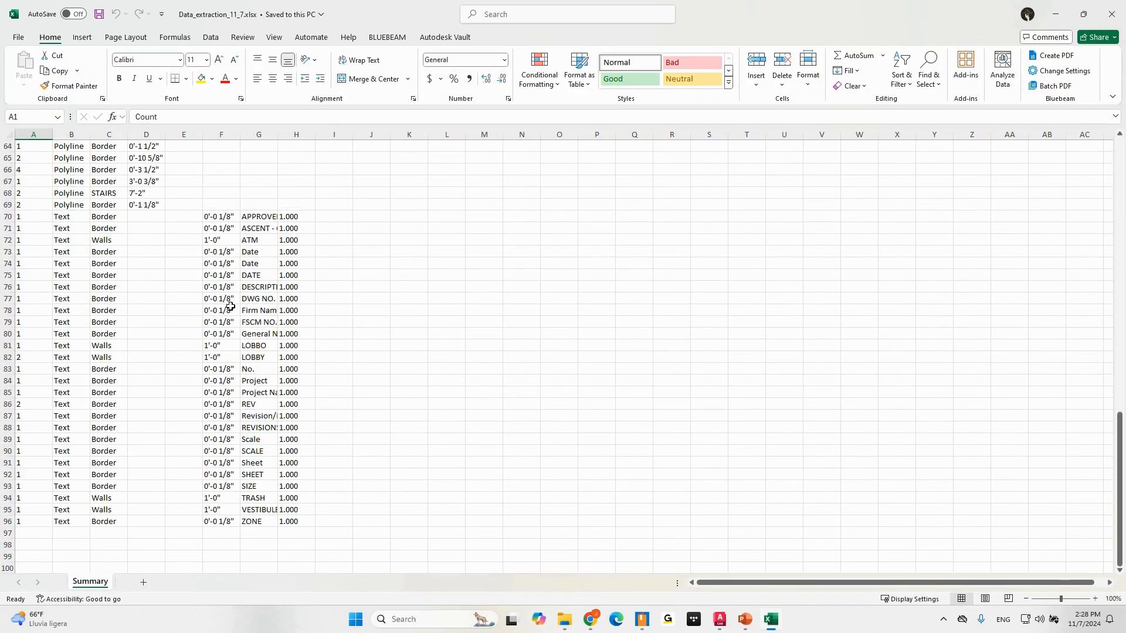
{"action": "scroll", "coordinate": [233, 305], "scroll_direction": "up", "scroll_amount": 6}
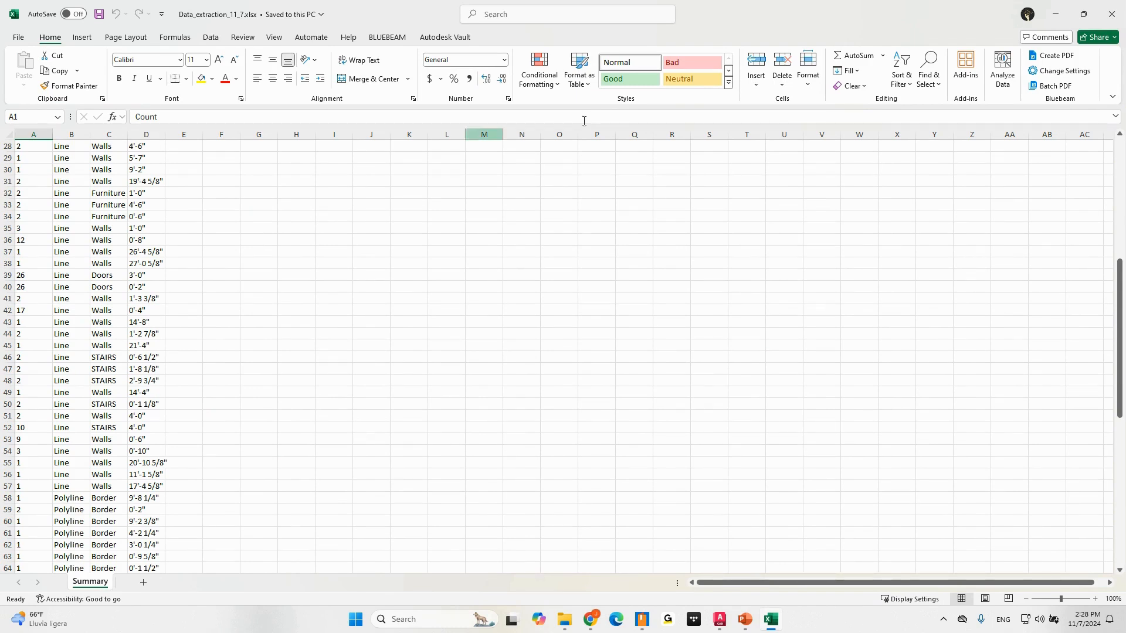
- Switch back to the AutoCAD drawing and look over the floor plan together with the inserted table
{"action": "left_click", "coordinate": [1054, 23]}
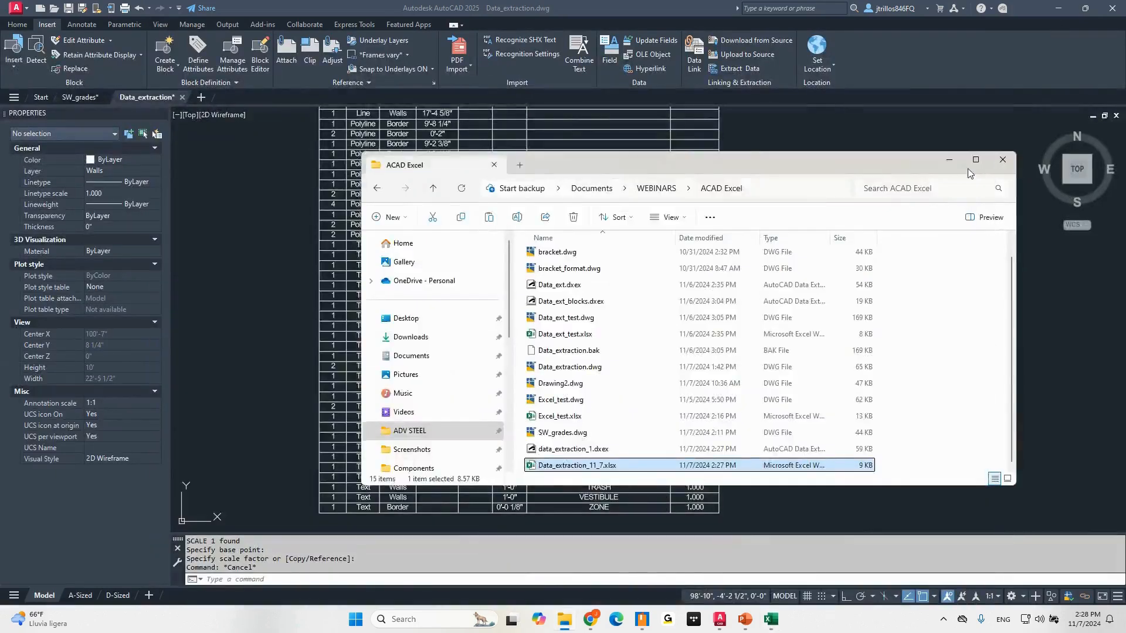
{"action": "left_click", "coordinate": [949, 160]}
{"action": "scroll", "coordinate": [892, 299], "scroll_direction": "down", "scroll_amount": 3}
{"action": "middle_click_drag", "start_coordinate": [854, 192], "coordinate": [849, 282]}
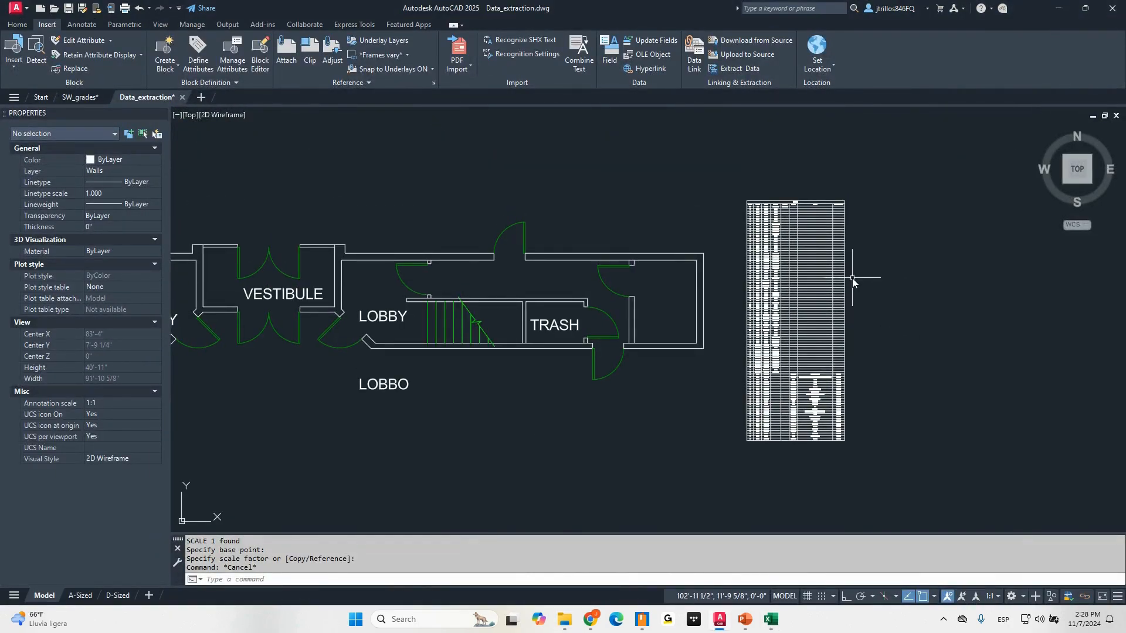
{"action": "left_click", "coordinate": [836, 164]}
{"action": "left_click", "coordinate": [795, 200]}
{"action": "key", "text": "Escape"}
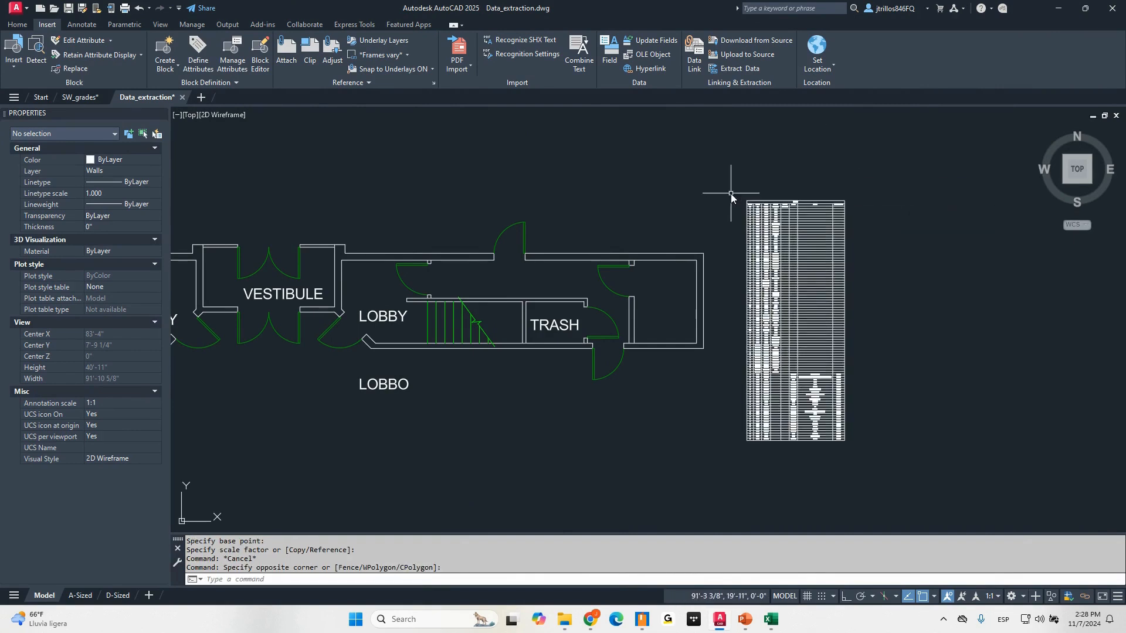
{"action": "mouse_move", "coordinate": [586, 234]}
{"action": "middle_mouse_down"}
{"action": "mouse_move", "coordinate": [680, 272]}
{"action": "mouse_move", "coordinate": [670, 270]}
{"action": "mouse_move", "coordinate": [711, 259]}
{"action": "middle_mouse_up"}
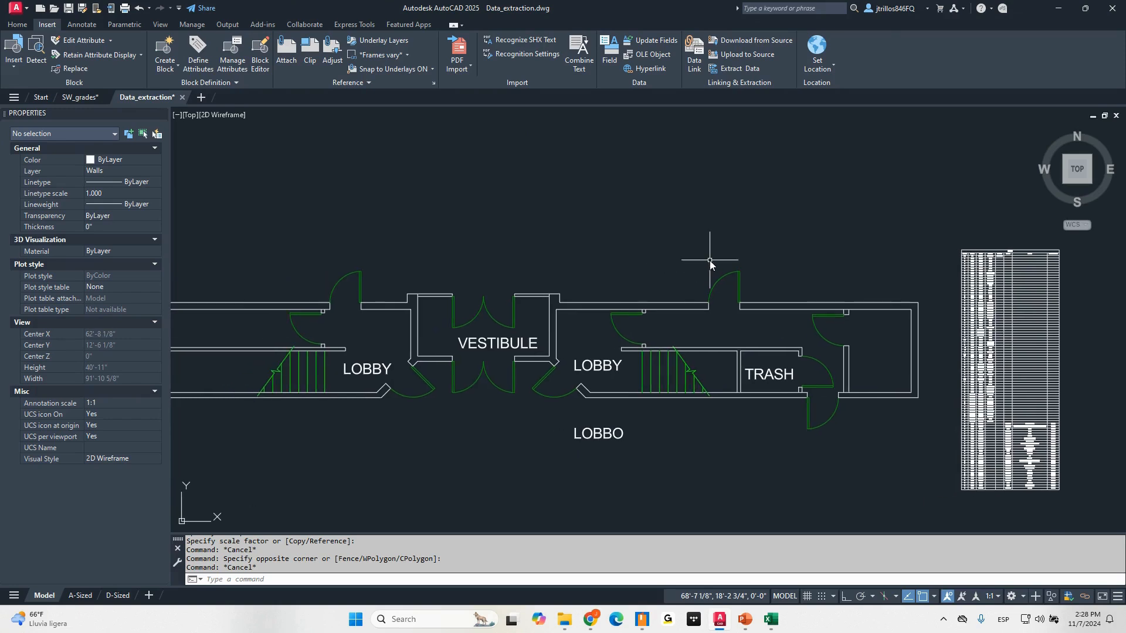
{"action": "scroll", "coordinate": [709, 261], "scroll_direction": "down", "scroll_amount": 3}
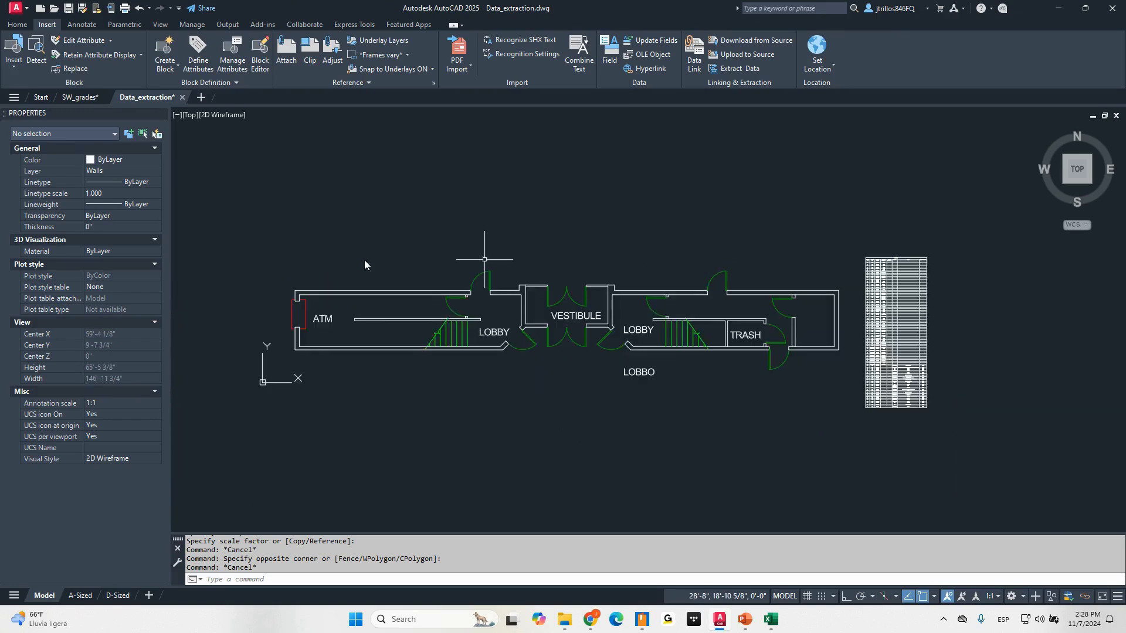
- Insert an ATT_BLOCK below the floor plan with ATTRIBUTE 1 set to TITLE1 and ATTRIBUTE 2 set to RATING1
{"action": "left_click", "coordinate": [18, 54]}
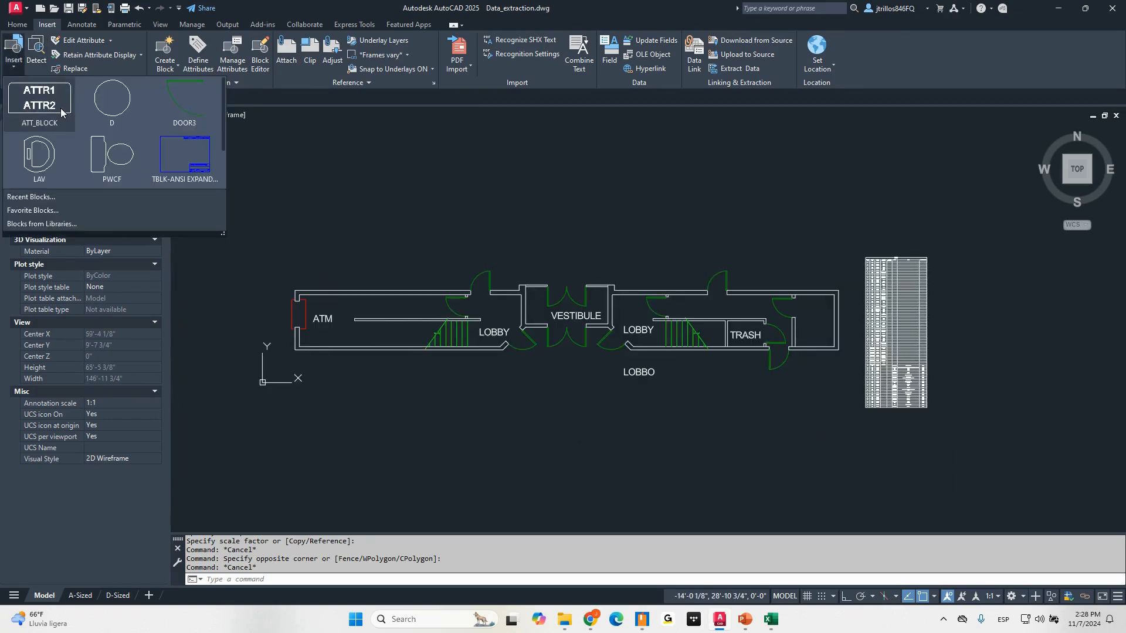
{"action": "left_click", "coordinate": [39, 99]}
{"action": "scroll", "coordinate": [477, 394], "scroll_direction": "up", "scroll_amount": 3}
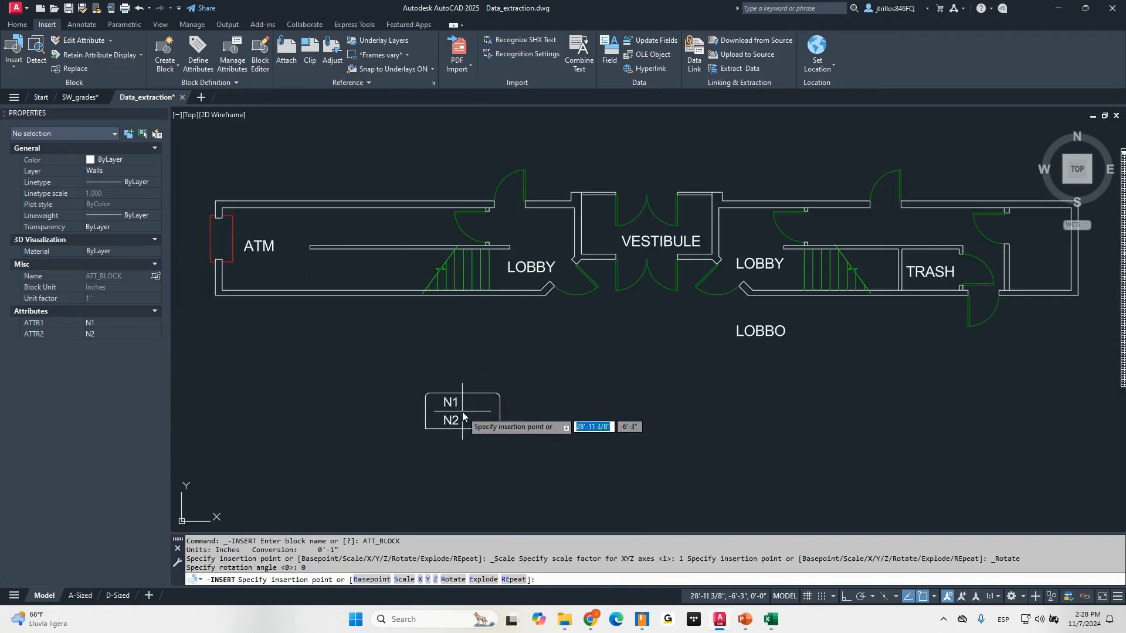
{"action": "left_click", "coordinate": [445, 414]}
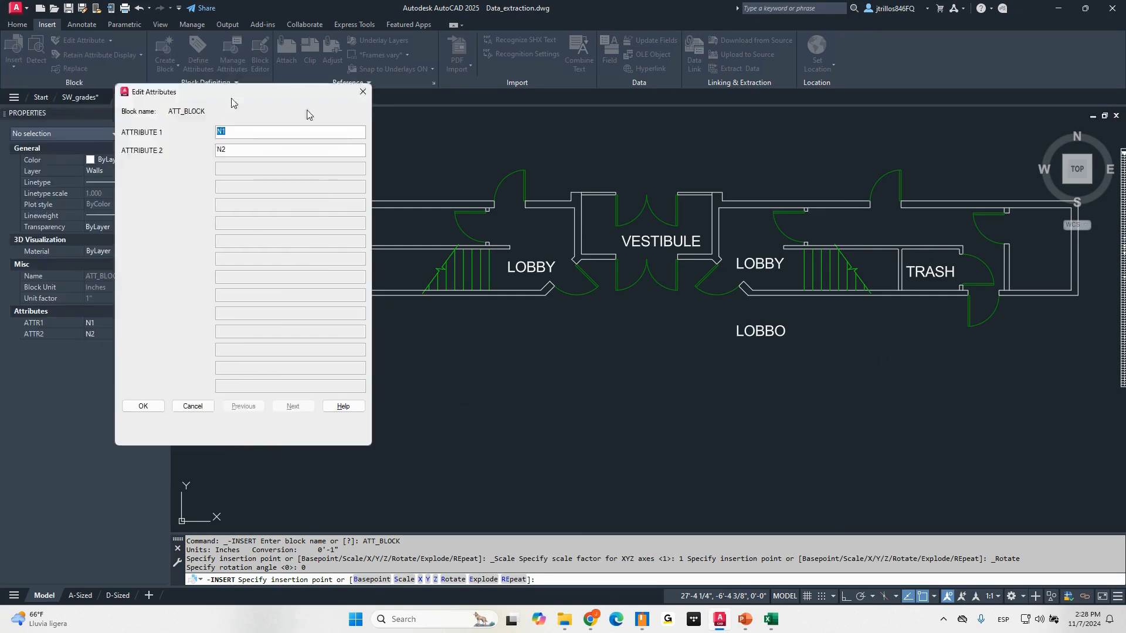
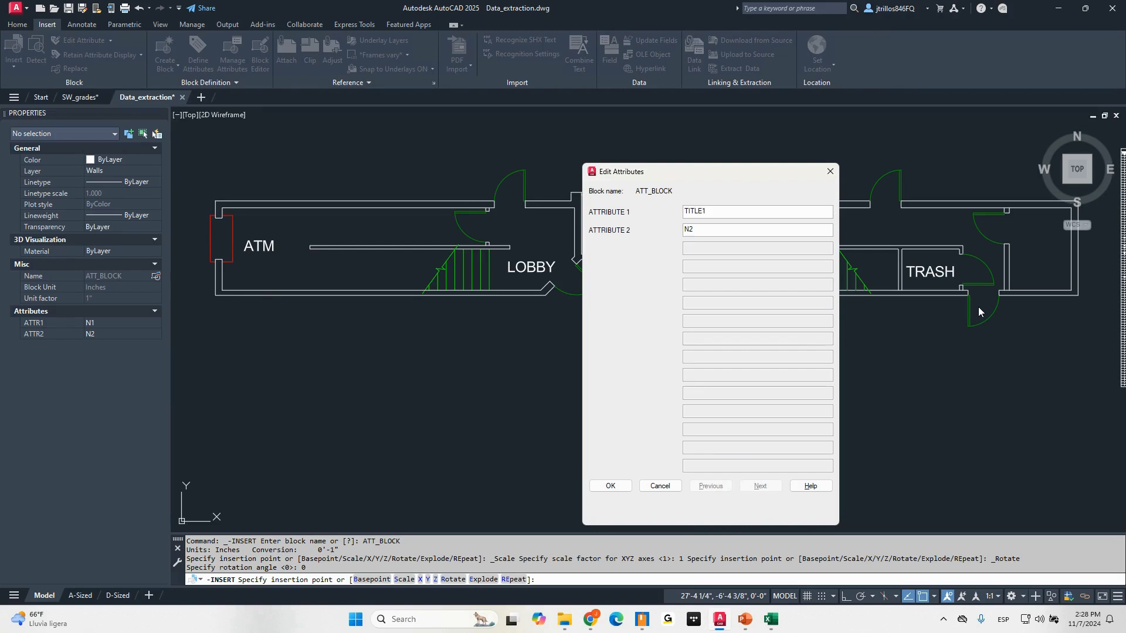
{"action": "key", "text": "Tab"}
{"action": "left_click", "coordinate": [627, 492]}
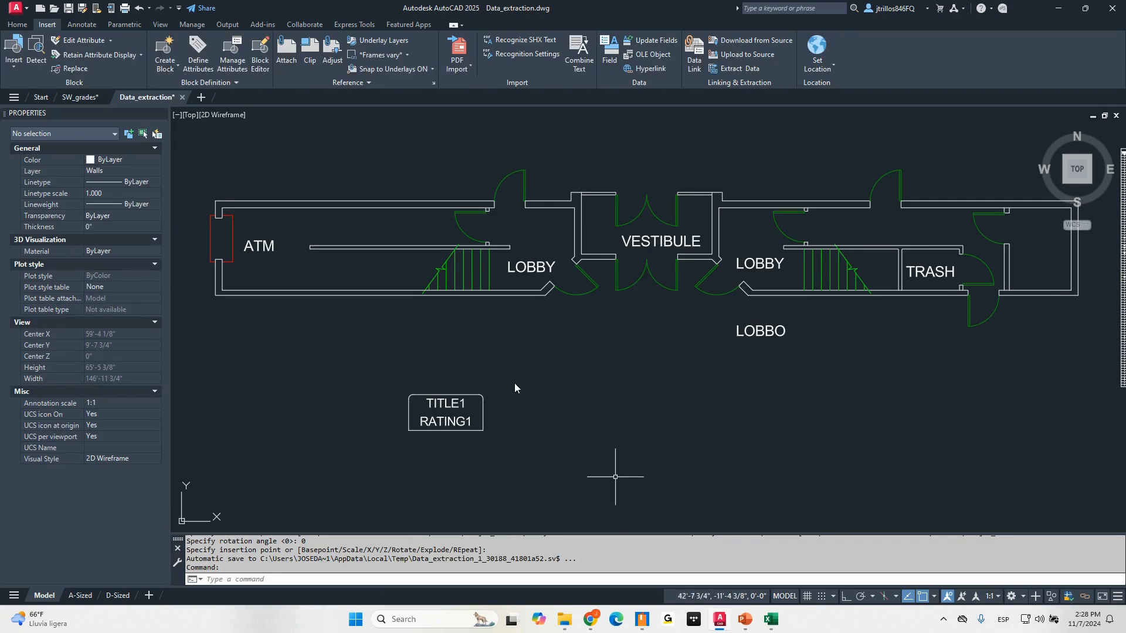
- Insert a second ATT_BLOCK to the right of the first, with attribute values TITLE2 and RATING2
{"action": "left_click", "coordinate": [23, 65]}
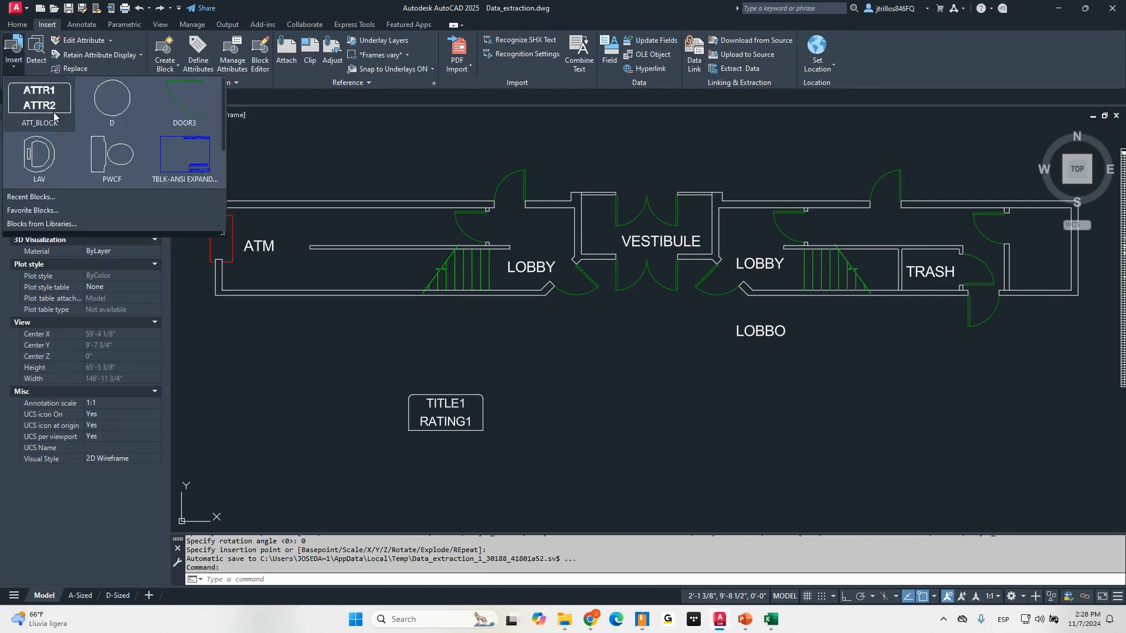
{"action": "left_click", "coordinate": [40, 98]}
{"action": "left_click", "coordinate": [578, 408]}
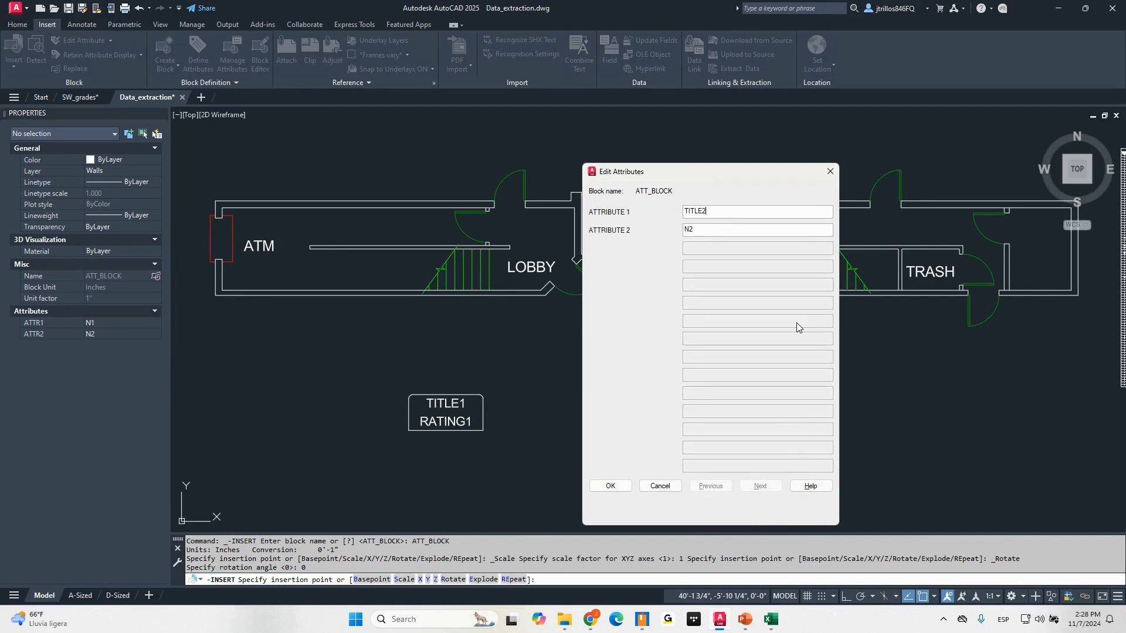
{"action": "key", "text": "Tab"}
{"action": "left_click", "coordinate": [594, 487]}
{"action": "middle_click_drag", "start_coordinate": [638, 430], "coordinate": [613, 399]}
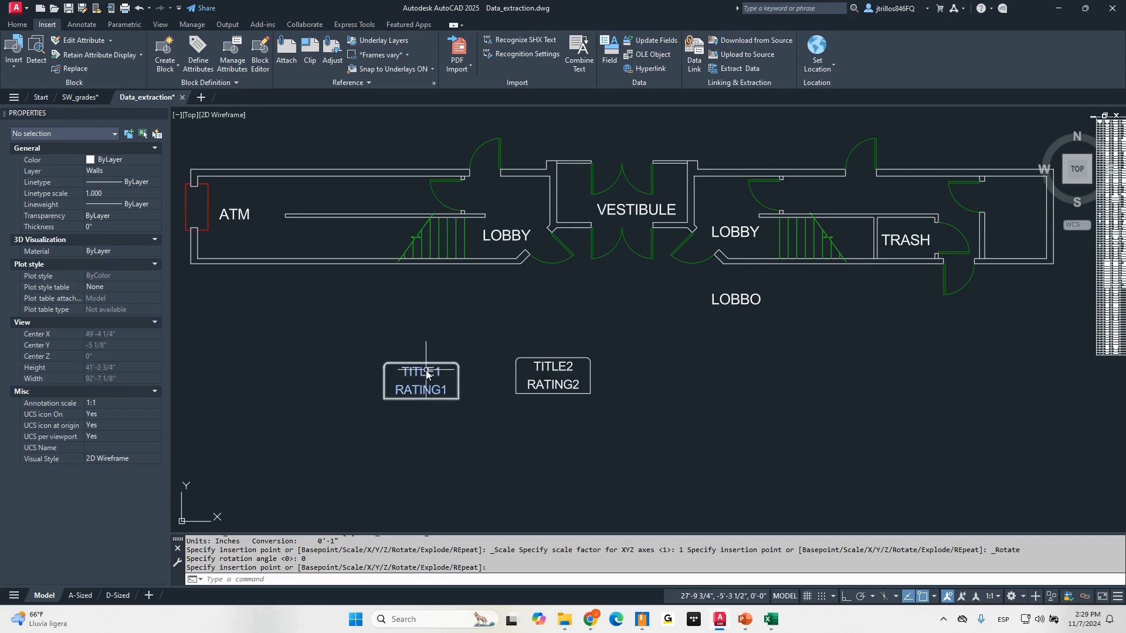
- Edit the first block's attributes, setting ATTR1 to RES1 and ATTR2 to 12V
{"action": "double_click", "coordinate": [404, 373]}
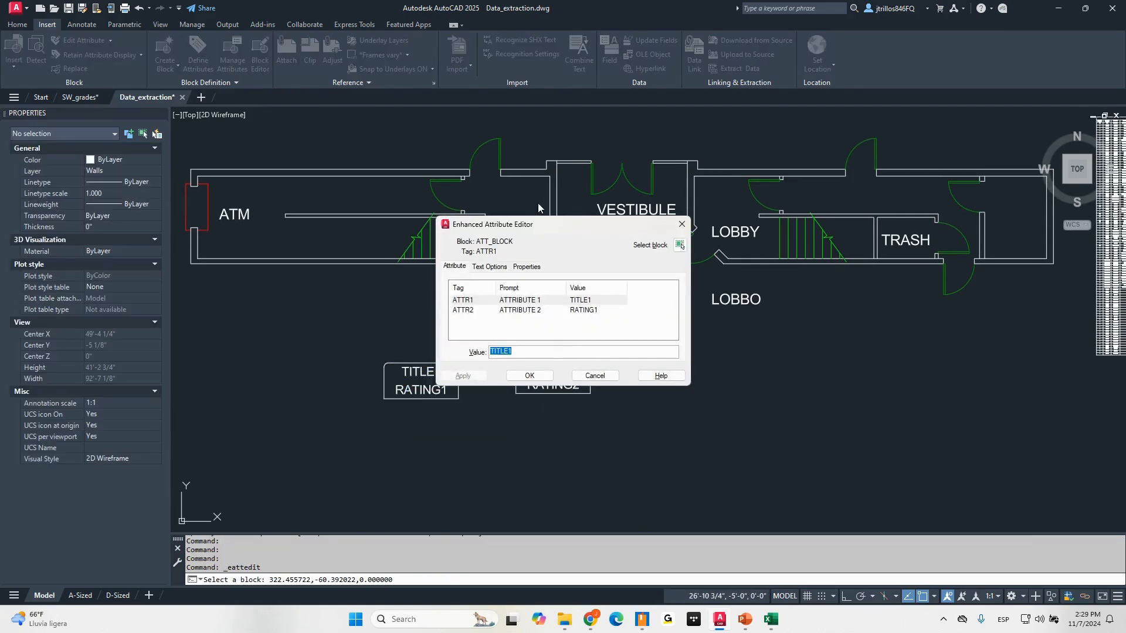
{"action": "left_click_drag", "start_coordinate": [559, 226], "coordinate": [841, 305]}
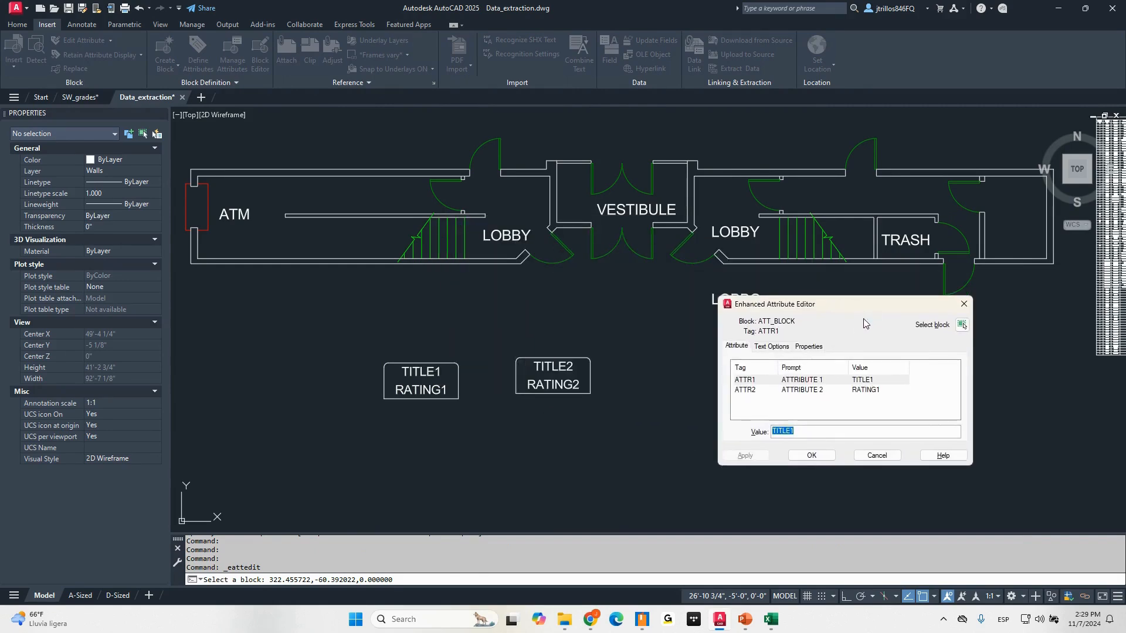
{"action": "type", "text": "RES1"}
{"action": "key", "text": "Return"}
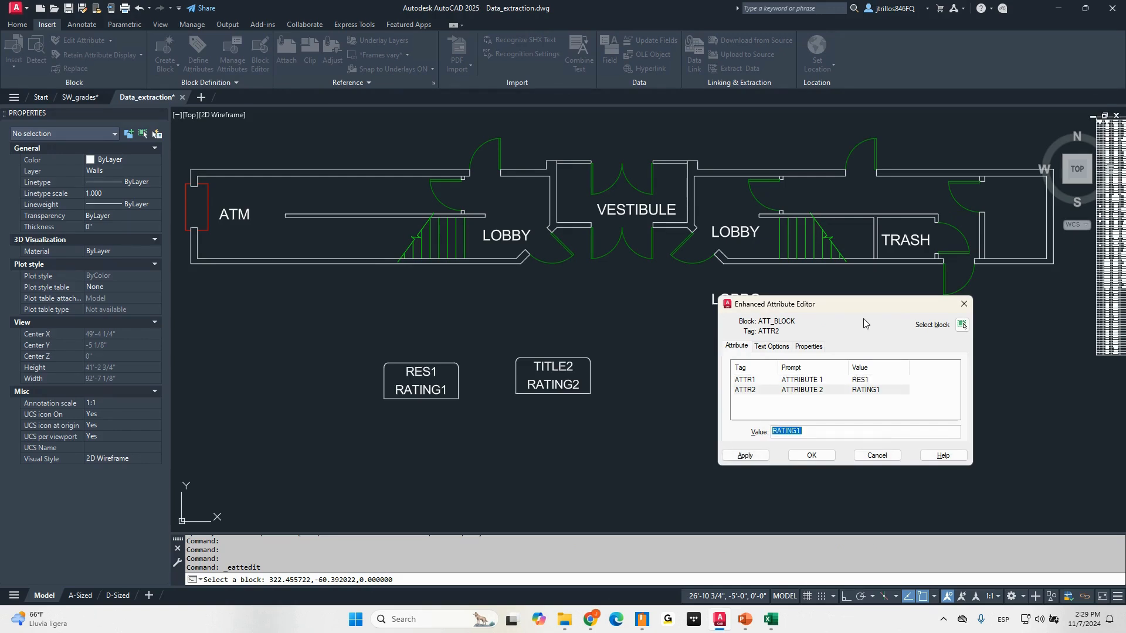
{"action": "type", "text": "12V"}
{"action": "key", "text": "Return"}
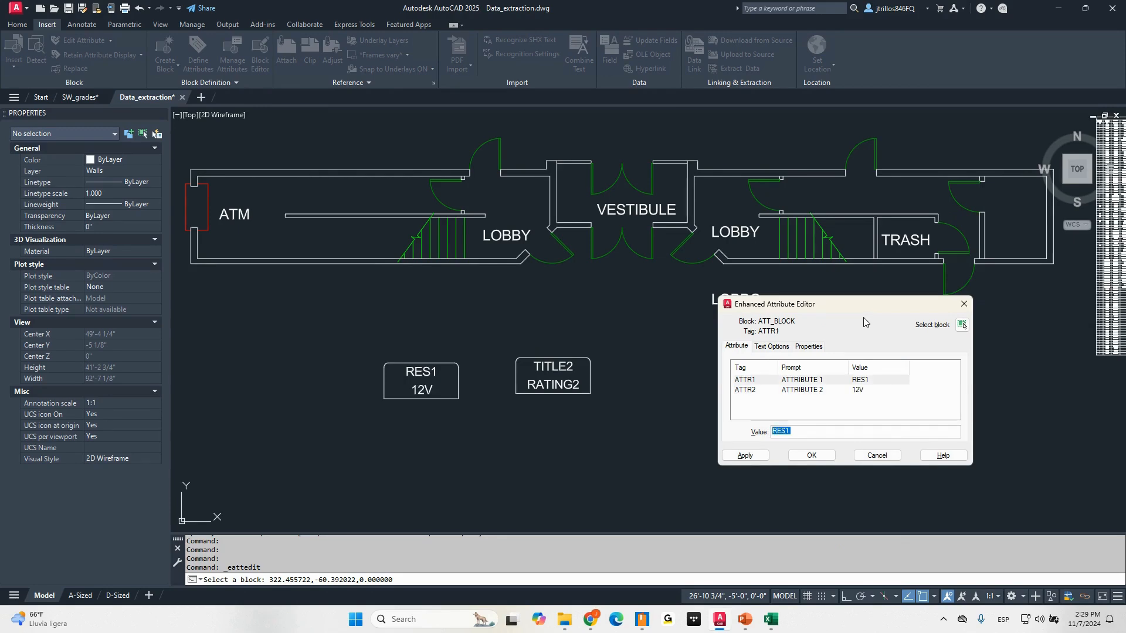
{"action": "left_click", "coordinate": [811, 455]}
- Edit the second block's attributes, setting ATTR1 to RES2 and ATTR2 to 24V
{"action": "double_click", "coordinate": [562, 372]}
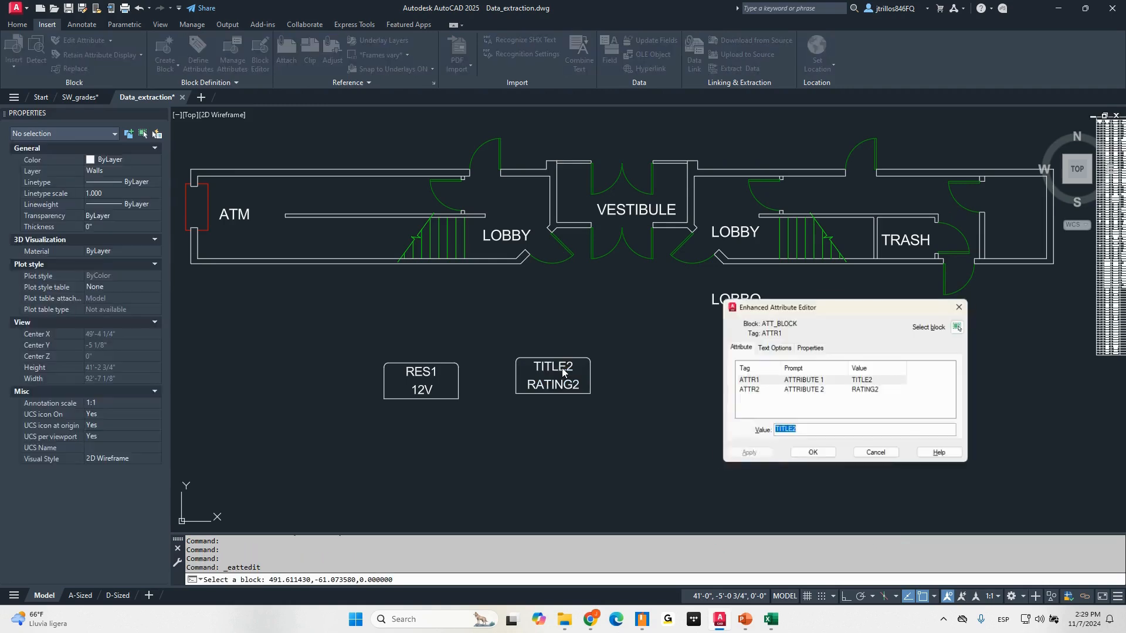
{"action": "type", "text": "RES2"}
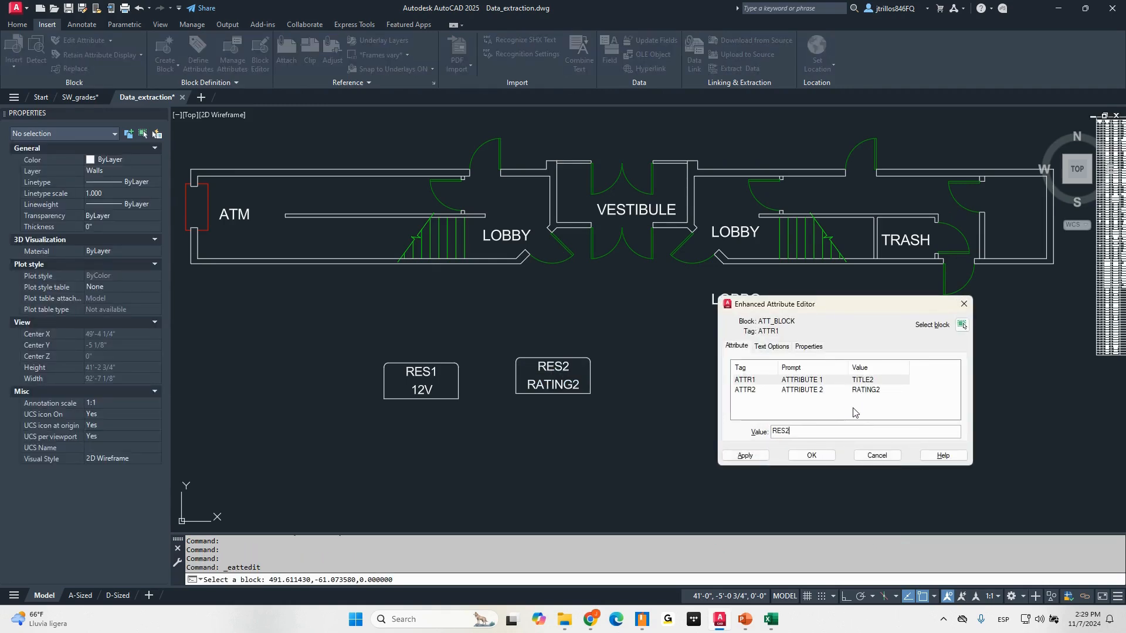
{"action": "key", "text": "Return"}
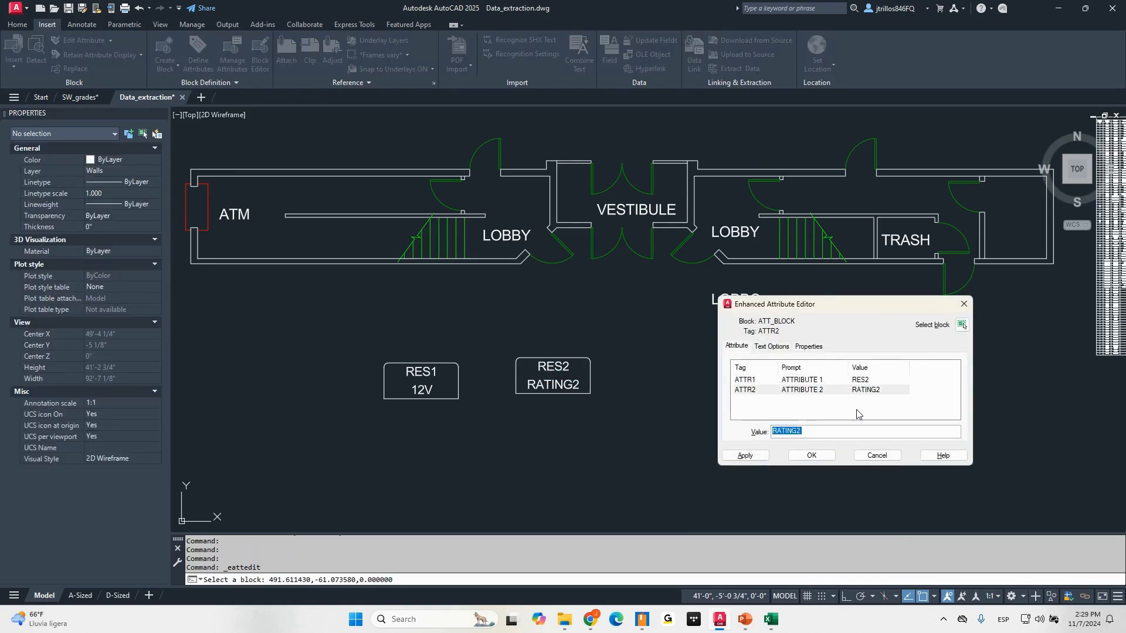
{"action": "type", "text": "24V"}
{"action": "key", "text": "Return"}
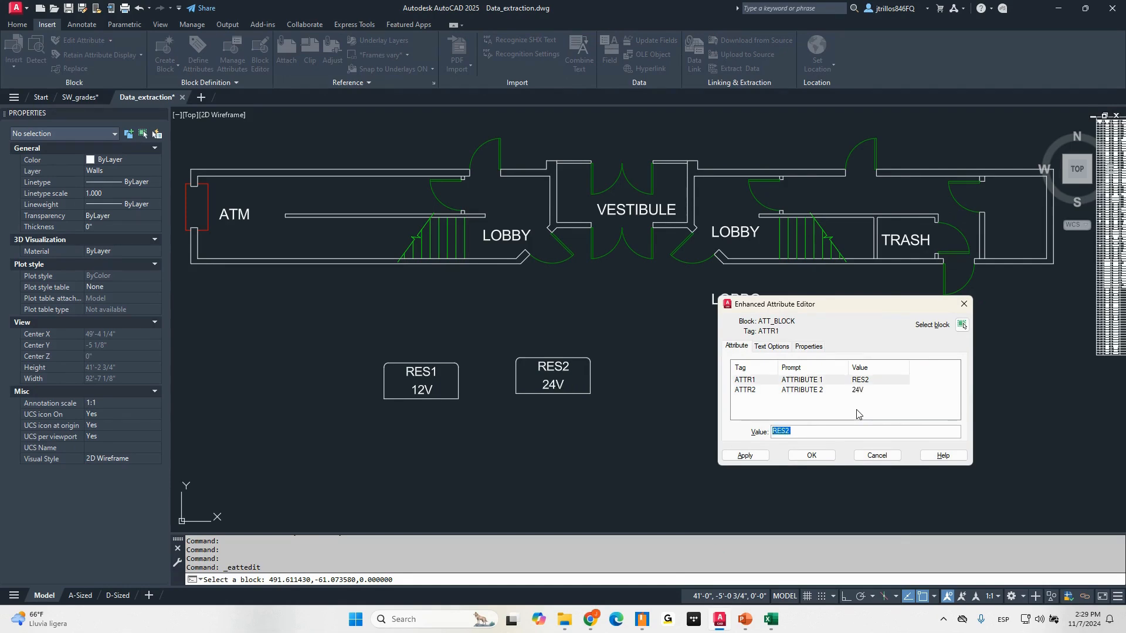
{"action": "left_click", "coordinate": [811, 456]}
- Start a Data Extraction and choose to edit an existing data extraction
{"action": "scroll", "coordinate": [669, 414], "scroll_direction": "down", "scroll_amount": 4}
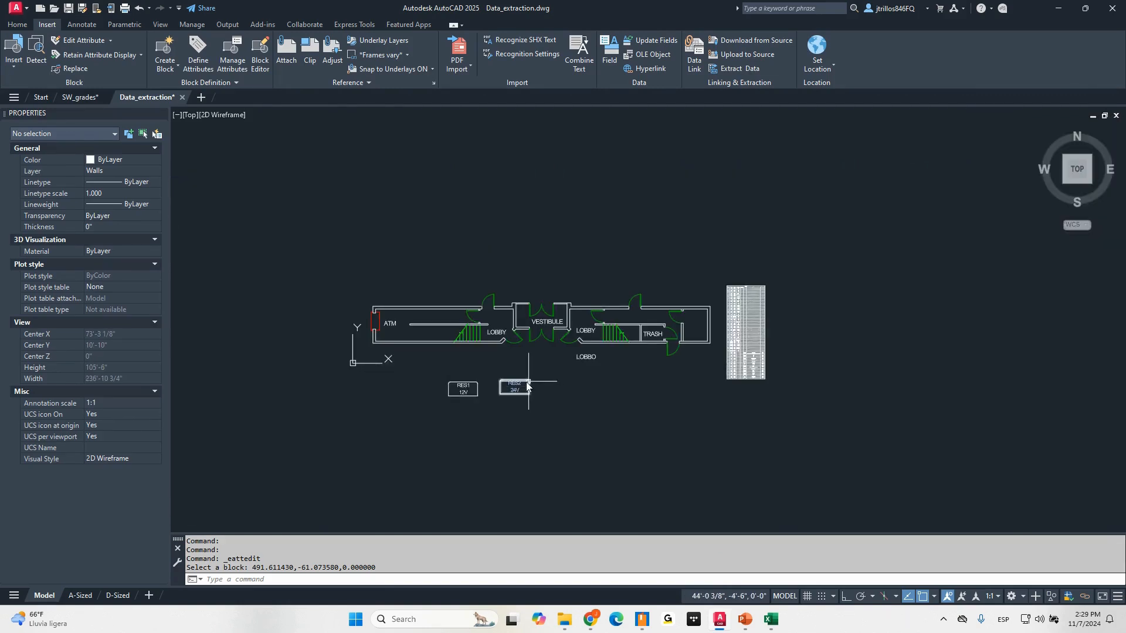
{"action": "scroll", "coordinate": [504, 405], "scroll_direction": "up", "scroll_amount": 4}
{"action": "mouse_move", "coordinate": [477, 322]}
{"action": "middle_mouse_down"}
{"action": "mouse_move", "coordinate": [480, 336]}
{"action": "mouse_move", "coordinate": [476, 316]}
{"action": "mouse_move", "coordinate": [465, 321]}
{"action": "middle_mouse_up"}
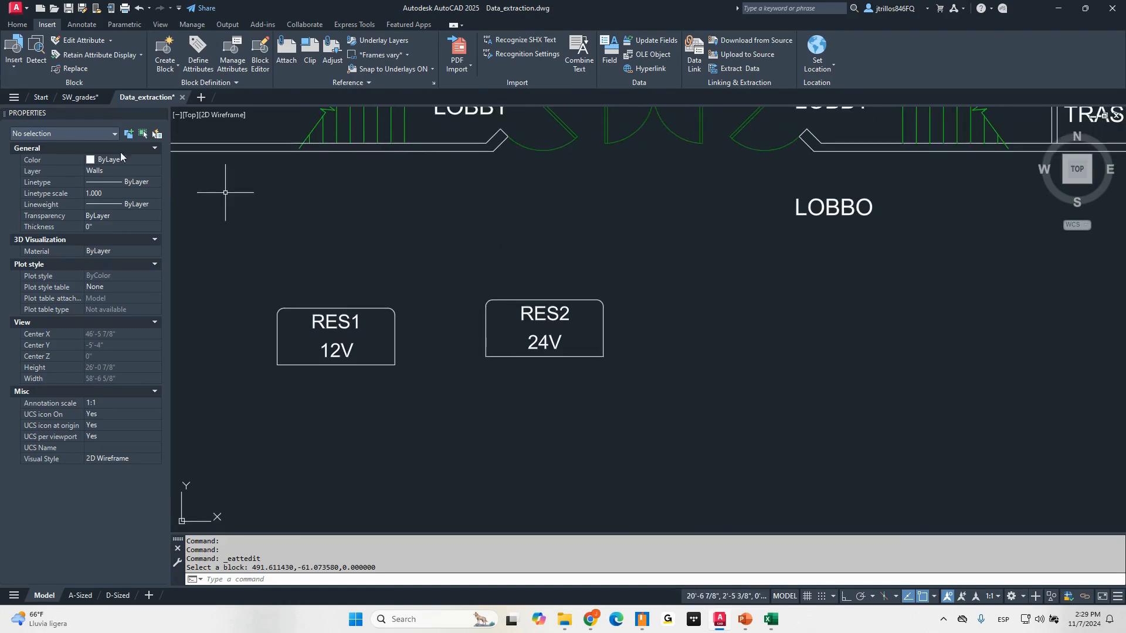
{"action": "left_click", "coordinate": [744, 68]}
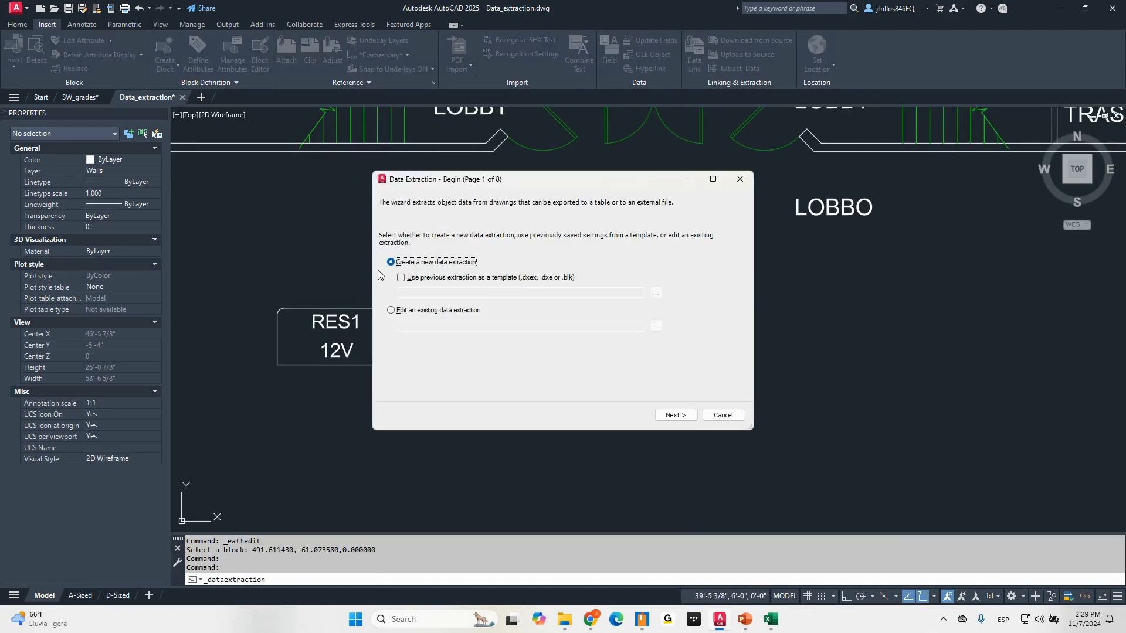
{"action": "left_click", "coordinate": [409, 265]}
{"action": "left_click", "coordinate": [483, 314]}
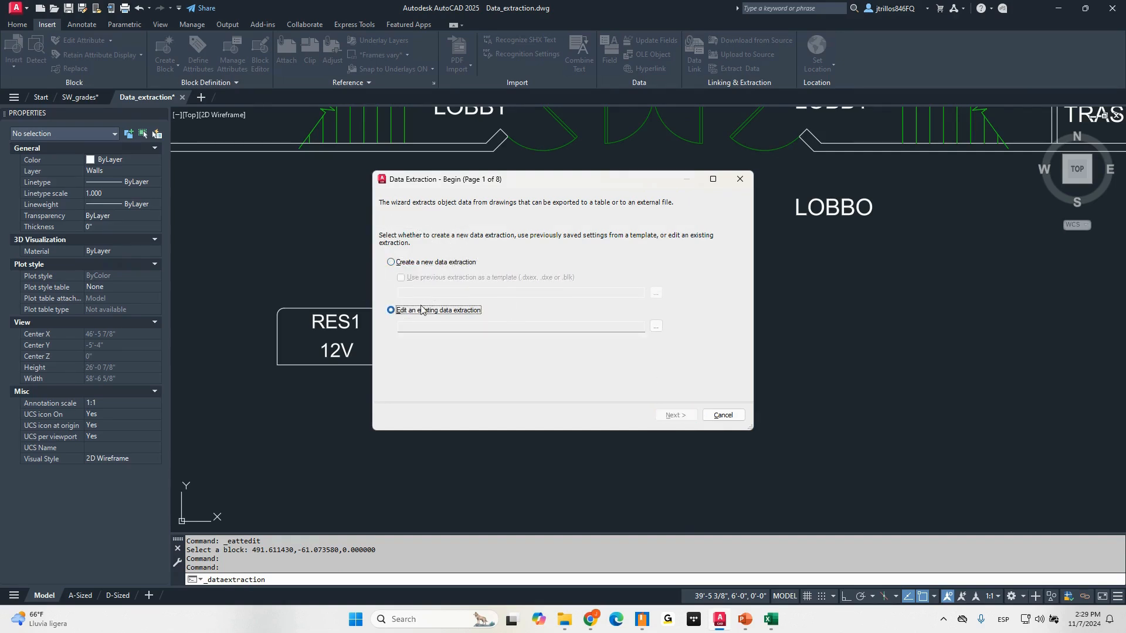
{"action": "left_click", "coordinate": [447, 315]}
{"action": "left_click", "coordinate": [457, 265]}
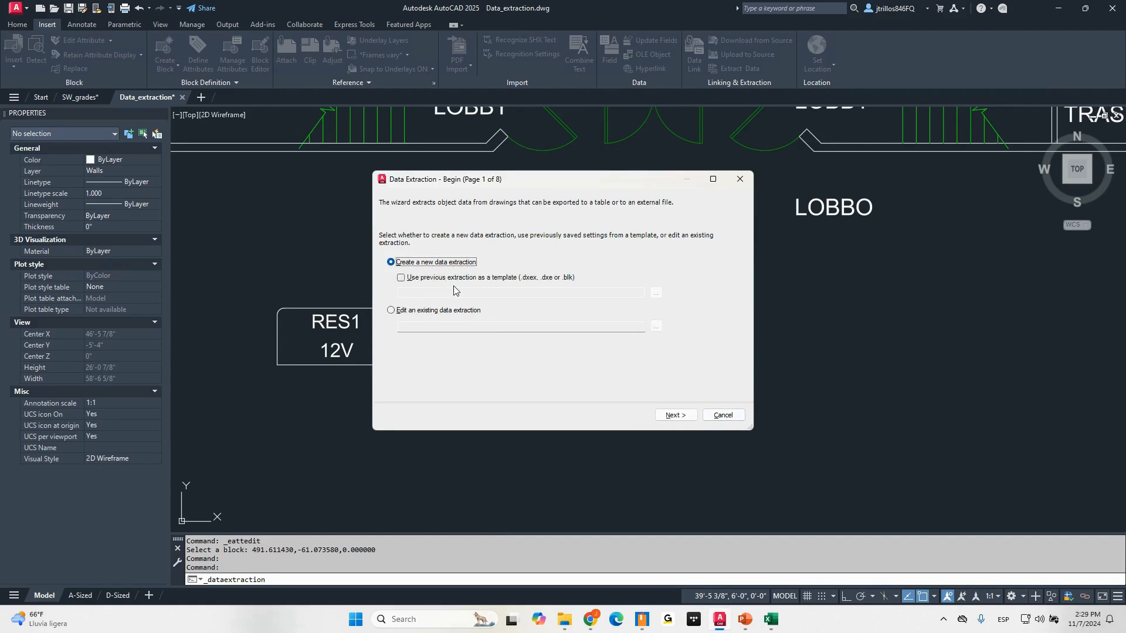
{"action": "left_click", "coordinate": [471, 310]}
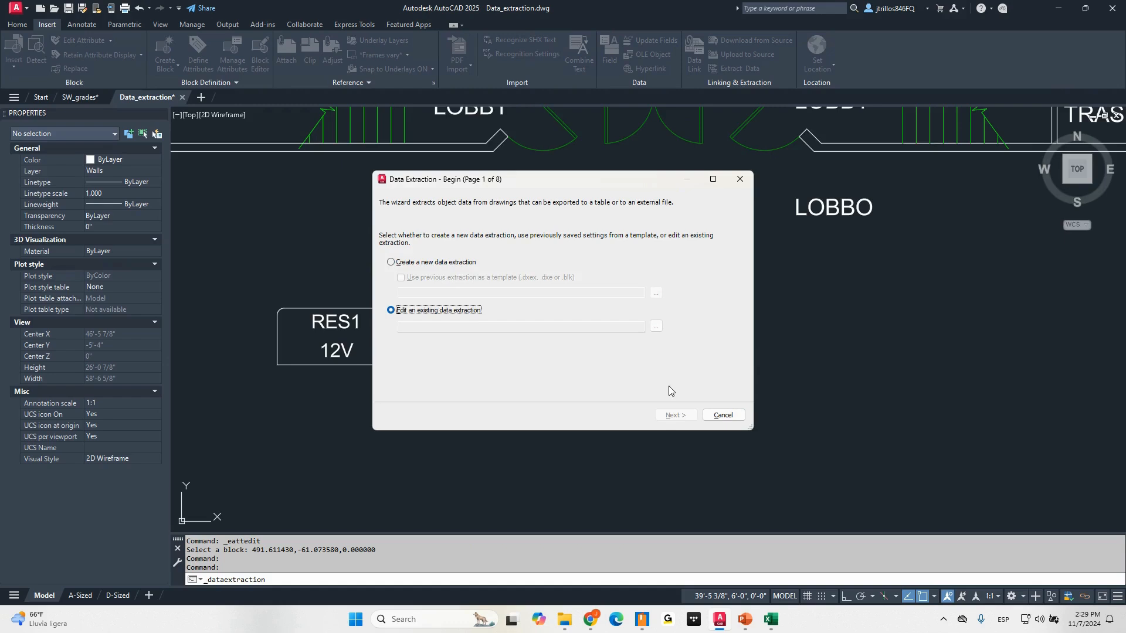
{"action": "left_click", "coordinate": [458, 311]}
- Load data_extraction_1.dxex from the ACAD Excel folder inside WEBINARS and accept the current drawing as its data source
{"action": "left_click", "coordinate": [655, 326]}
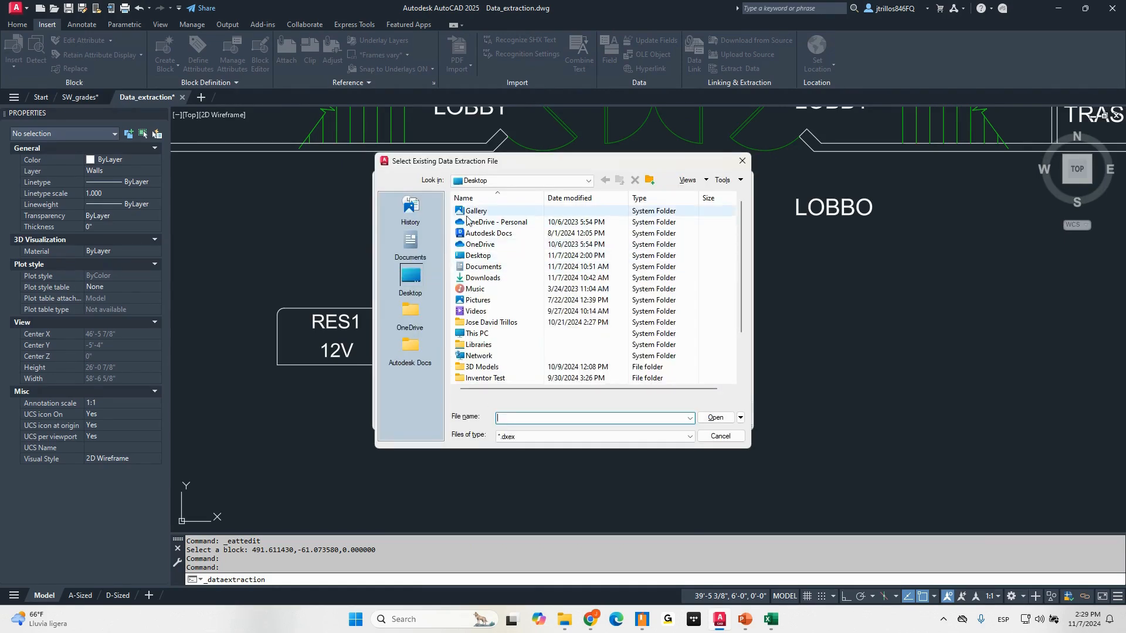
{"action": "double_click", "coordinate": [506, 266]}
{"action": "scroll", "coordinate": [519, 289], "scroll_direction": "down", "scroll_amount": 5}
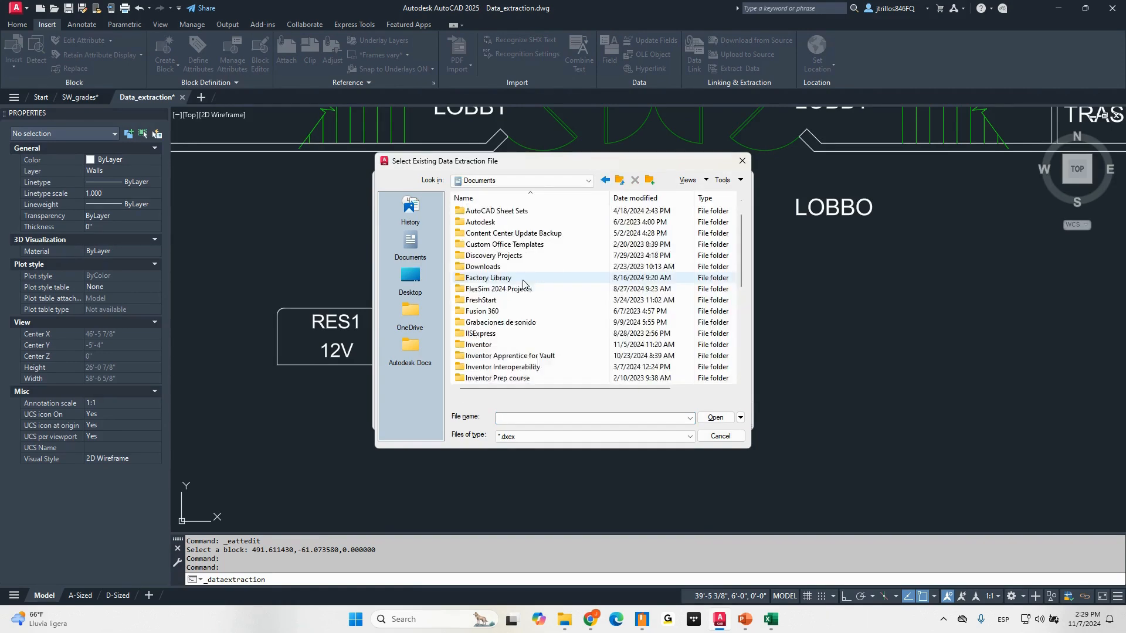
{"action": "scroll", "coordinate": [520, 289], "scroll_direction": "down", "scroll_amount": 3}
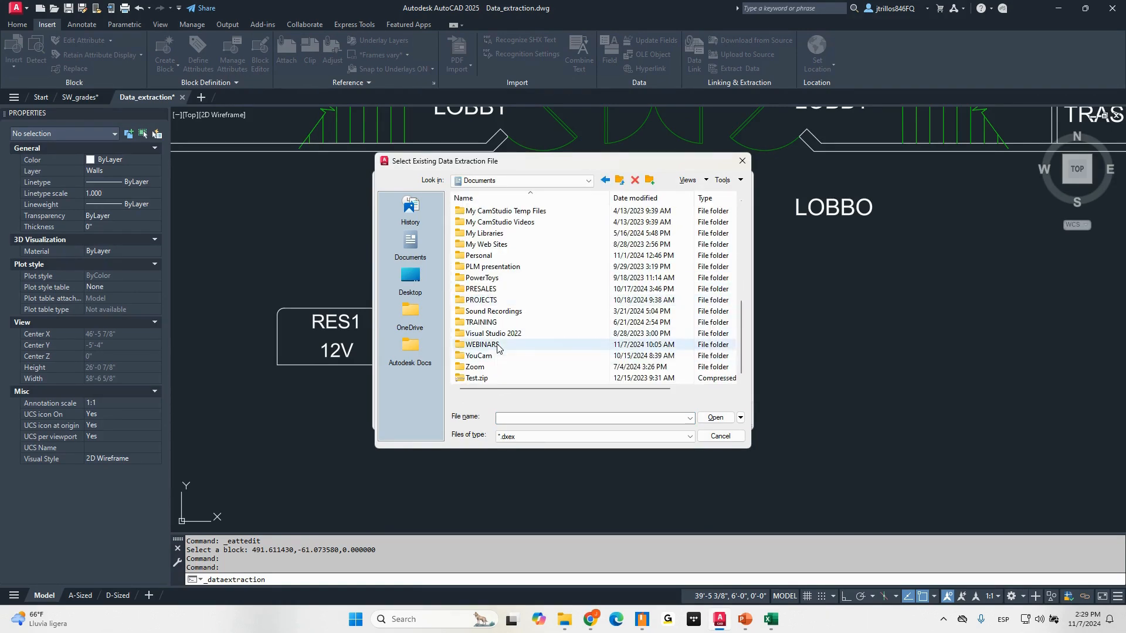
{"action": "double_click", "coordinate": [508, 343]}
{"action": "double_click", "coordinate": [509, 211]}
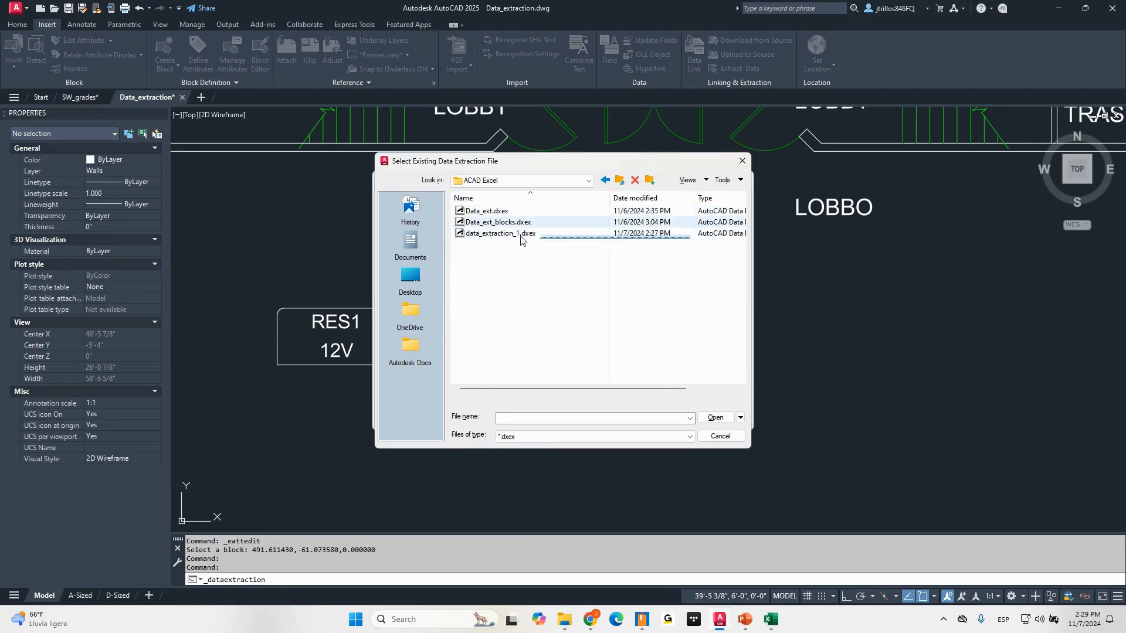
{"action": "left_click", "coordinate": [520, 234]}
{"action": "left_click", "coordinate": [716, 417]}
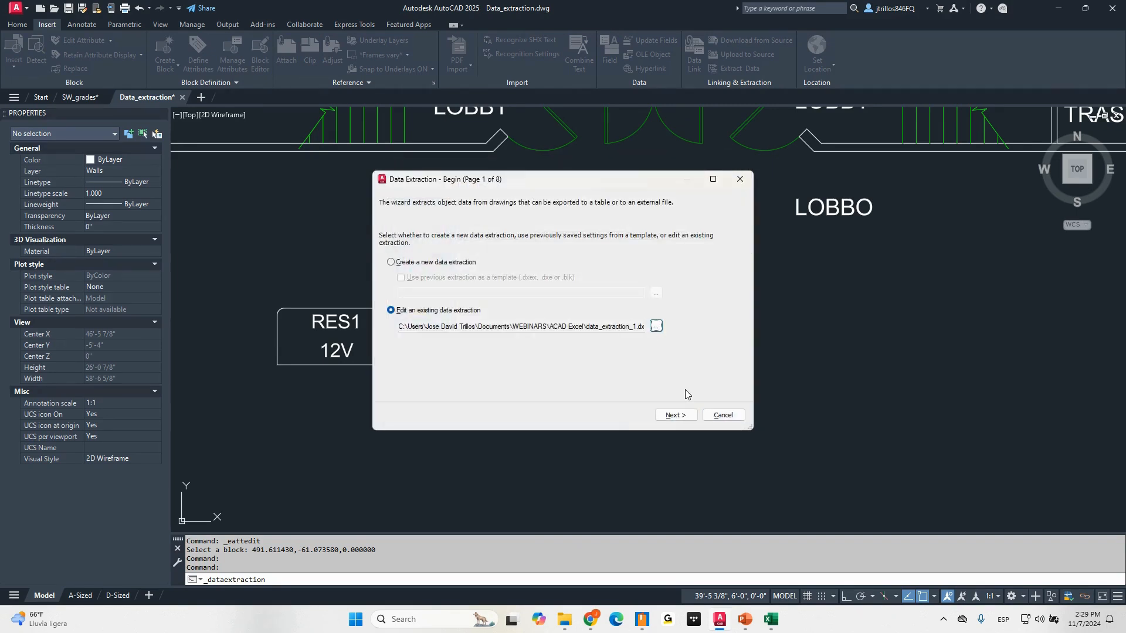
{"action": "left_click", "coordinate": [674, 416]}
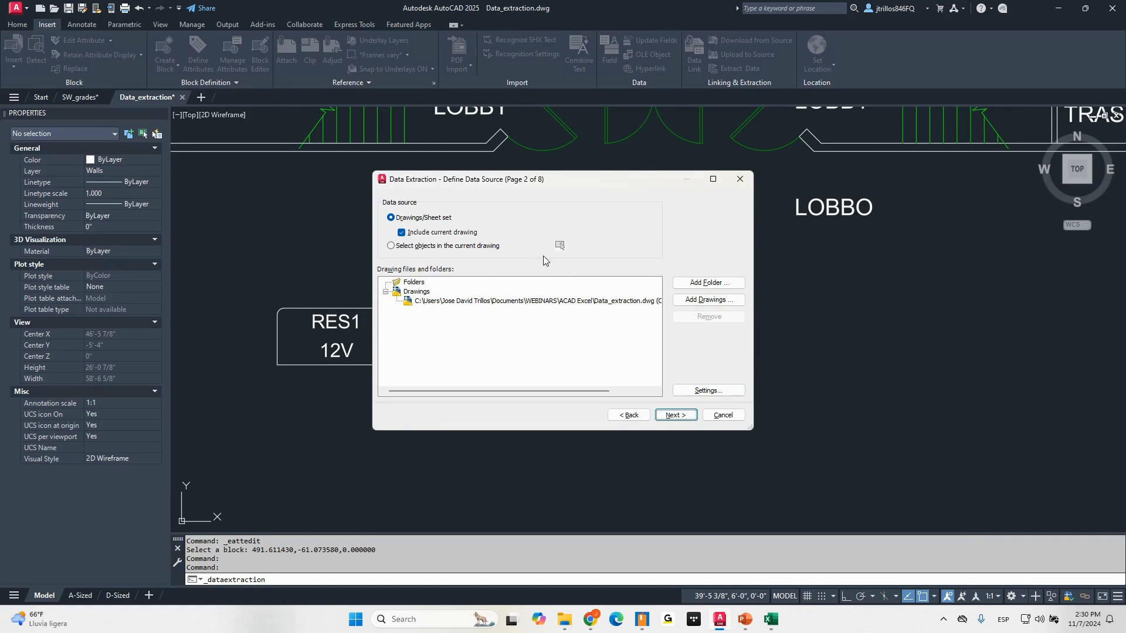
{"action": "left_click", "coordinate": [669, 418]}
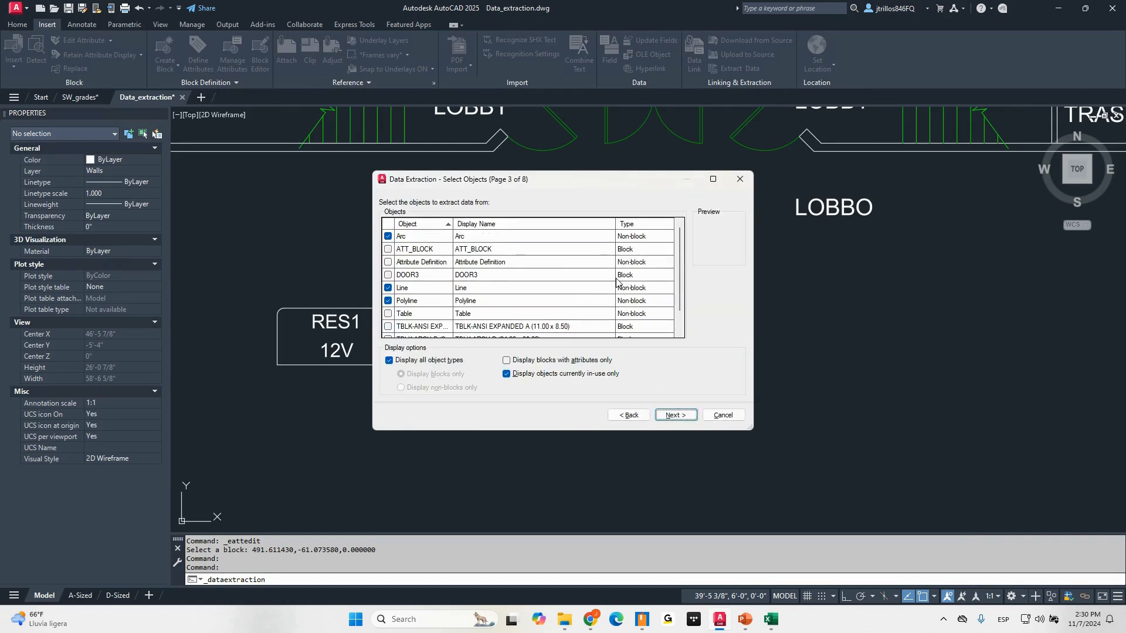
- Restrict the extraction objects to blocks with attributes only, include ATT_BLOCK, and proceed to the property selection
{"action": "scroll", "coordinate": [554, 279], "scroll_direction": "down", "scroll_amount": 1}
{"action": "scroll", "coordinate": [559, 296], "scroll_direction": "up", "scroll_amount": 1}
{"action": "left_click_drag", "start_coordinate": [620, 173], "coordinate": [741, 219]}
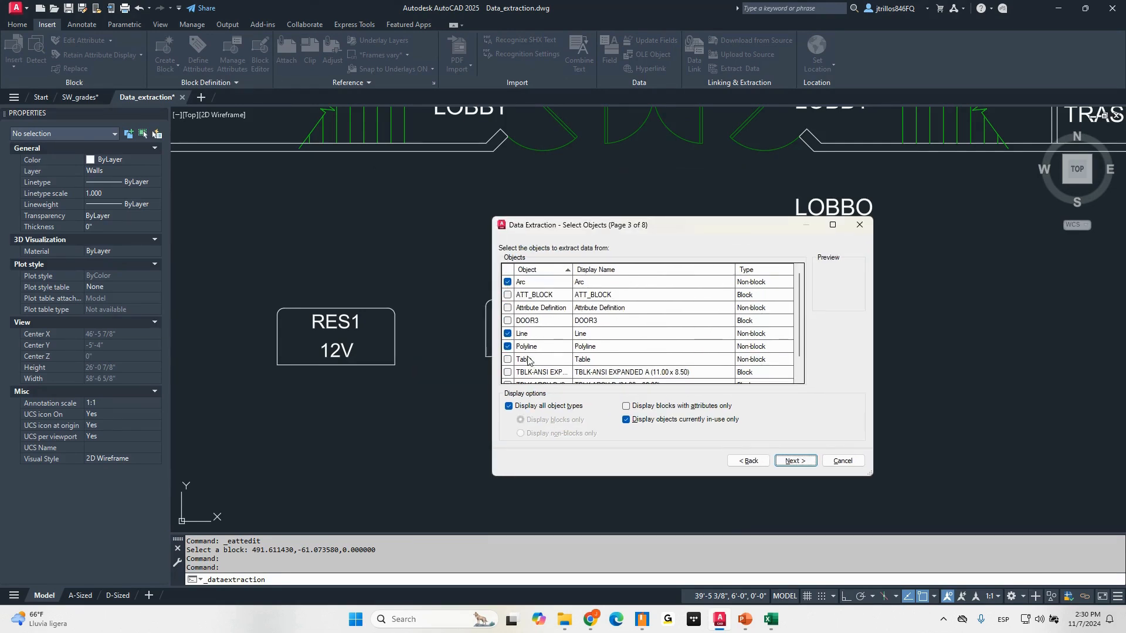
{"action": "scroll", "coordinate": [533, 364], "scroll_direction": "down", "scroll_amount": 1}
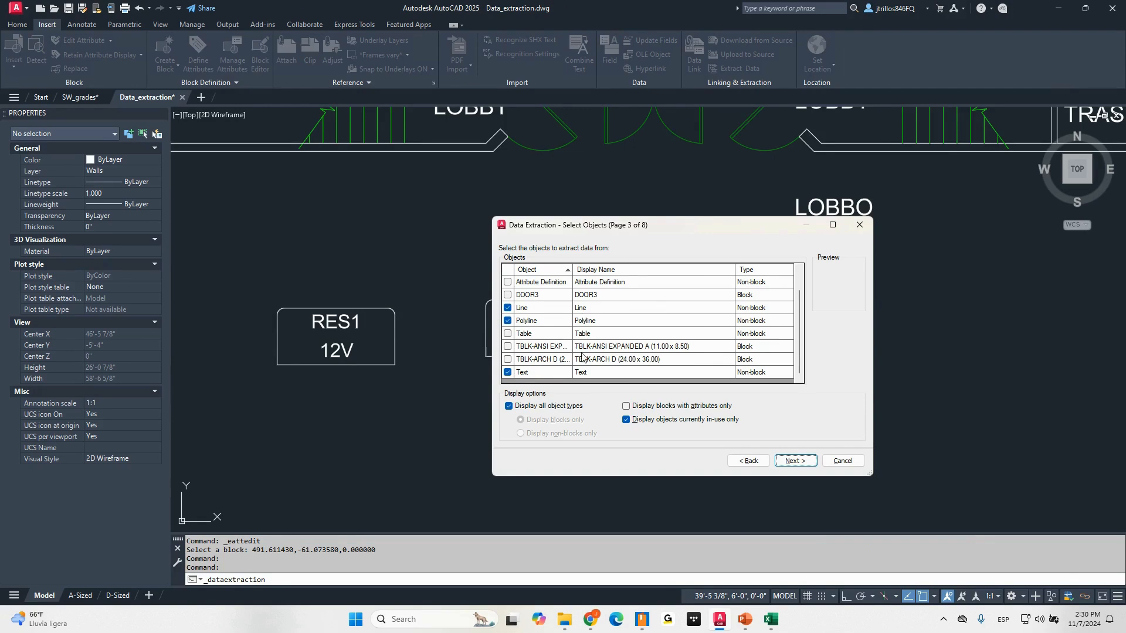
{"action": "left_click", "coordinate": [554, 407]}
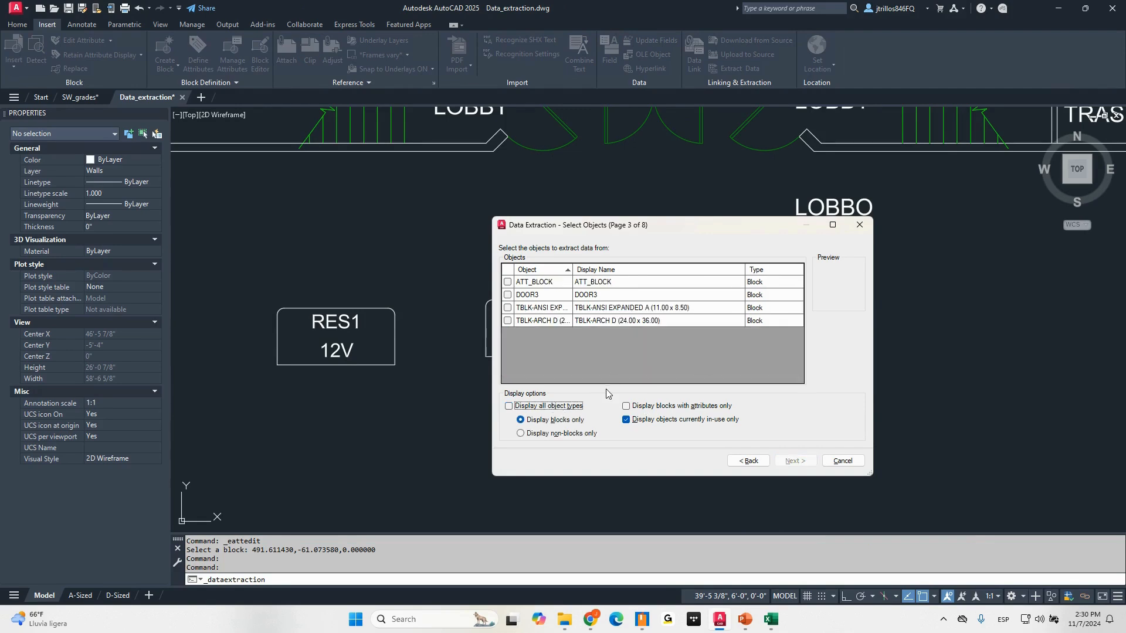
{"action": "left_click", "coordinate": [714, 407]}
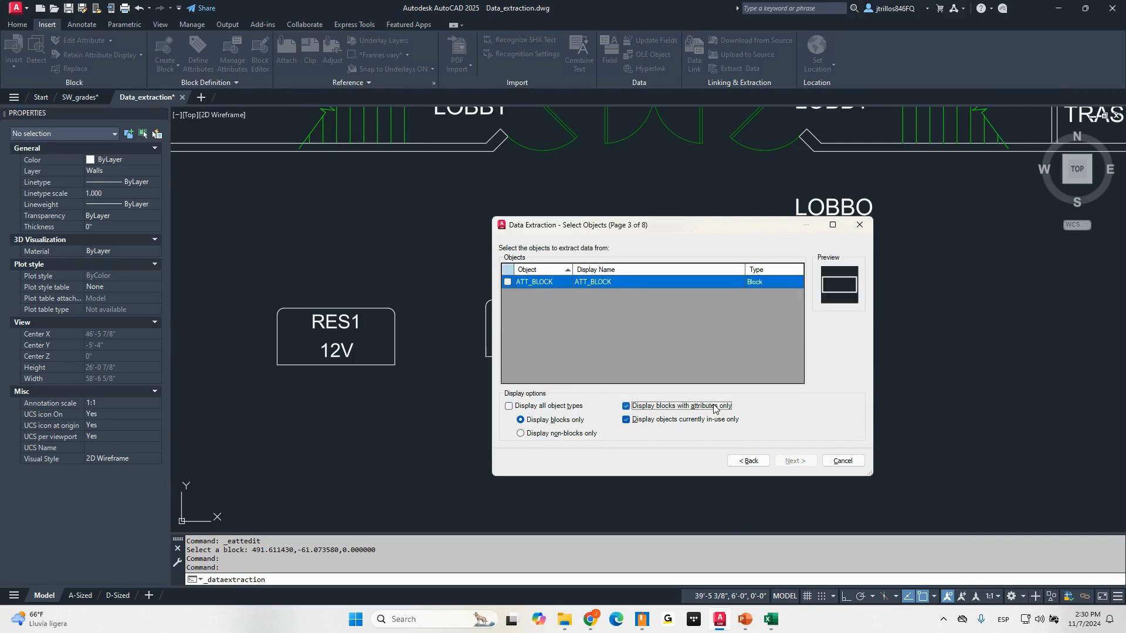
{"action": "key", "text": "ctrl"}
{"action": "key", "text": "ctrl"}
{"action": "left_click", "coordinate": [506, 282]}
{"action": "left_click_drag", "start_coordinate": [692, 225], "coordinate": [933, 304]}
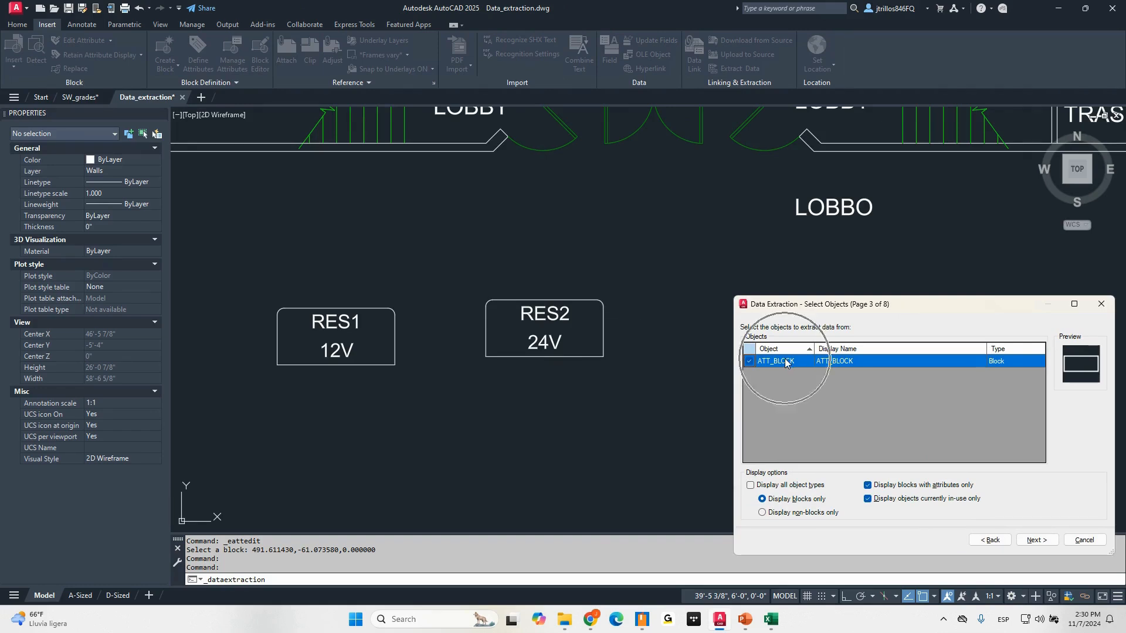
{"action": "left_click_drag", "start_coordinate": [858, 305], "coordinate": [721, 200]}
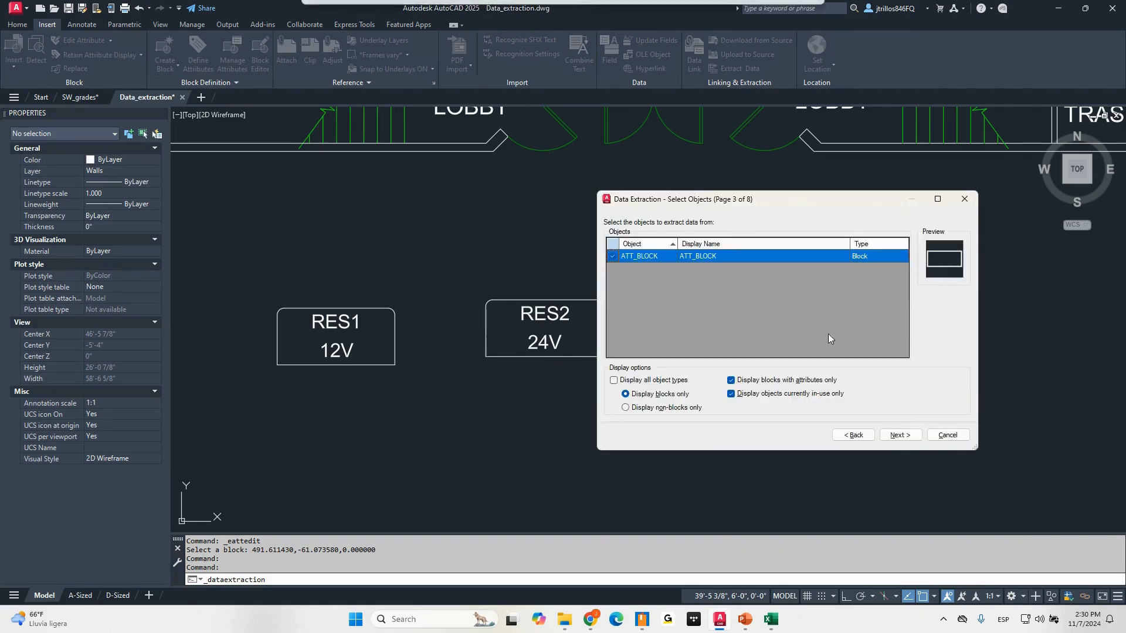
{"action": "left_click", "coordinate": [897, 436]}
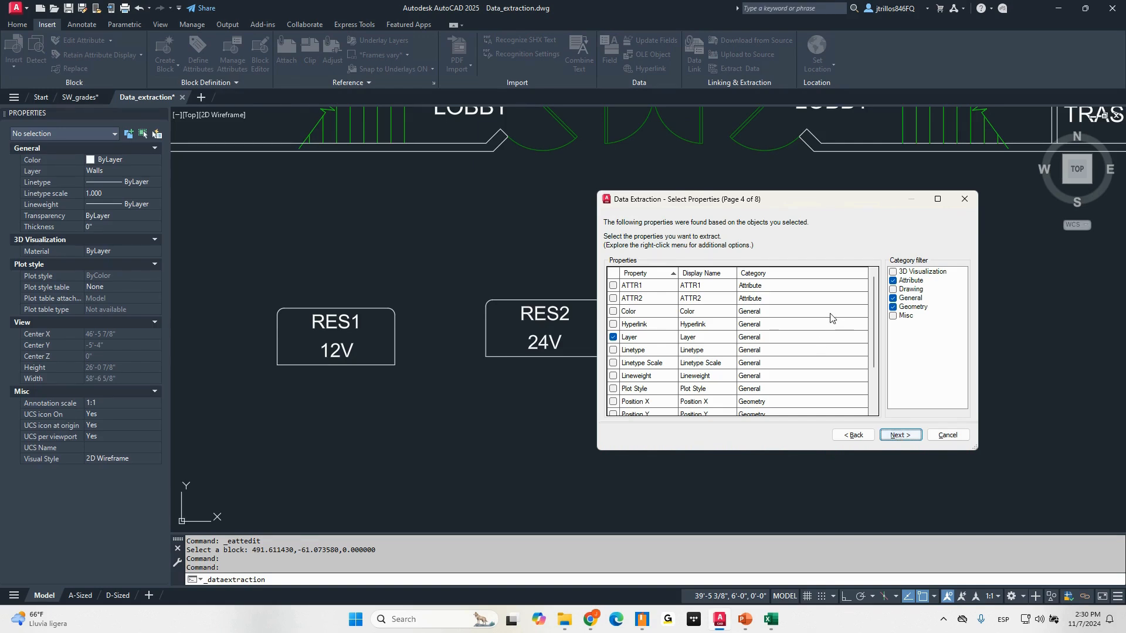
- Hide the General properties and include the block attributes ATTR1 and ATTR2 in the extraction
{"action": "left_click", "coordinate": [893, 298]}
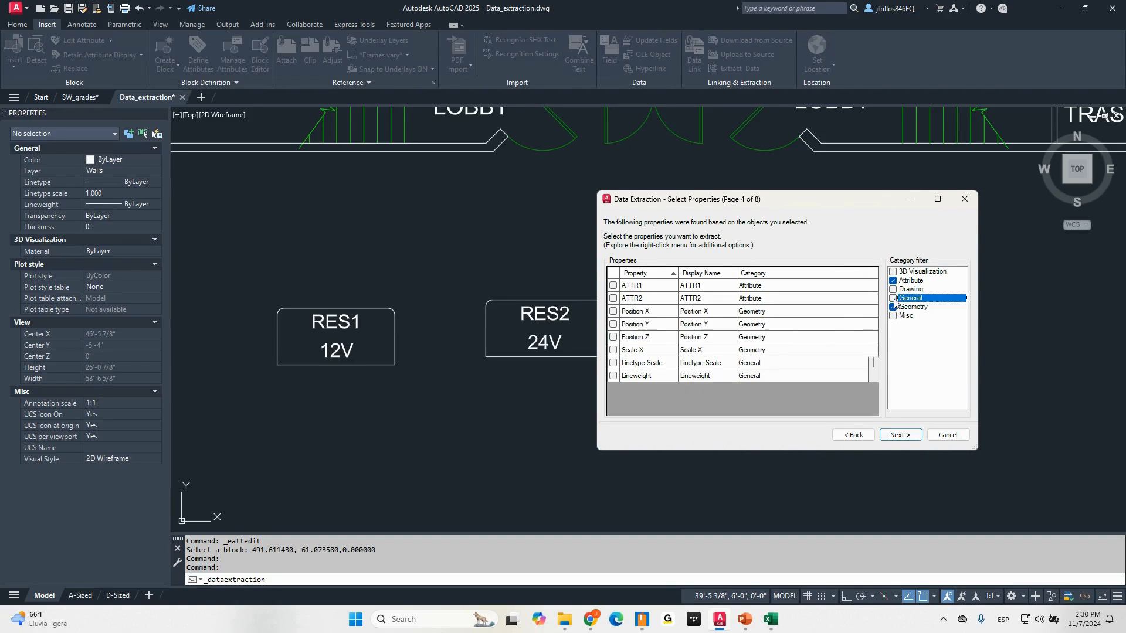
{"action": "left_click", "coordinate": [613, 286]}
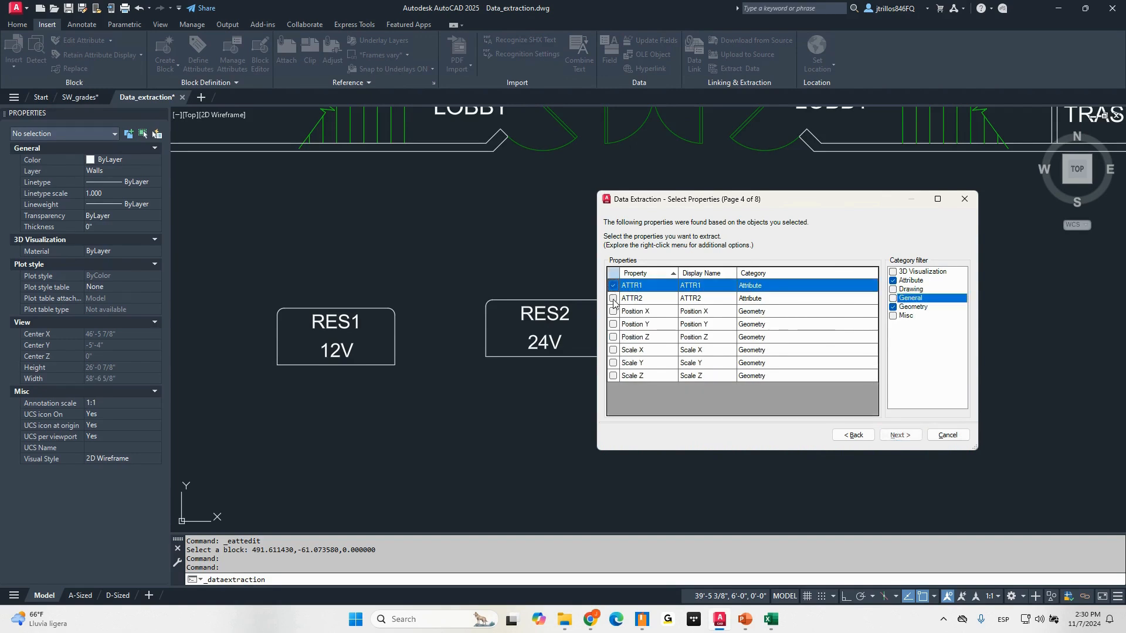
{"action": "left_click", "coordinate": [613, 300]}
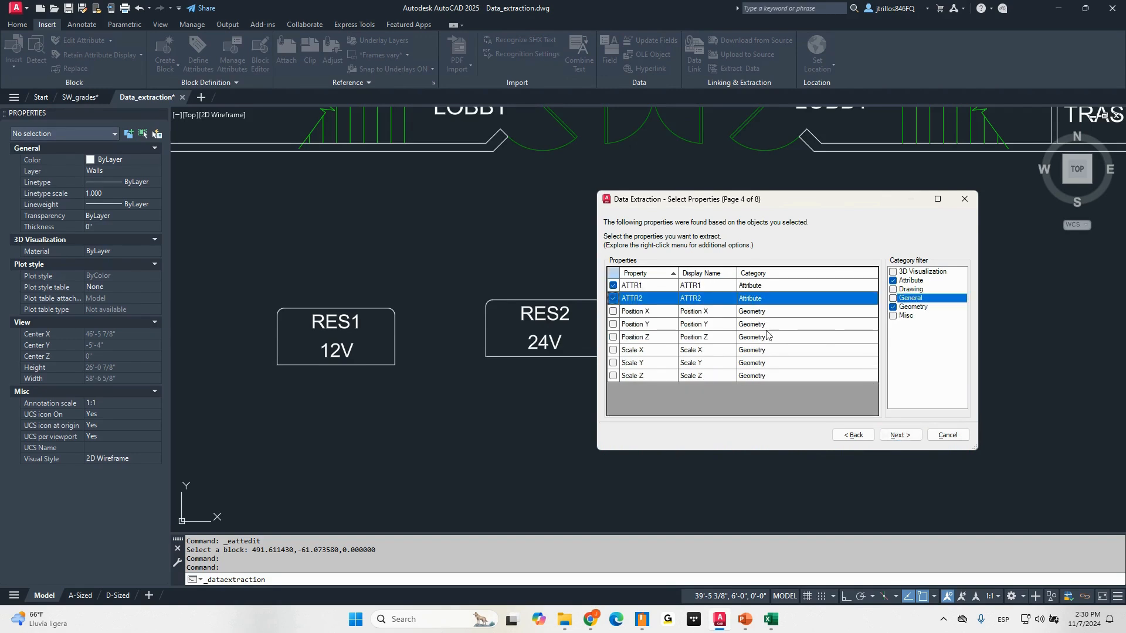
- Filter the properties to the Geometry category only and include Position X and Position Y
{"action": "left_click", "coordinate": [910, 316]}
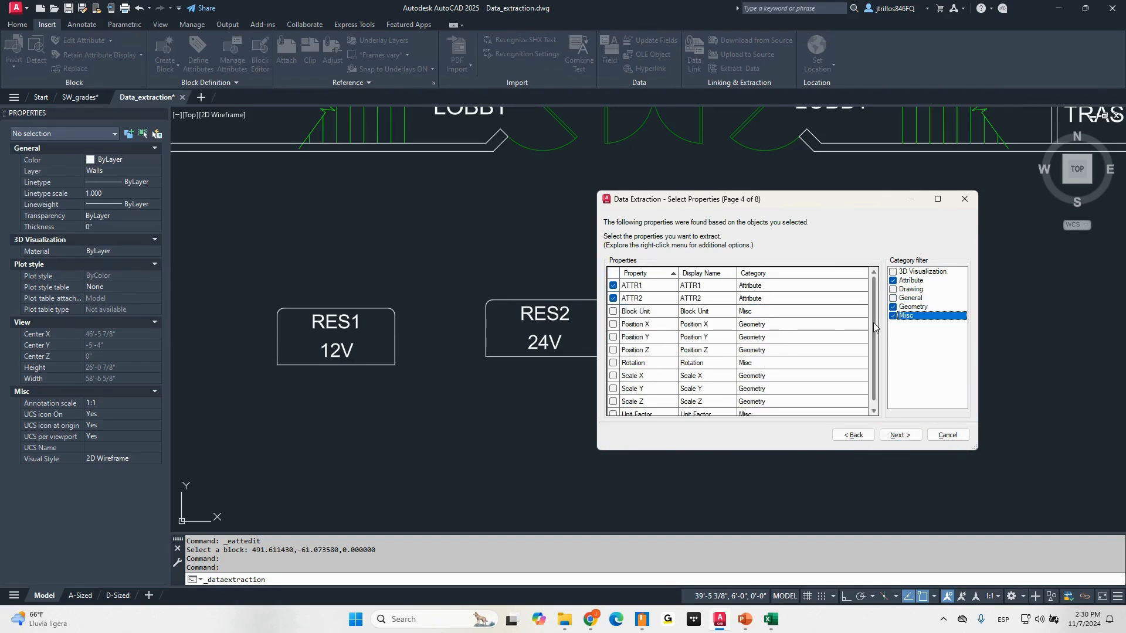
{"action": "left_click", "coordinate": [893, 307]}
{"action": "left_click", "coordinate": [893, 281]}
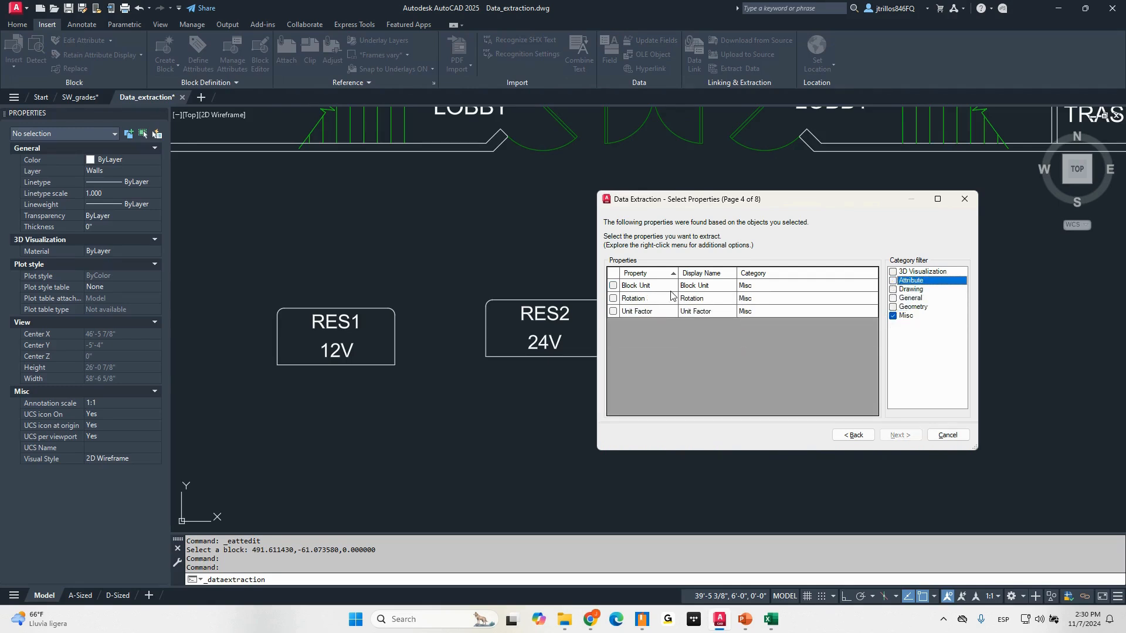
{"action": "left_click", "coordinate": [894, 315]}
{"action": "left_click", "coordinate": [893, 308]}
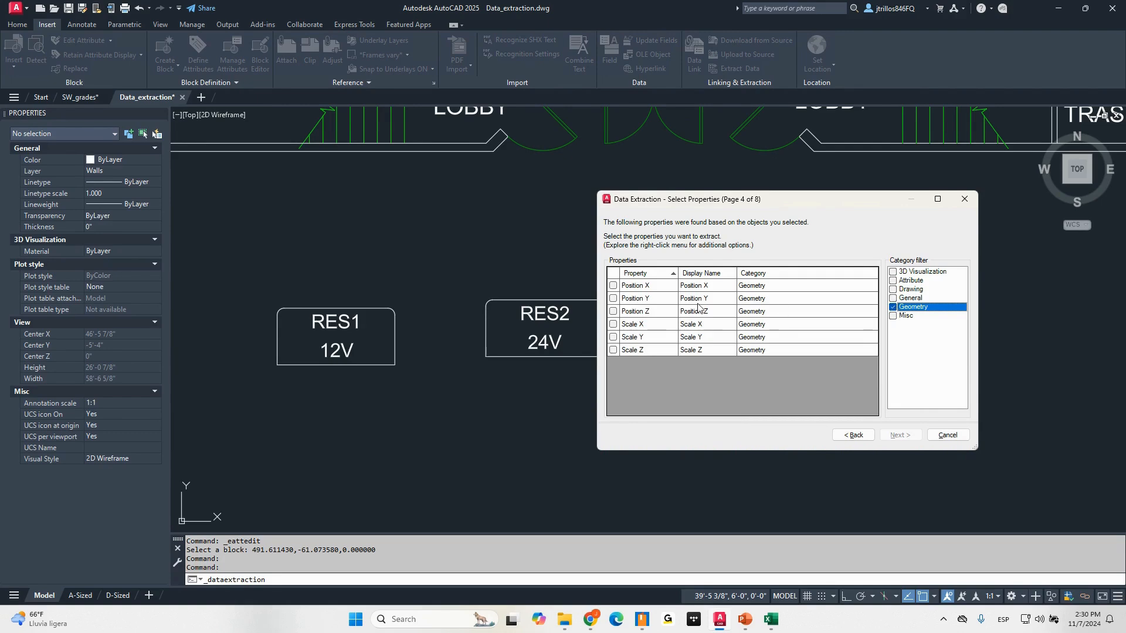
{"action": "left_click", "coordinate": [613, 286]}
{"action": "left_click", "coordinate": [613, 299]}
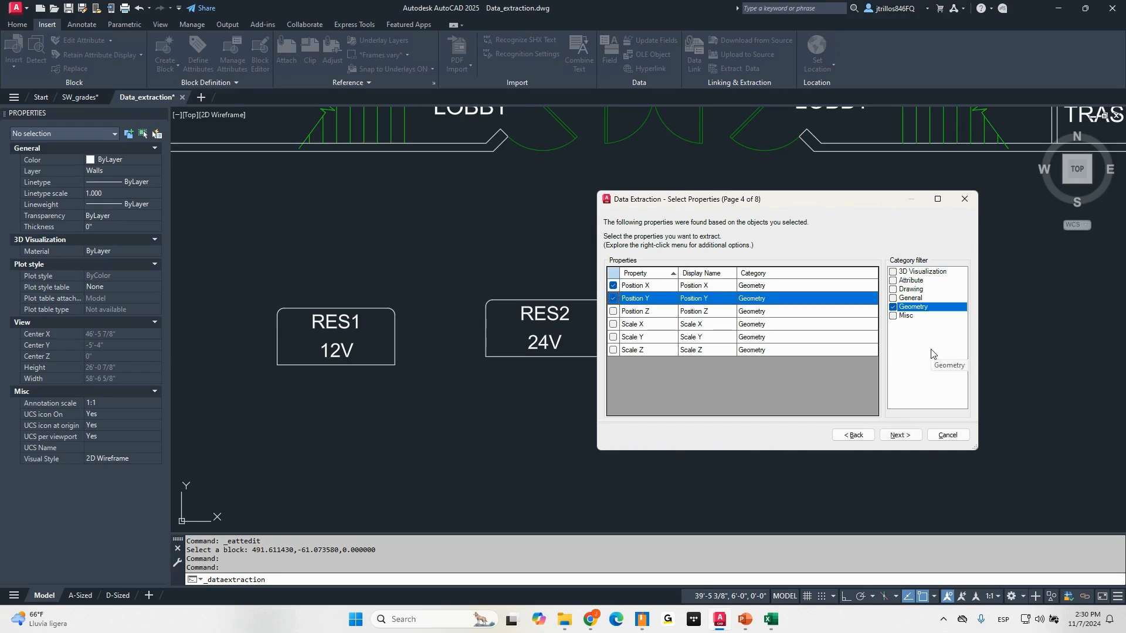
- Filter the properties to the Drawing category only and include the Title property
{"action": "left_click", "coordinate": [893, 307]}
{"action": "left_click", "coordinate": [893, 290]}
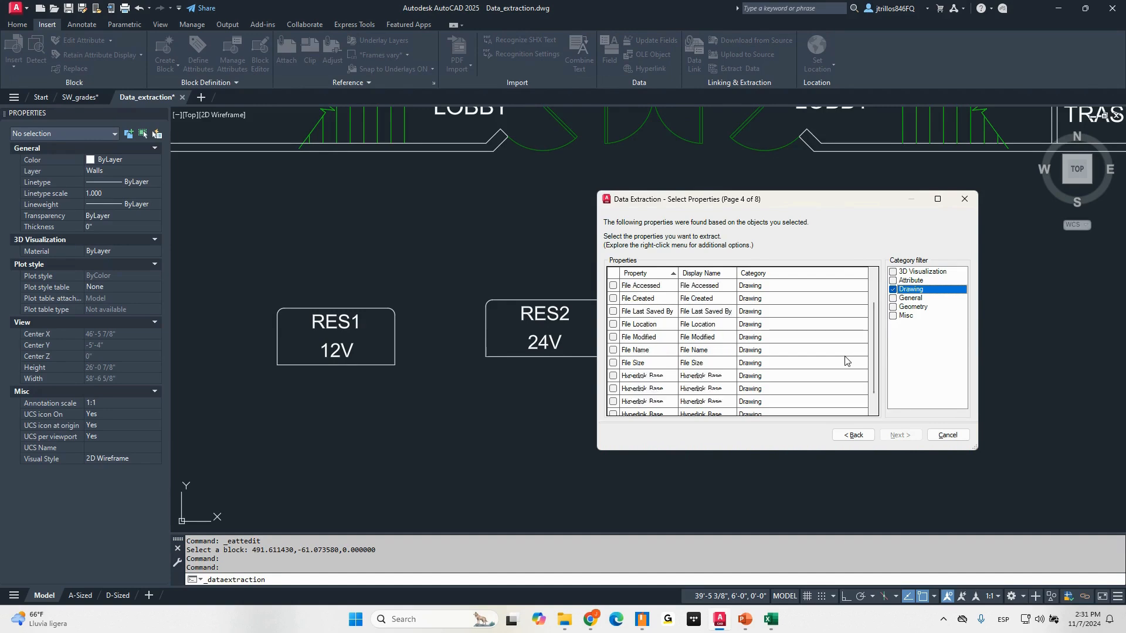
{"action": "scroll", "coordinate": [845, 361], "scroll_direction": "down", "scroll_amount": 1}
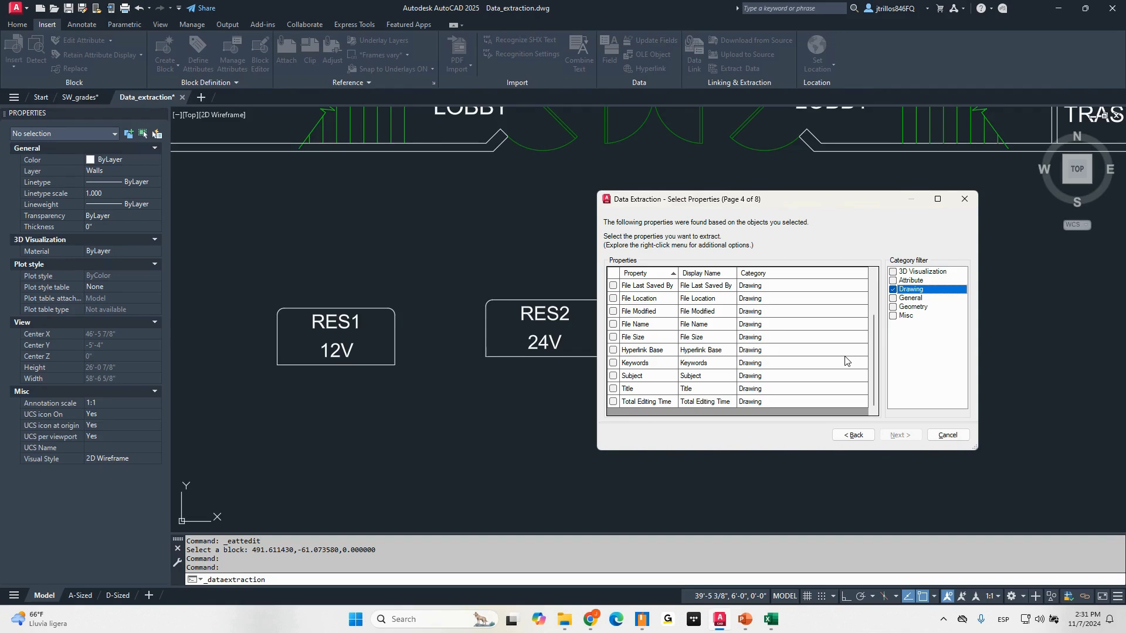
{"action": "scroll", "coordinate": [844, 361], "scroll_direction": "up", "scroll_amount": 1}
{"action": "scroll", "coordinate": [832, 349], "scroll_direction": "down", "scroll_amount": 1}
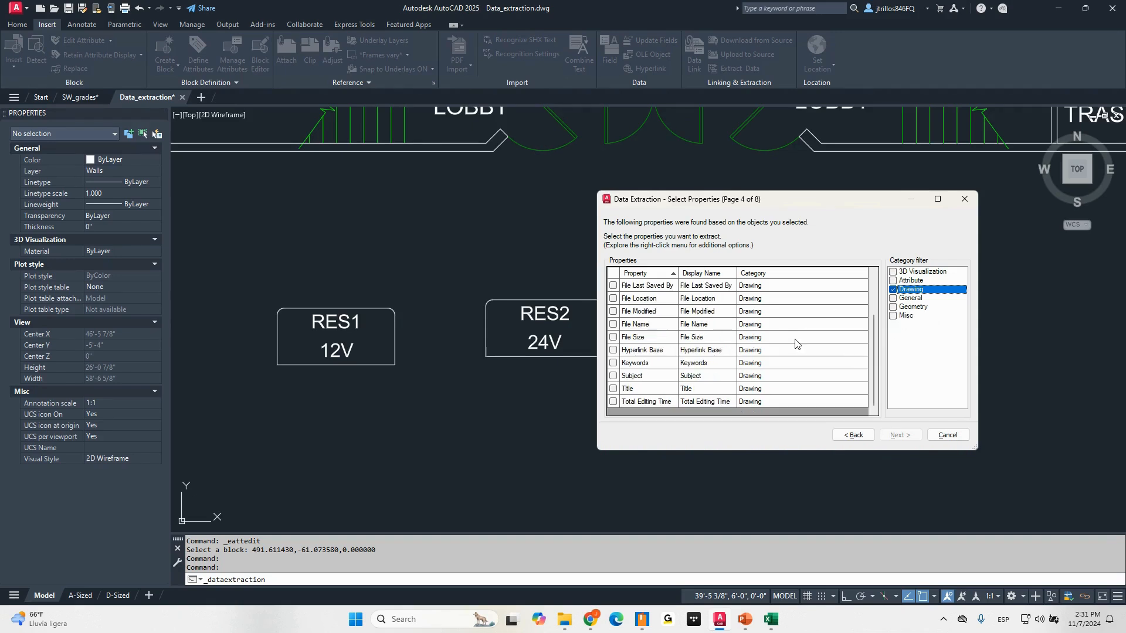
{"action": "left_click", "coordinate": [613, 390]}
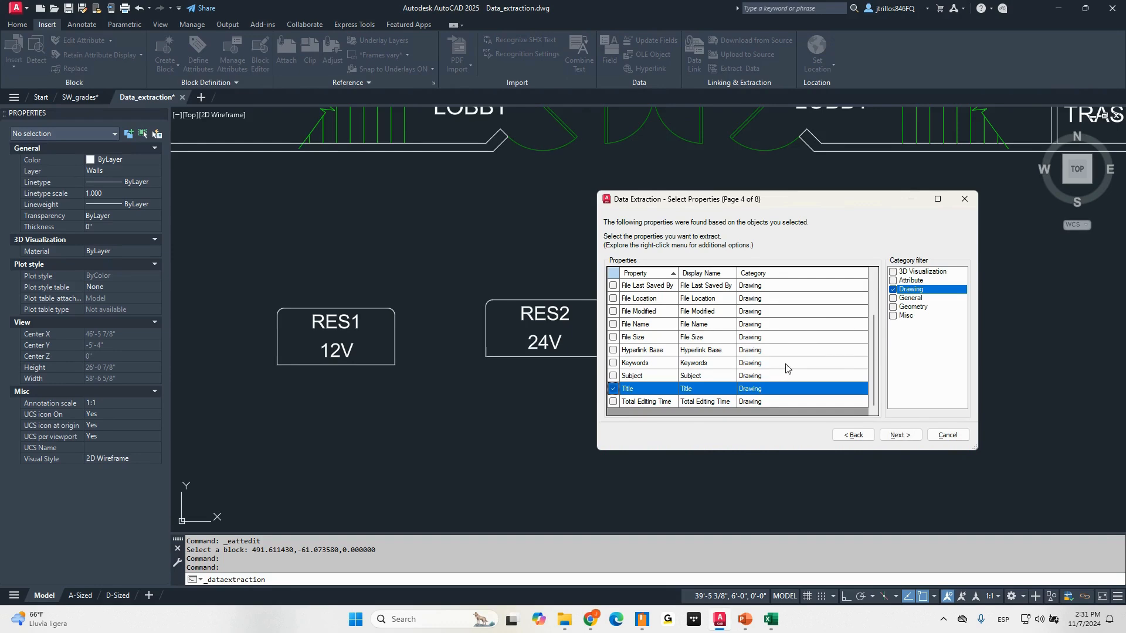
- Exclude the Title property and filter the property list to the Attribute and Drawing categories
{"action": "left_click", "coordinate": [613, 390]}
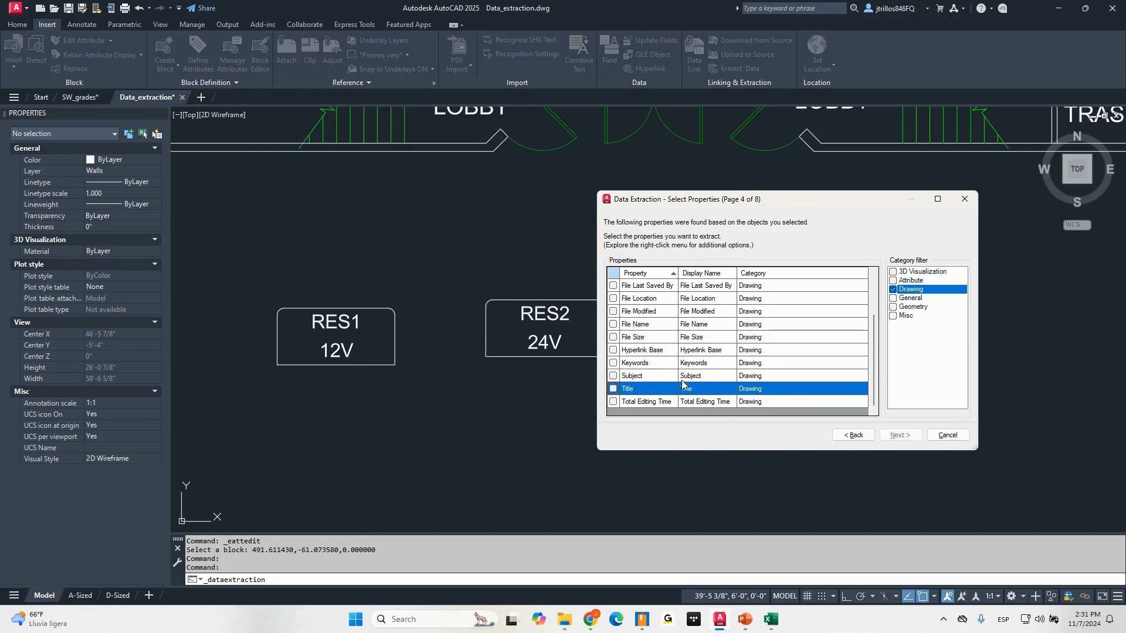
{"action": "left_click", "coordinate": [893, 289]}
{"action": "left_click", "coordinate": [893, 281]}
{"action": "left_click", "coordinate": [893, 289]}
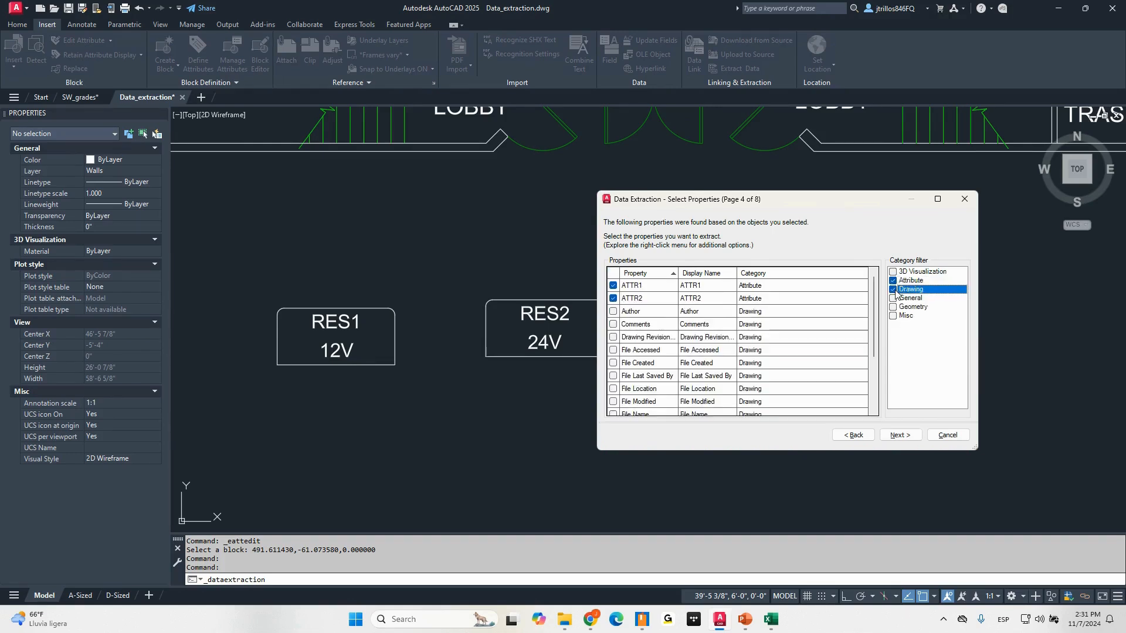
- Go through the General and Geometry property categories one at a time and leave the filter on Misc only
{"action": "left_click", "coordinate": [892, 280]}
{"action": "left_click", "coordinate": [892, 289]}
{"action": "left_click", "coordinate": [892, 297]}
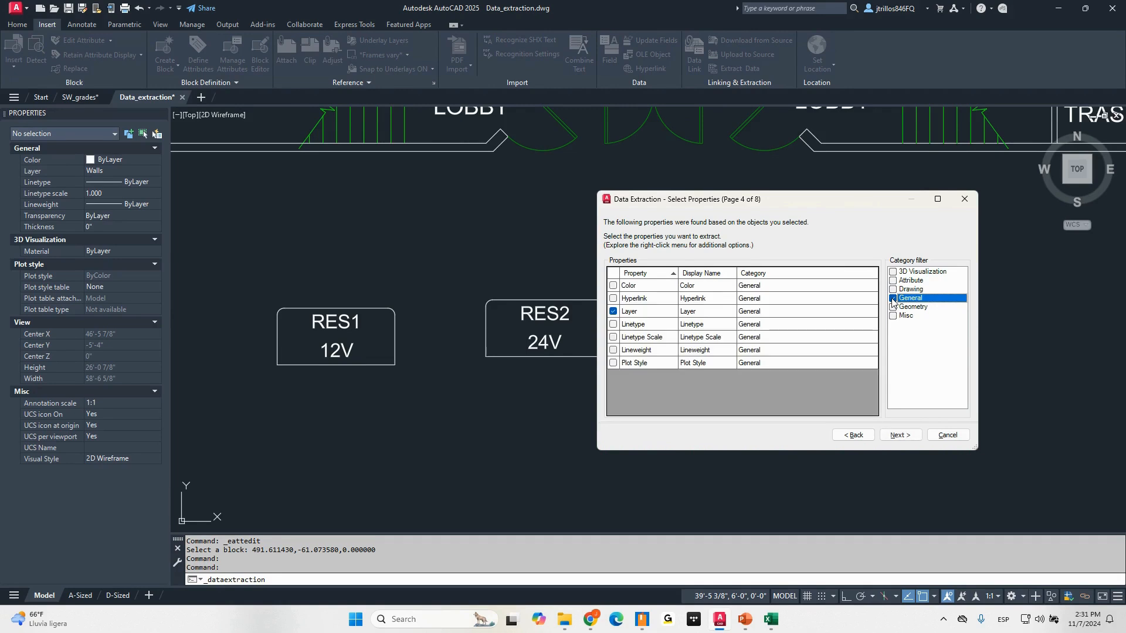
{"action": "left_click", "coordinate": [892, 297]}
{"action": "left_click", "coordinate": [892, 307]}
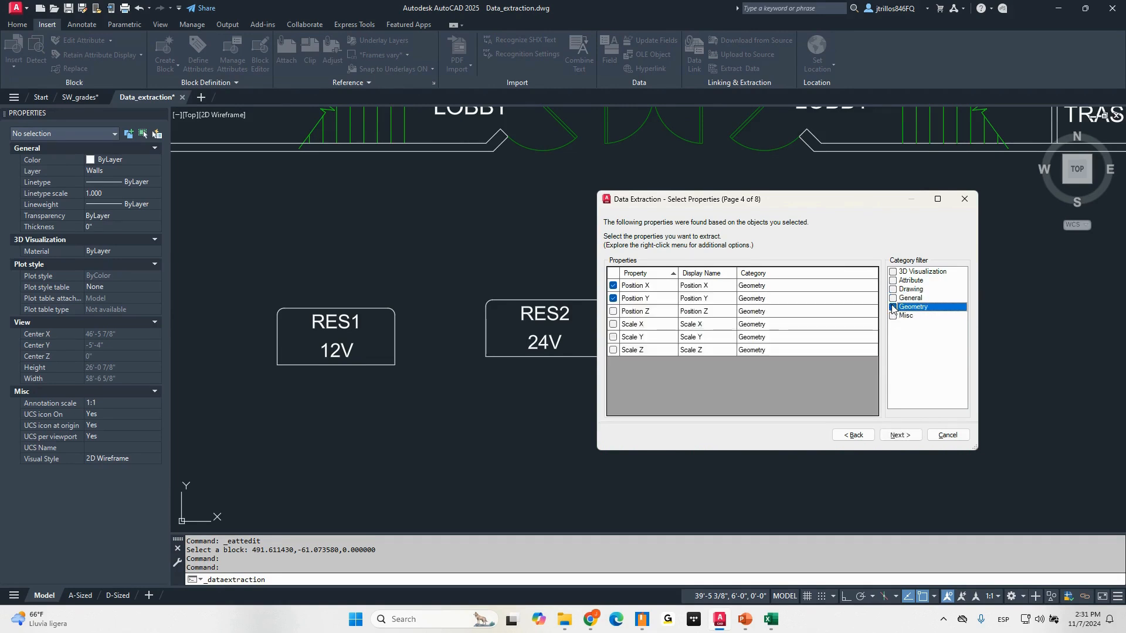
{"action": "left_click", "coordinate": [893, 306]}
{"action": "left_click", "coordinate": [892, 315]}
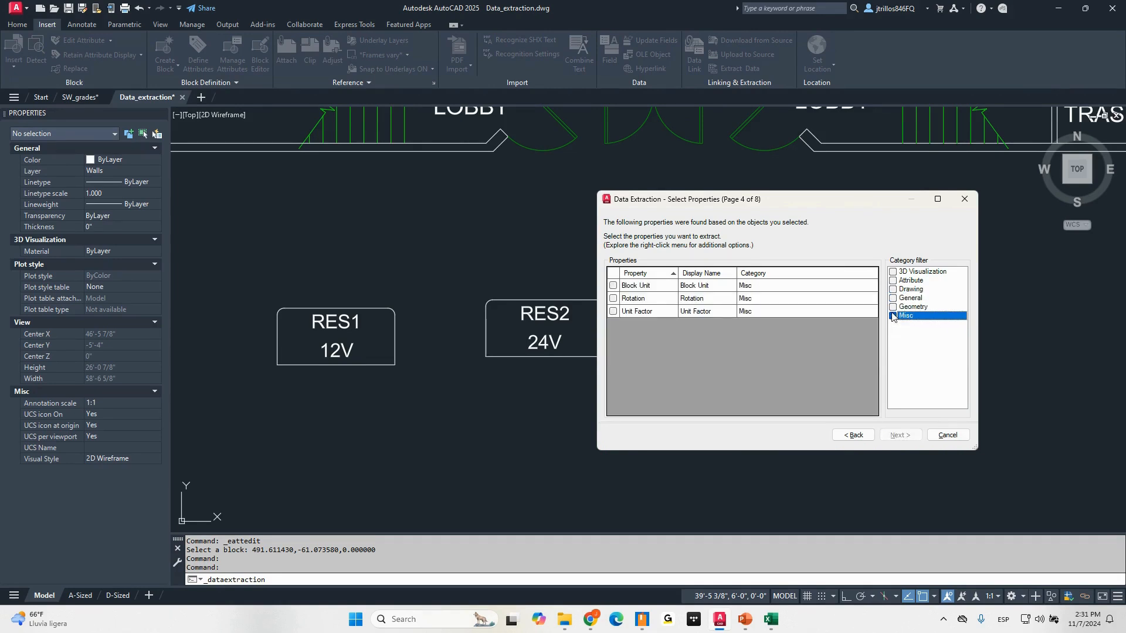
- Add the General and Attribute categories to the filter, exclude the Layer property, and proceed to the data refinement page
{"action": "left_click", "coordinate": [892, 298]}
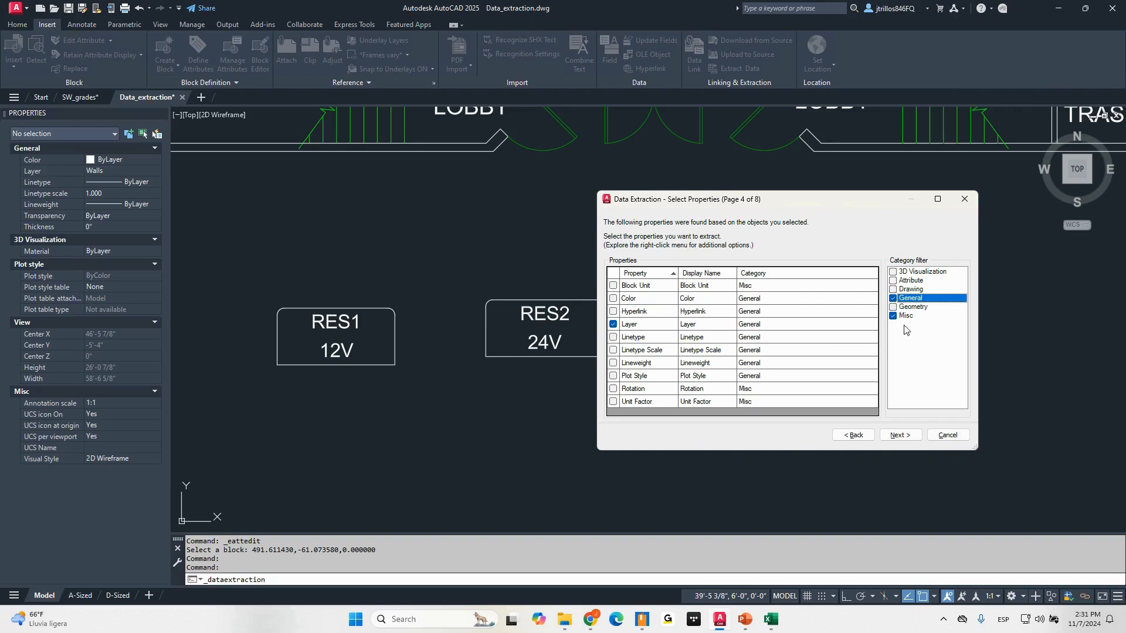
{"action": "left_click", "coordinate": [893, 281]}
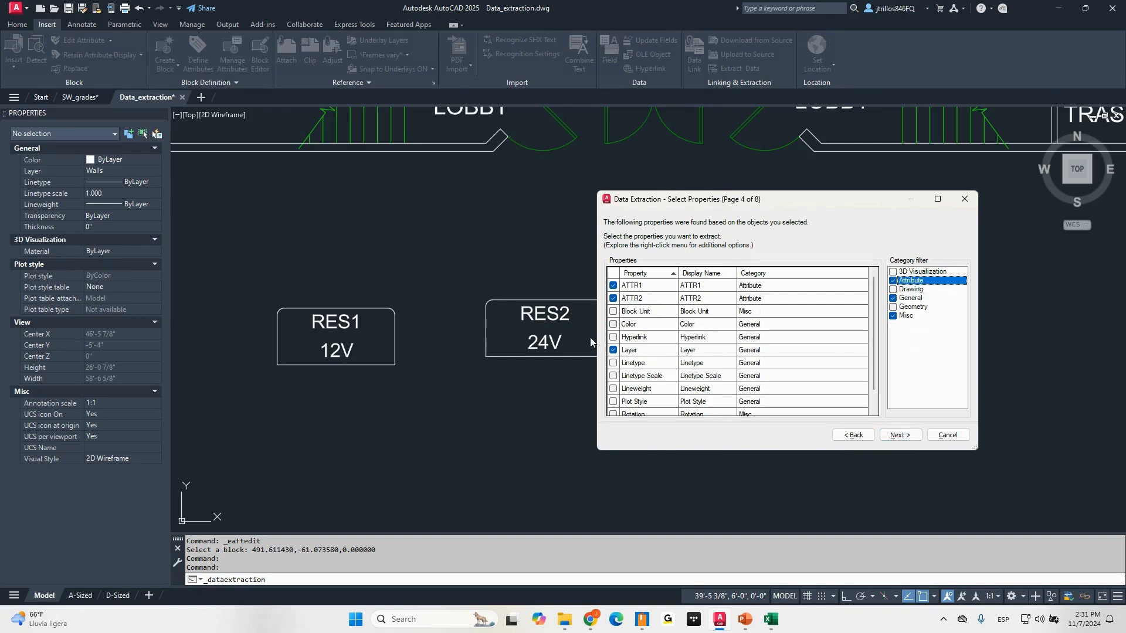
{"action": "left_click", "coordinate": [613, 350]}
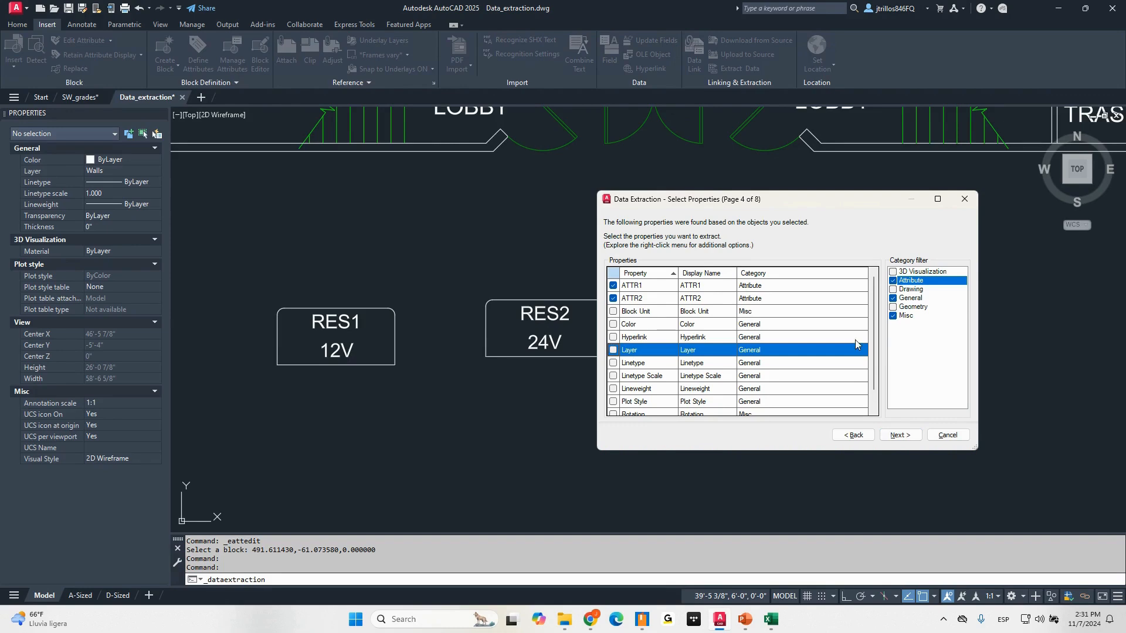
{"action": "left_click", "coordinate": [885, 437]}
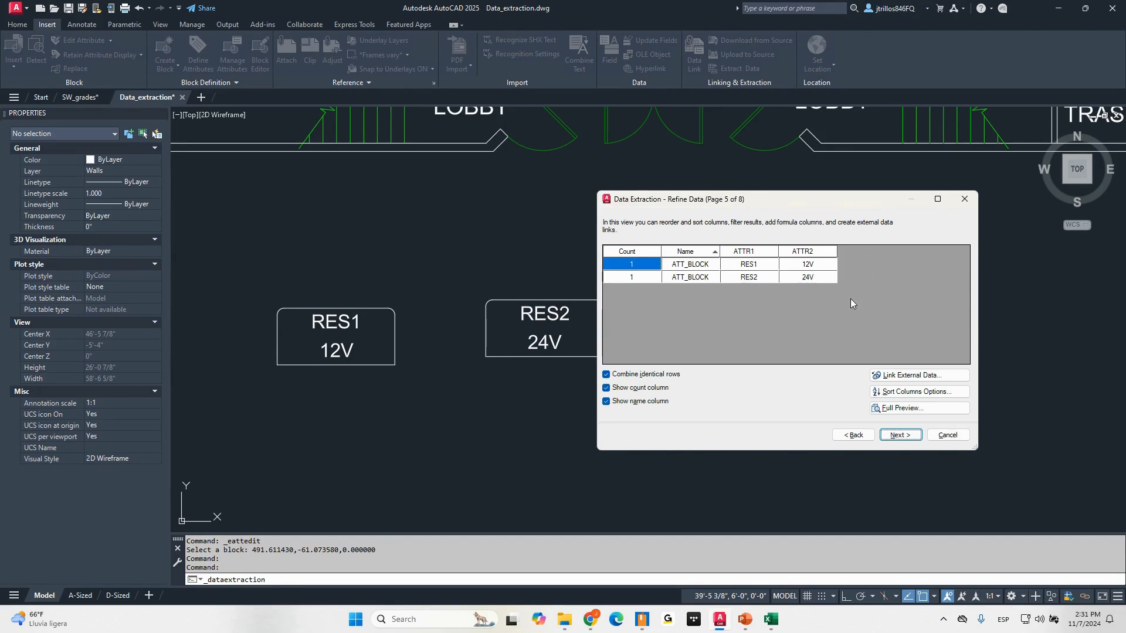
- Accept the refined data and keep both the drawing table and the external Data_extraction_11_7.xlsx file as outputs
{"action": "left_click", "coordinate": [901, 435]}
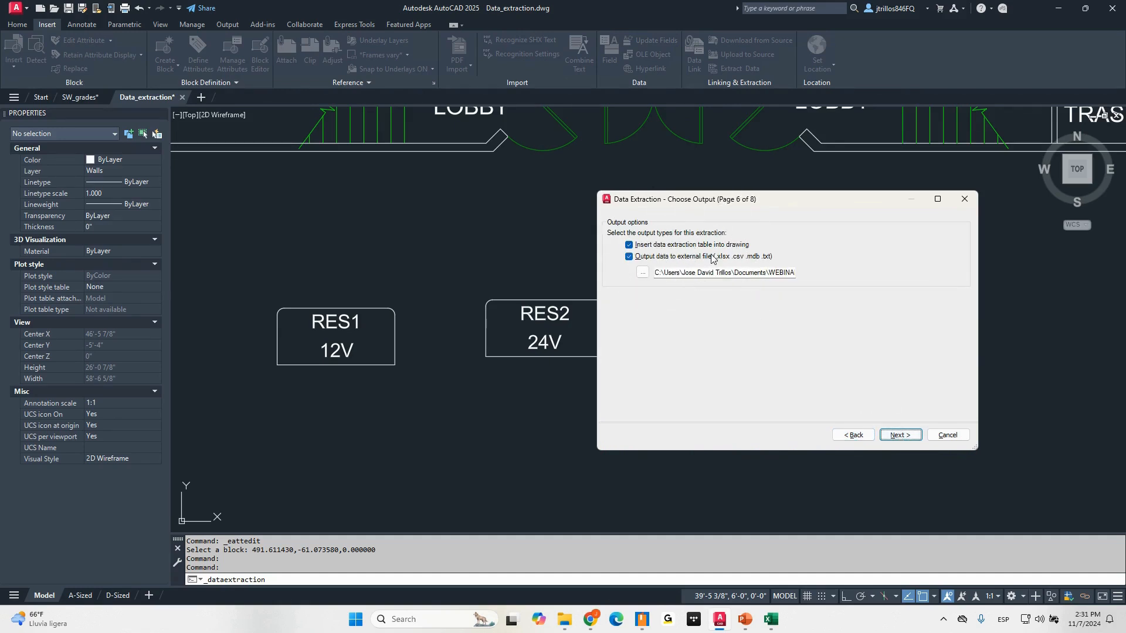
{"action": "left_click_drag", "start_coordinate": [739, 274], "coordinate": [823, 277]}
{"action": "left_click", "coordinate": [755, 275]}
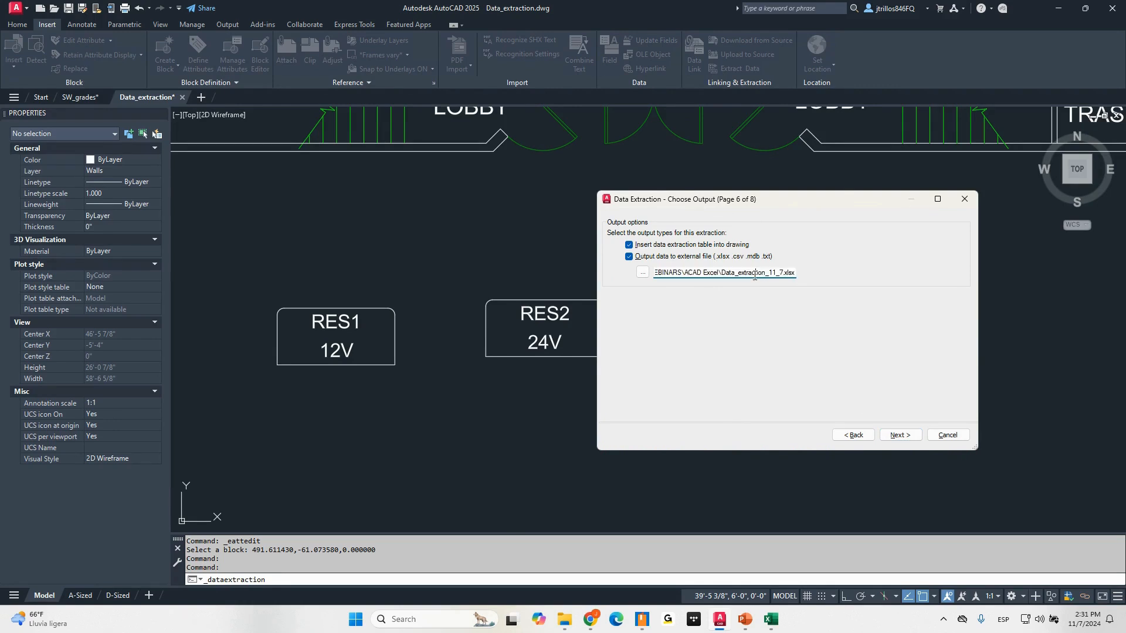
{"action": "key", "text": "shift+End"}
{"action": "left_click", "coordinate": [908, 436]}
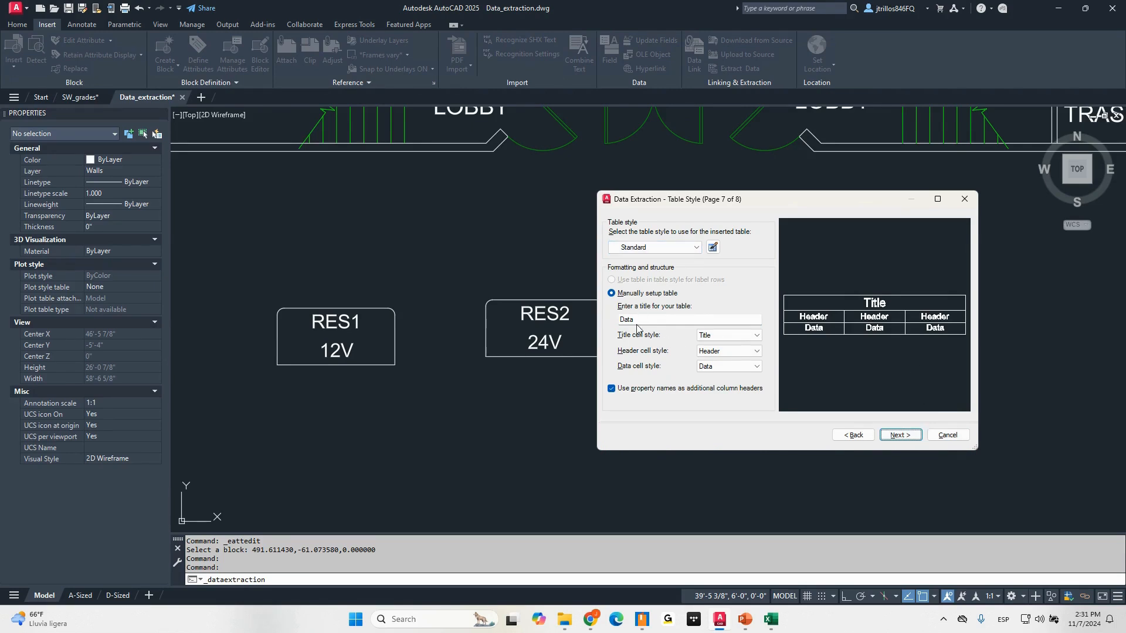
- Title the extraction table RESISTORS and proceed to the final page of the wizard
{"action": "left_click_drag", "start_coordinate": [670, 322], "coordinate": [584, 323]}
{"action": "type", "text": "rESISTOR"}
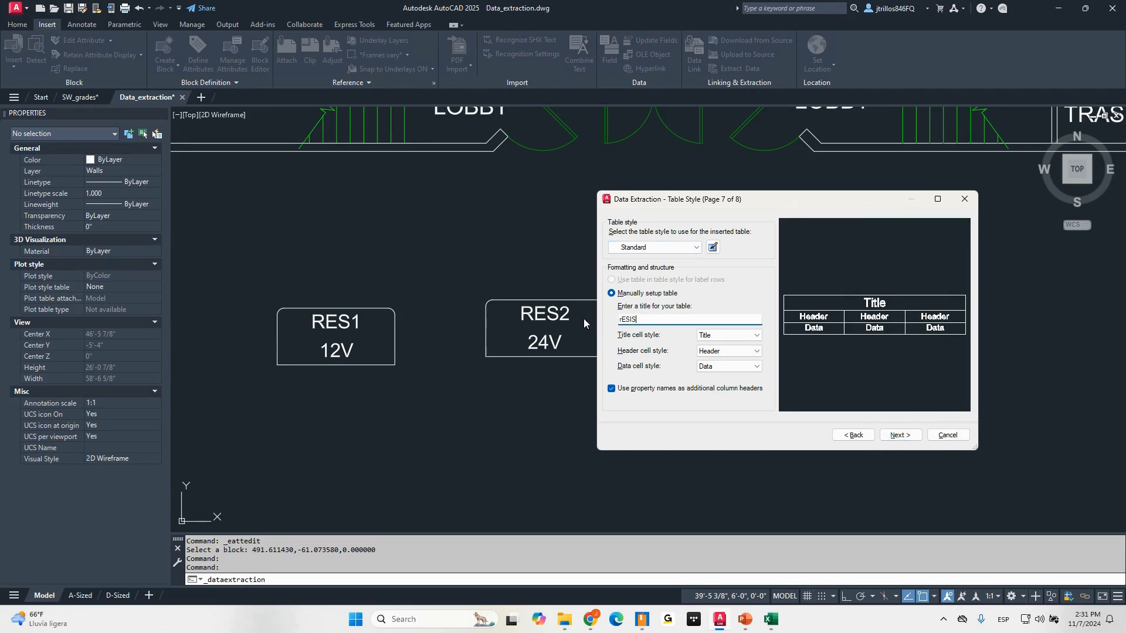
{"action": "key", "text": "BackSpace"}
{"action": "key", "text": "BackSpace"}
{"action": "key", "text": "BackSpace"}
{"action": "key", "text": "BackSpace"}
{"action": "key", "text": "BackSpace"}
{"action": "key", "text": "BackSpace"}
{"action": "key", "text": "BackSpace"}
{"action": "key", "text": "BackSpace"}
{"action": "type", "text": "RESISTORS"}
{"action": "key", "text": "Tab"}
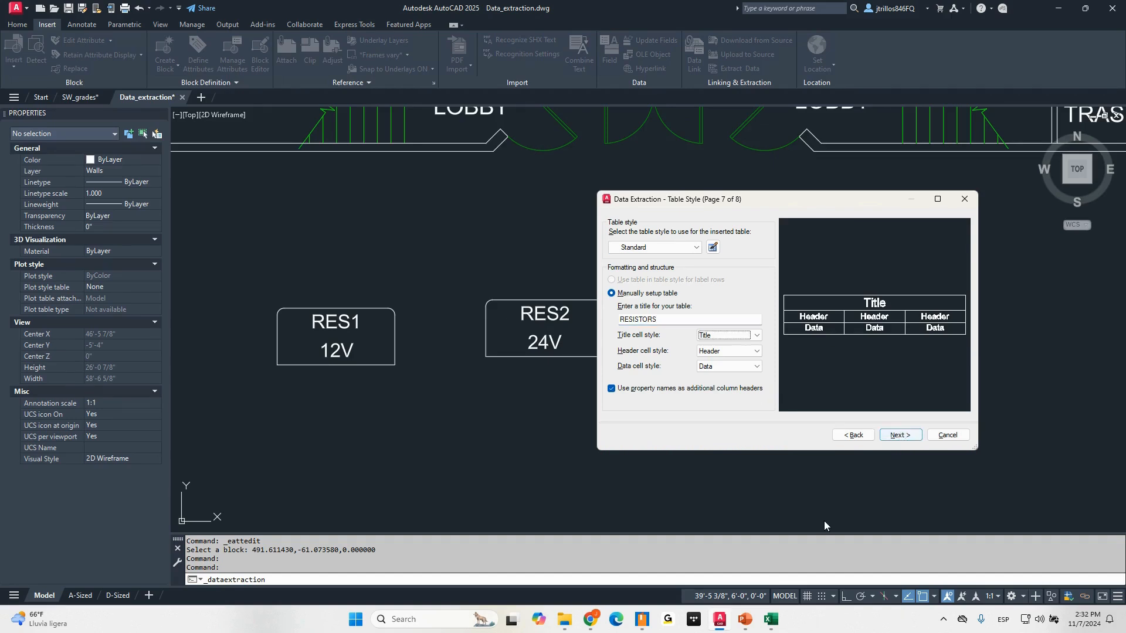
{"action": "left_click", "coordinate": [900, 435]}
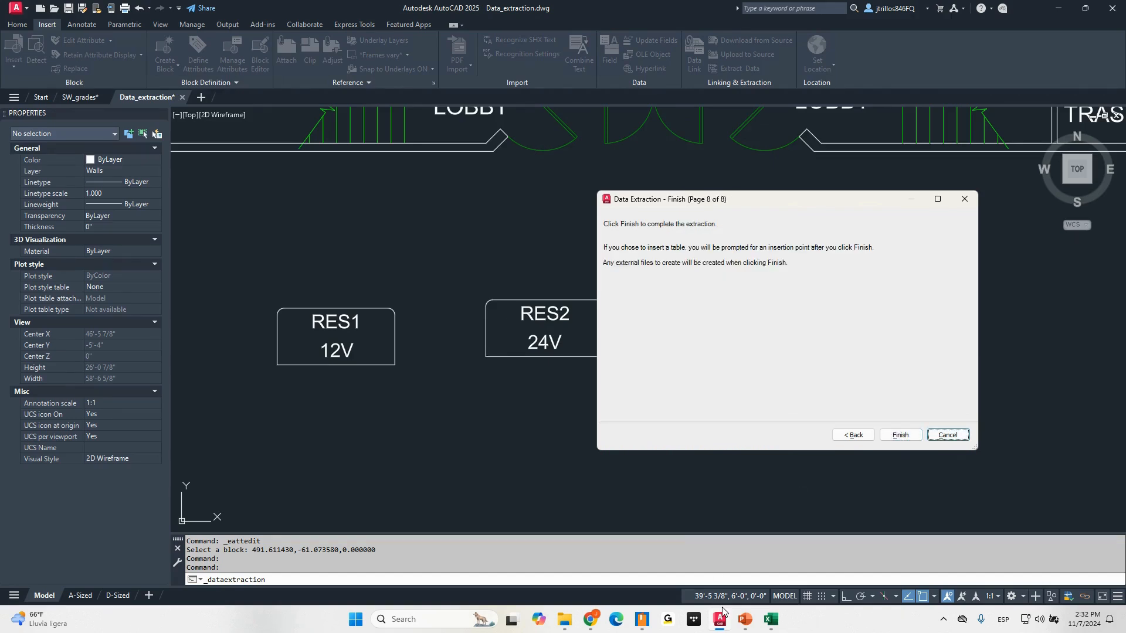
- Close the open Data_extraction_11_7.xlsx workbook in Excel and finish the data extraction
{"action": "mouse_move", "coordinate": [769, 620]}
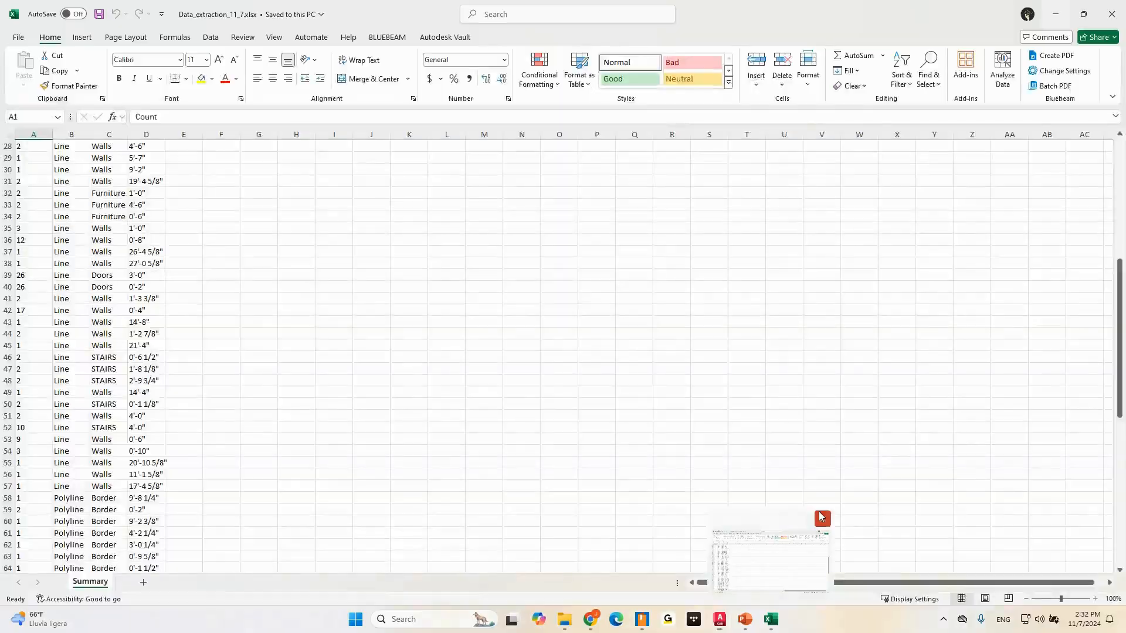
{"action": "left_click", "coordinate": [821, 517]}
{"action": "left_click", "coordinate": [897, 434]}
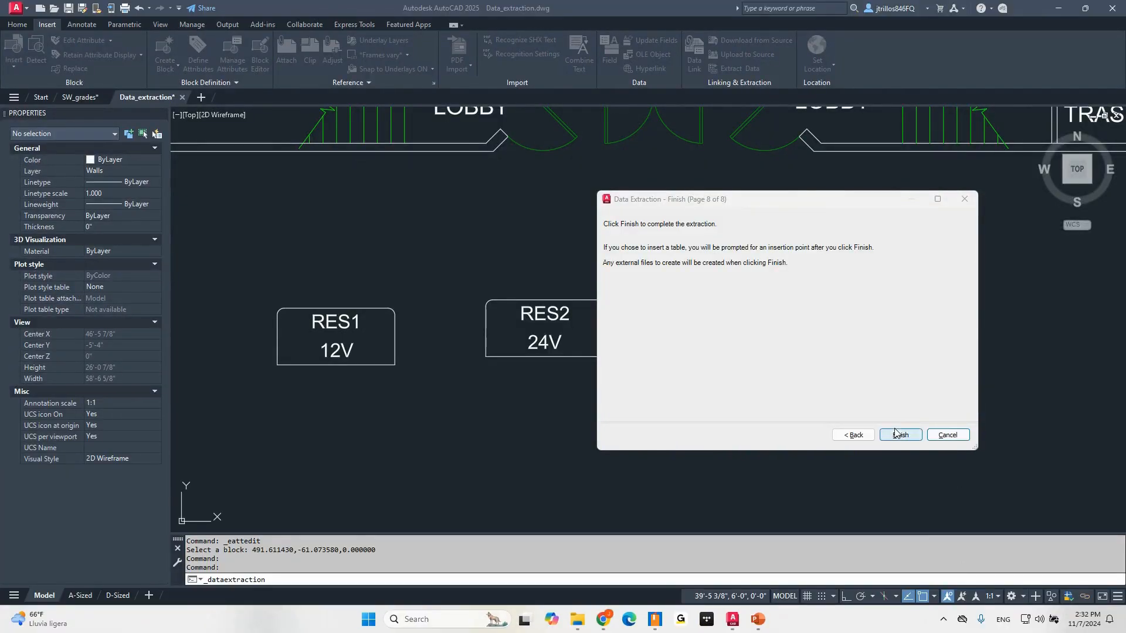
- Place the RESISTORS table just below the existing extraction table beside the floor plan
{"action": "scroll", "coordinate": [769, 408], "scroll_direction": "down", "scroll_amount": 3}
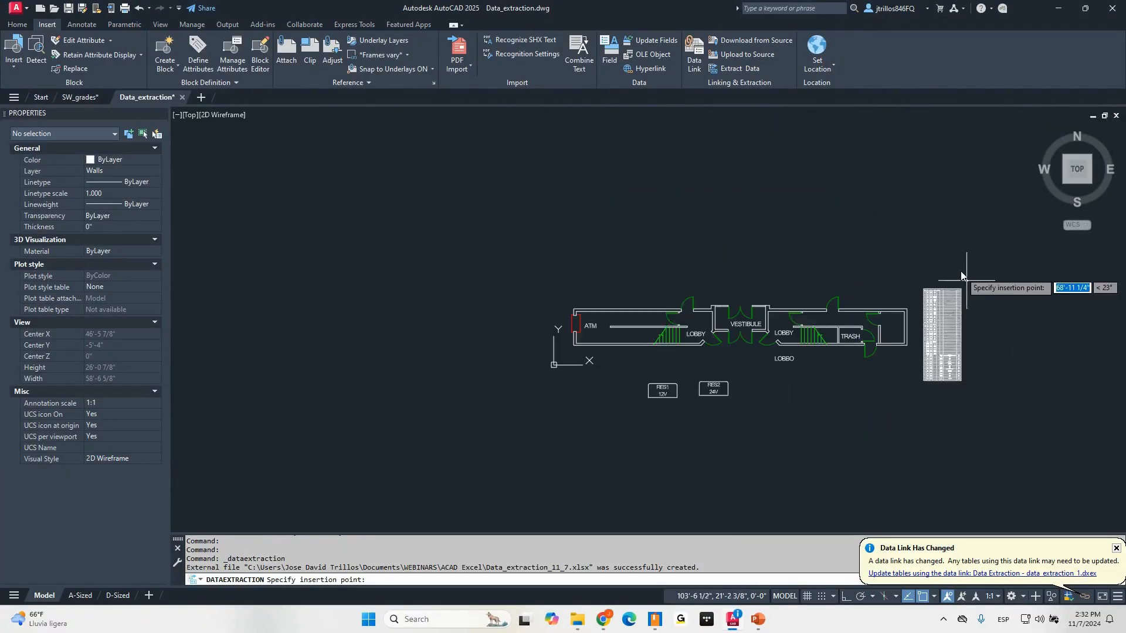
{"action": "scroll", "coordinate": [938, 272], "scroll_direction": "up", "scroll_amount": 4}
{"action": "scroll", "coordinate": [851, 317], "scroll_direction": "down", "scroll_amount": 4}
{"action": "scroll", "coordinate": [856, 290], "scroll_direction": "up", "scroll_amount": 5}
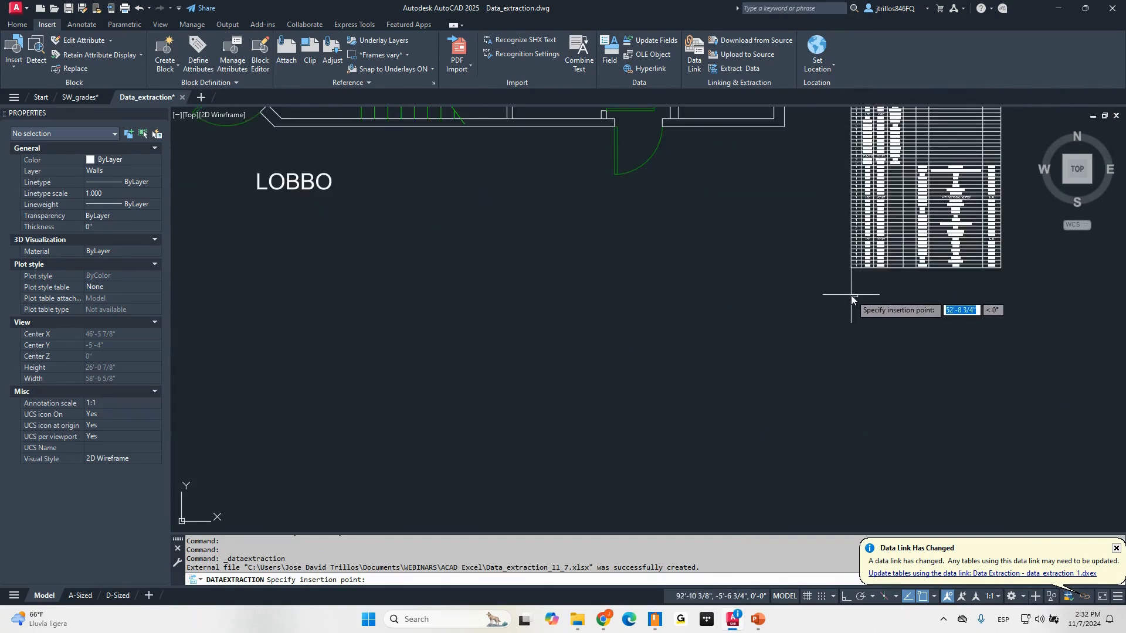
{"action": "left_click", "coordinate": [856, 290]}
- Examine the new RESISTORS table and compare it with the earlier Data table beside the floor plan
{"action": "scroll", "coordinate": [855, 293], "scroll_direction": "up", "scroll_amount": 5}
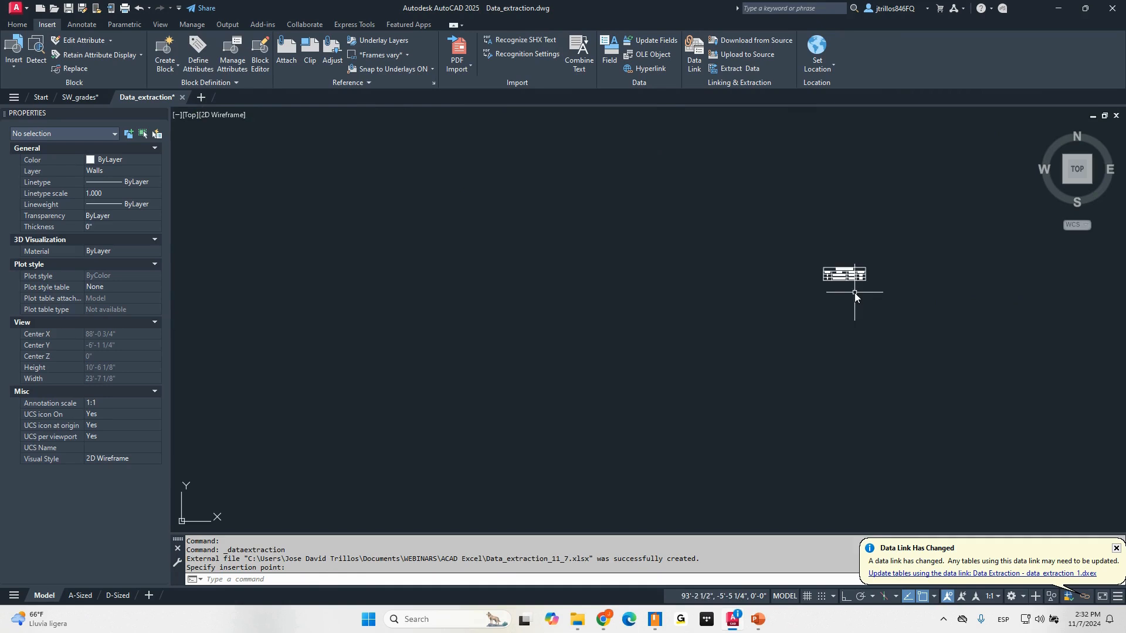
{"action": "scroll", "coordinate": [806, 381], "scroll_direction": "down", "scroll_amount": 4}
{"action": "scroll", "coordinate": [811, 385], "scroll_direction": "down", "scroll_amount": 3}
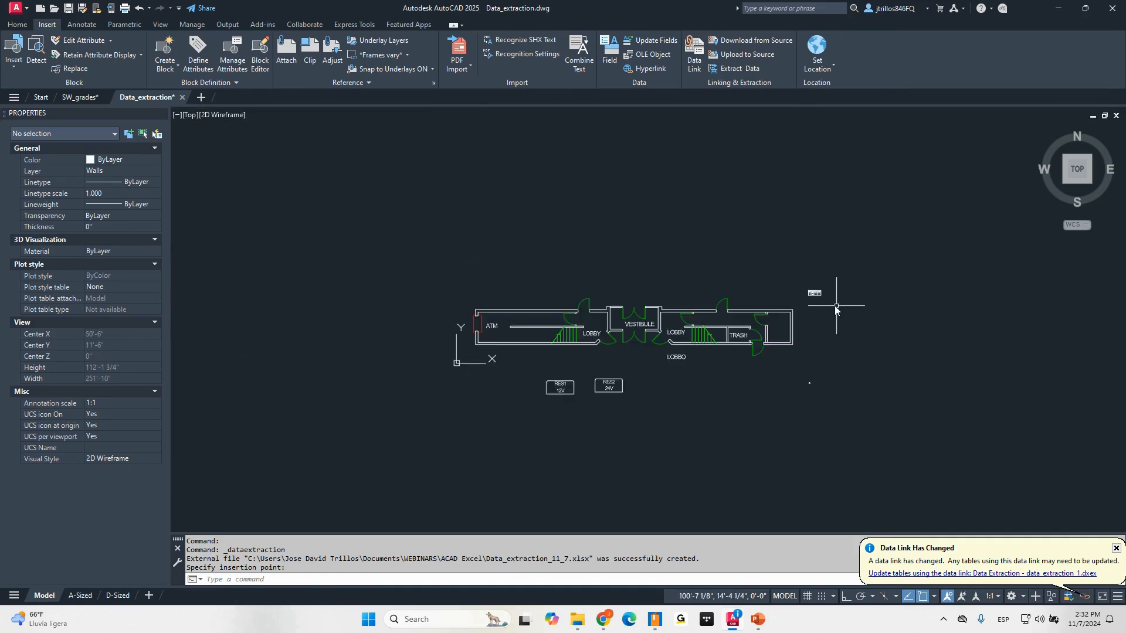
{"action": "scroll", "coordinate": [798, 288], "scroll_direction": "up", "scroll_amount": 8}
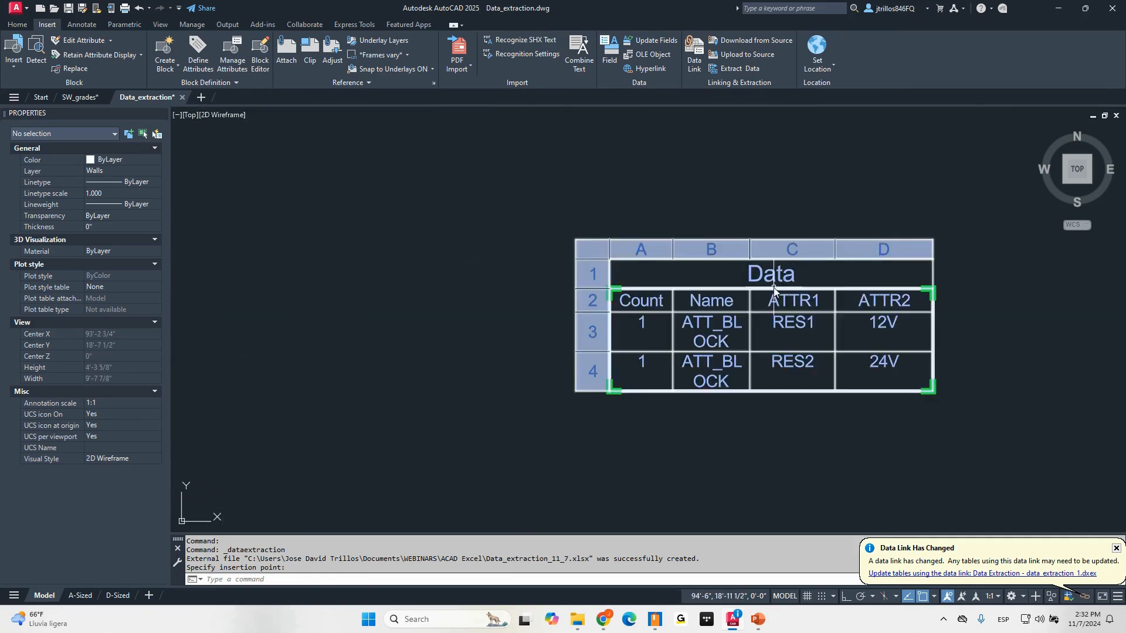
{"action": "scroll", "coordinate": [773, 287], "scroll_direction": "down", "scroll_amount": 8}
{"action": "scroll", "coordinate": [837, 321], "scroll_direction": "up", "scroll_amount": 3}
{"action": "scroll", "coordinate": [837, 321], "scroll_direction": "up", "scroll_amount": 8}
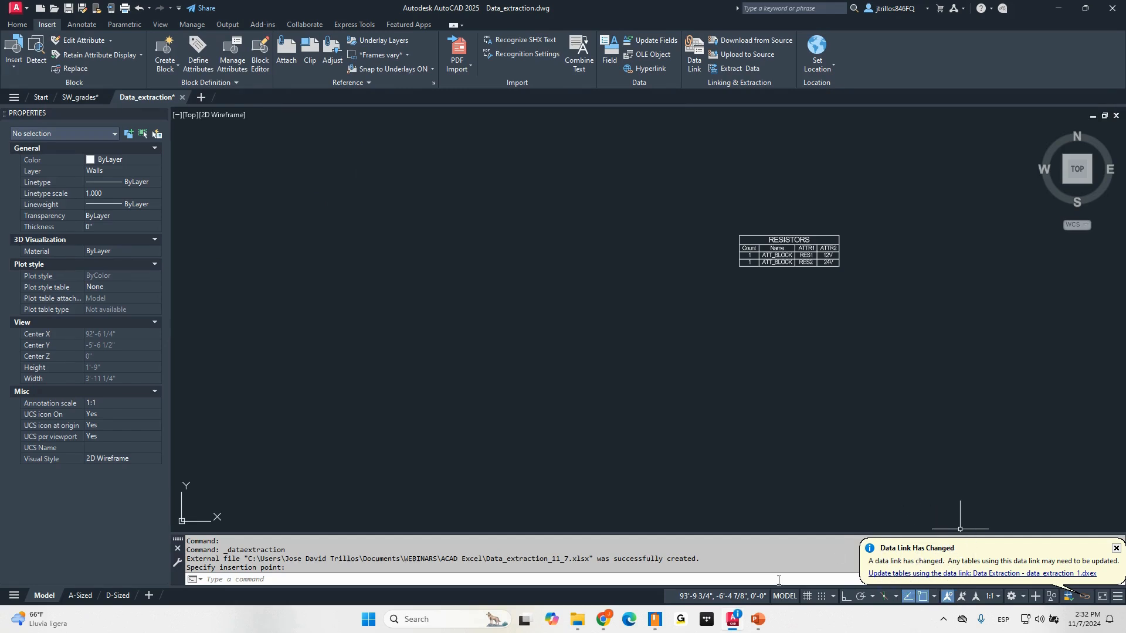
{"action": "scroll", "coordinate": [620, 390], "scroll_direction": "down", "scroll_amount": 5}
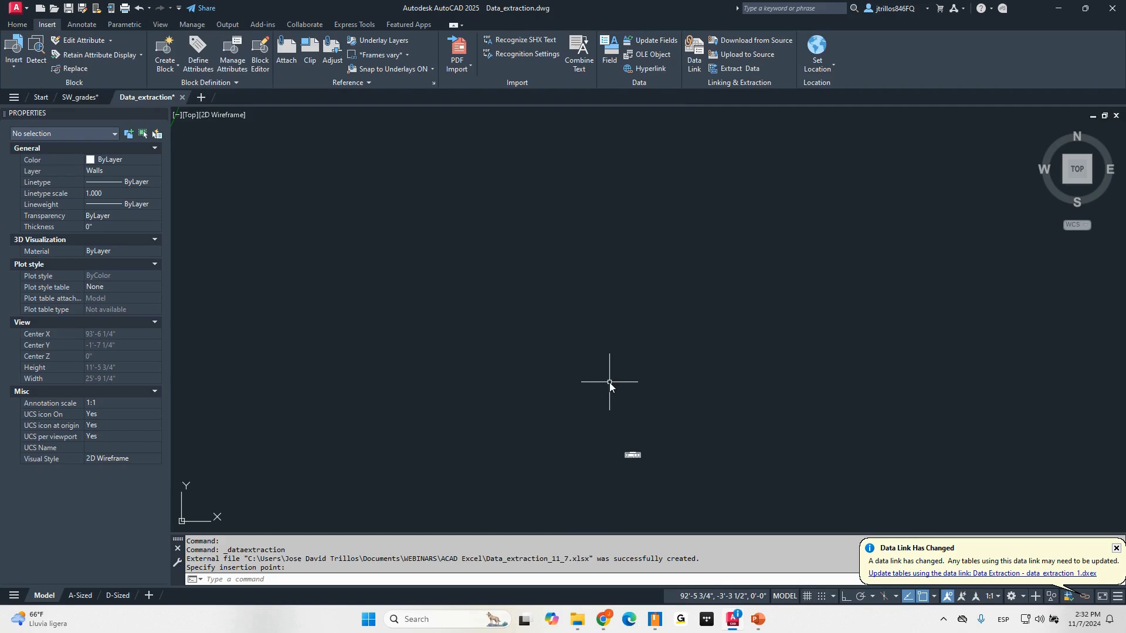
{"action": "scroll", "coordinate": [649, 435], "scroll_direction": "down", "scroll_amount": 4}
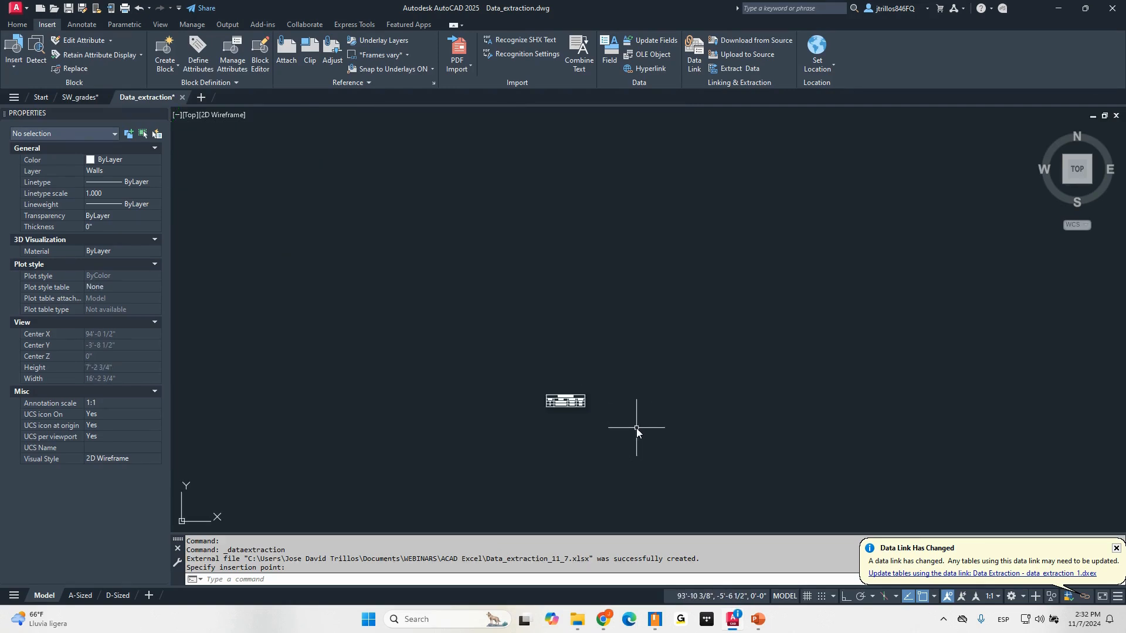
{"action": "scroll", "coordinate": [639, 214], "scroll_direction": "up", "scroll_amount": 8}
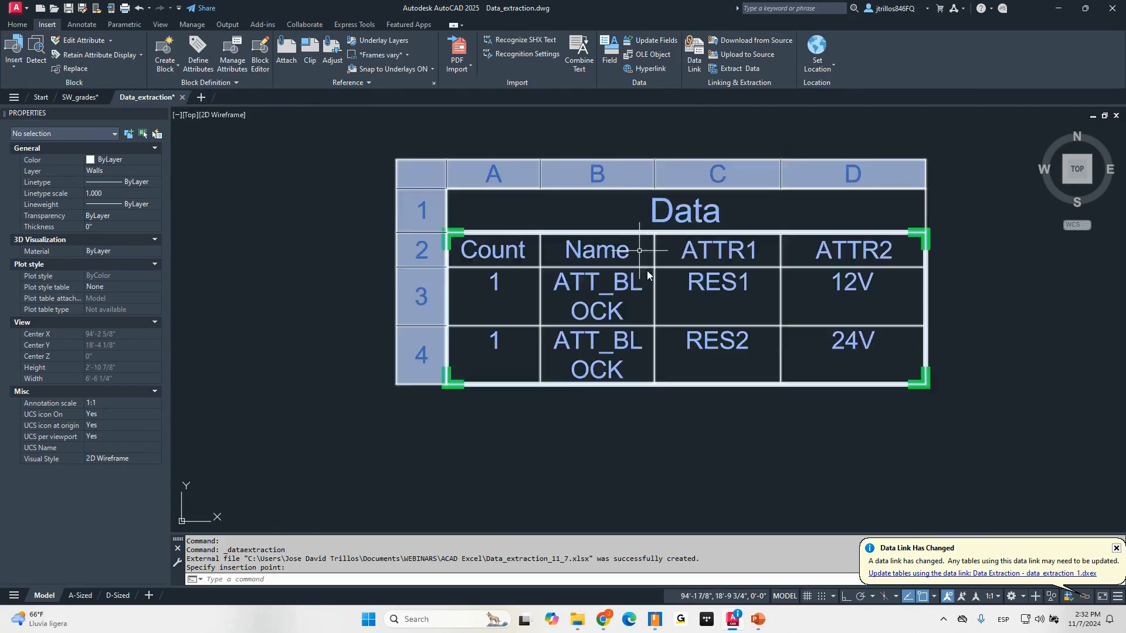
{"action": "scroll", "coordinate": [636, 235], "scroll_direction": "down", "scroll_amount": 12}
{"action": "scroll", "coordinate": [632, 362], "scroll_direction": "up", "scroll_amount": 10}
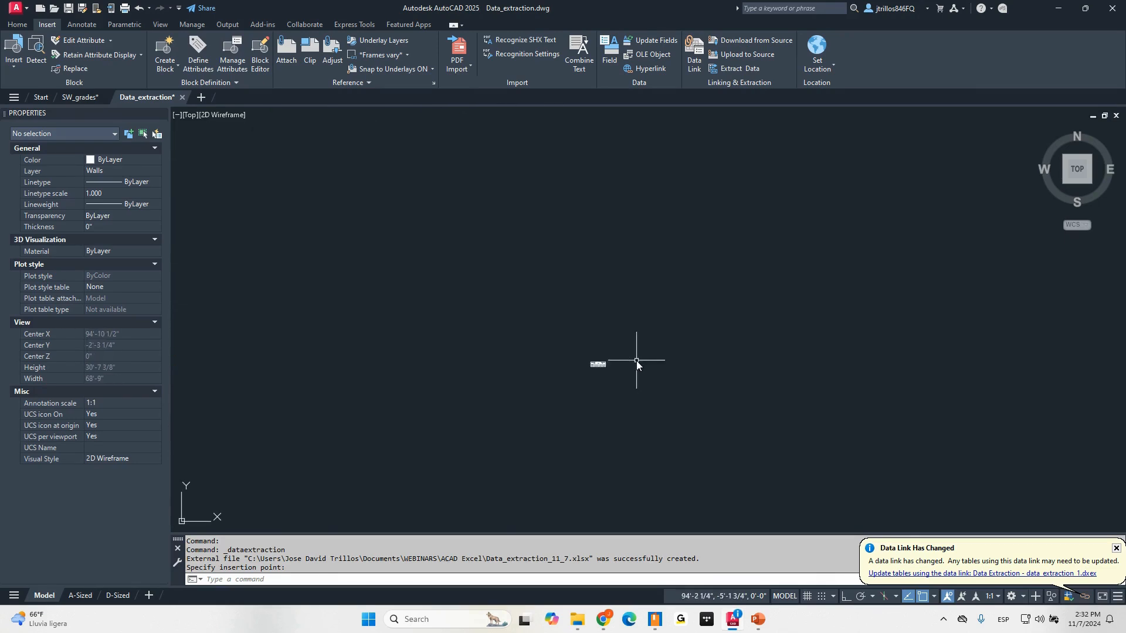
{"action": "scroll", "coordinate": [591, 372], "scroll_direction": "up", "scroll_amount": 4}
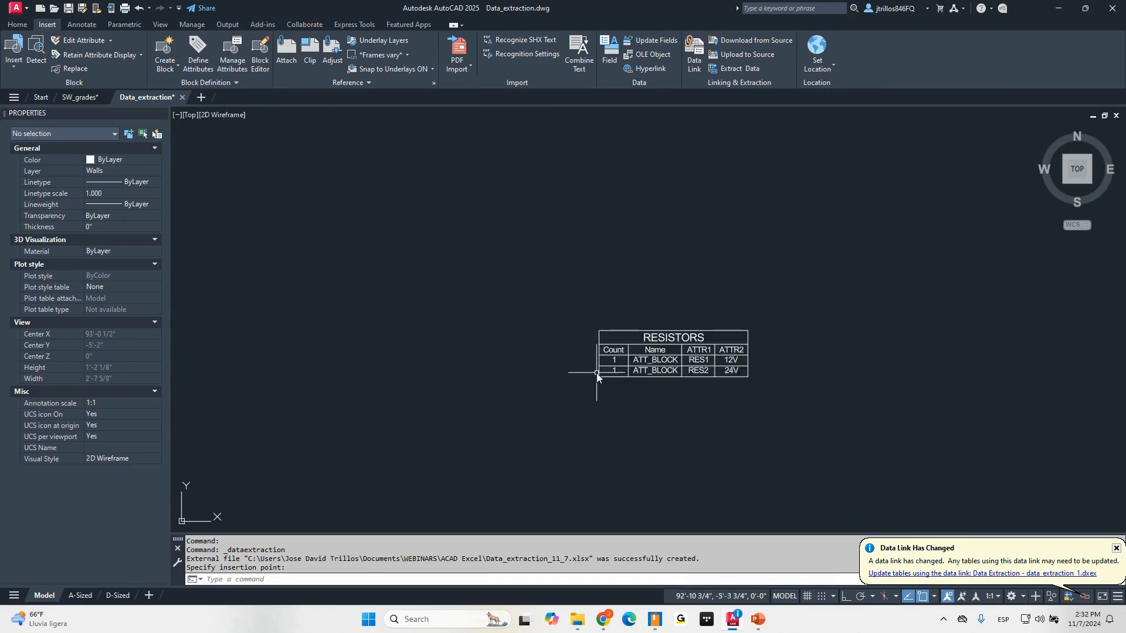
- Update the tables that use the data link Data Extraction - data_extraction_1.dxex
{"action": "scroll", "coordinate": [598, 372], "scroll_direction": "down", "scroll_amount": 7}
{"action": "scroll", "coordinate": [601, 370], "scroll_direction": "down", "scroll_amount": 4}
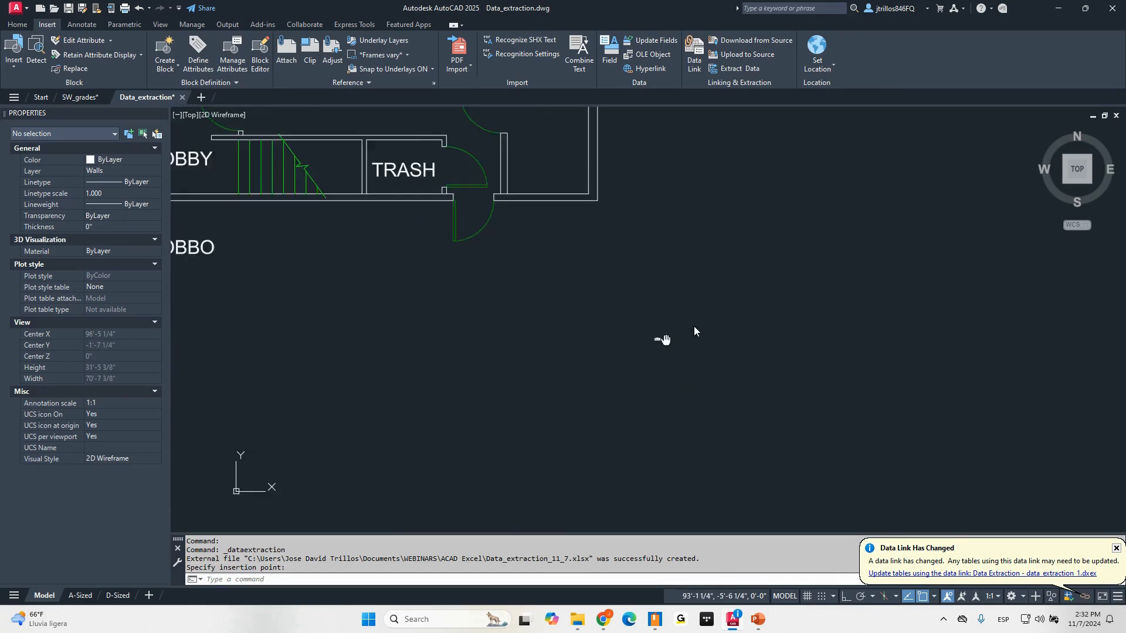
{"action": "left_click", "coordinate": [909, 574]}
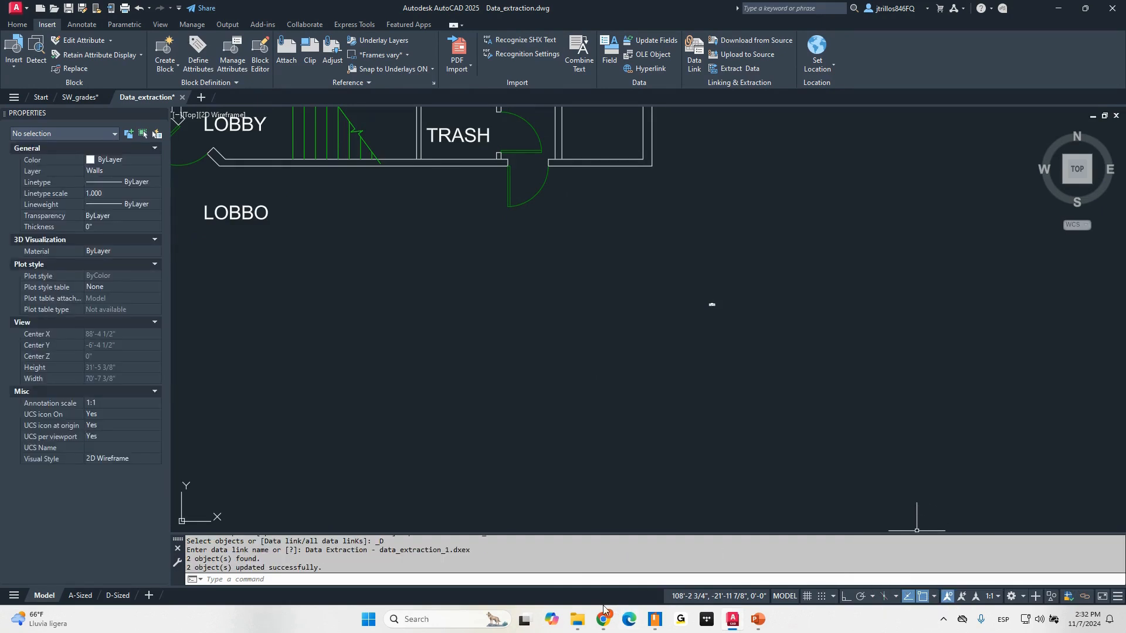
- Open Data_extraction_11_7.xlsx from the ACAD Excel folder in Excel and examine the extracted attribute rows
{"action": "mouse_move", "coordinate": [583, 619]}
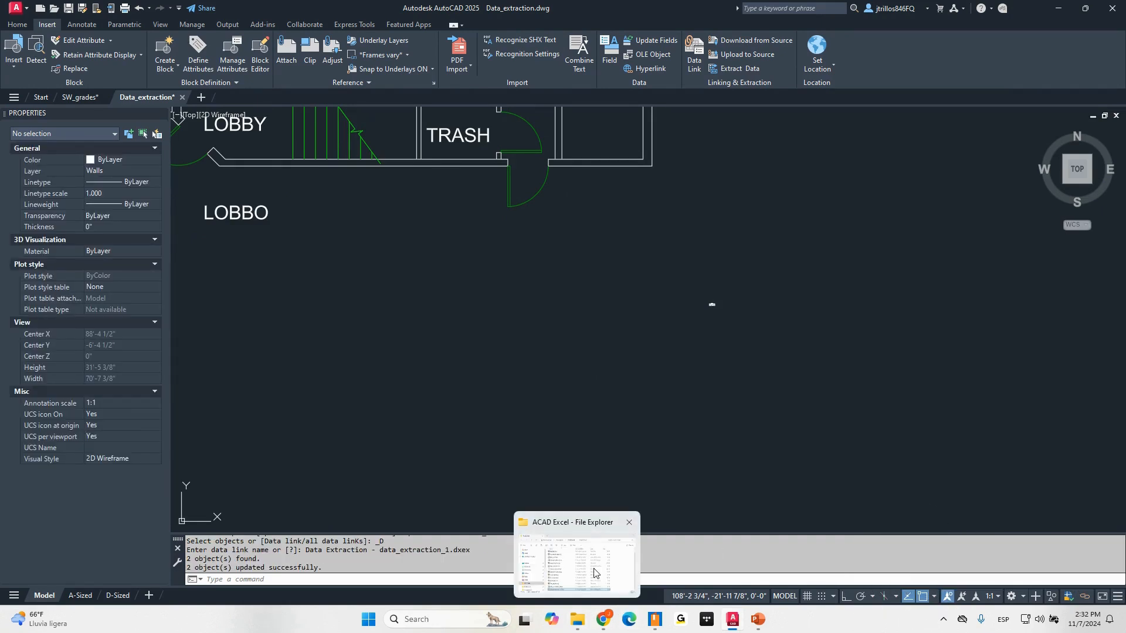
{"action": "left_click", "coordinate": [594, 572]}
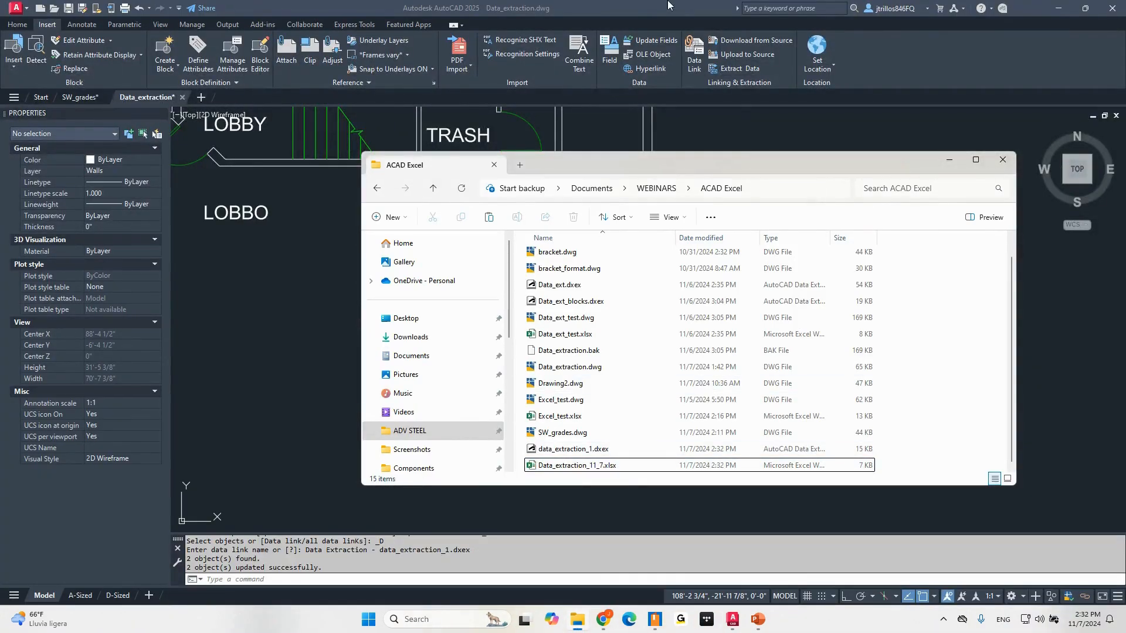
{"action": "left_click", "coordinate": [667, 4]}
{"action": "mouse_move", "coordinate": [577, 619]}
{"action": "left_click", "coordinate": [578, 563]}
{"action": "double_click", "coordinate": [603, 465]}
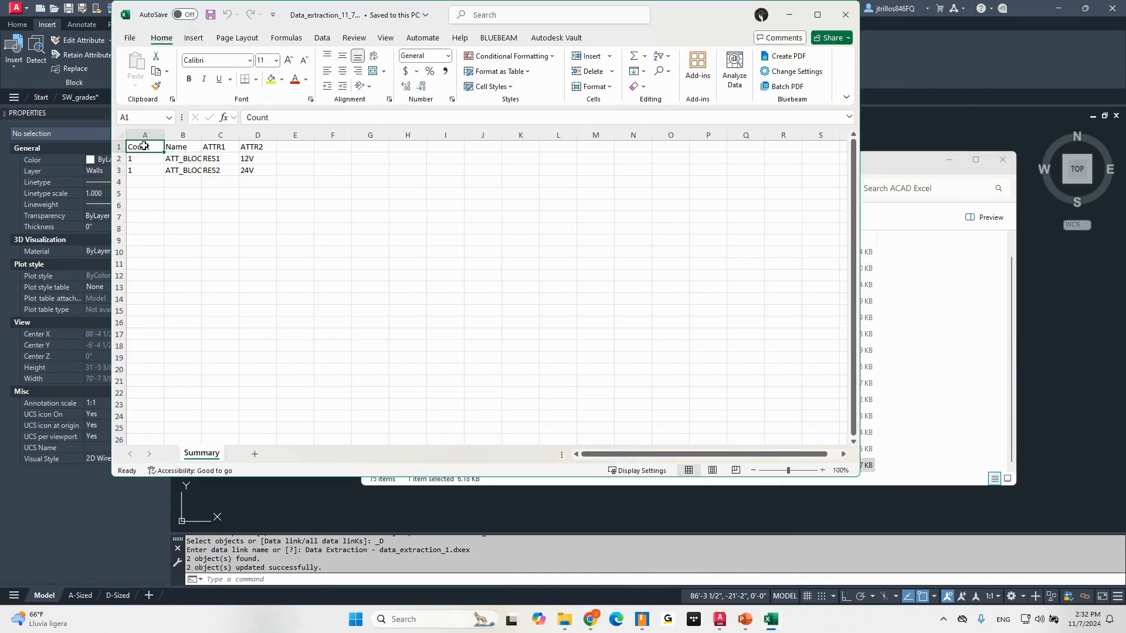
{"action": "left_click_drag", "start_coordinate": [140, 146], "coordinate": [248, 169]}
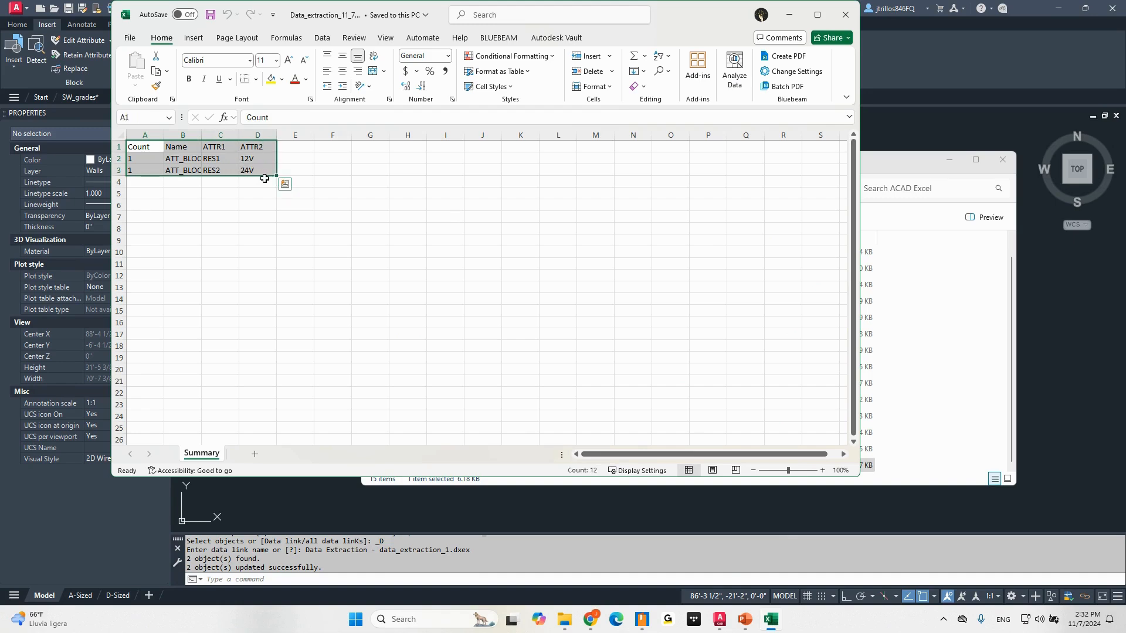
{"action": "left_click", "coordinate": [355, 247]}
- Switch back to AutoCAD and zoom the drawing to its extents
{"action": "left_click", "coordinate": [946, 83]}
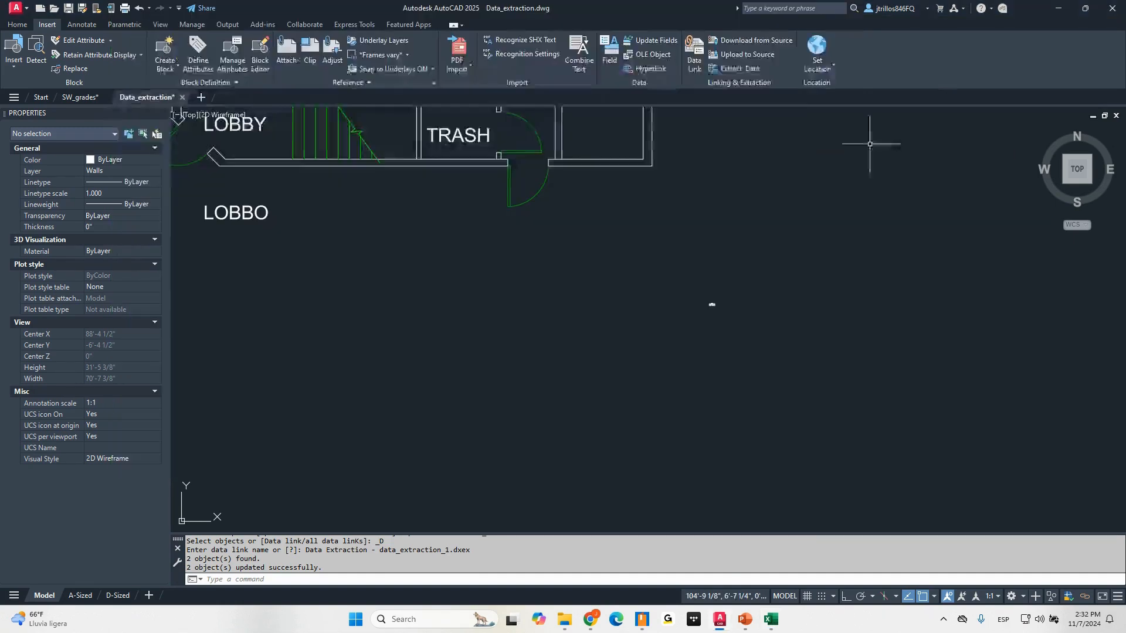
{"action": "middle_click", "coordinate": [786, 402]}
{"action": "middle_click", "coordinate": [785, 402]}
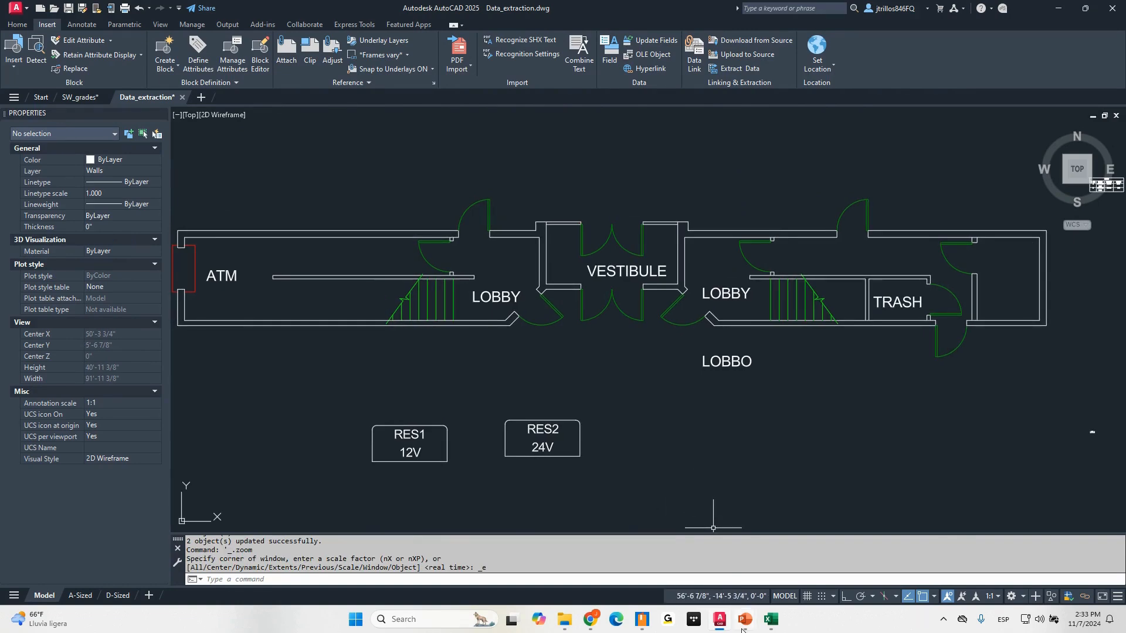
- Switch to the PowerPoint slide show and advance to the Upcoming Webinars slide
{"action": "mouse_move", "coordinate": [745, 619]}
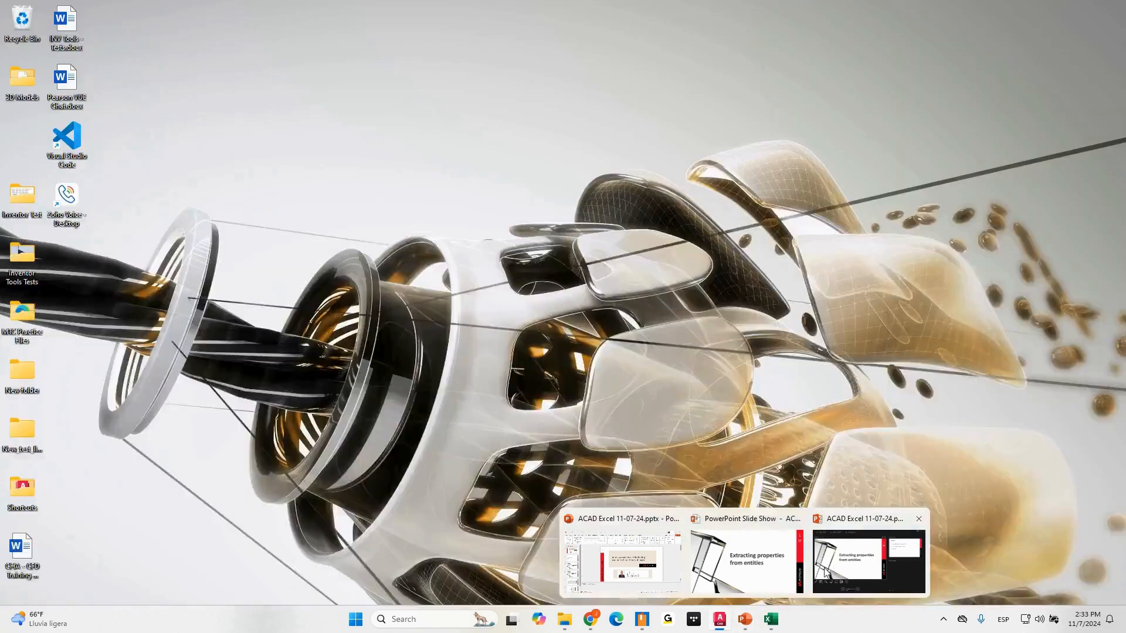
{"action": "left_click", "coordinate": [833, 572]}
{"action": "left_click", "coordinate": [768, 460]}
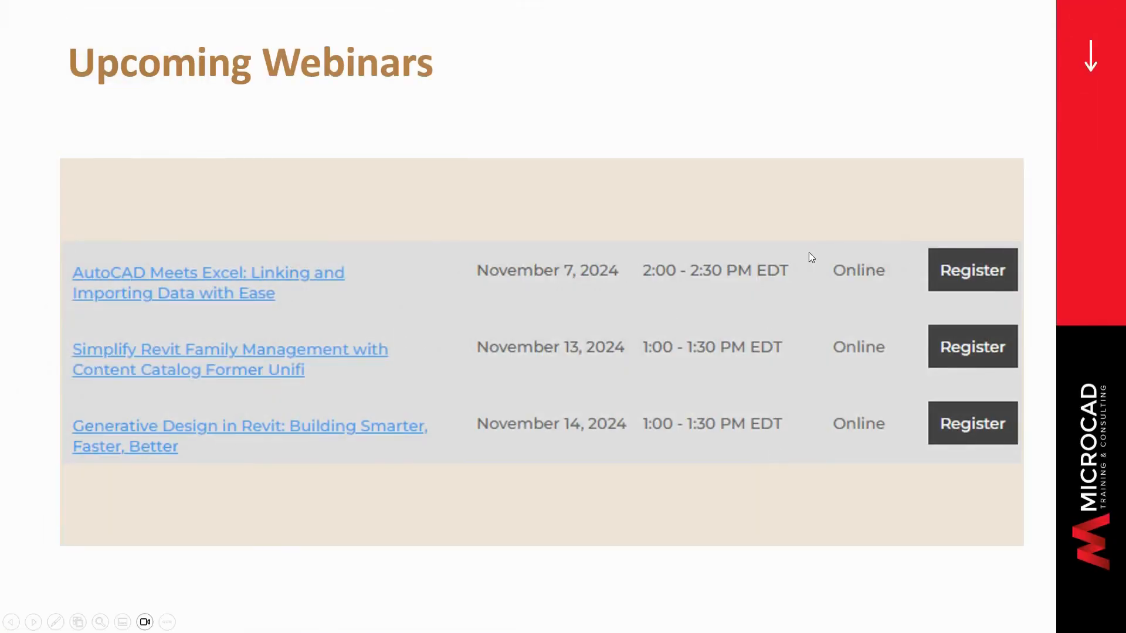